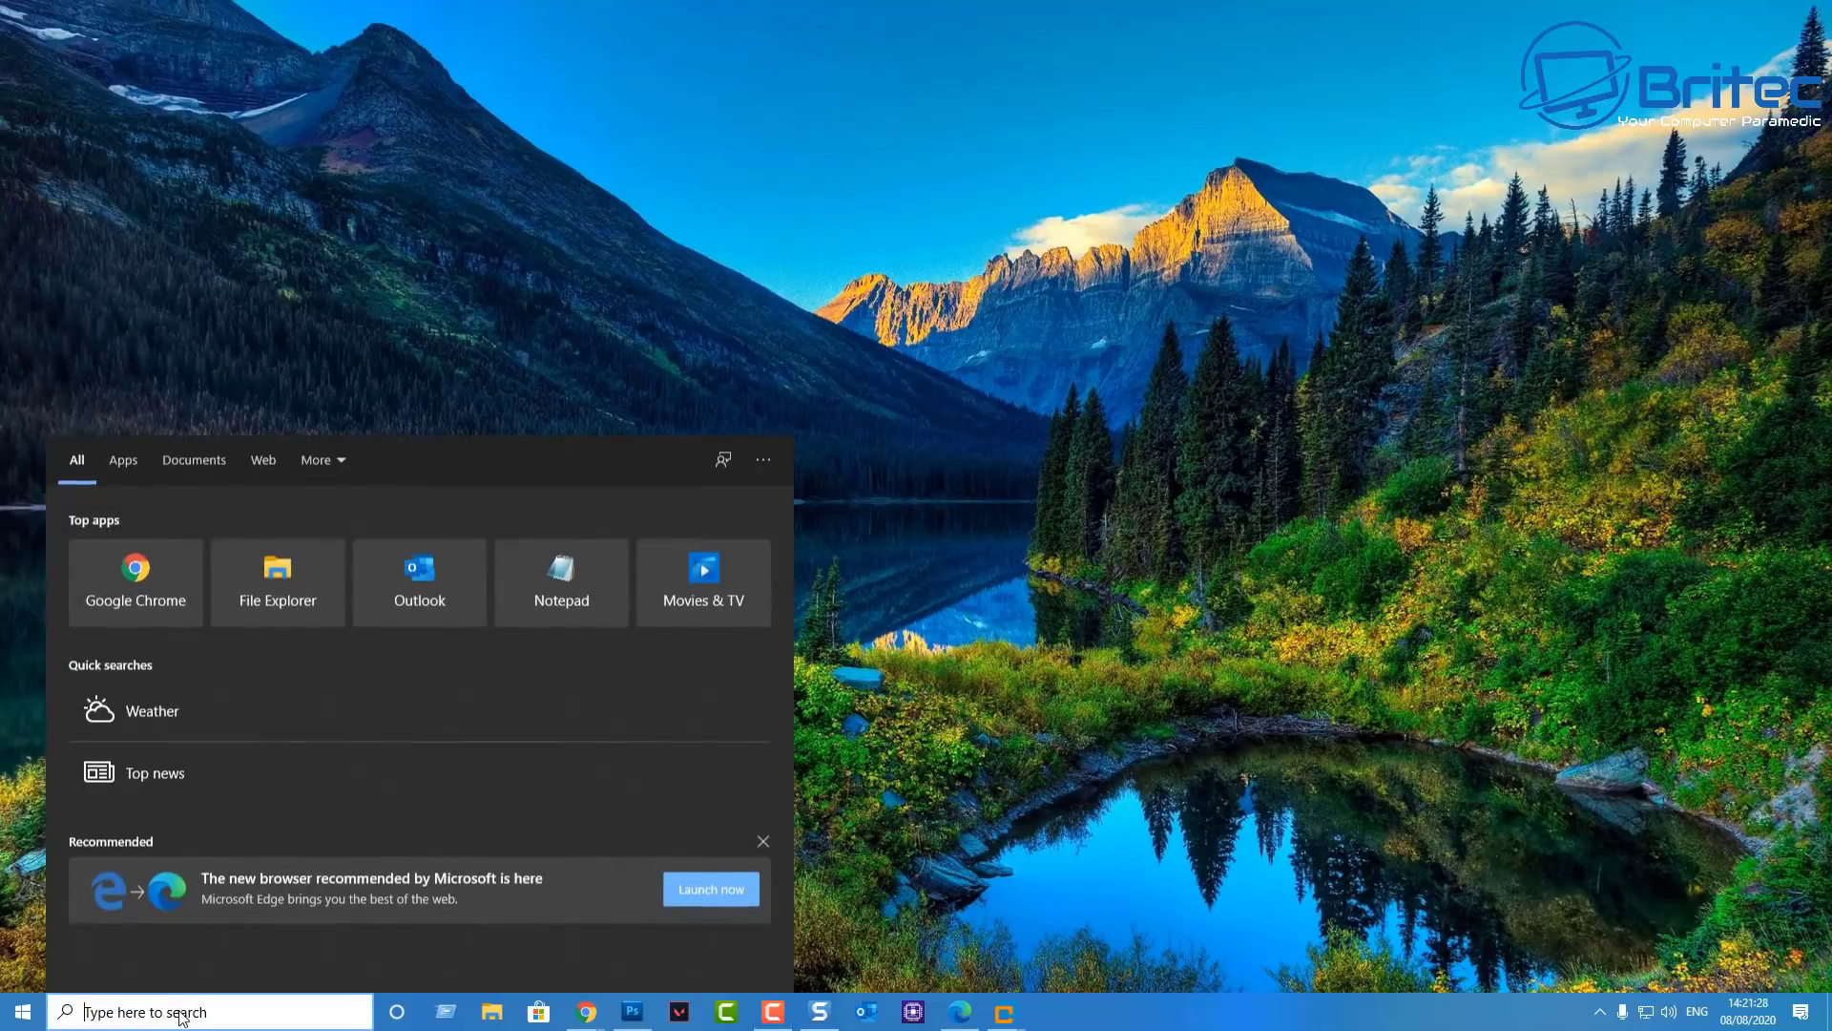
- Open System Information, check the BIOS mode and baseboard product entries in the system summary, and close it
type("msinfo")
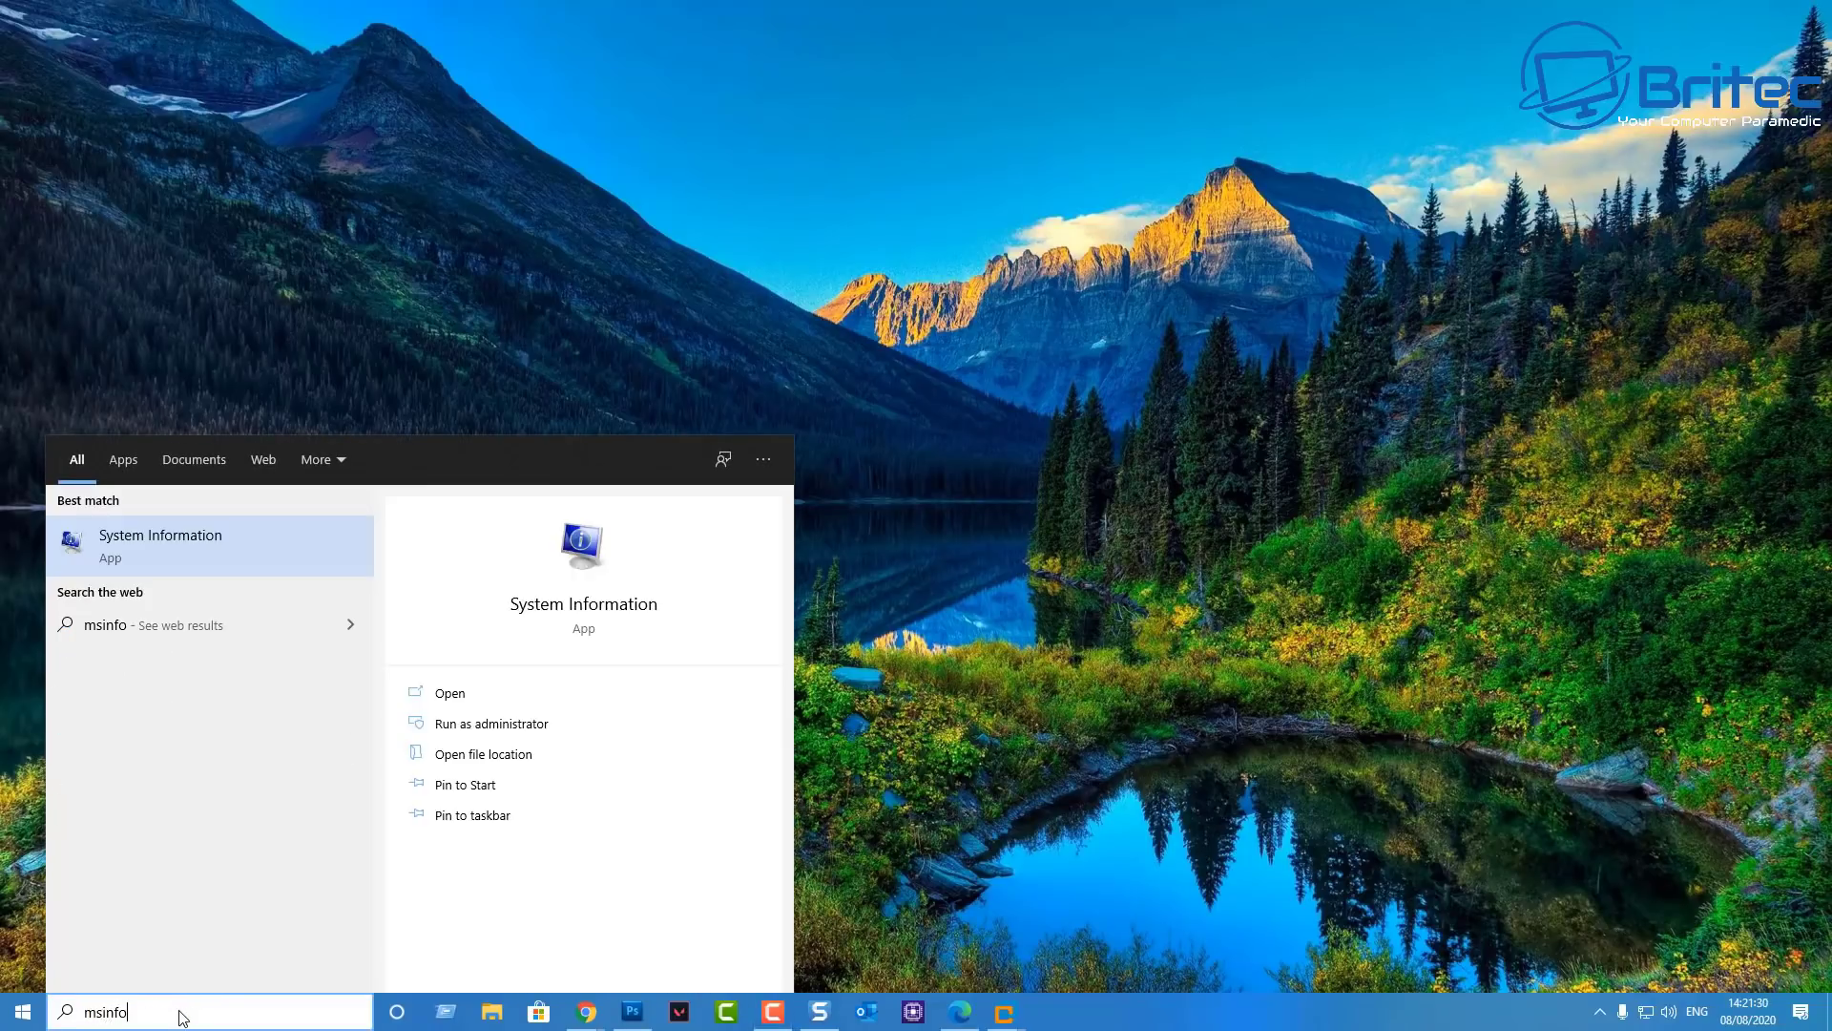
left_click(162, 542)
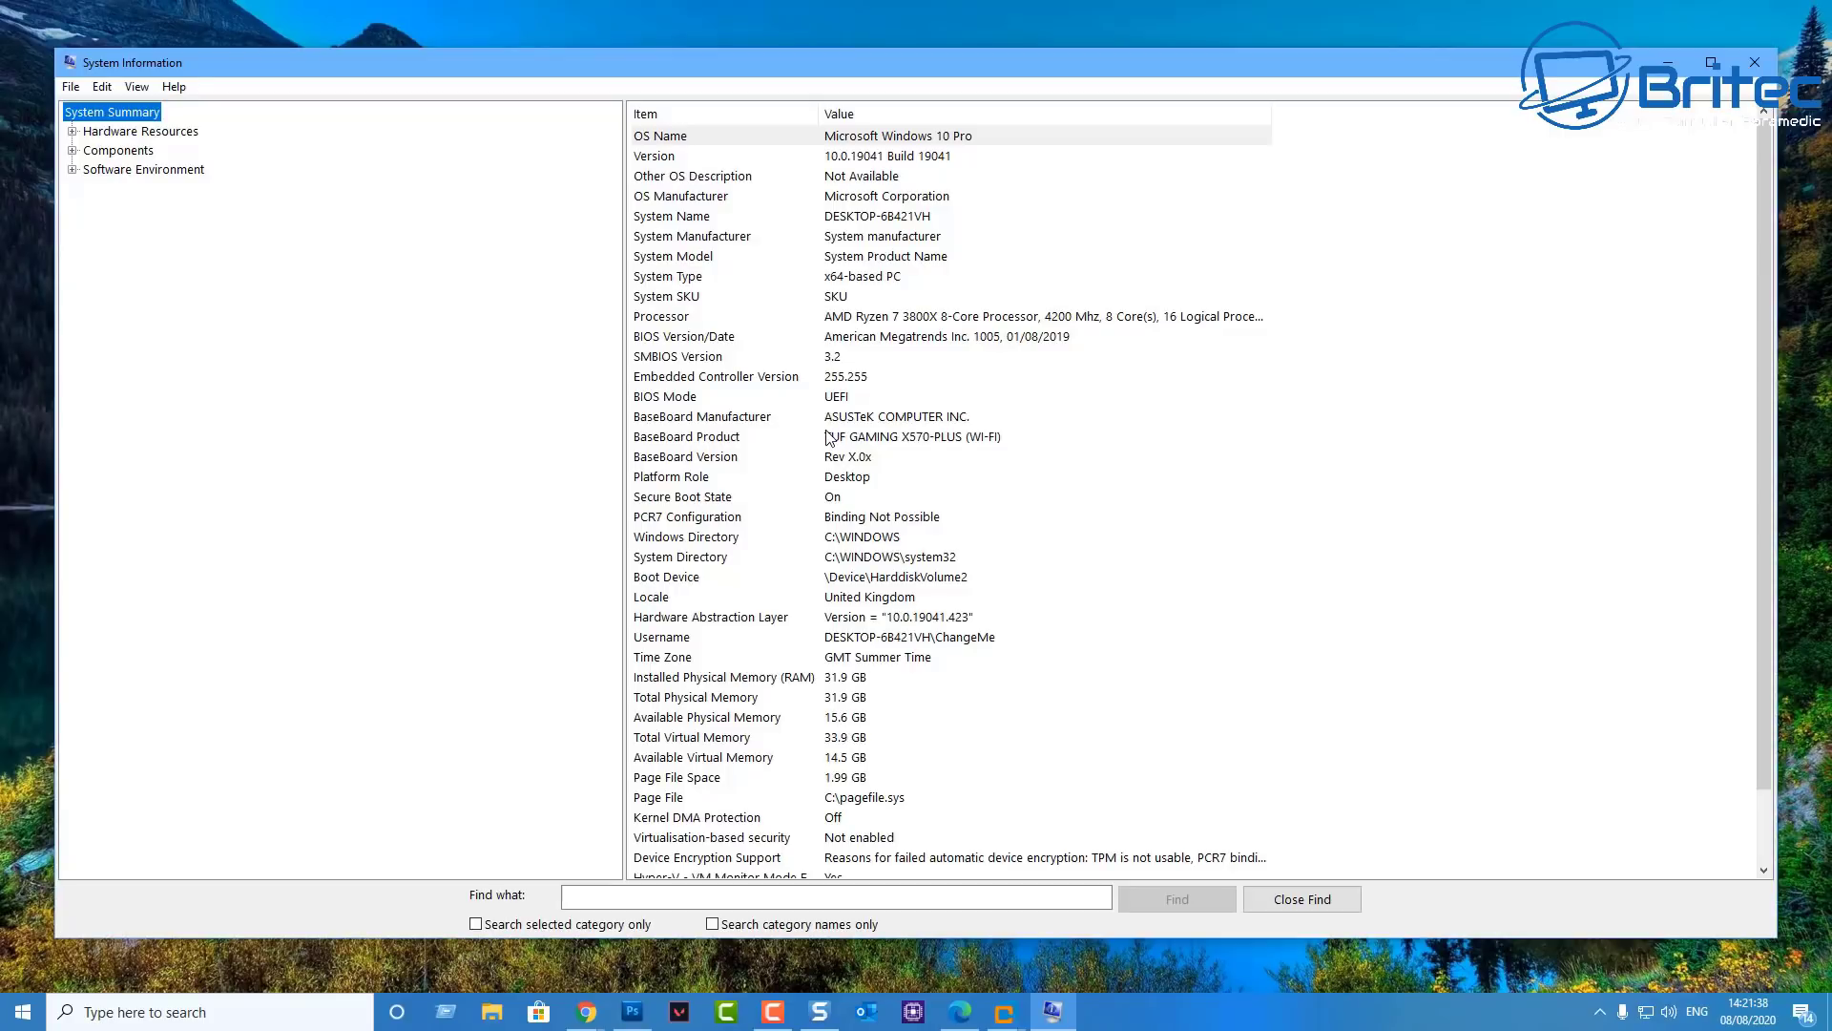
left_click(828, 399)
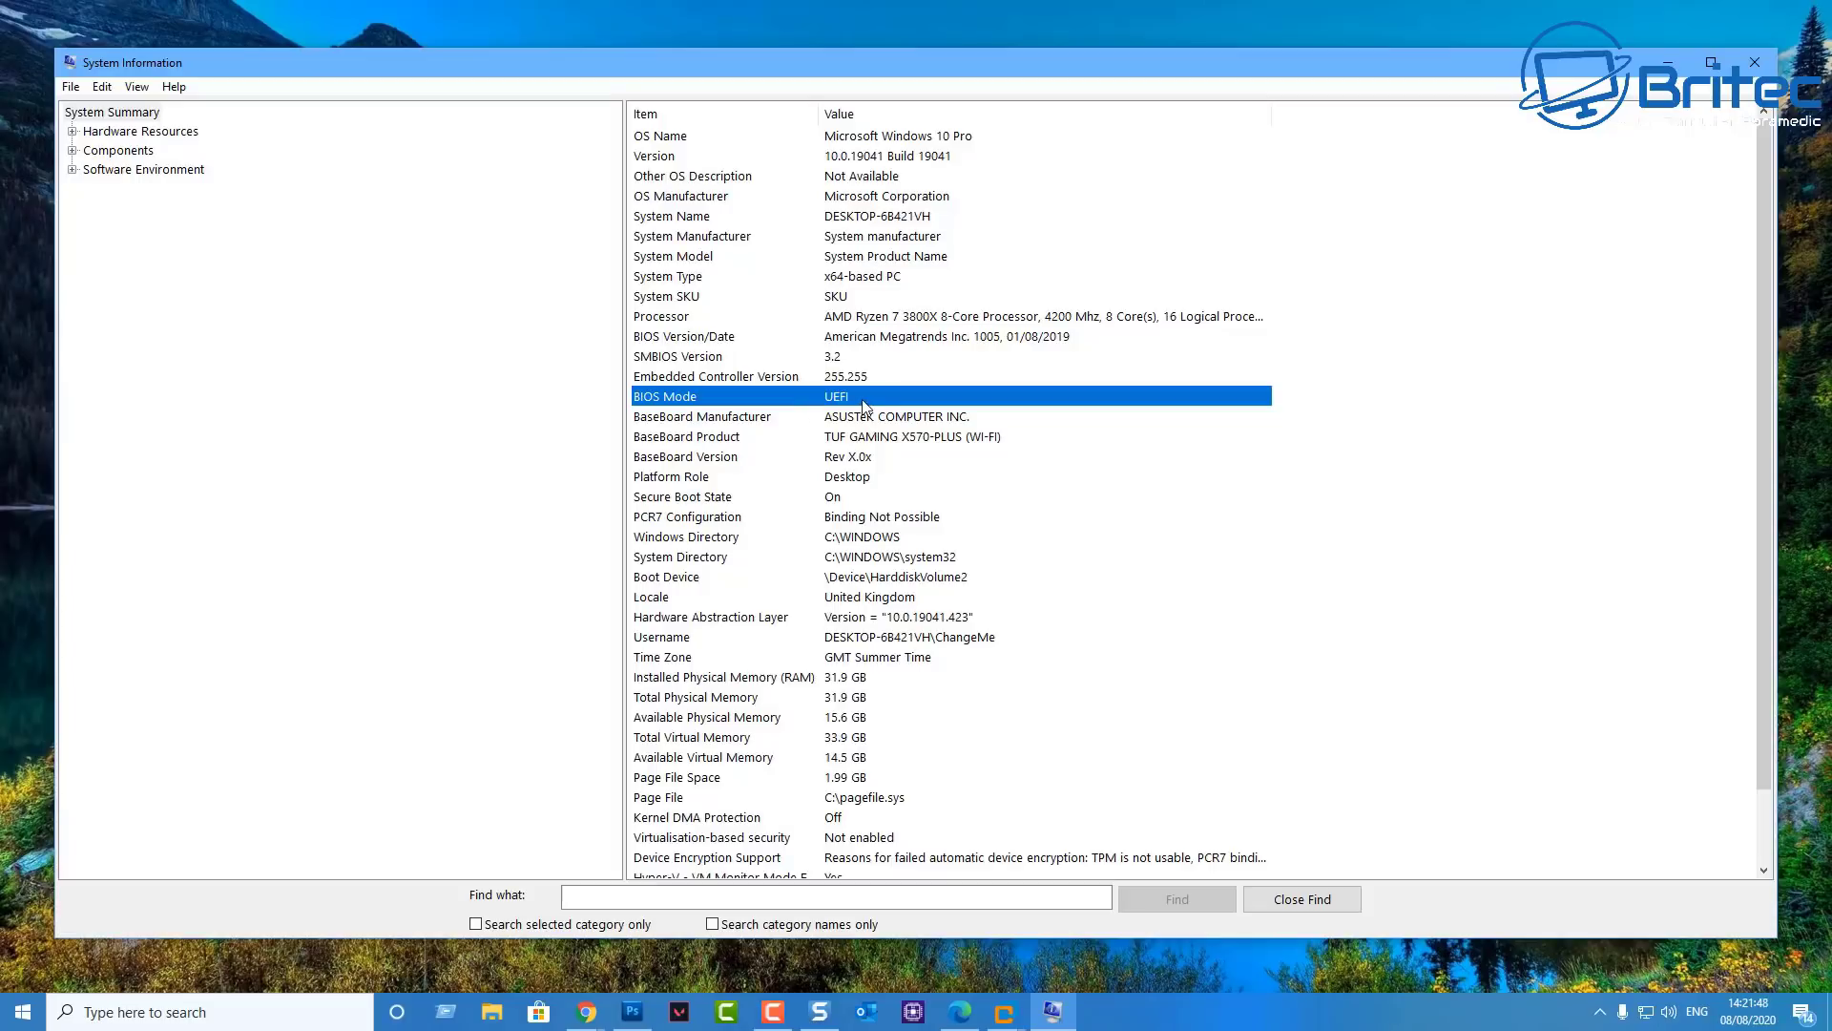
left_click(873, 441)
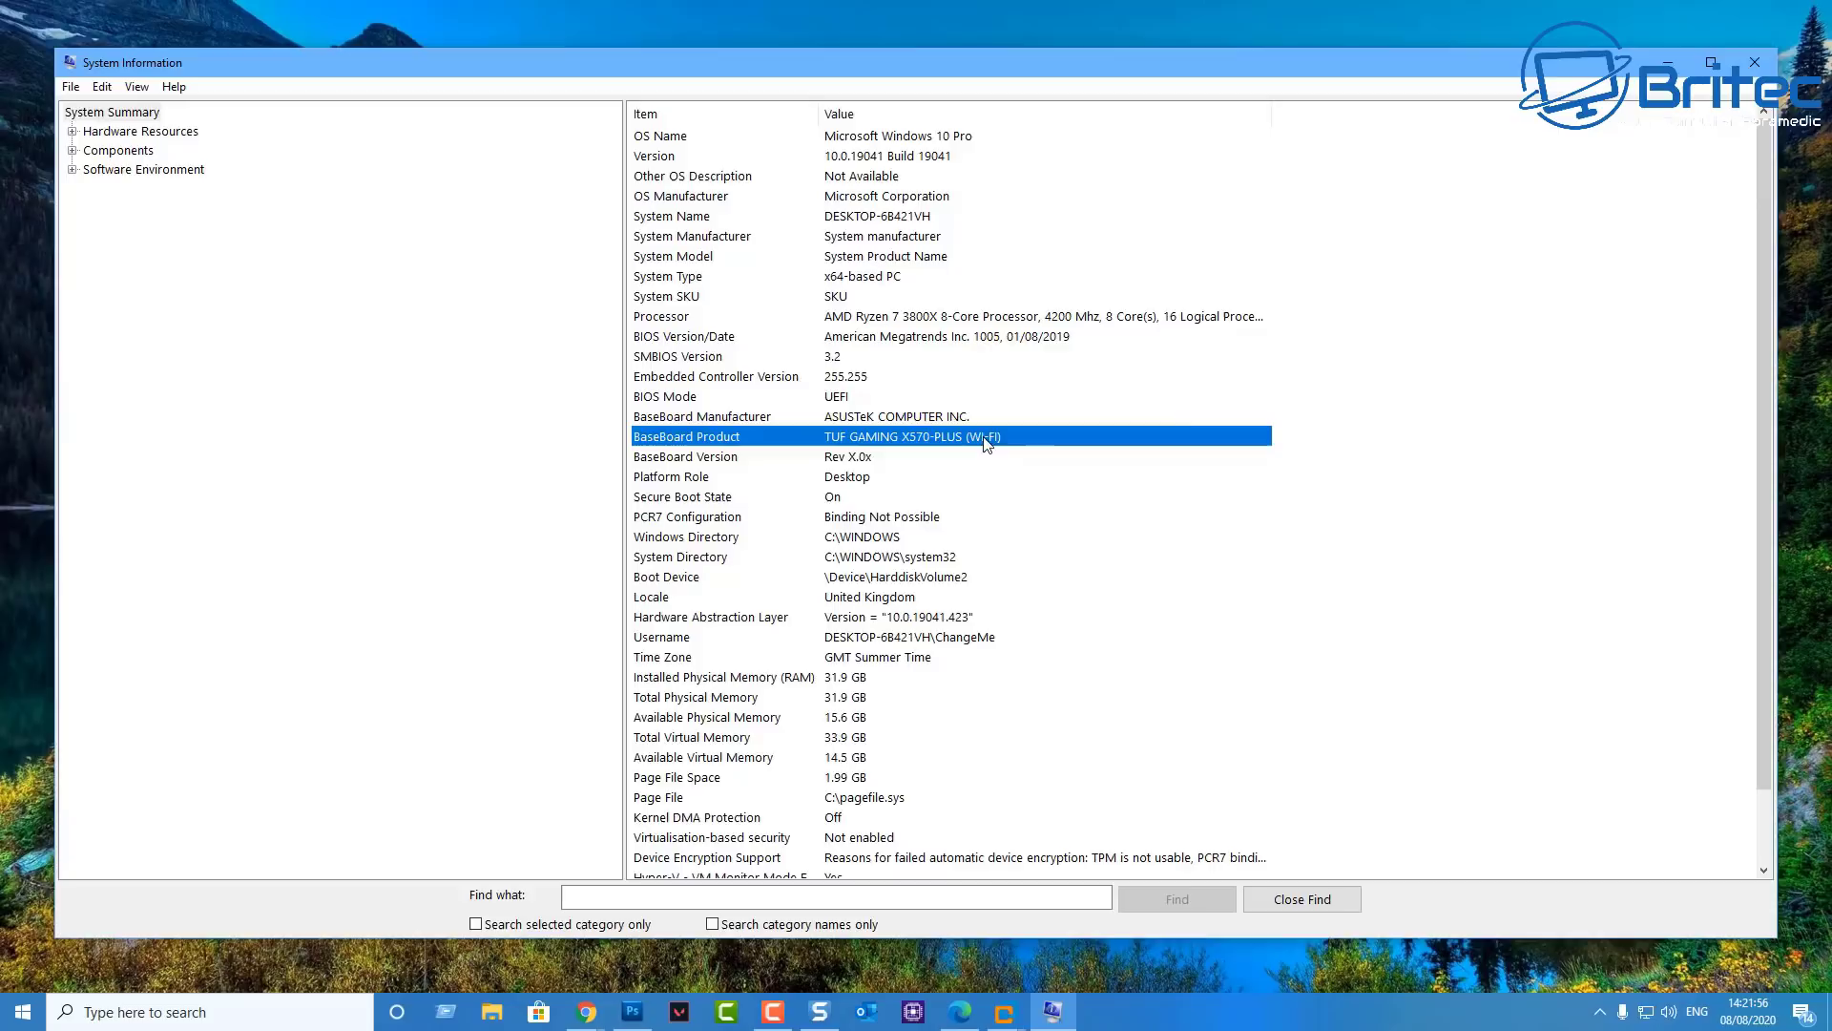
left_click(1752, 66)
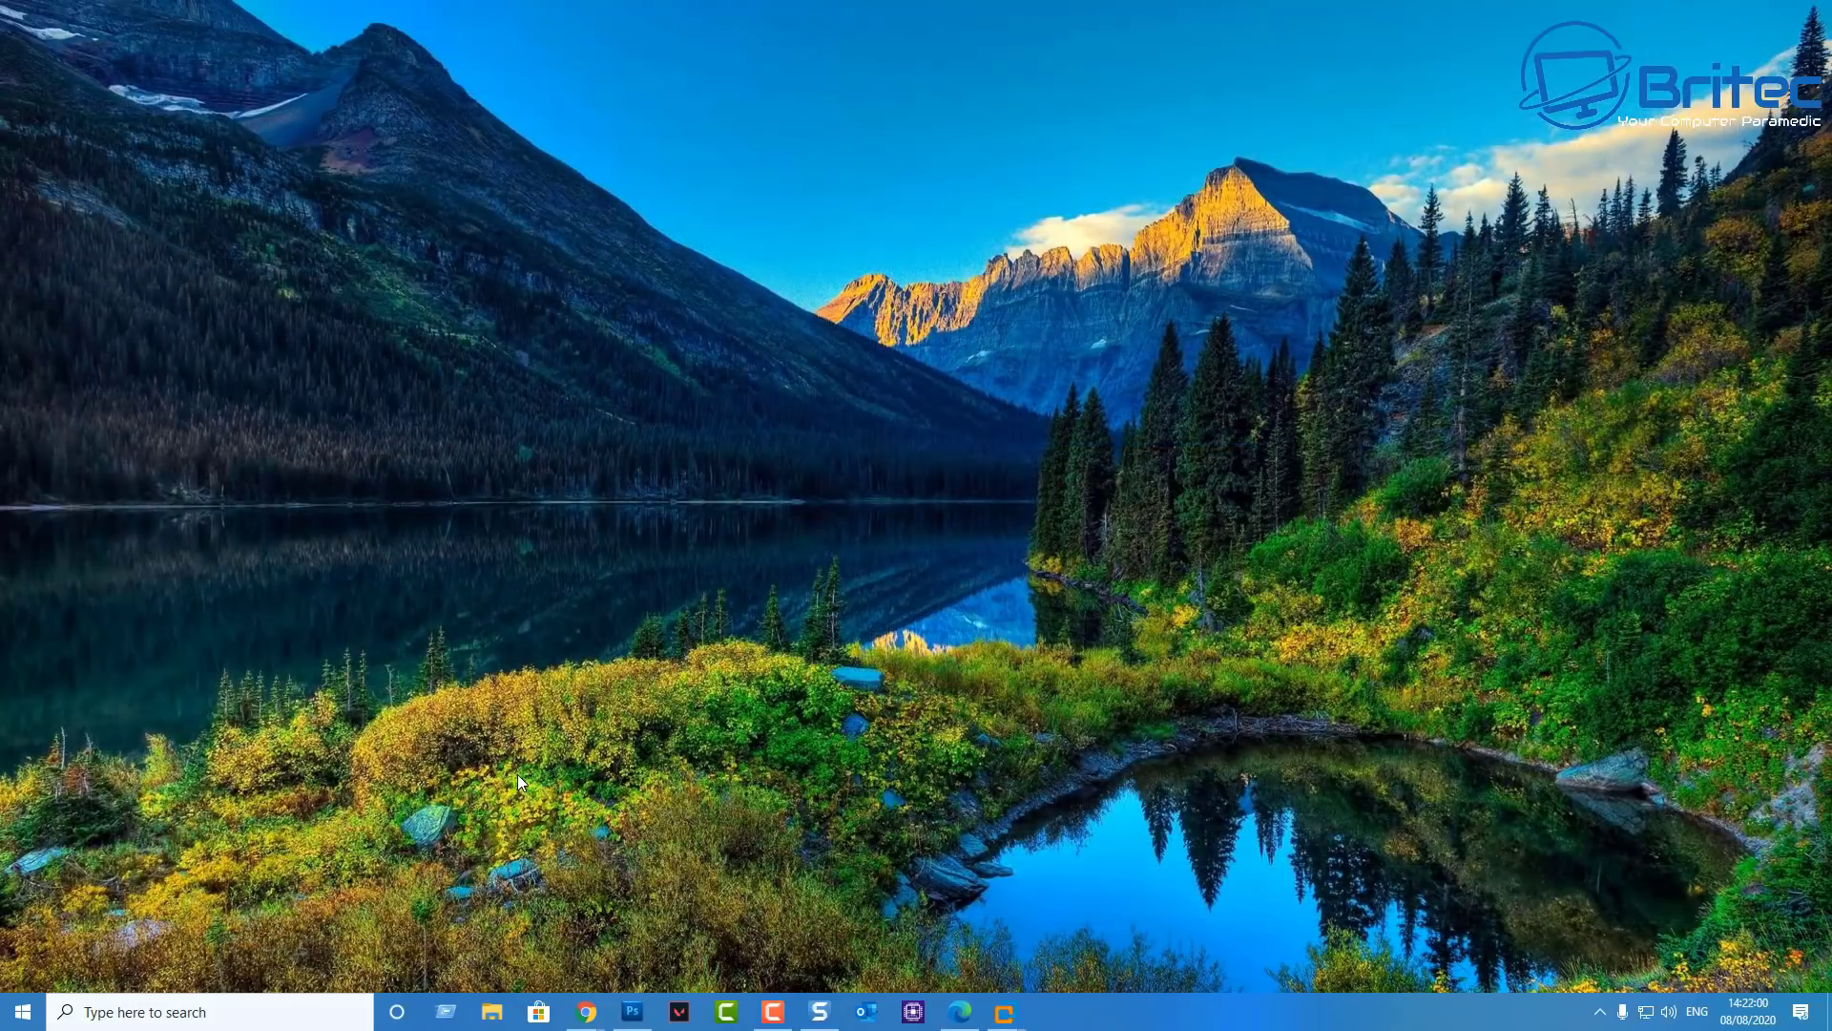
- Open Device Manager, inspect the Realtek Gaming GbE Family Controller among the network adapters, and close it
right_click(21, 1012)
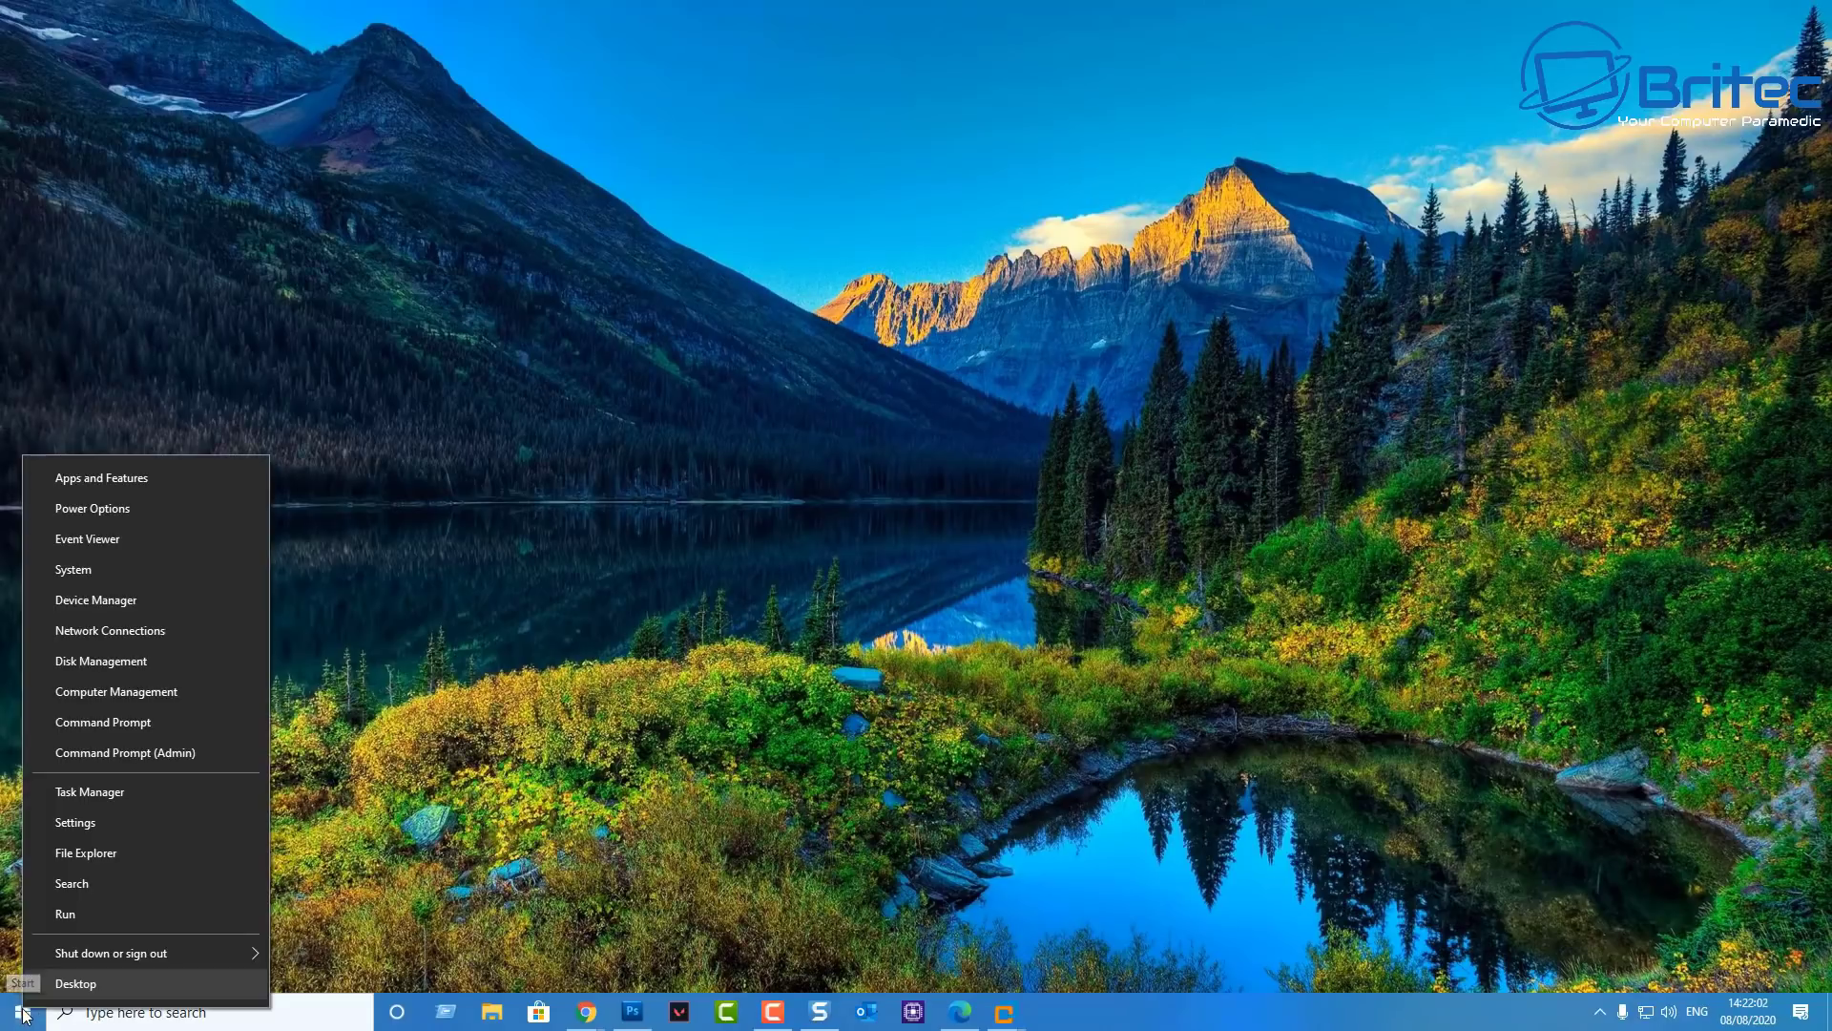
left_click(105, 604)
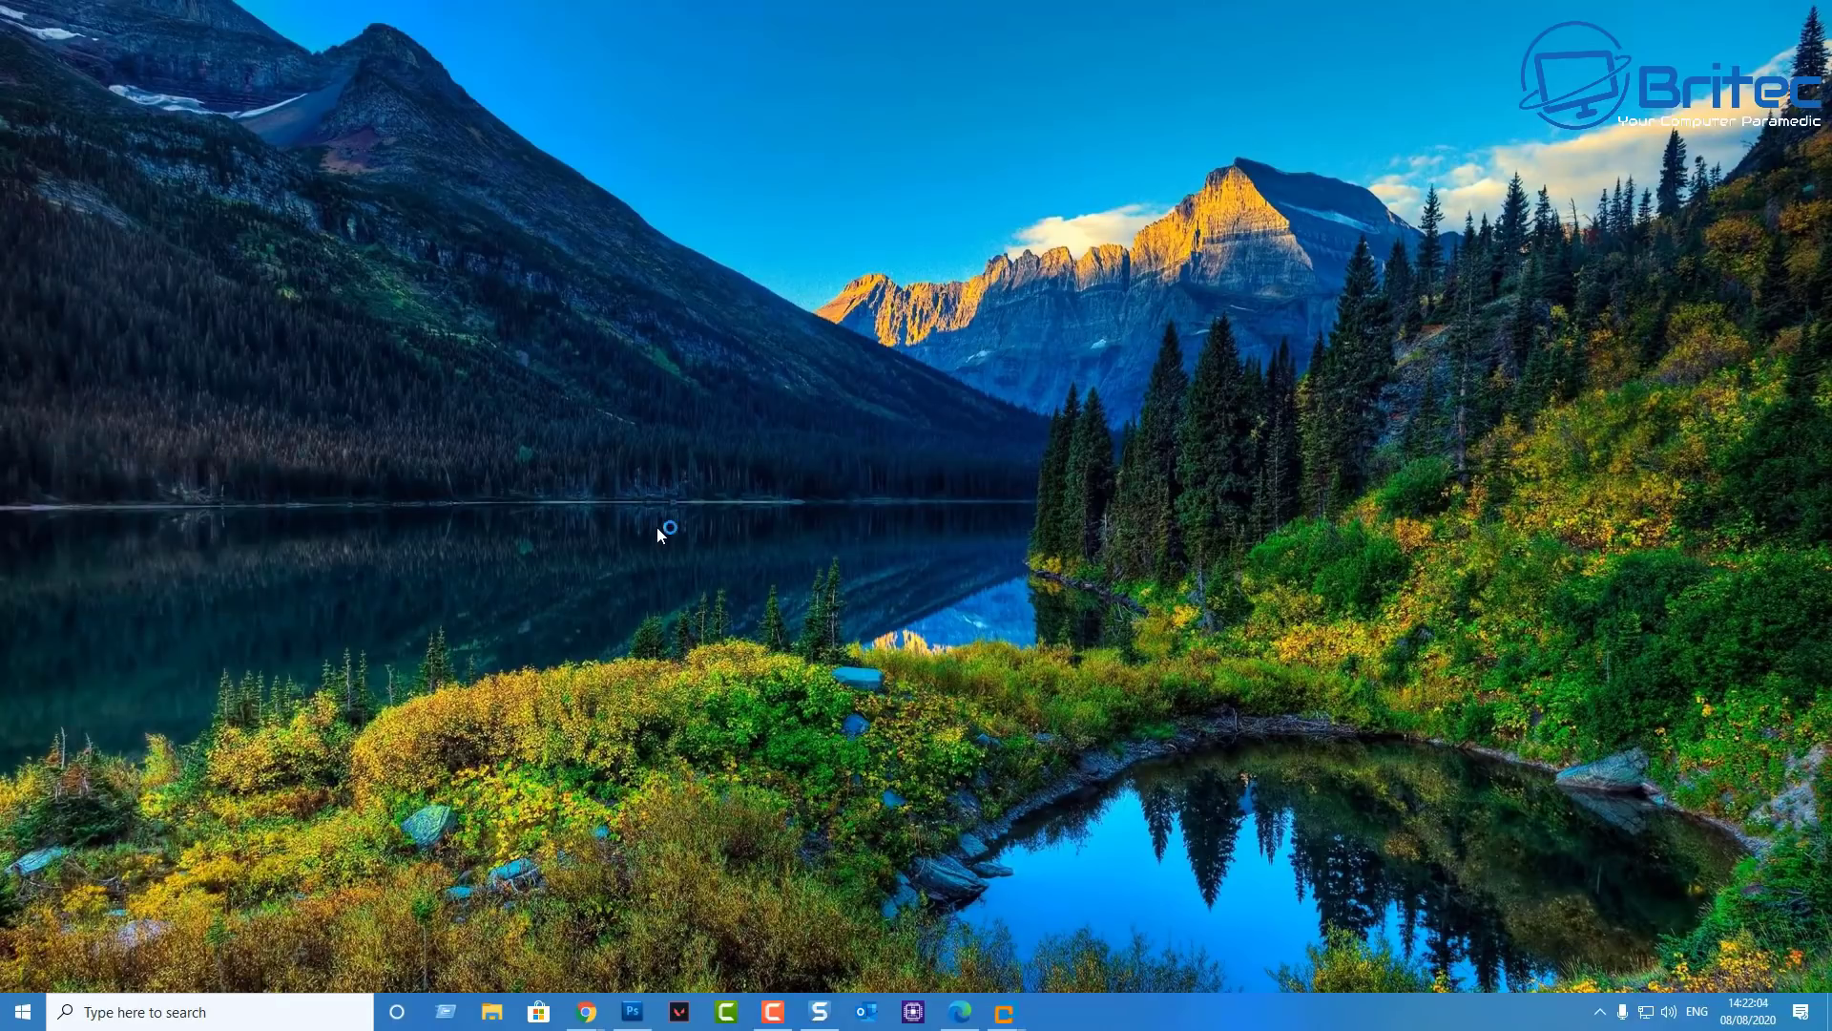
left_click_drag(518, 57, 978, 231)
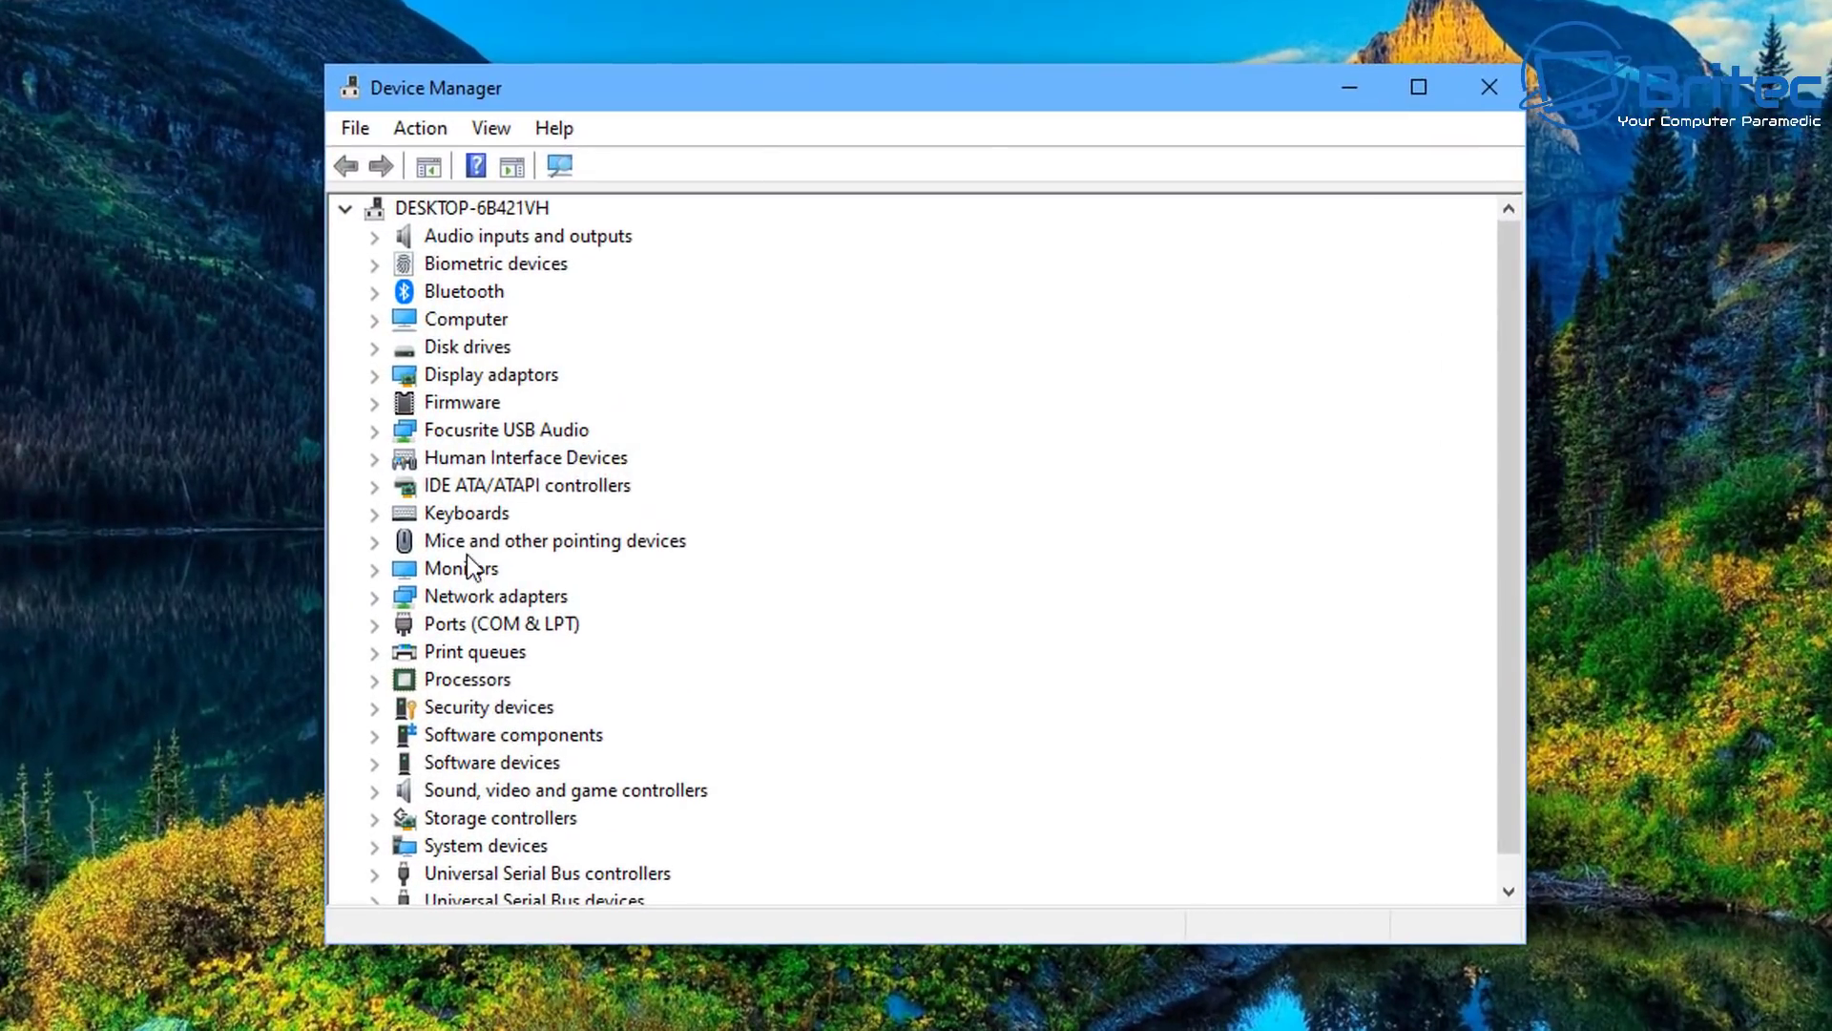
scroll(468, 566, "down", 1)
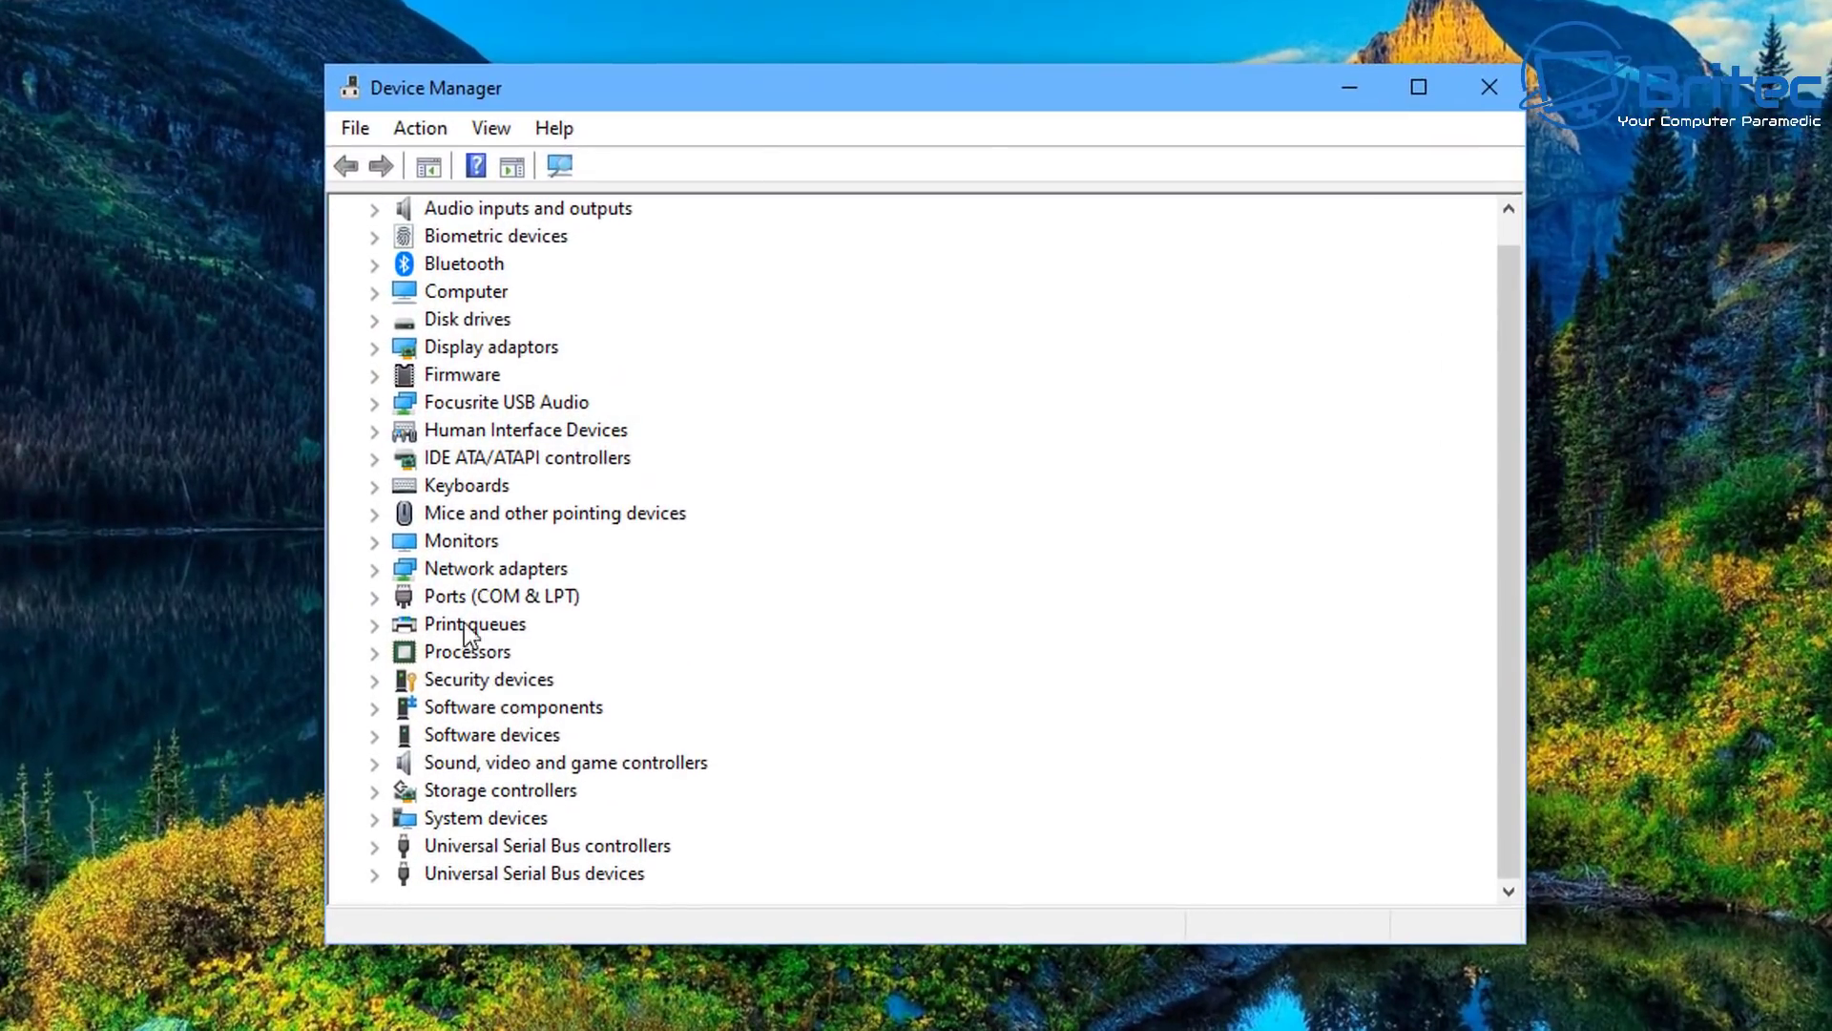
left_click(386, 571)
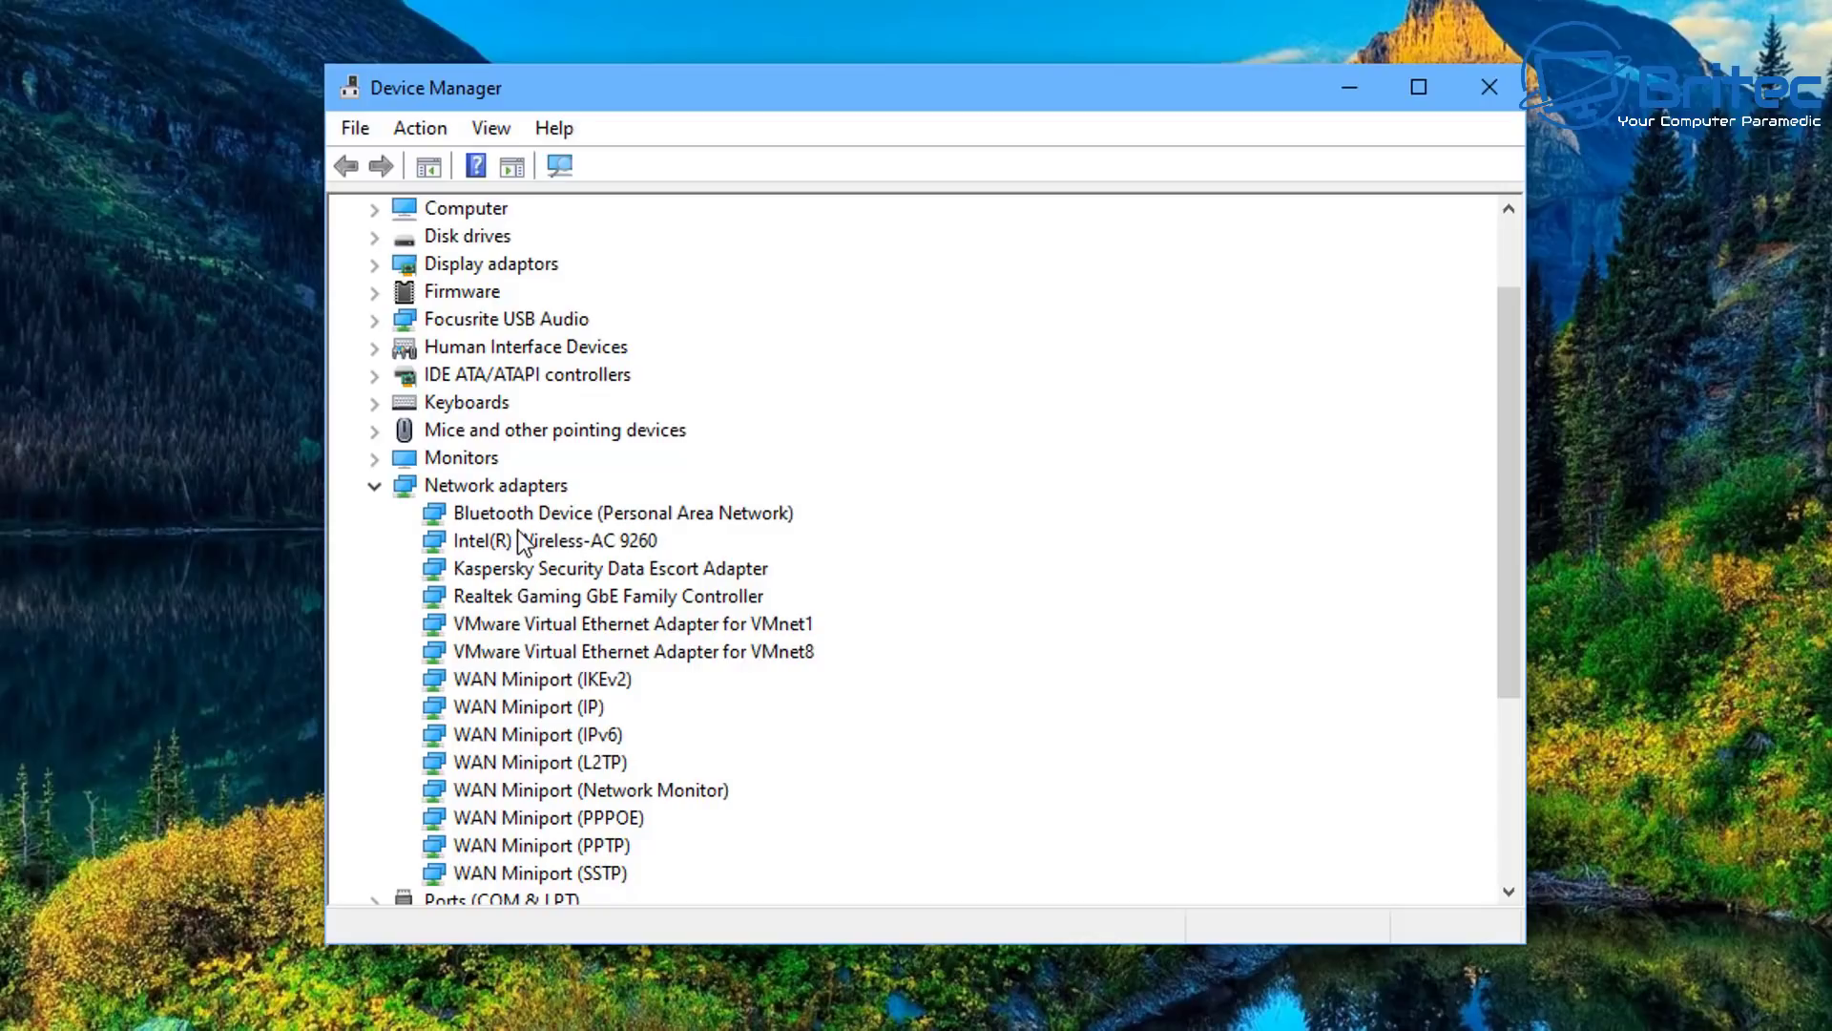
left_click(504, 594)
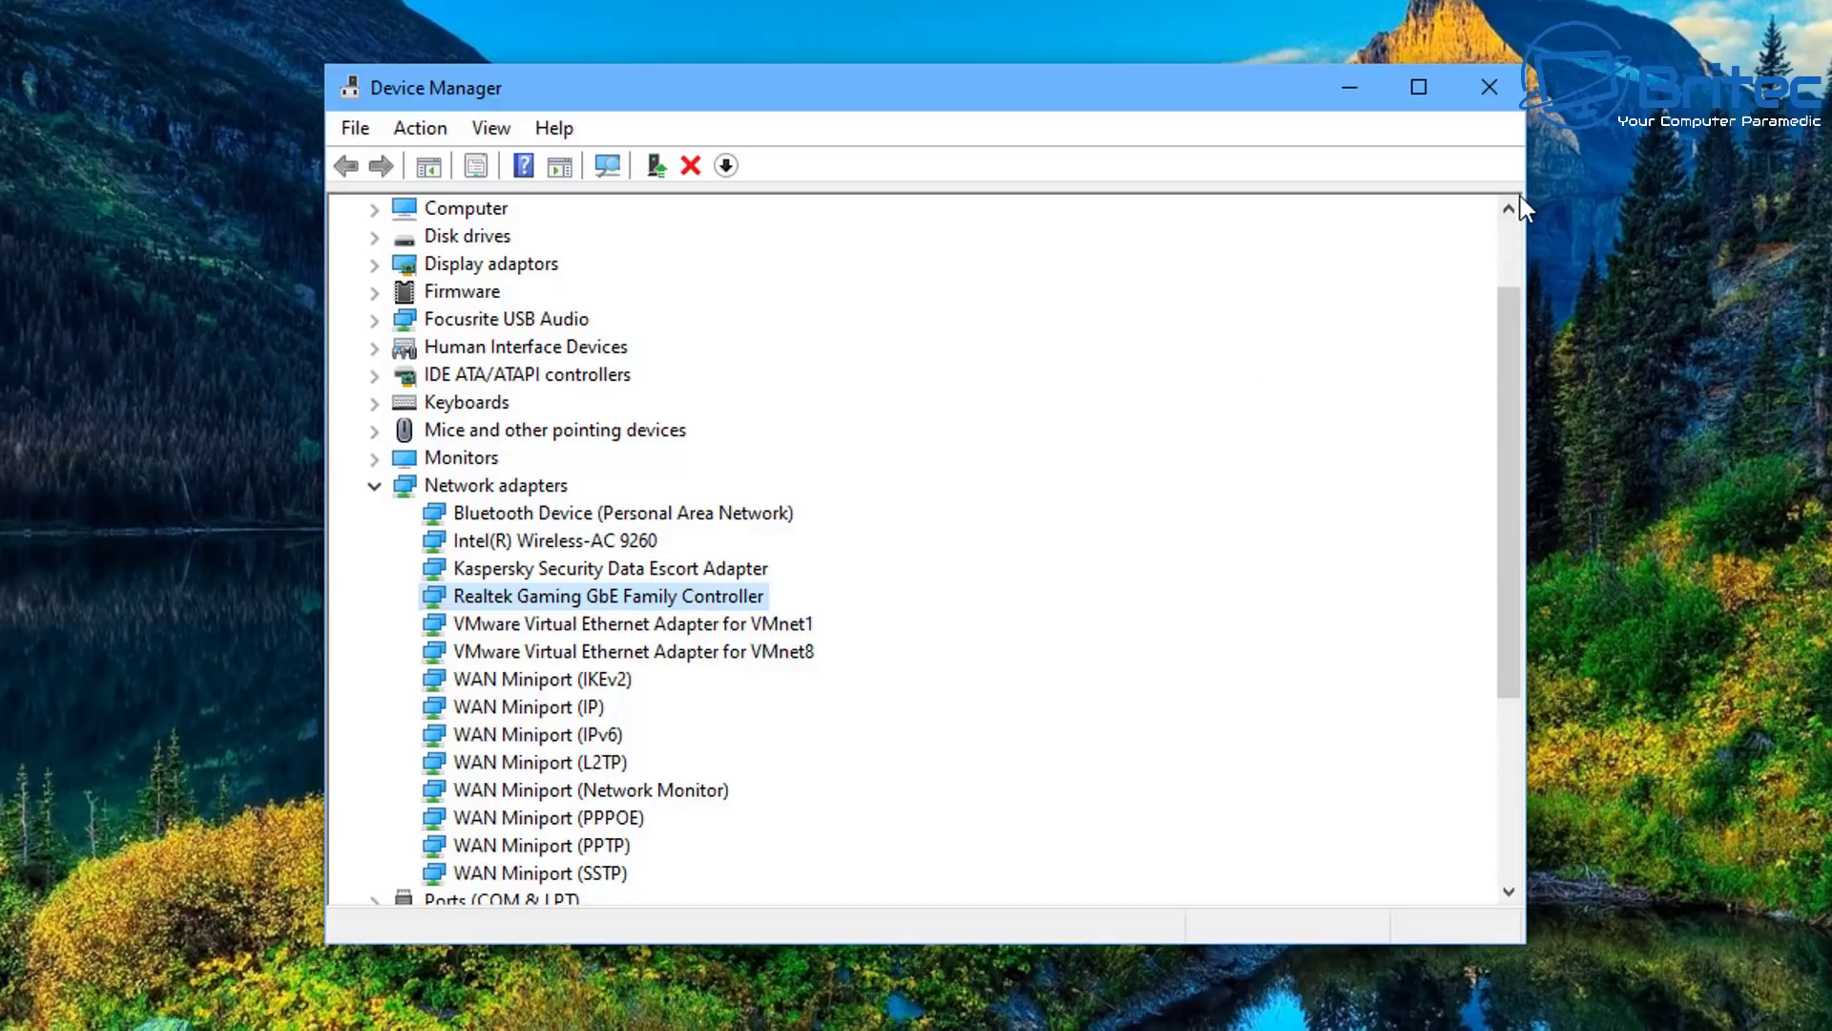
left_click(1491, 86)
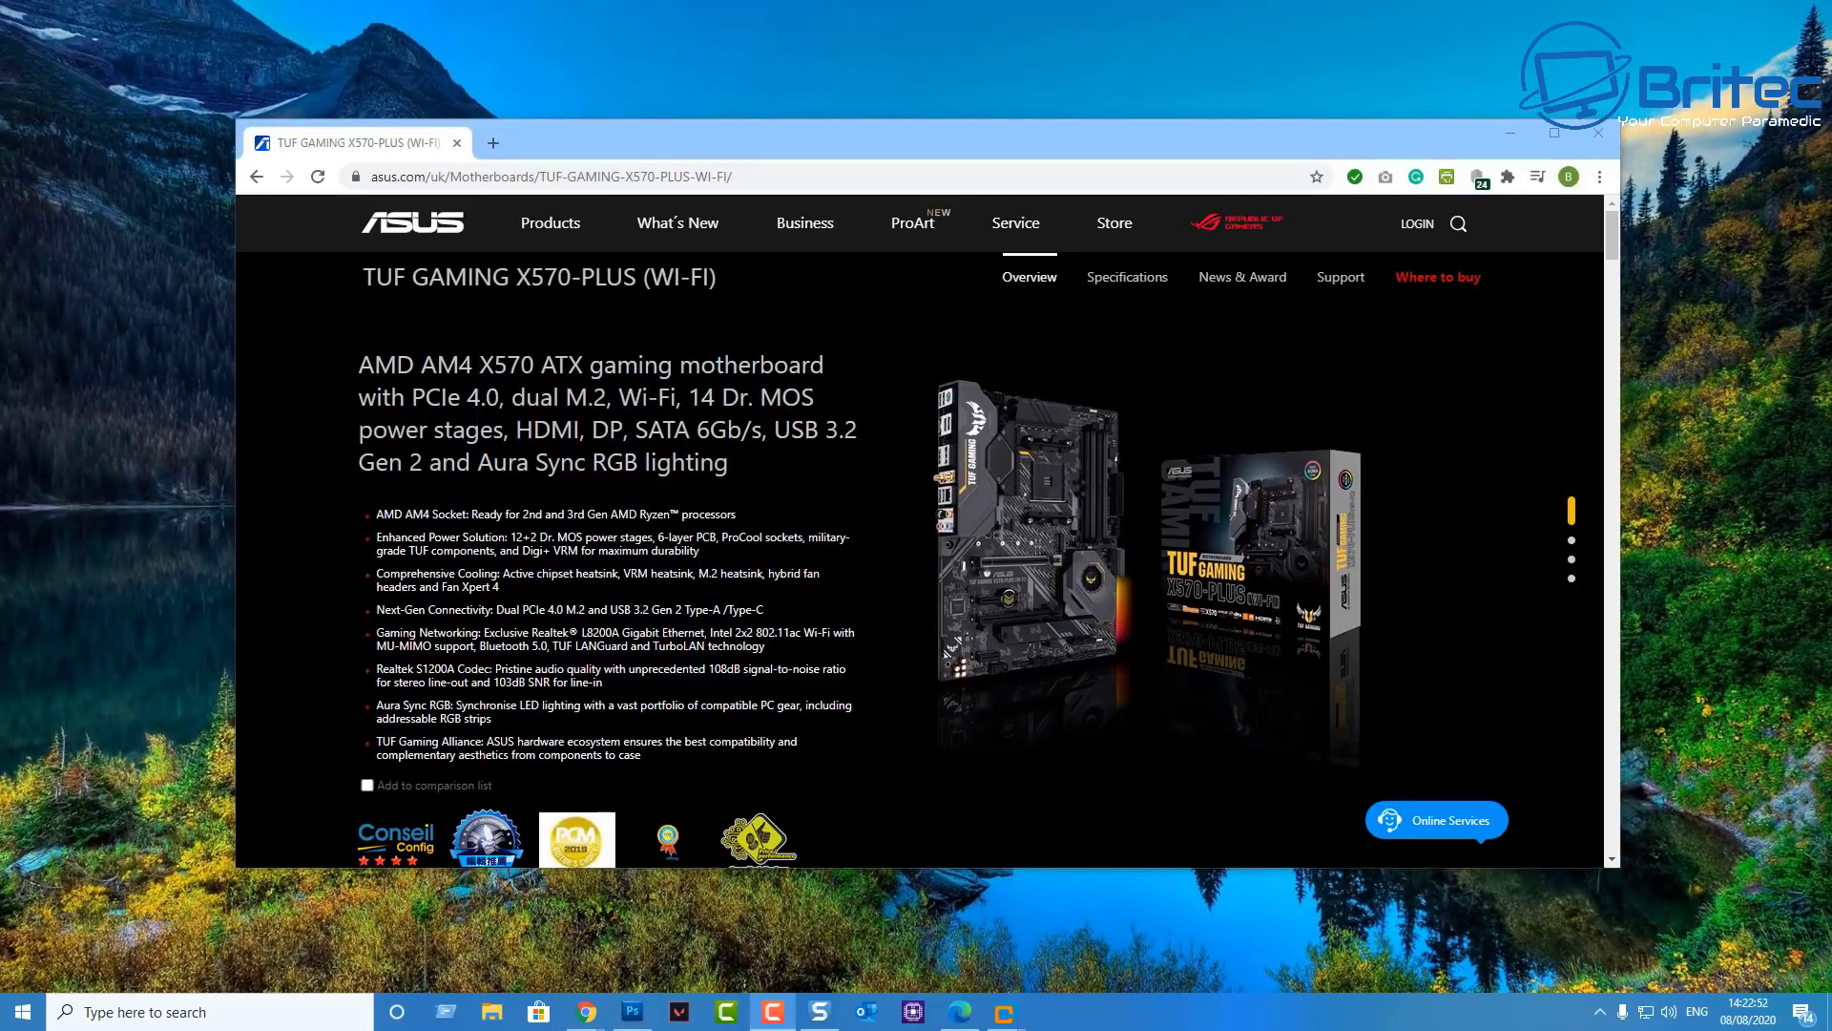
- Open the motherboard's support downloads under Driver & Tools and choose Windows 10 64-bit as the OS
left_click(1341, 277)
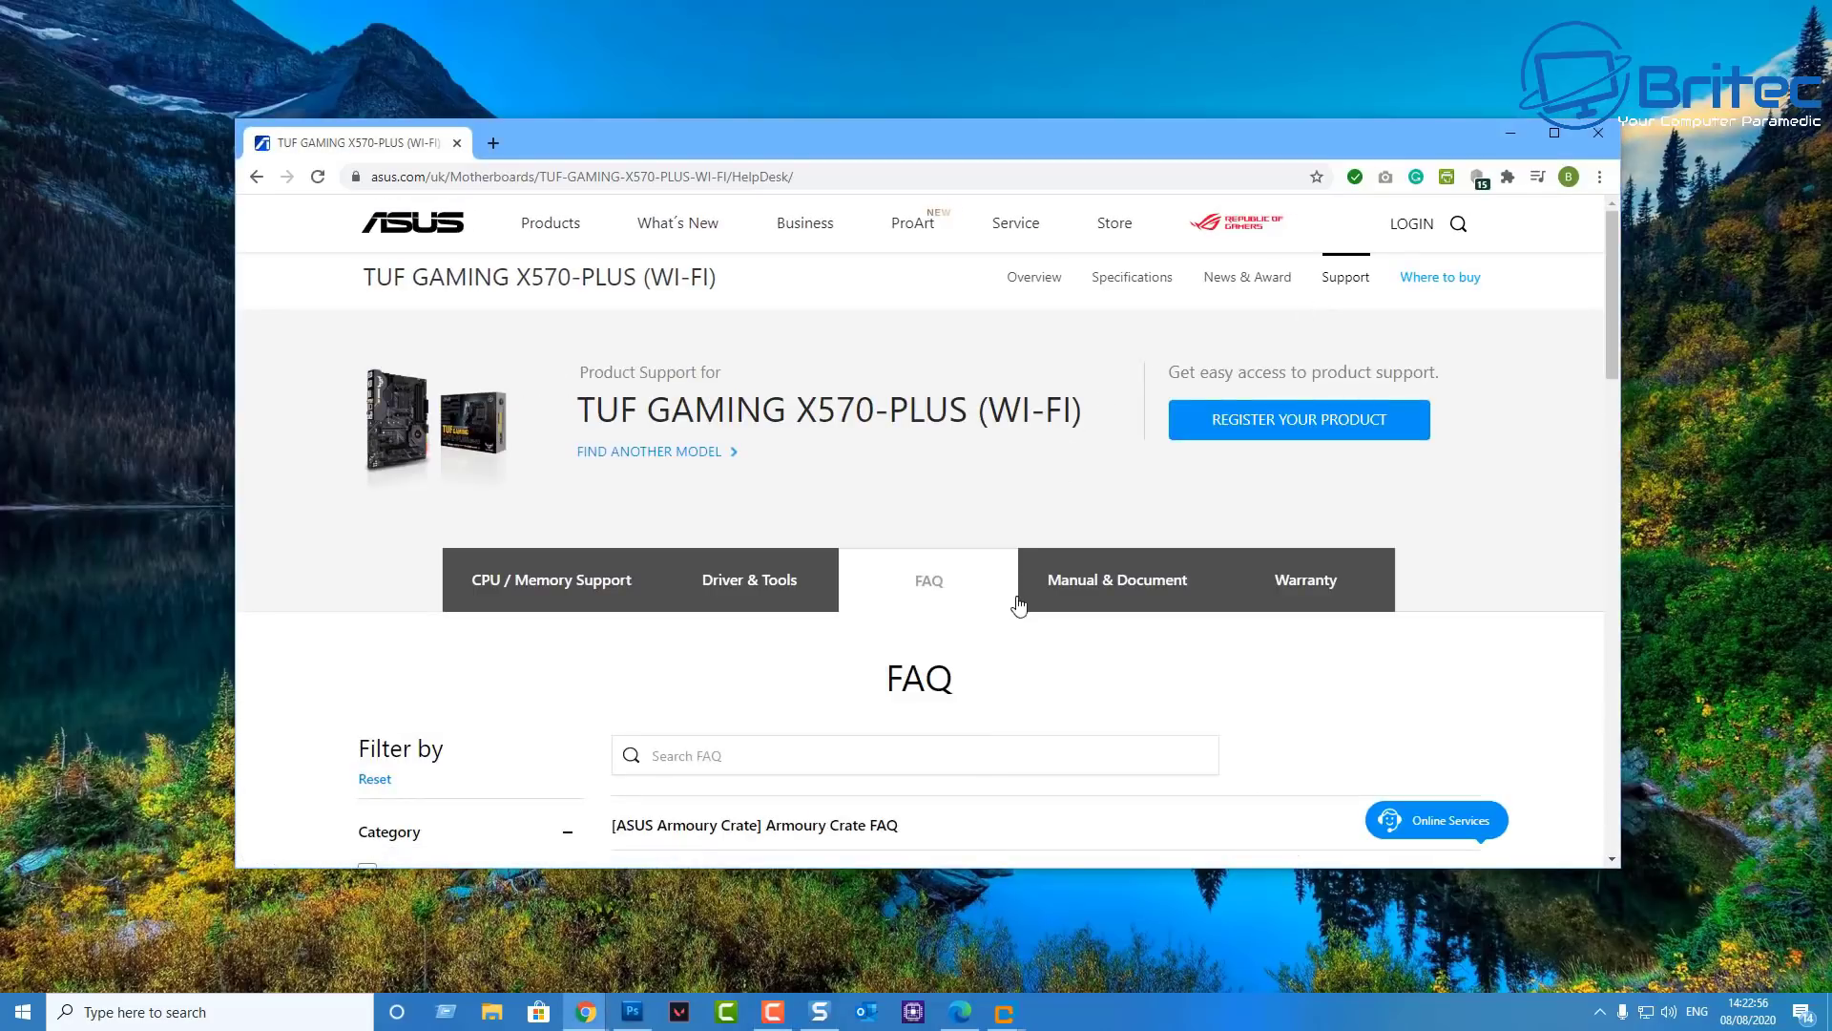
left_click(761, 600)
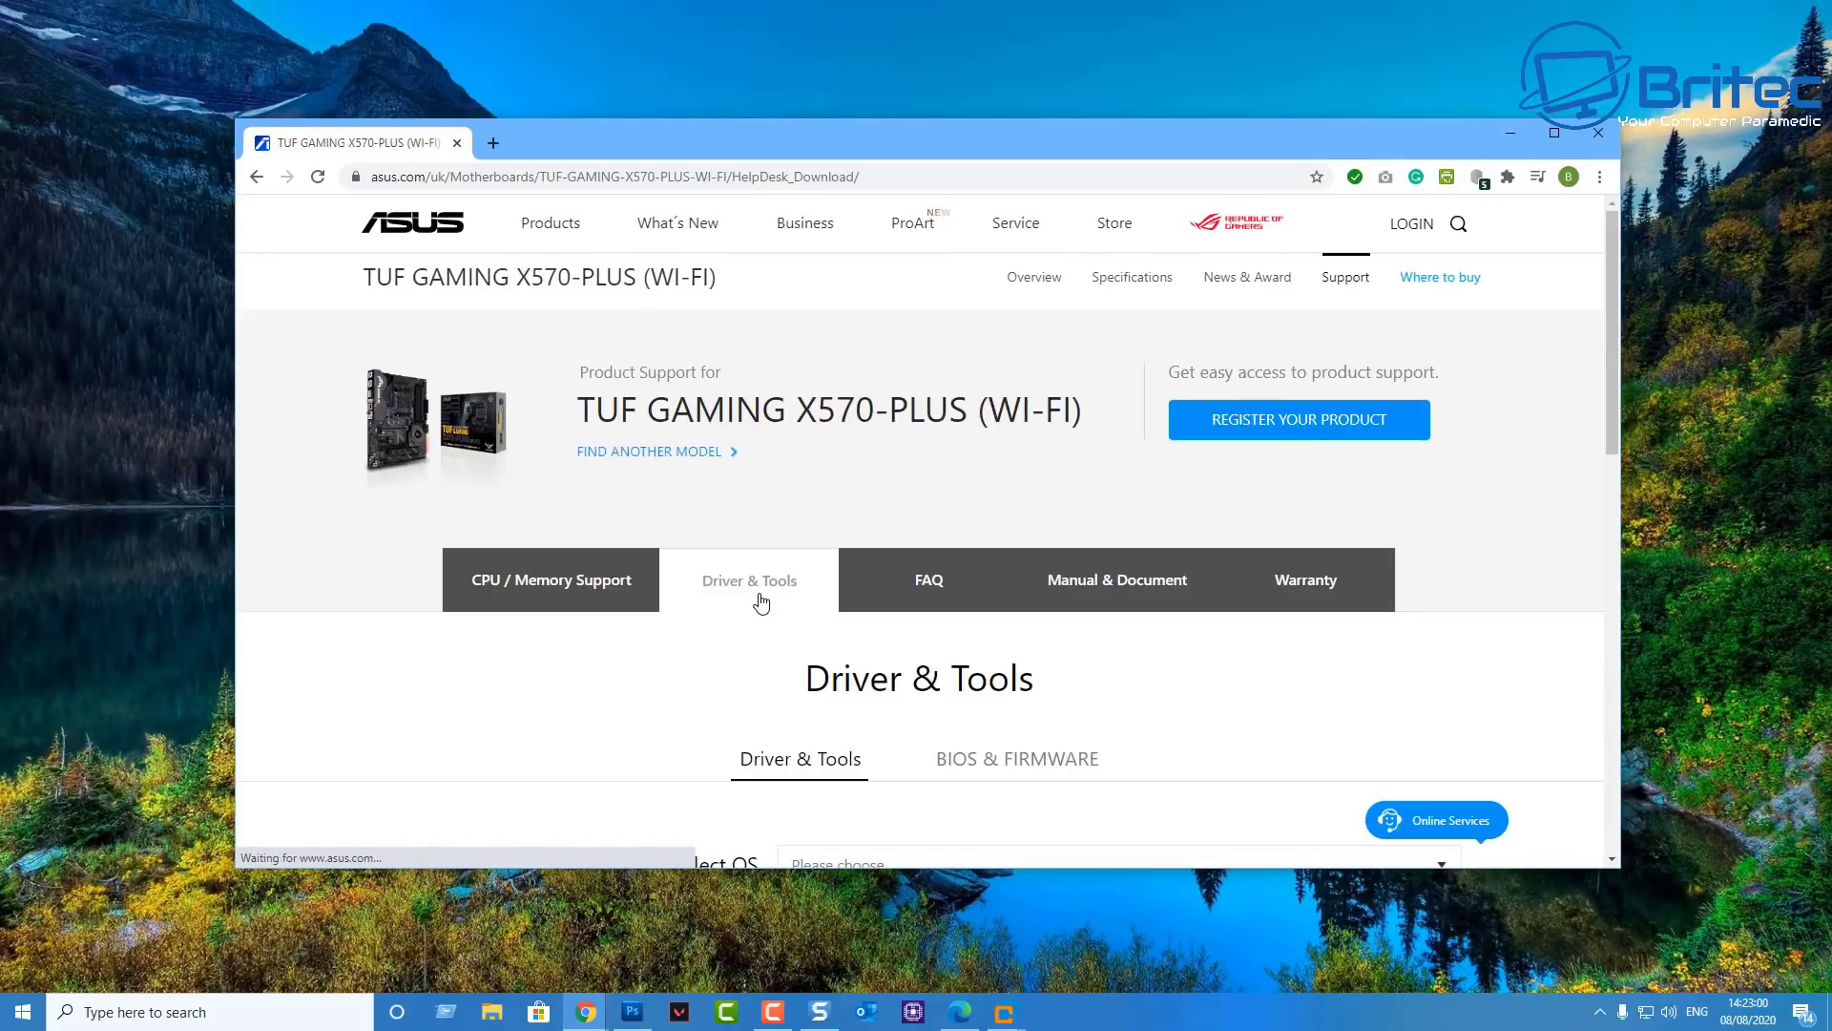
scroll(778, 622, "down", 3)
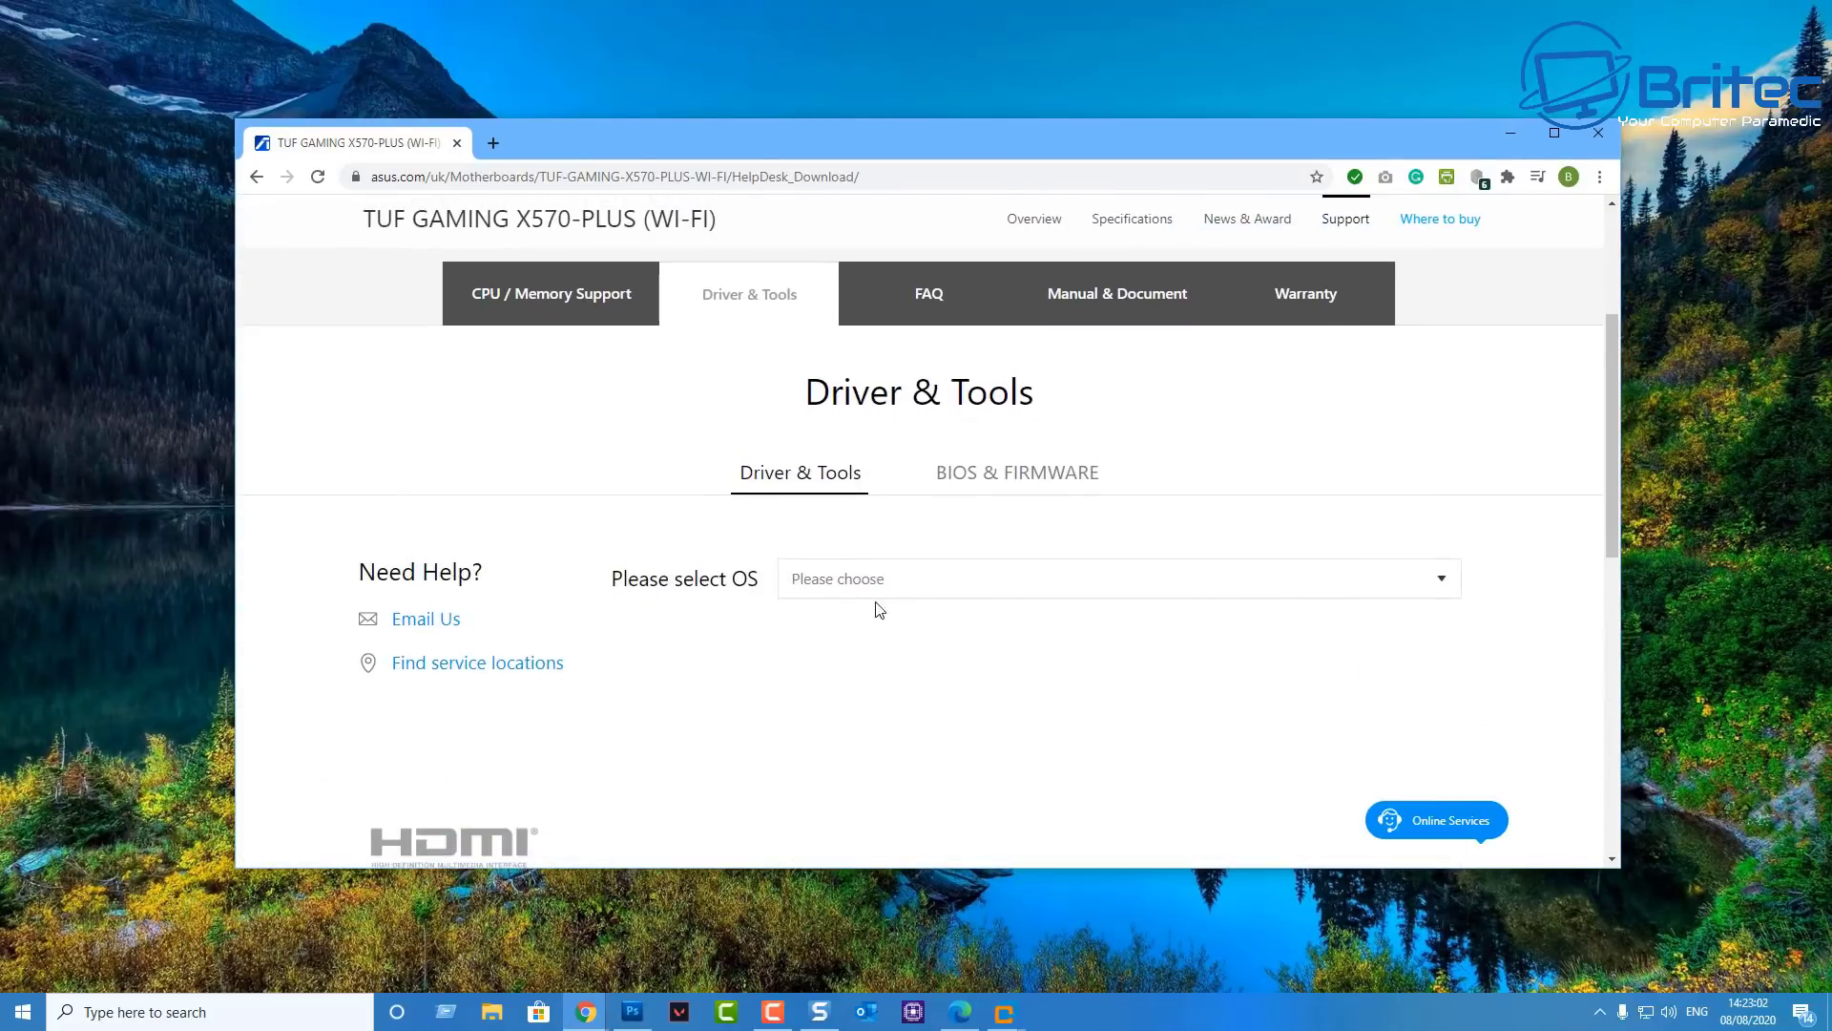
left_click(890, 588)
left_click(878, 630)
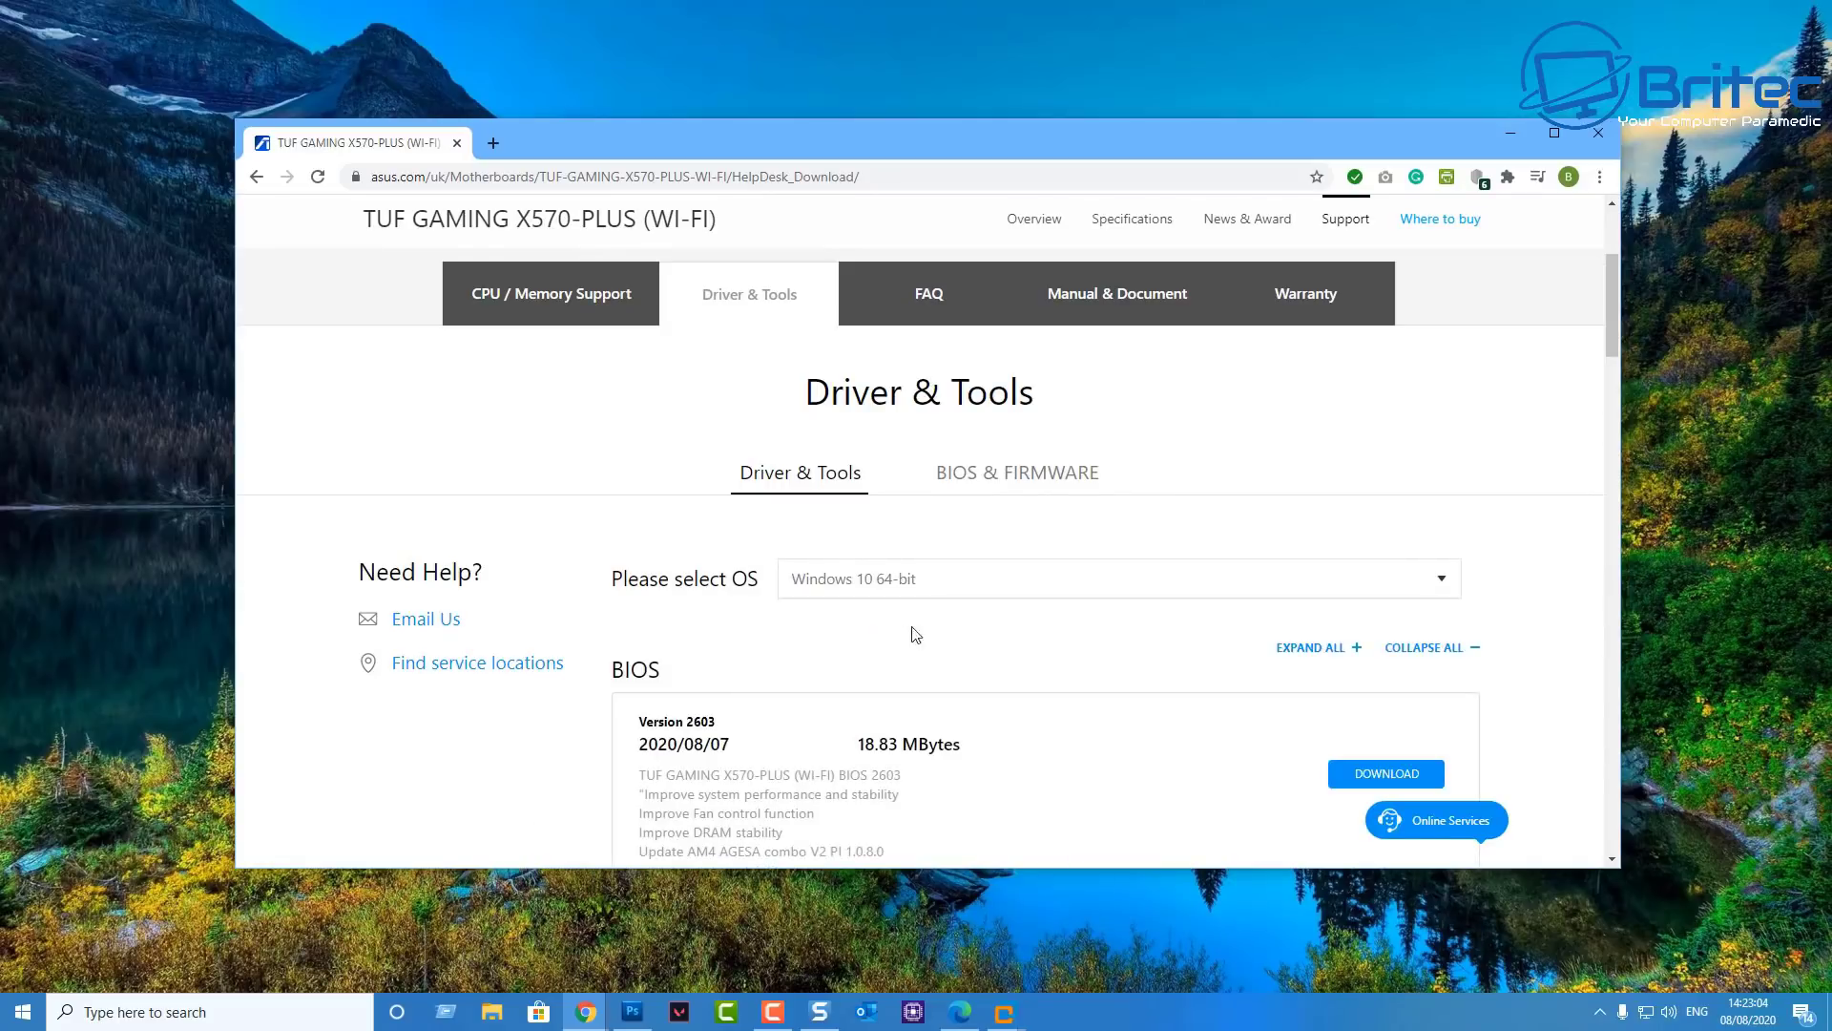
- Examine the motherboard's downloads from BIOS, audio and LAN through chipset, SATA and Bluetooth, and close the browser window
scroll(1156, 654, "down", 5)
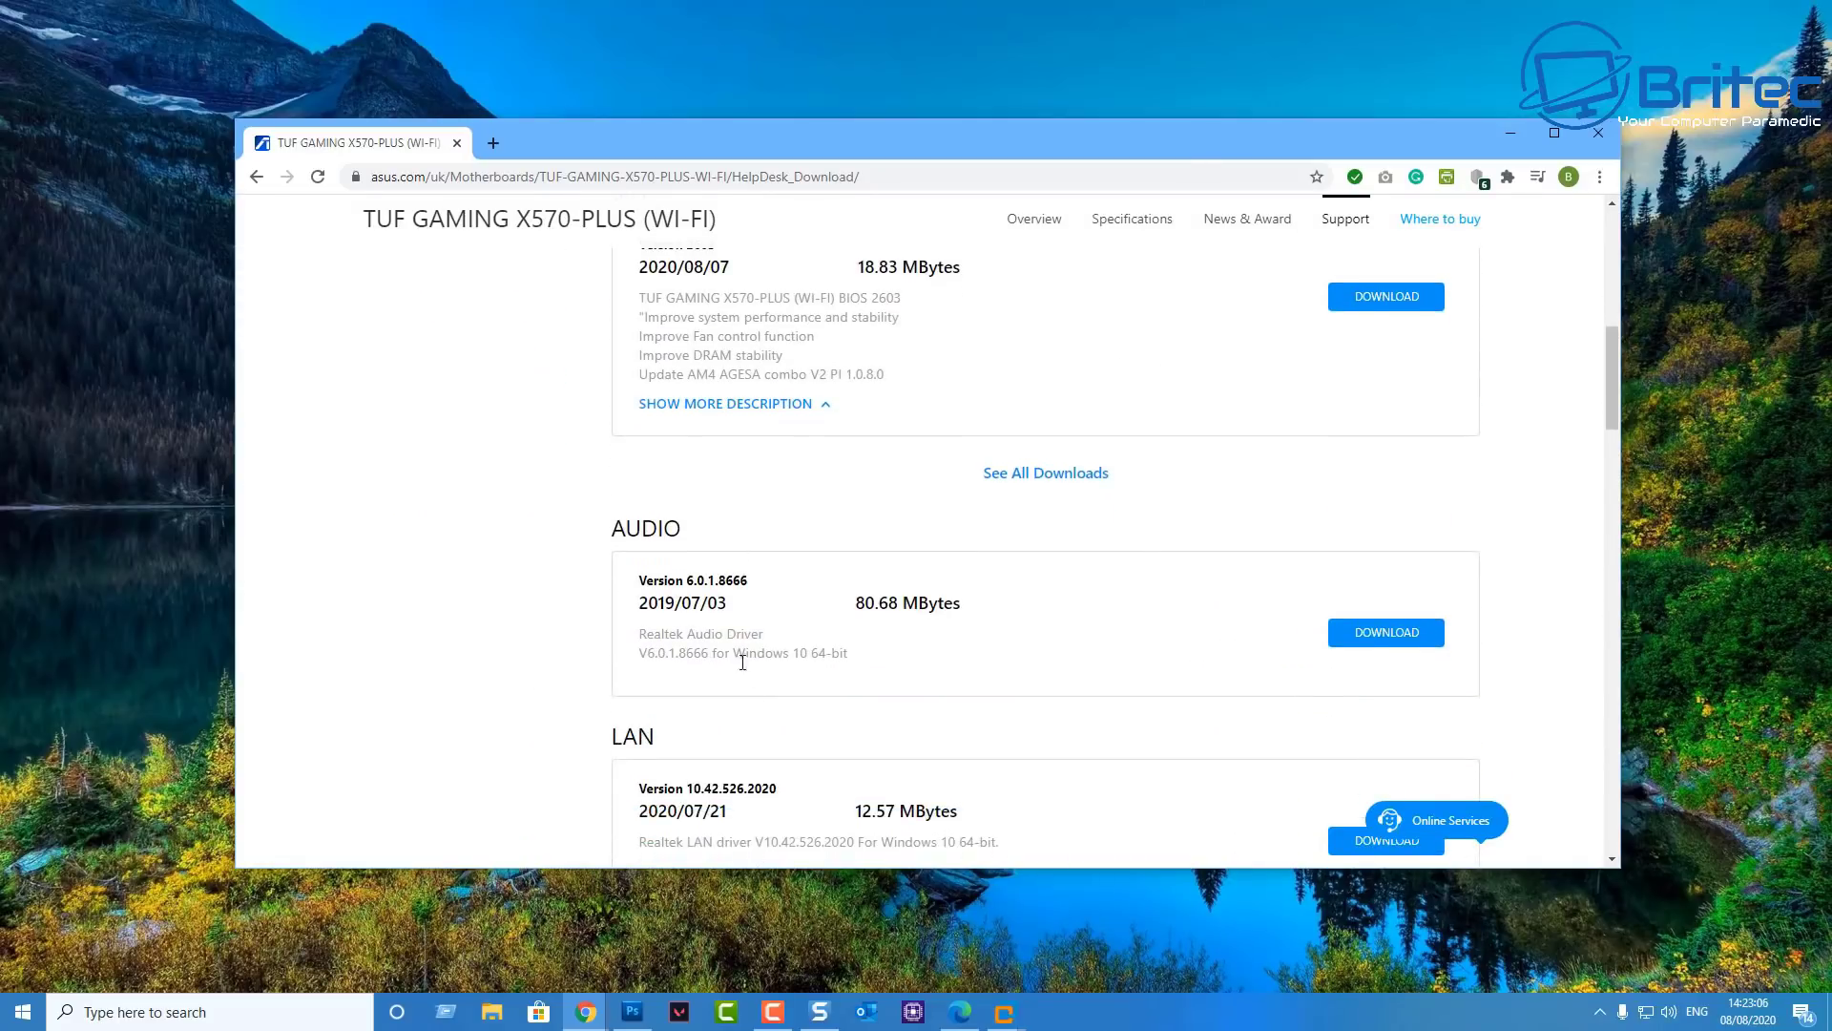
scroll(744, 659, "down", 2)
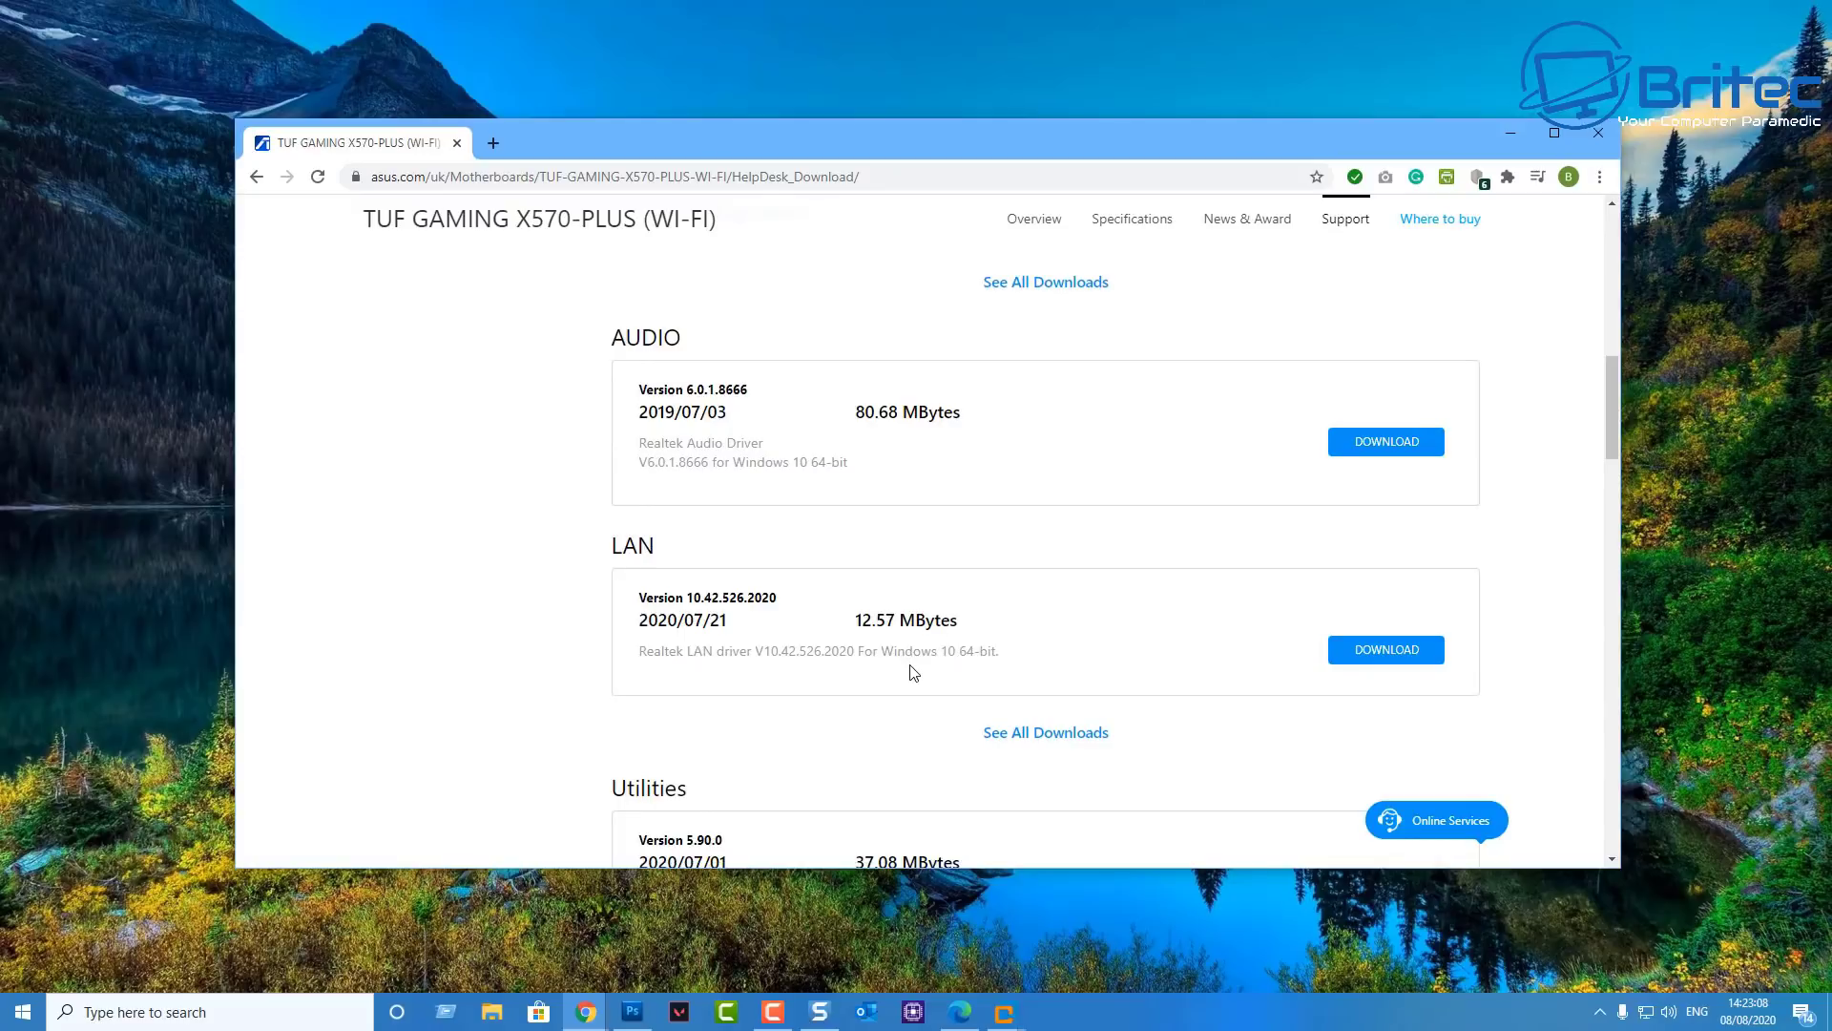
scroll(915, 673, "down", 2)
scroll(955, 588, "down", 3)
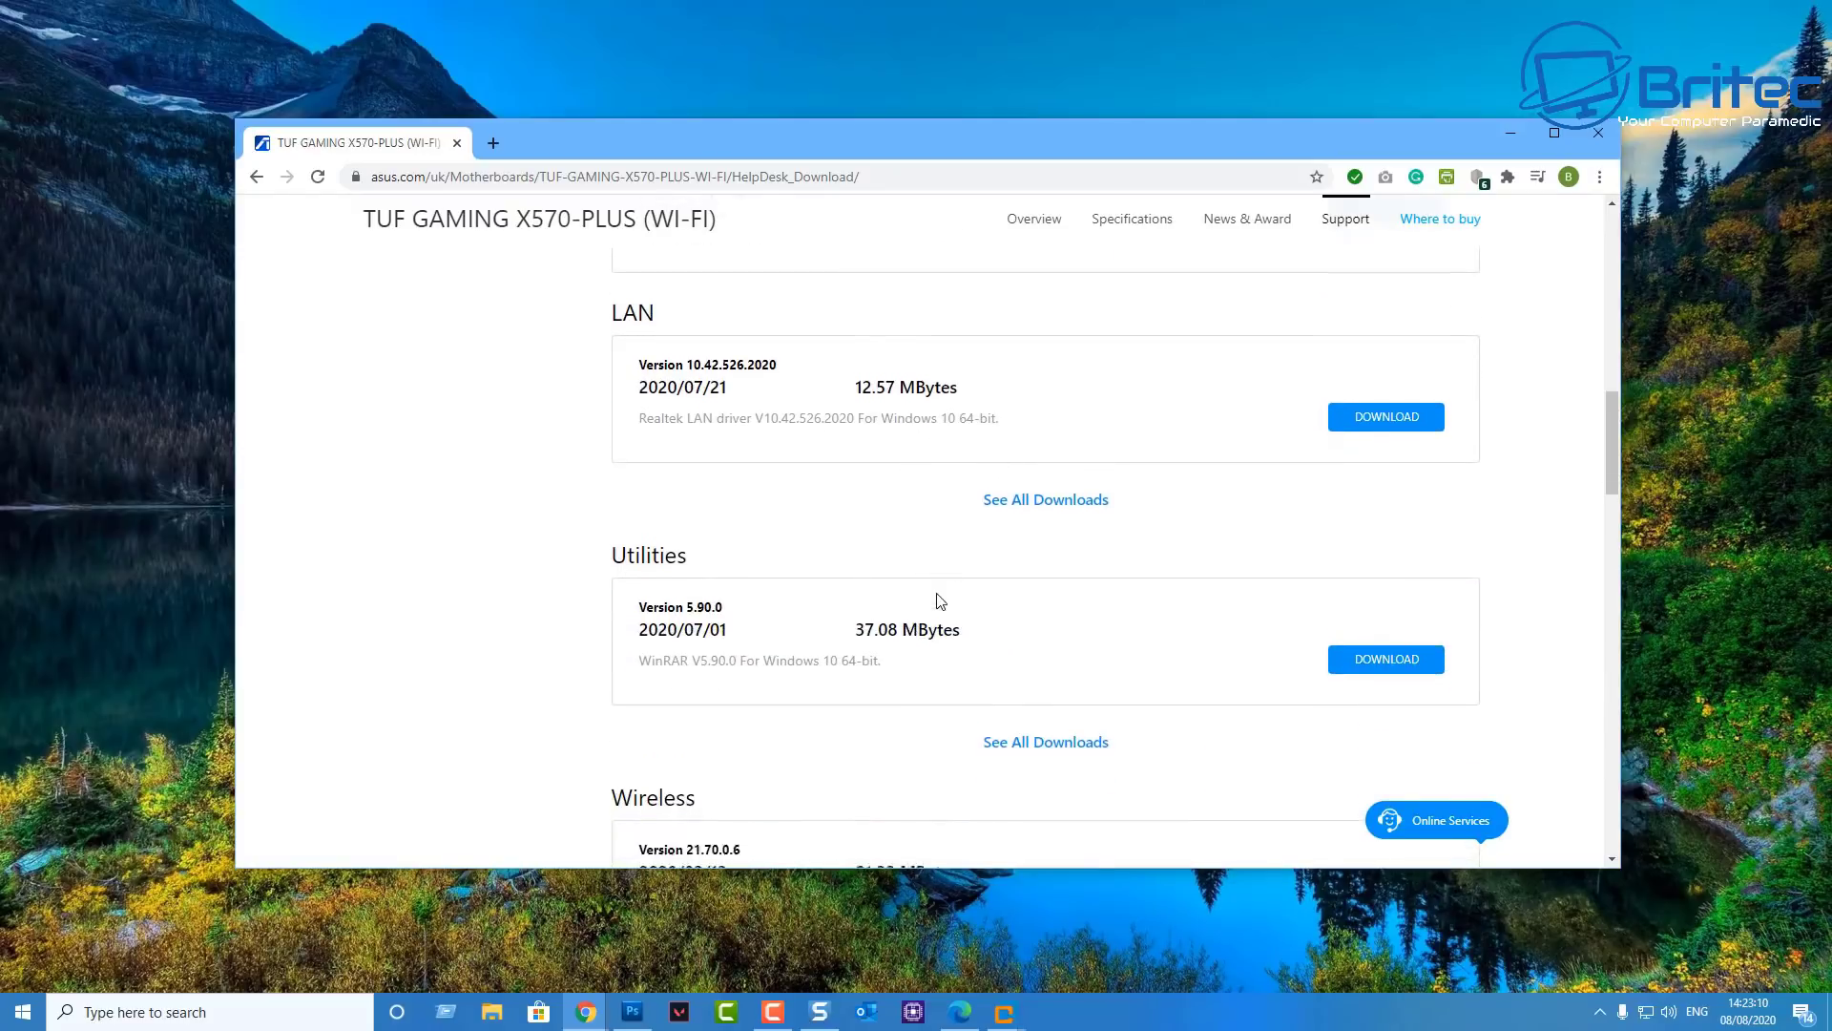
scroll(811, 610, "down", 3)
scroll(810, 610, "down", 2)
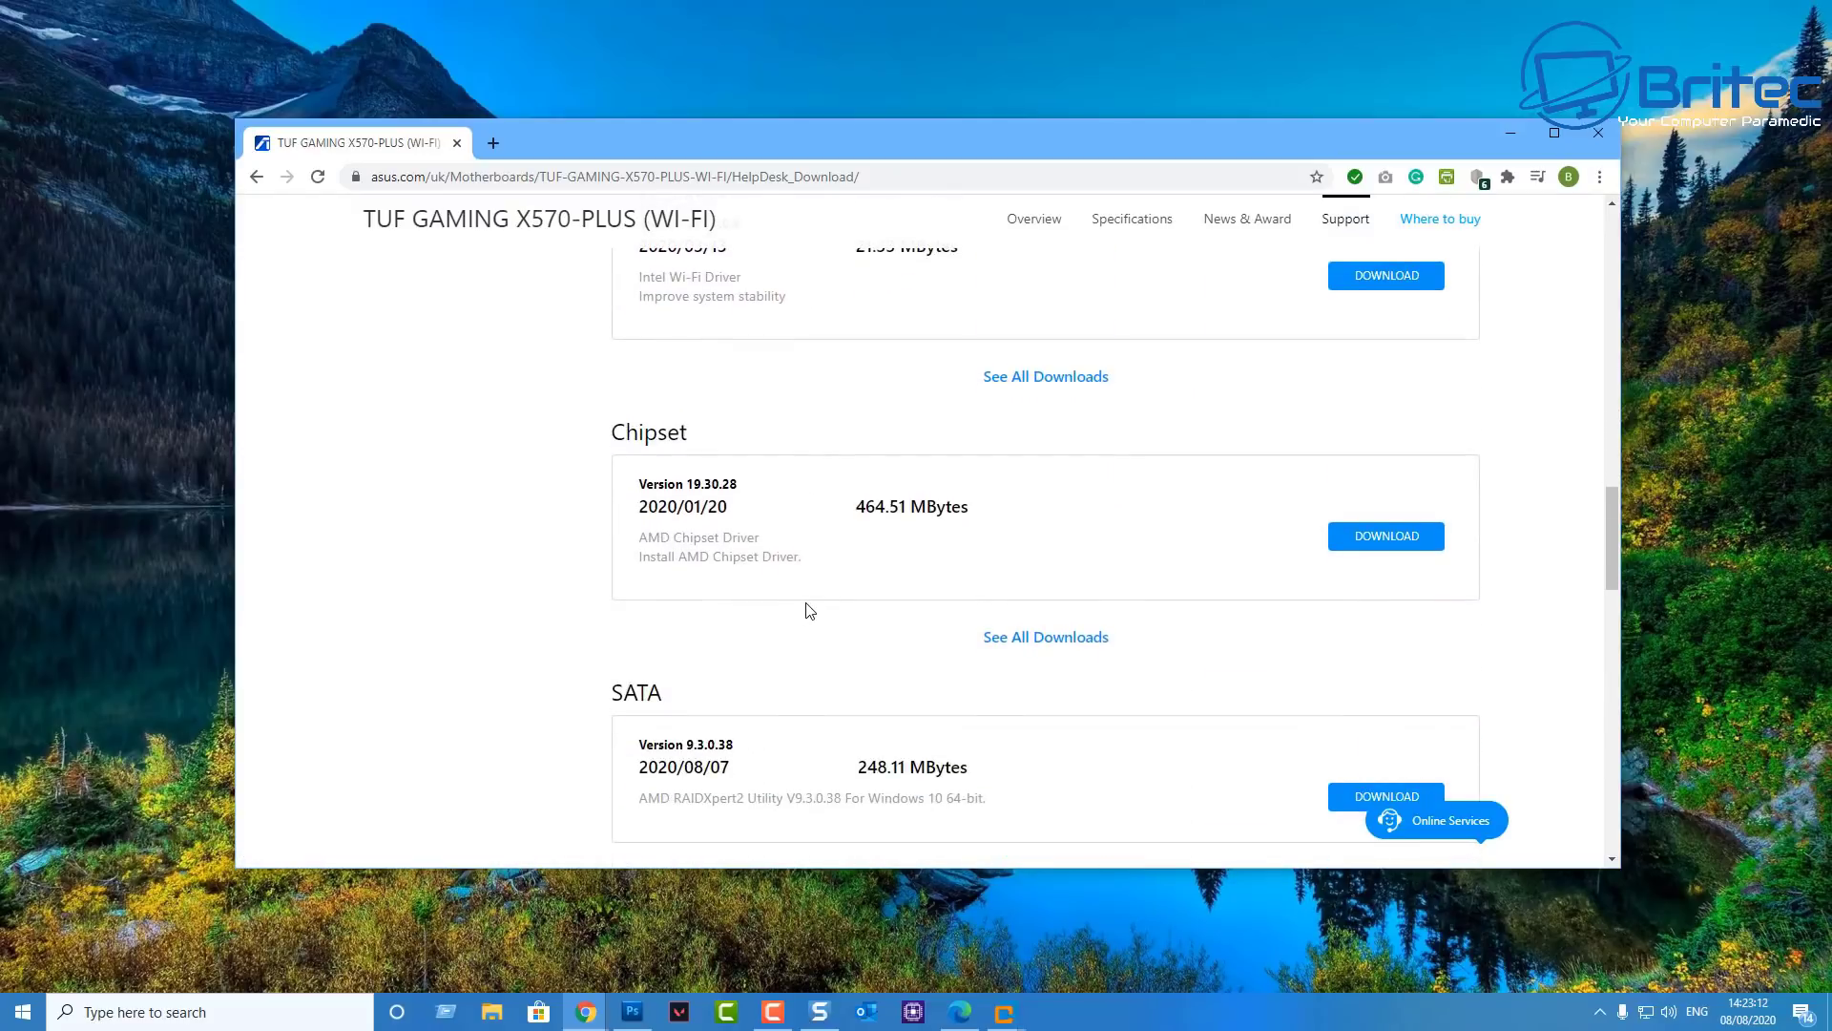
scroll(810, 610, "down", 4)
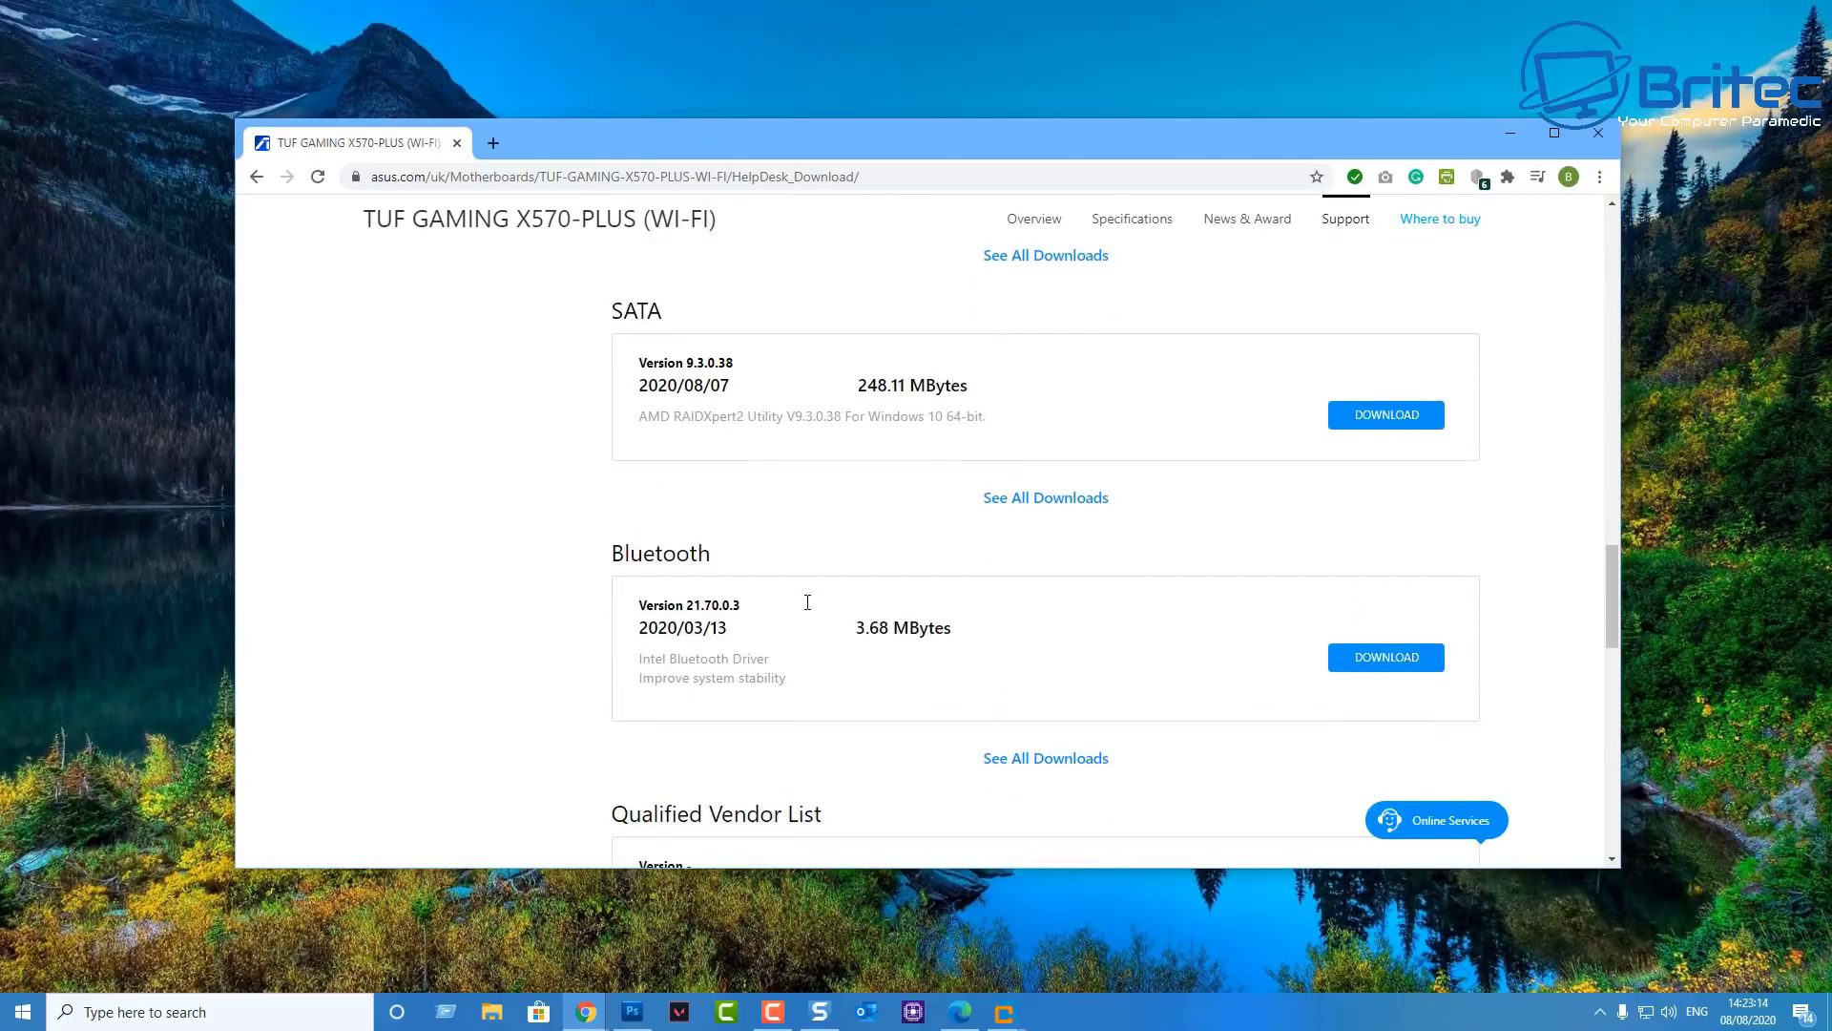
scroll(807, 602, "down", 4)
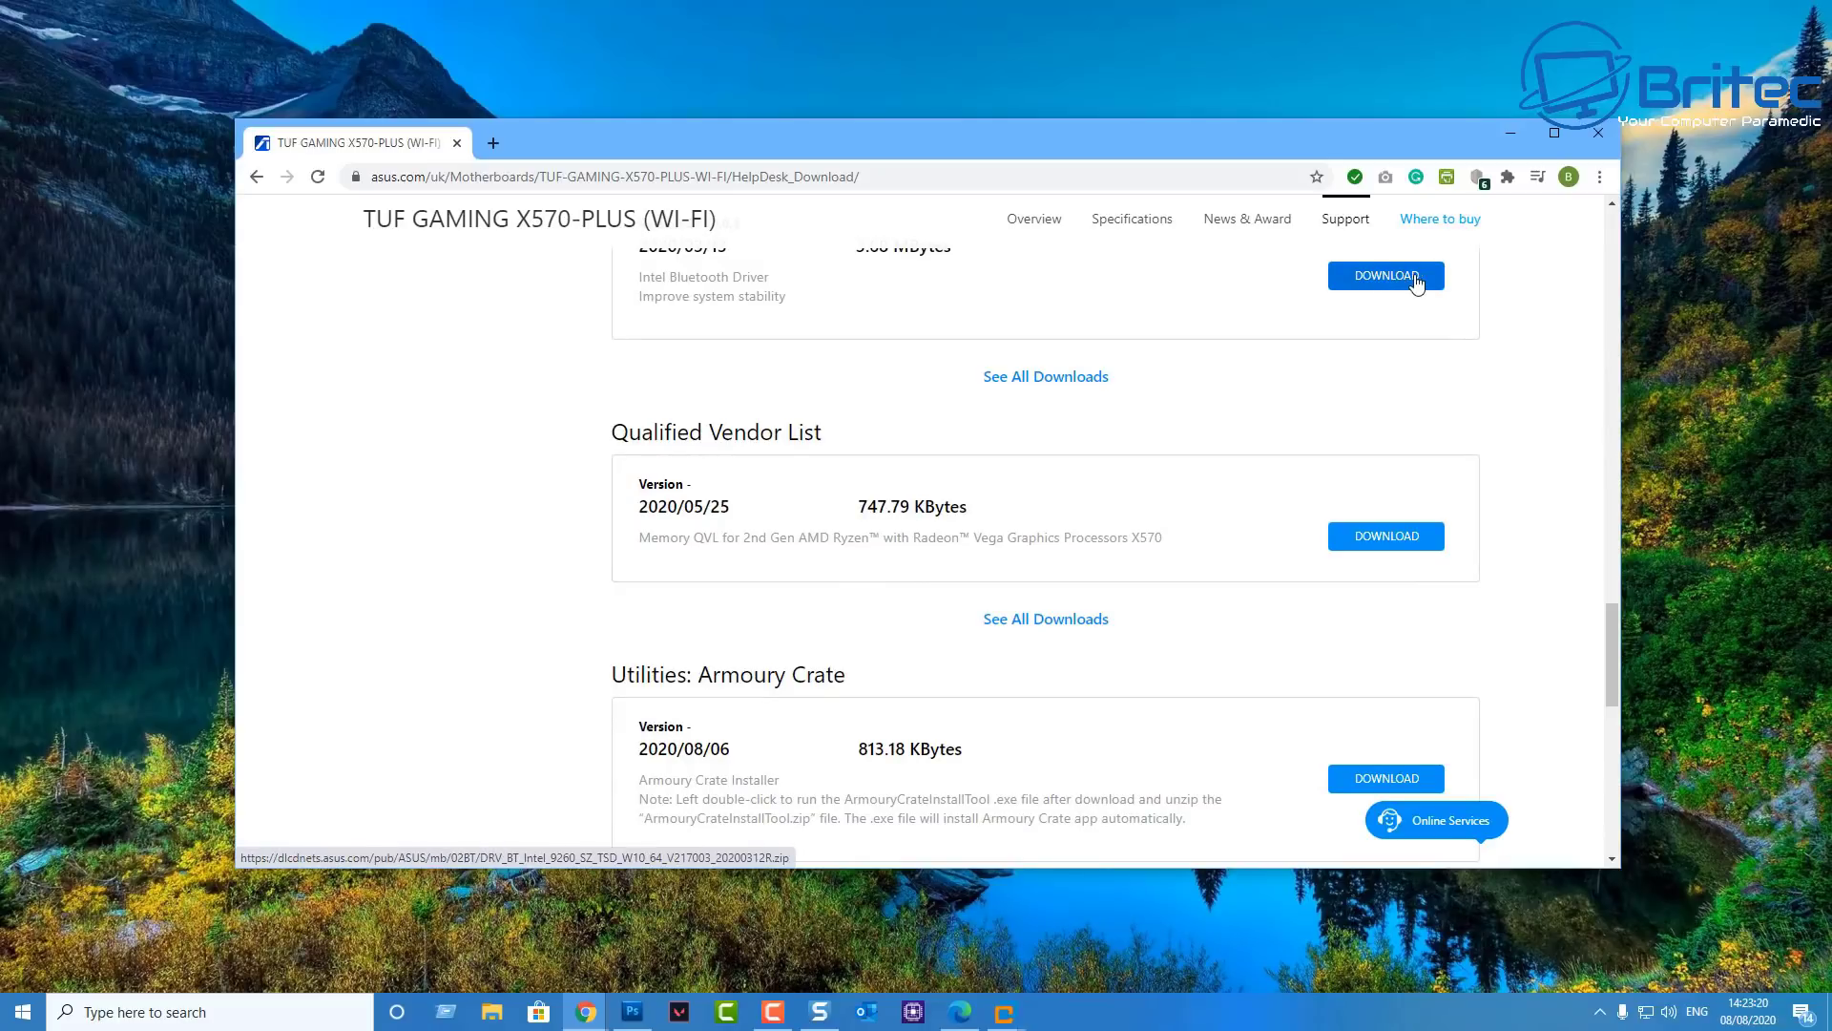
left_click(1607, 134)
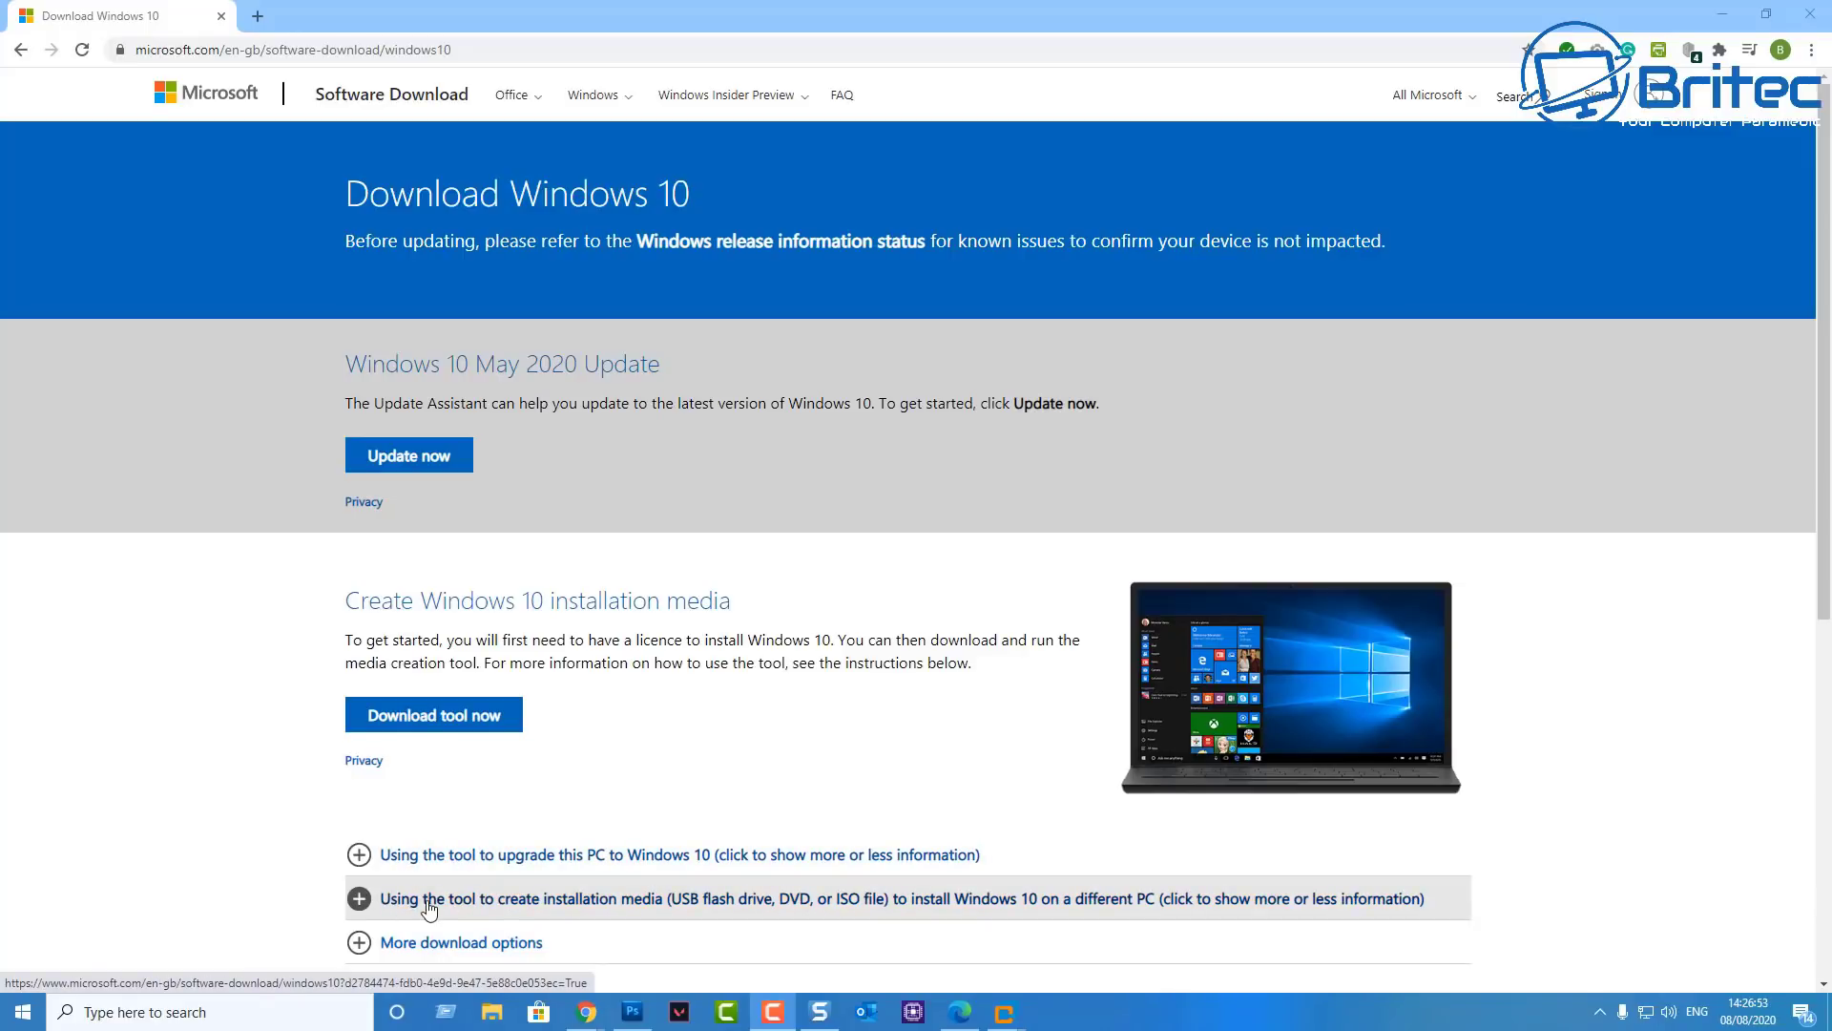
- Download and run the Windows 10 Media Creation Tool, and accept its licence terms
left_click(451, 716)
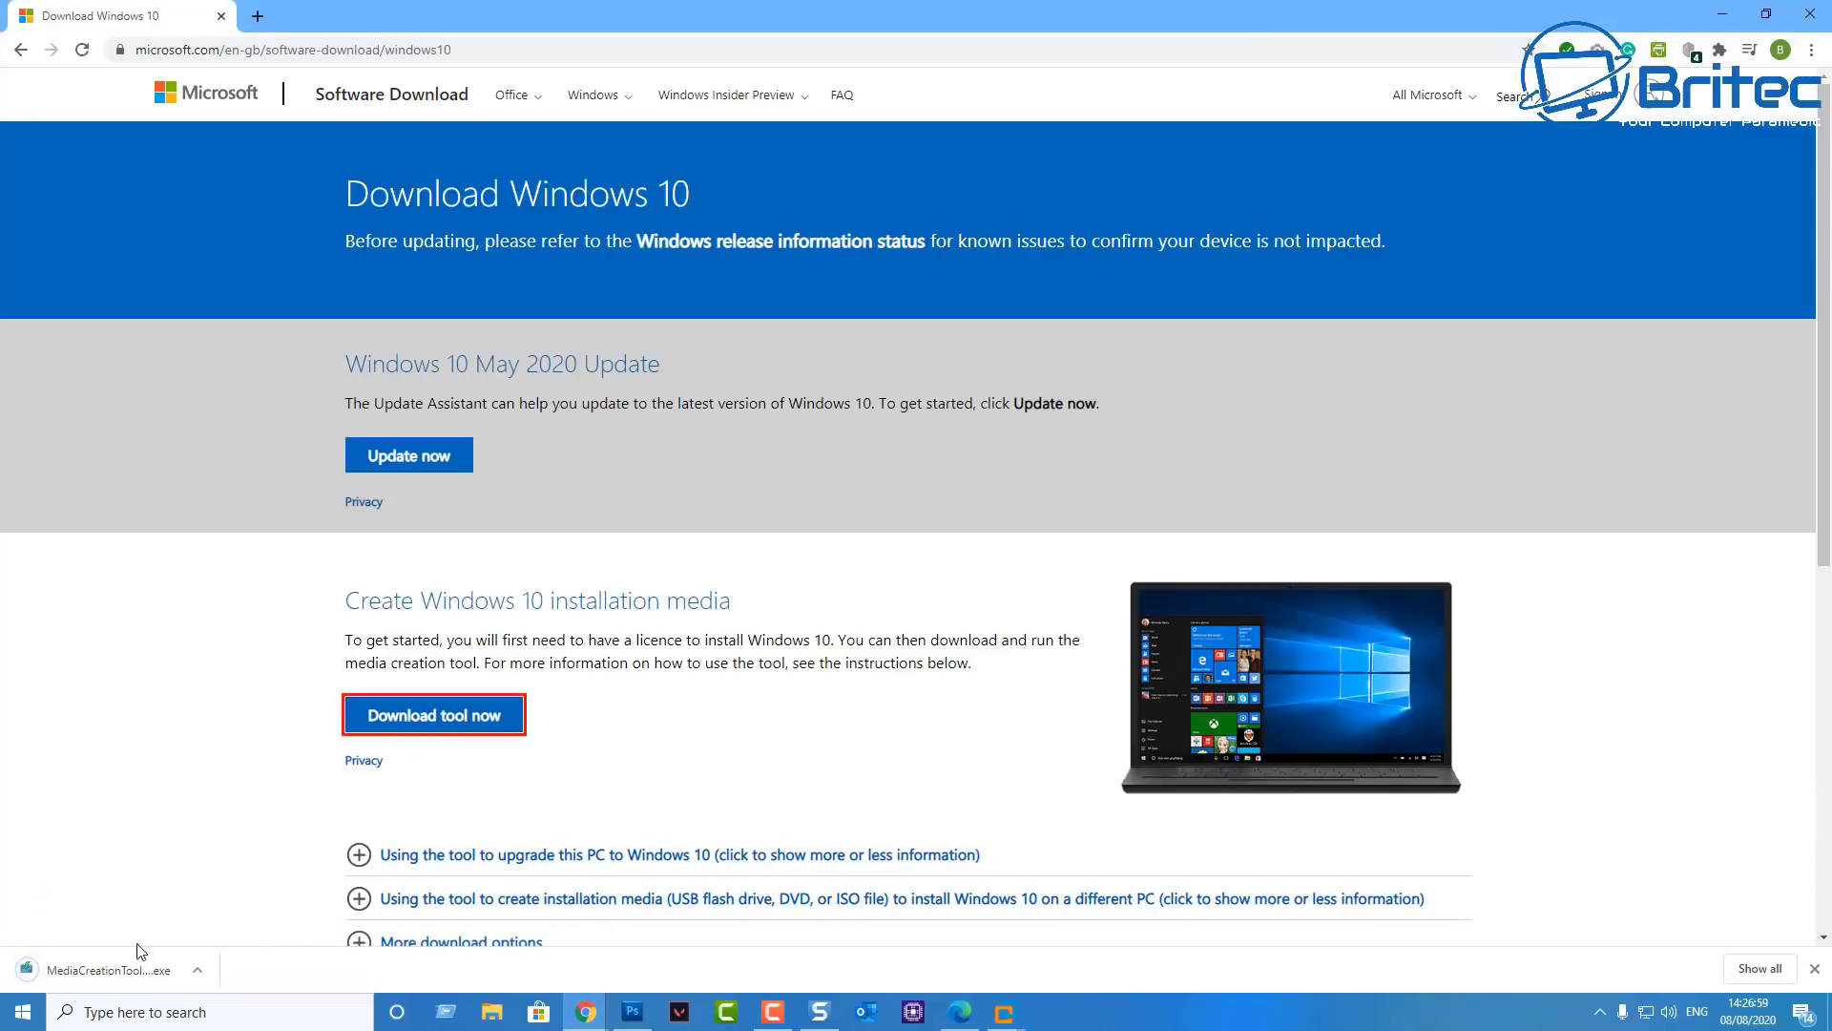
left_click(72, 981)
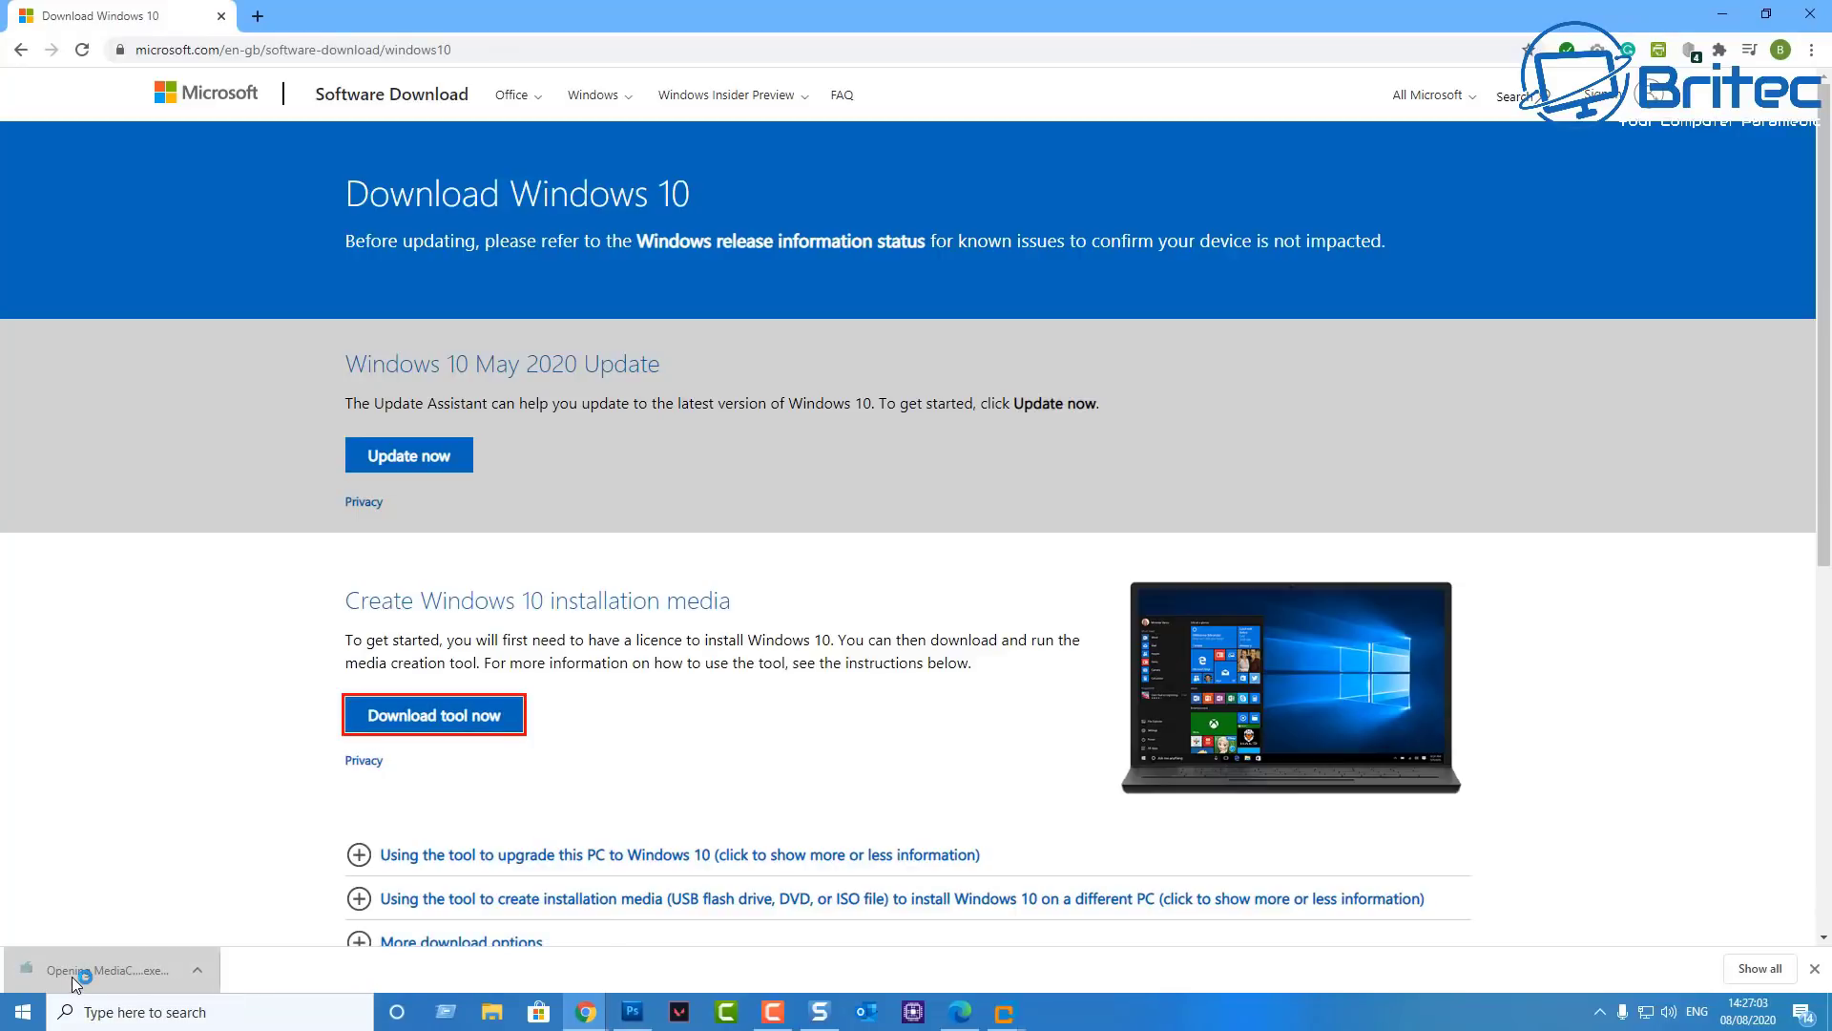
left_click(1718, 13)
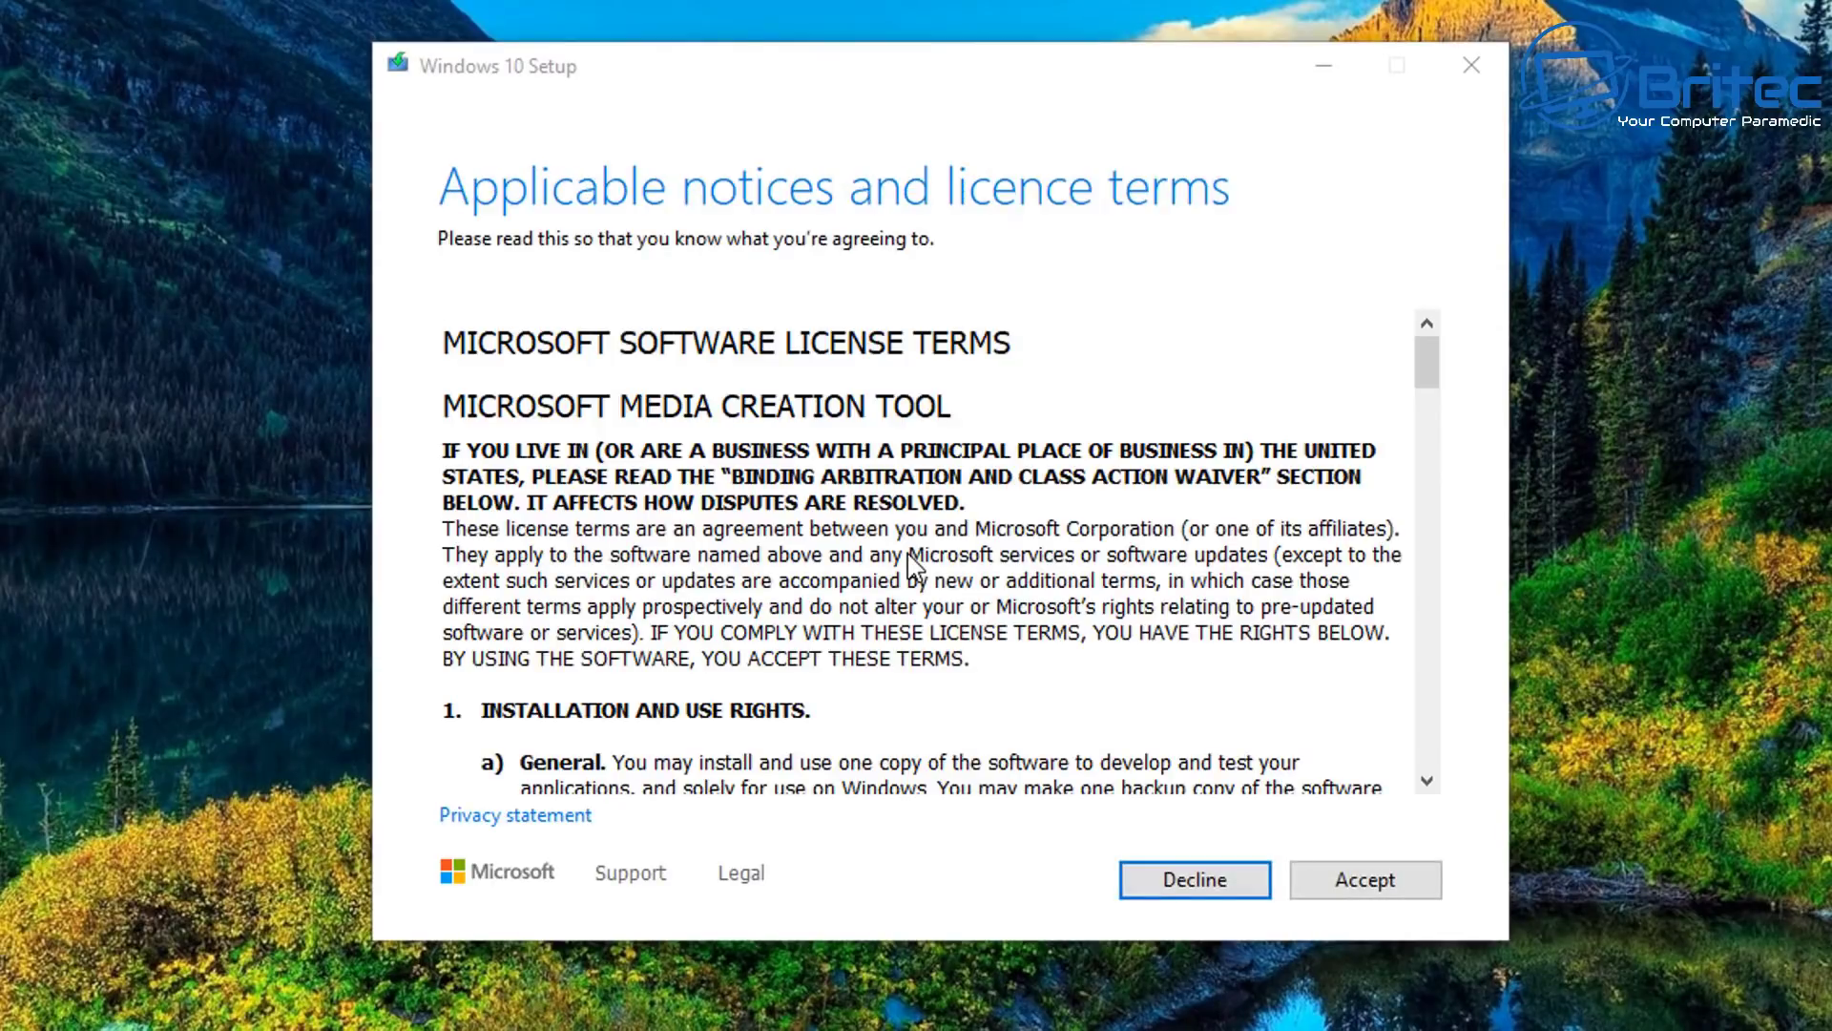
left_click(1366, 881)
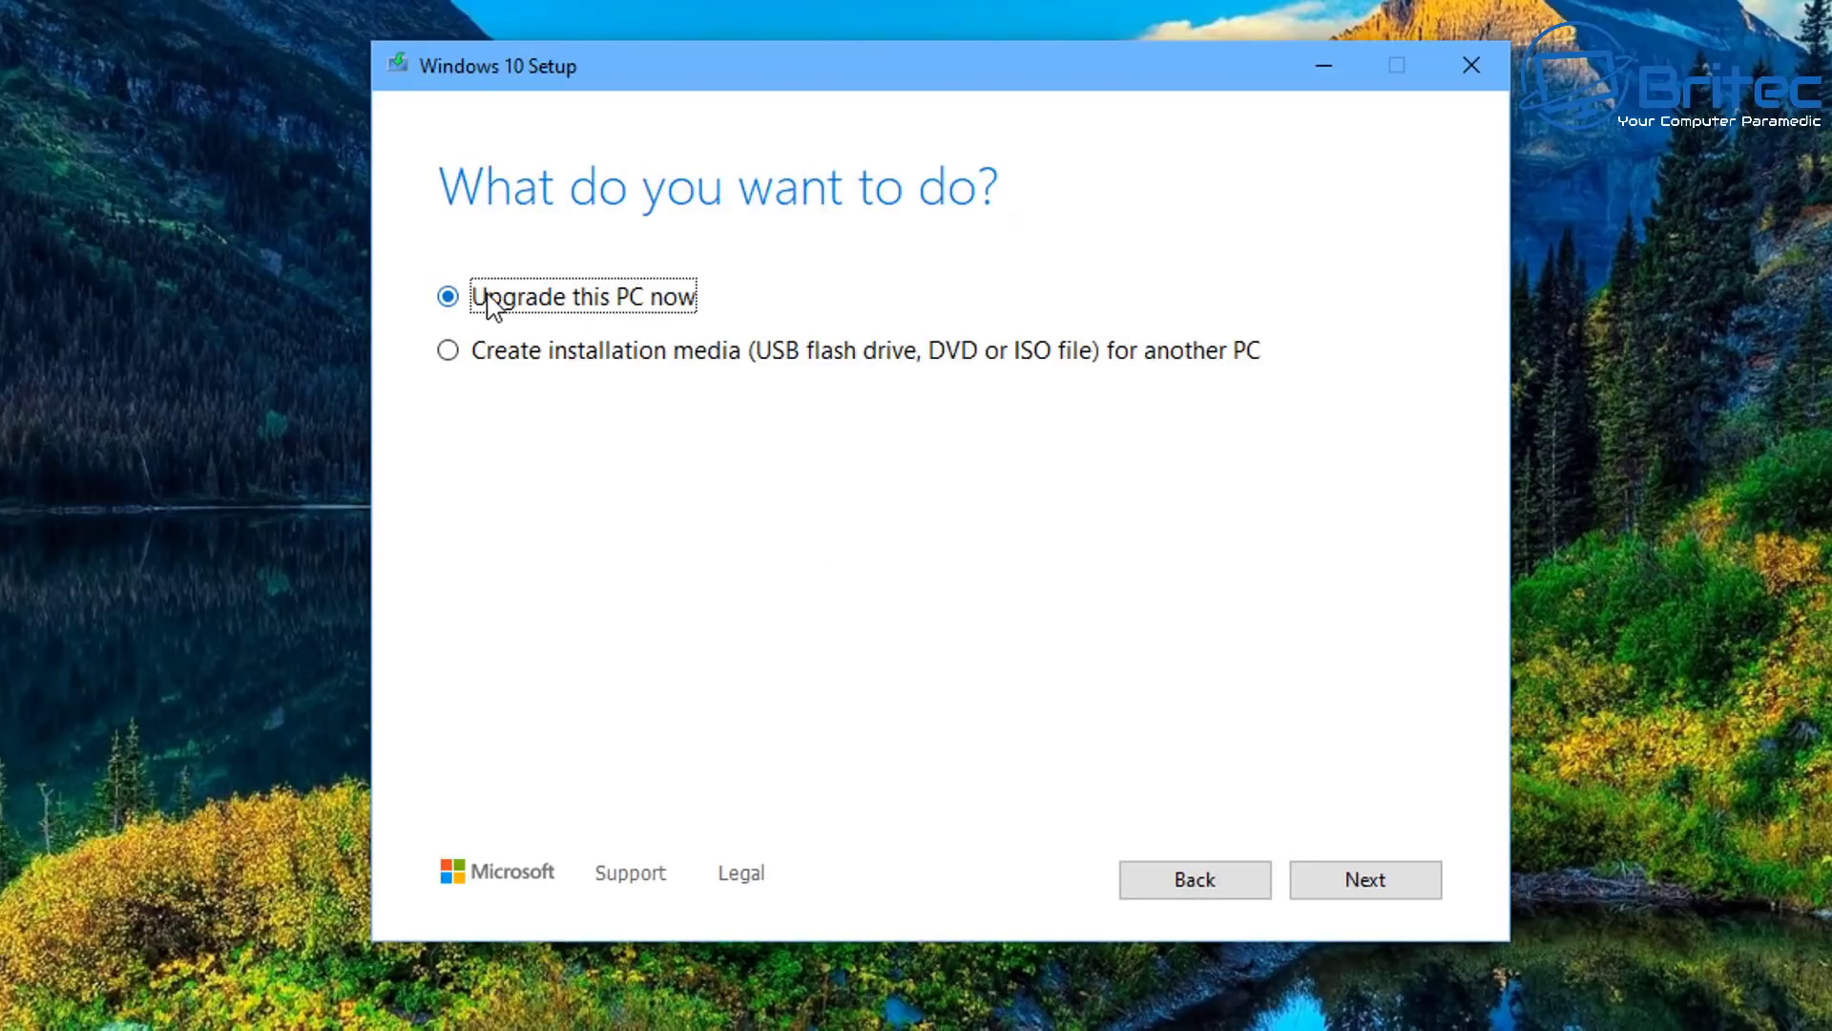
- Choose to create installation media for another PC and turn off the recommended options for this PC
left_click(448, 351)
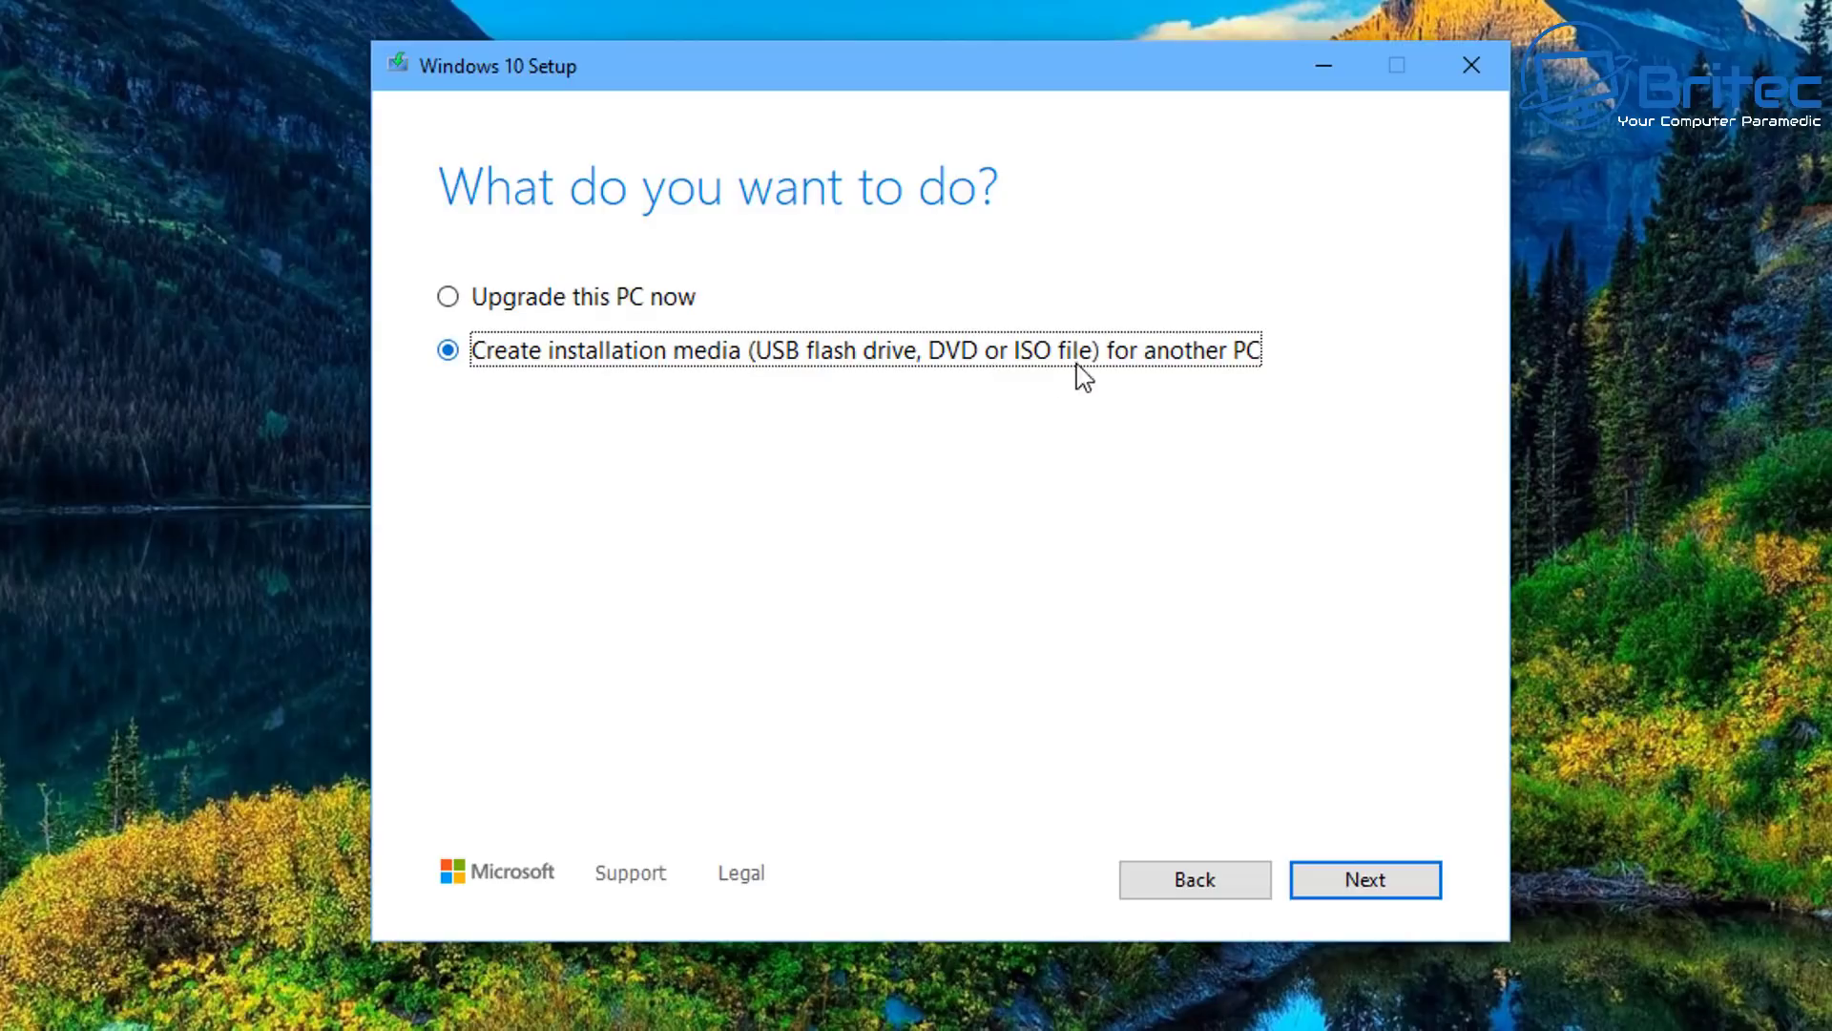
left_click(1368, 878)
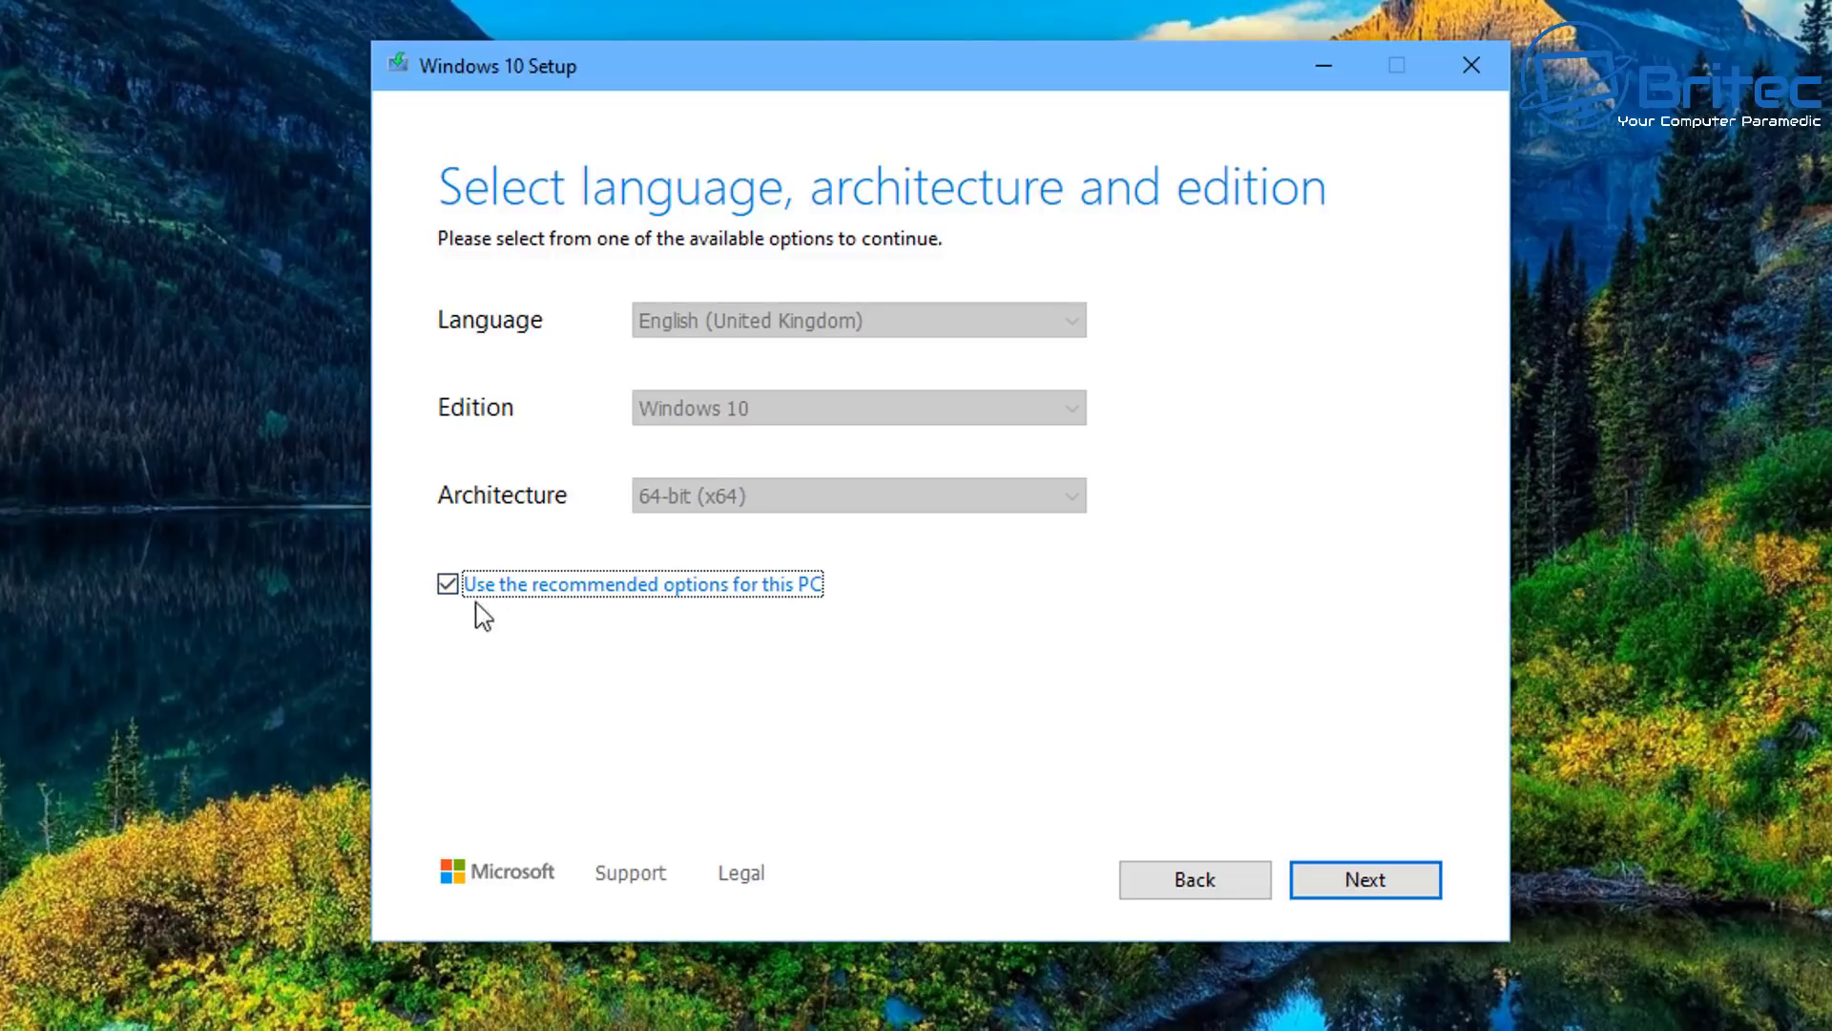
left_click(447, 584)
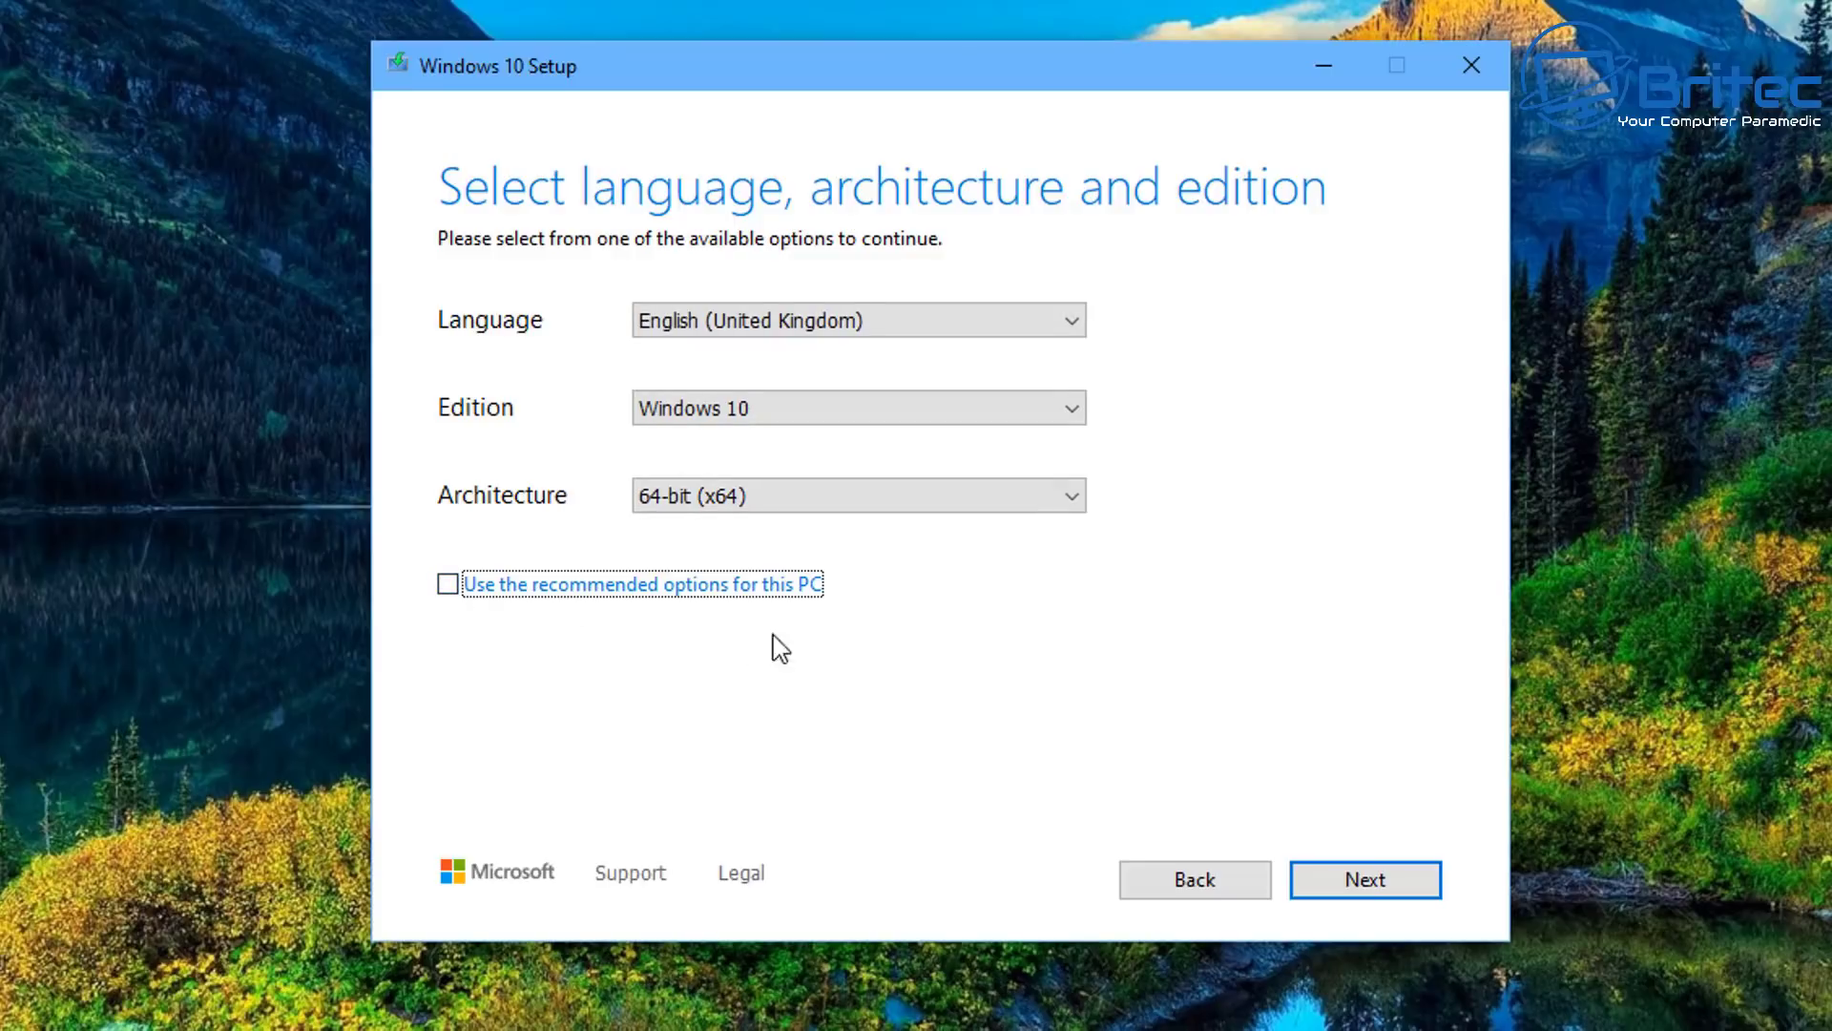
- Try the 32-bit (x86) architecture, and return the selection to 64-bit (x64)
left_click(1081, 504)
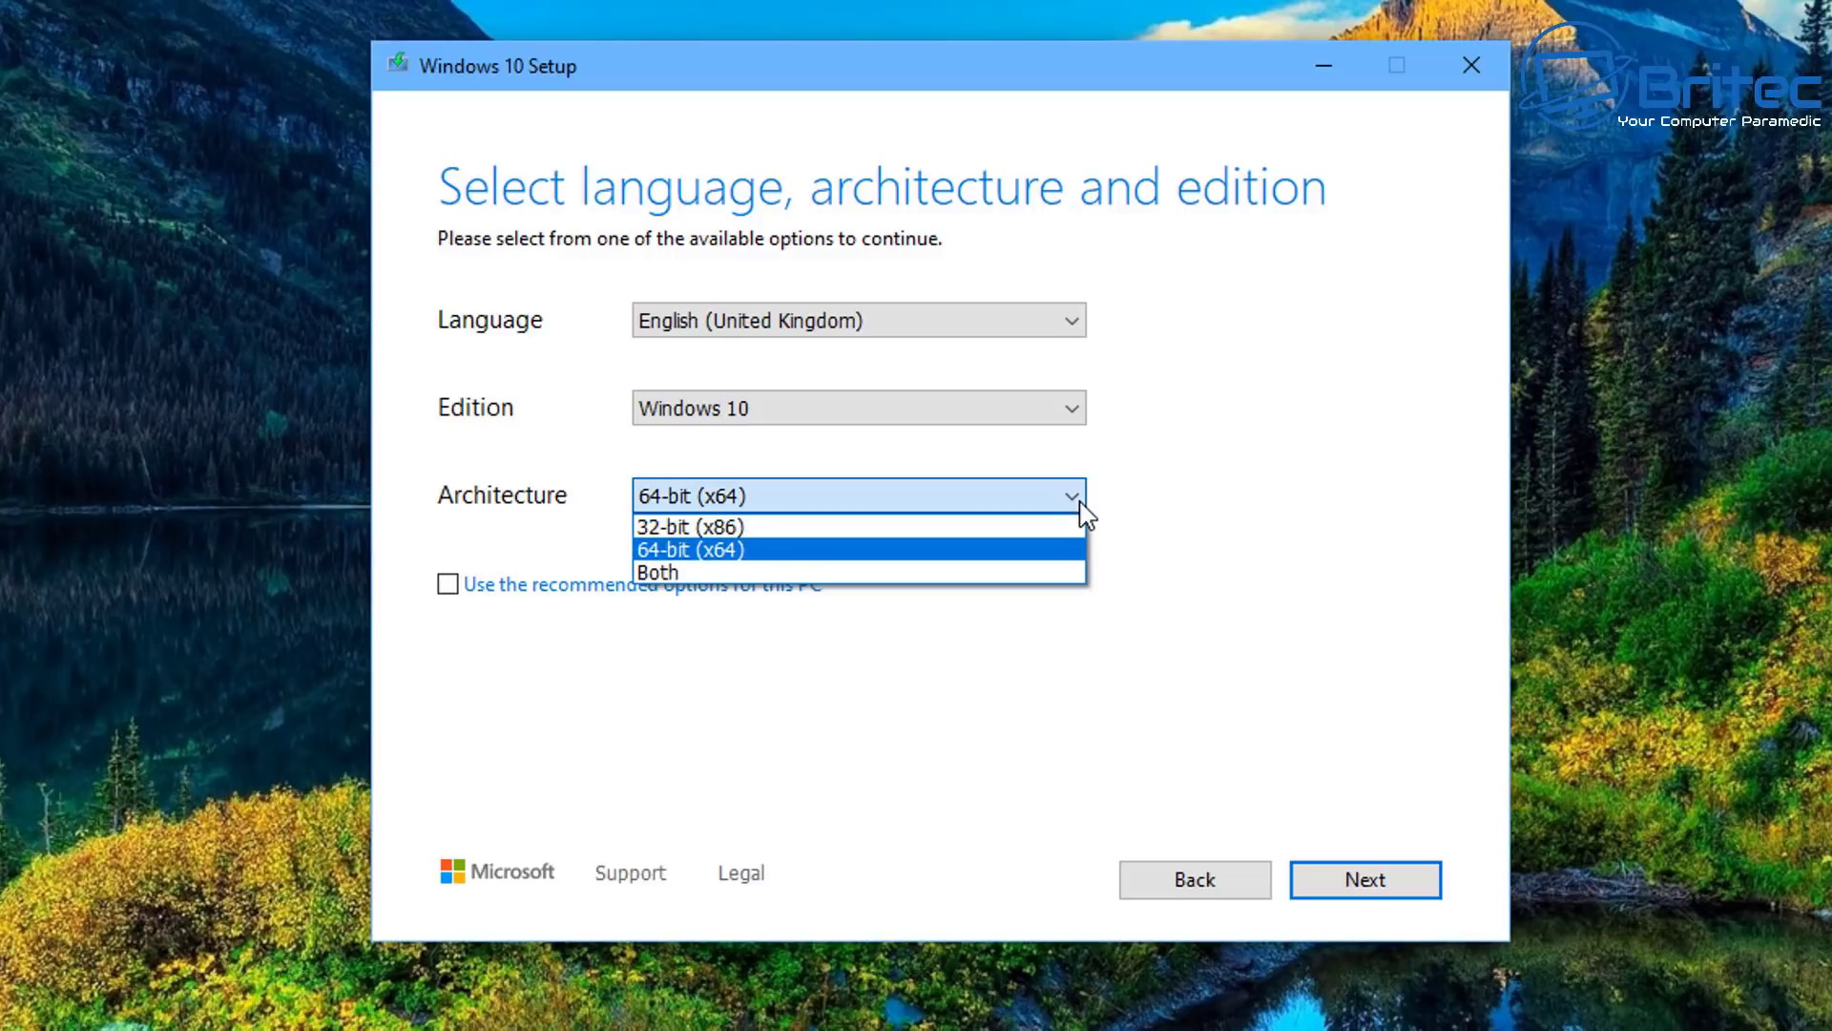
left_click(964, 527)
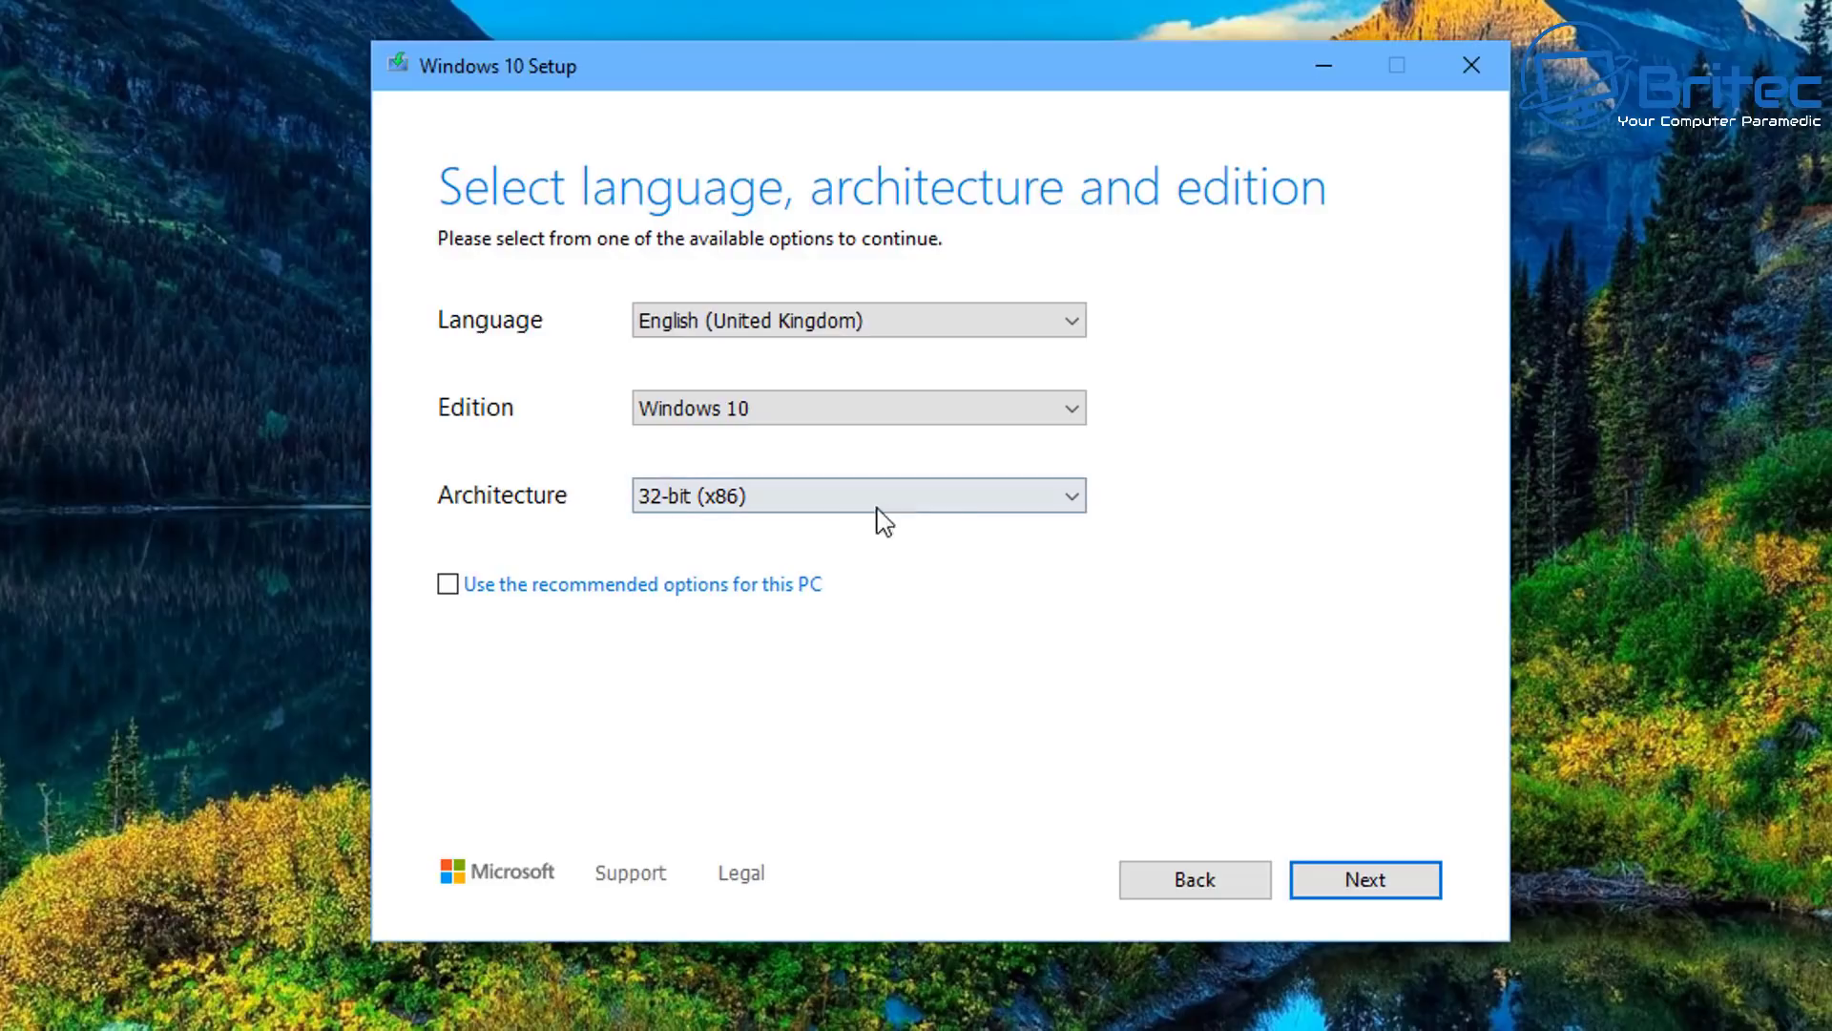
left_click(1074, 501)
left_click(978, 554)
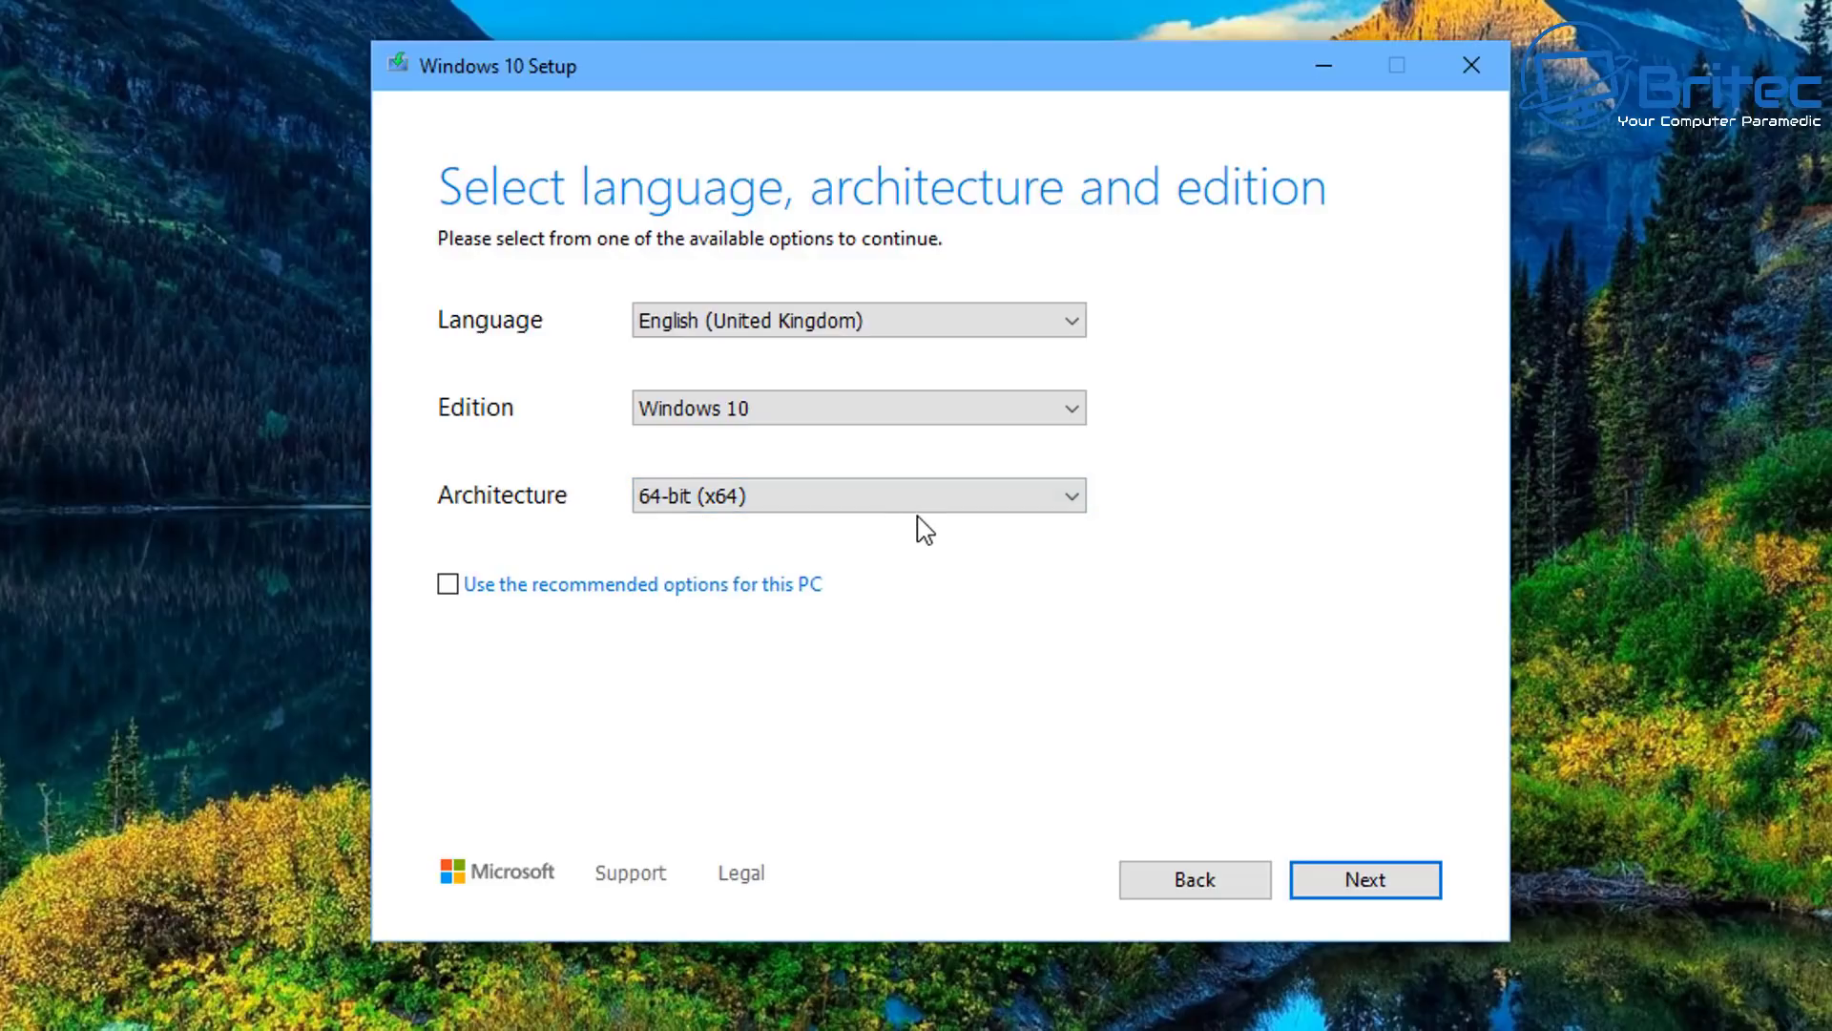
left_click(1076, 505)
left_click(885, 595)
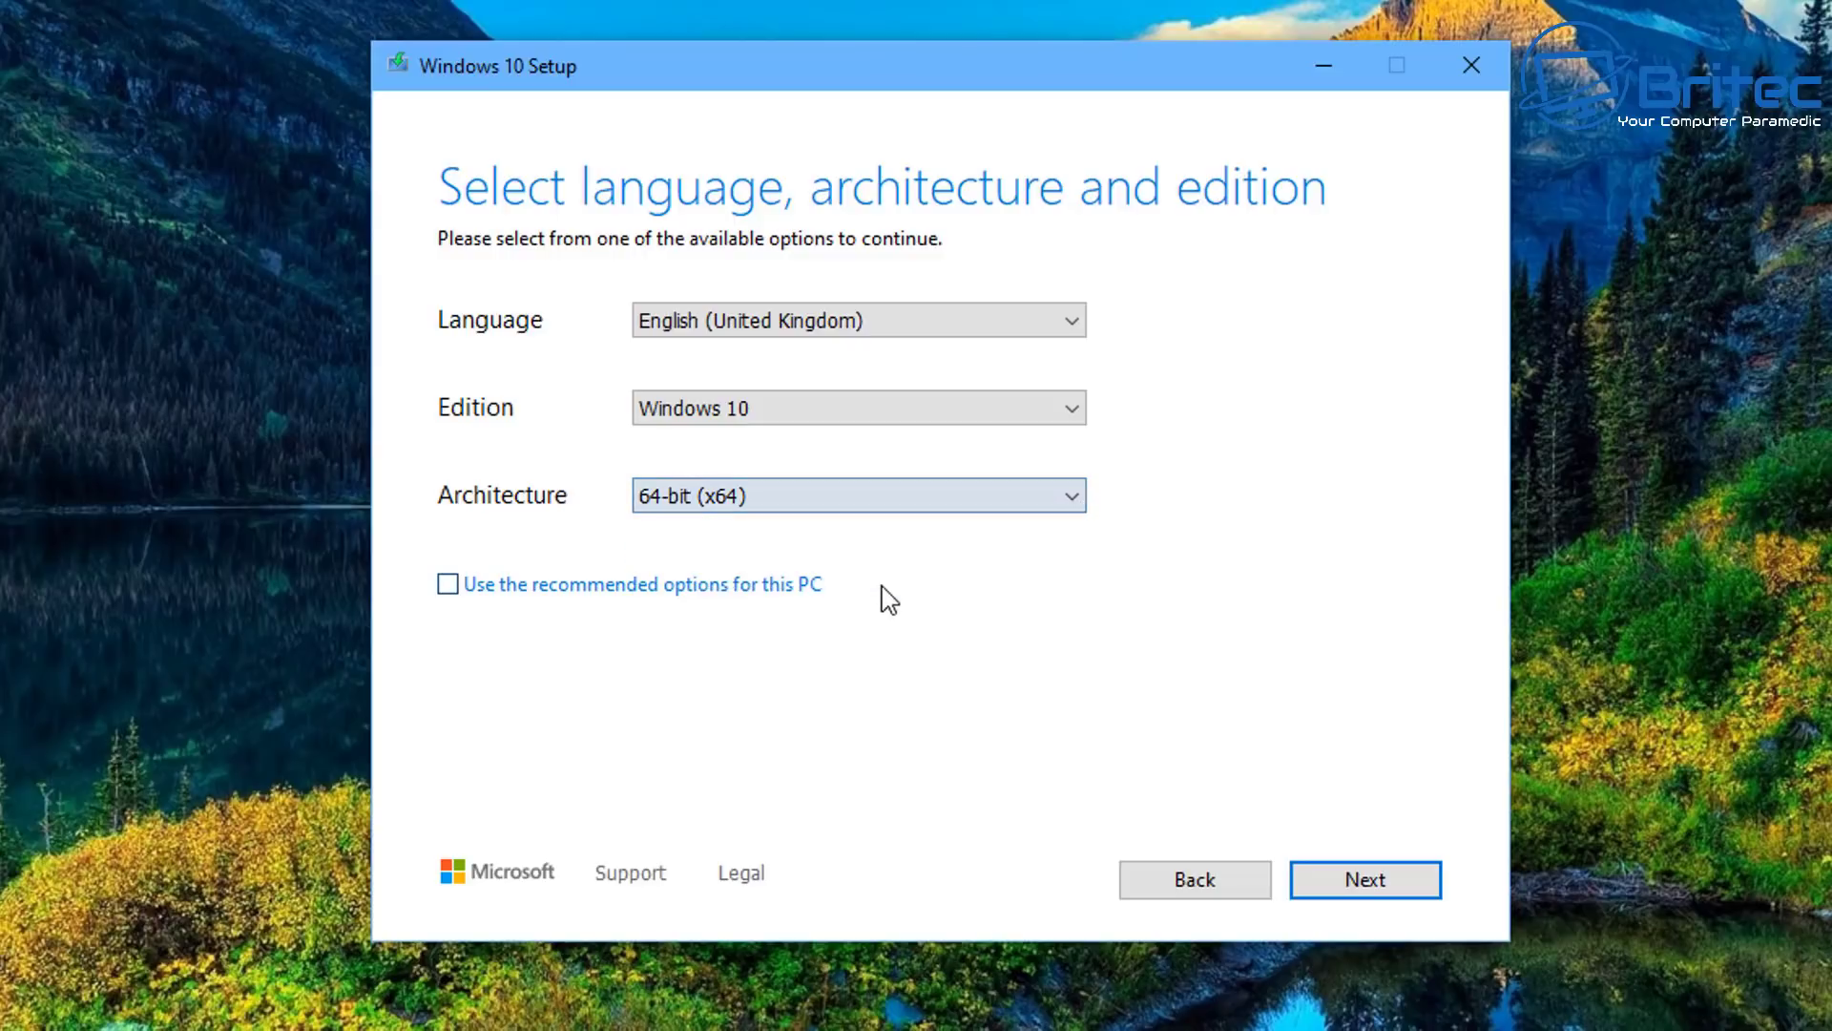
- Set the installation media's architecture to Both
left_click(953, 506)
left_click(730, 569)
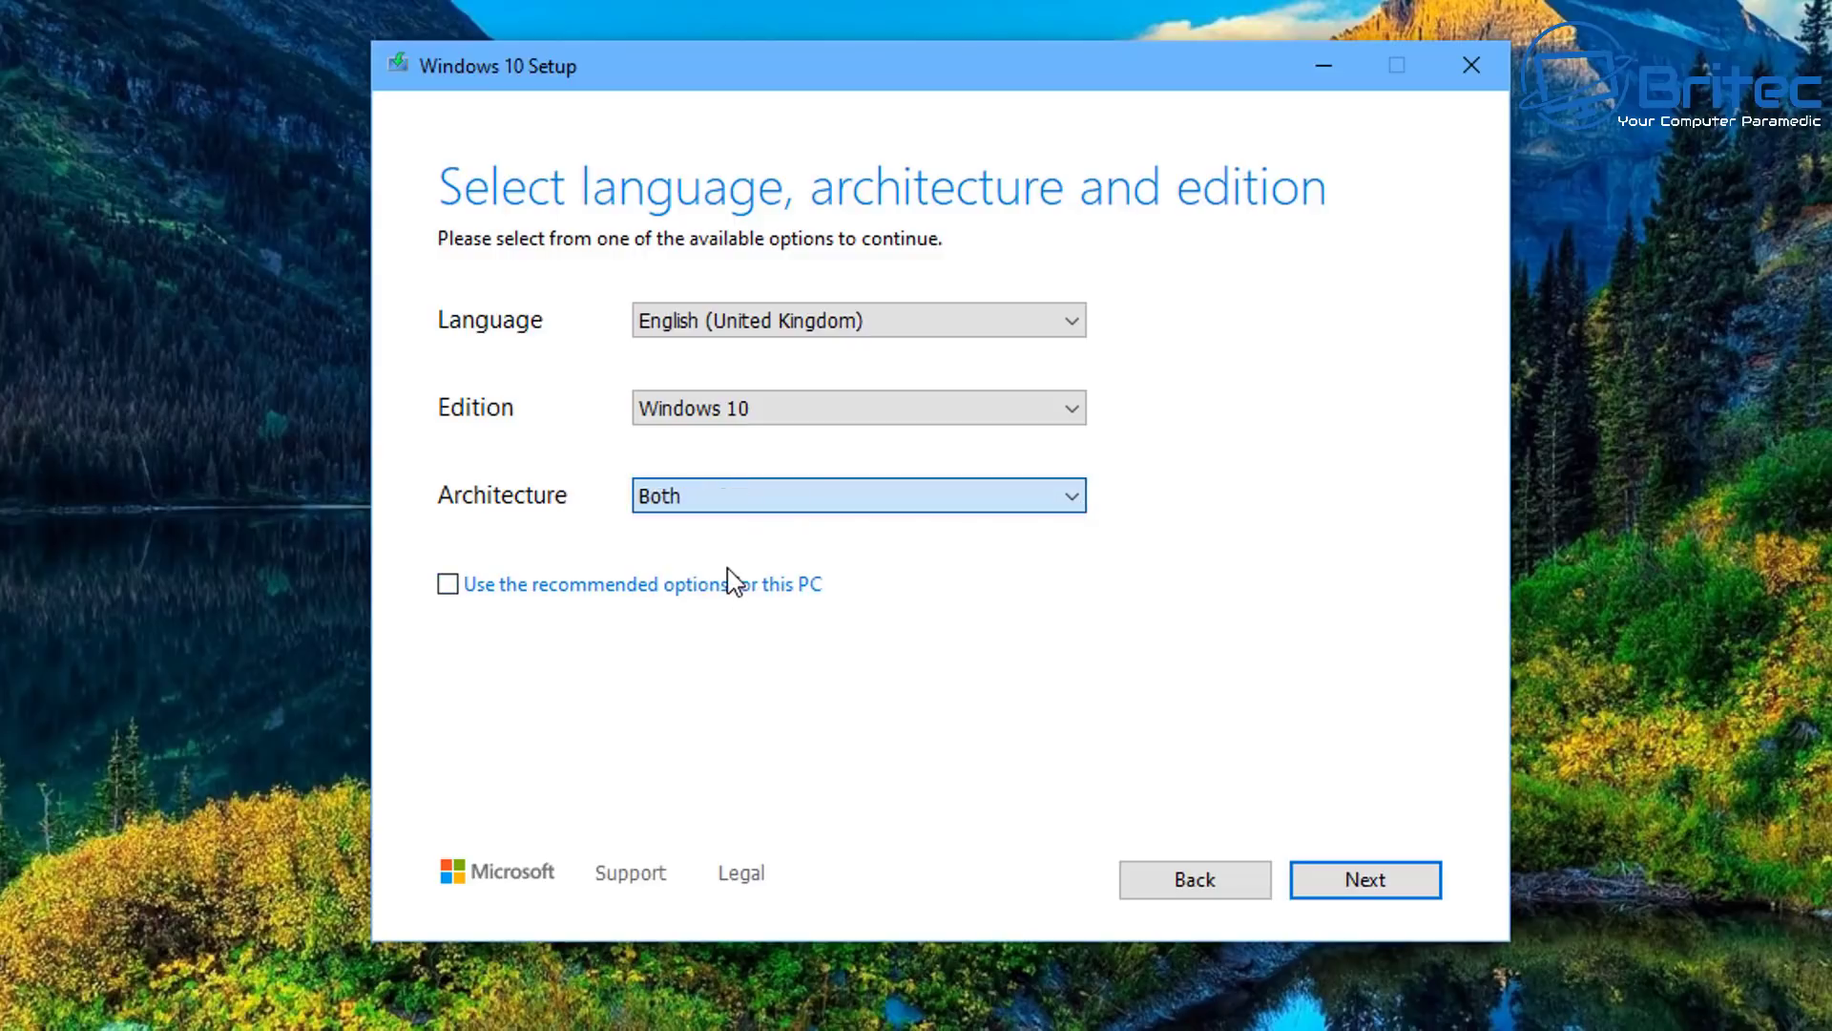
- Set the installation media's architecture to 64-bit (x64), keeping English (United Kingdom) as the language and Windows 10 as the edition
left_click(978, 503)
left_click(722, 543)
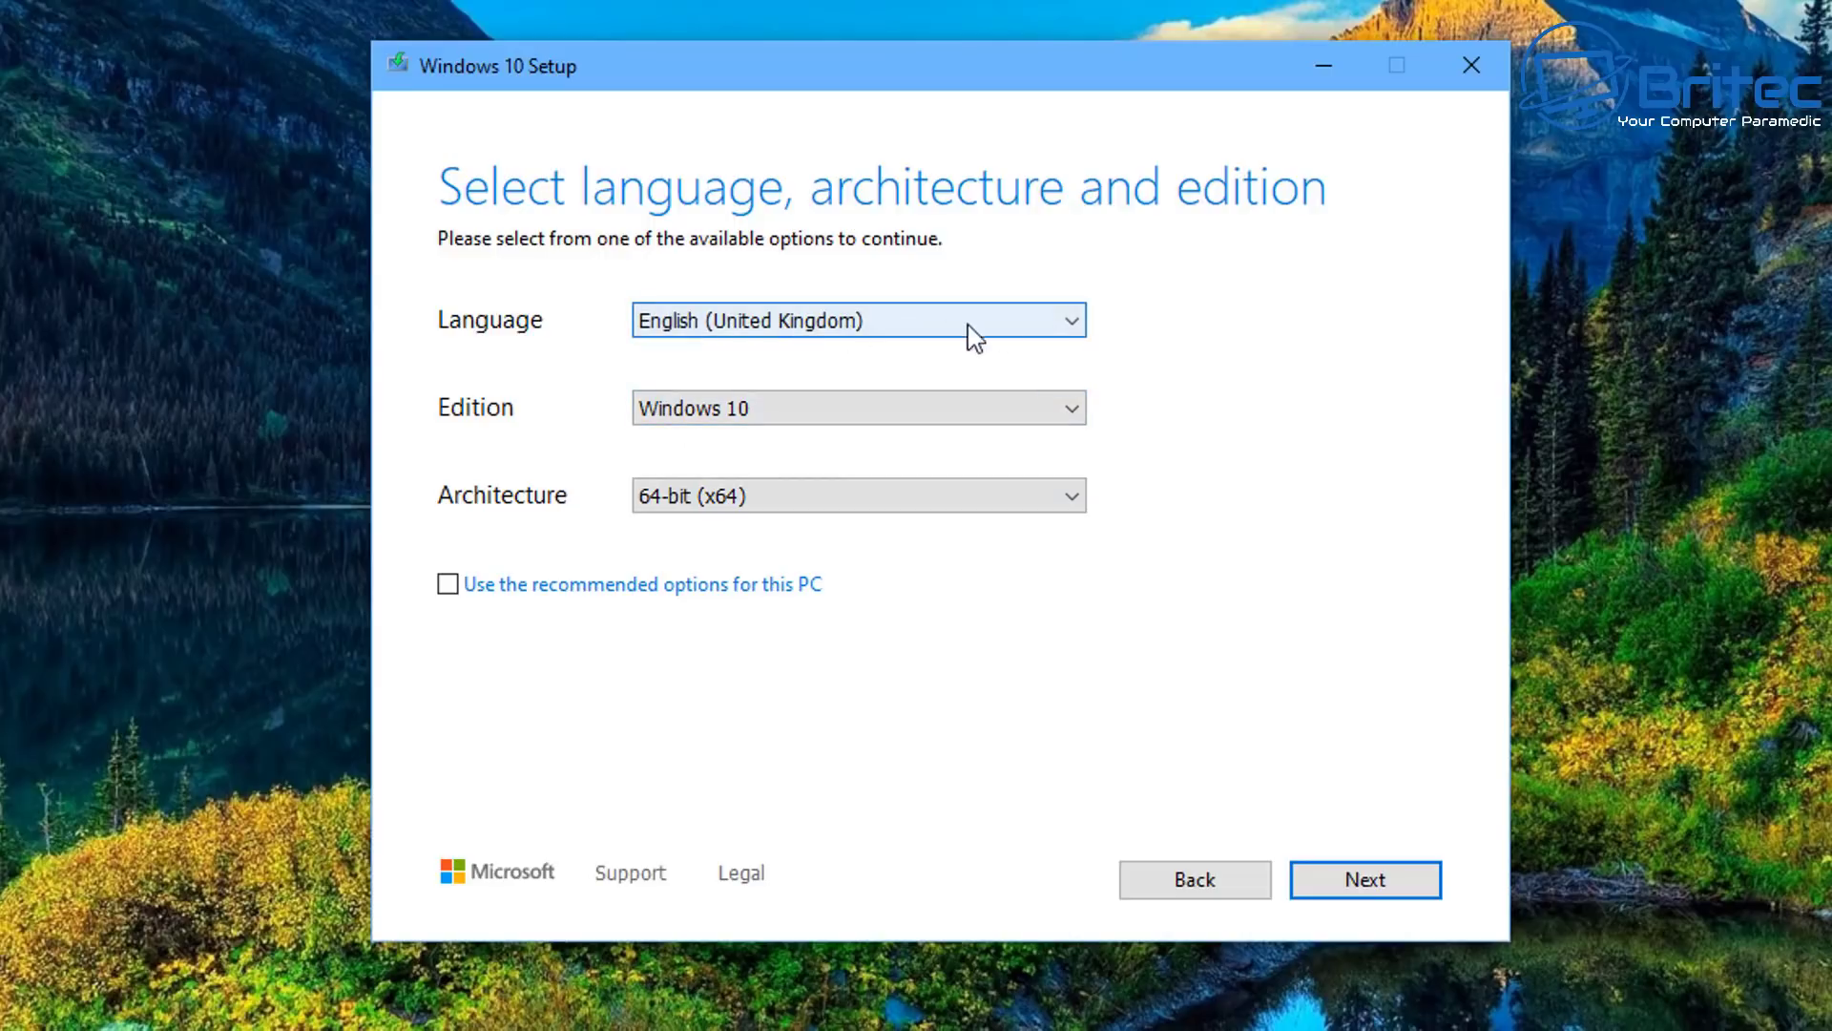
left_click(1076, 320)
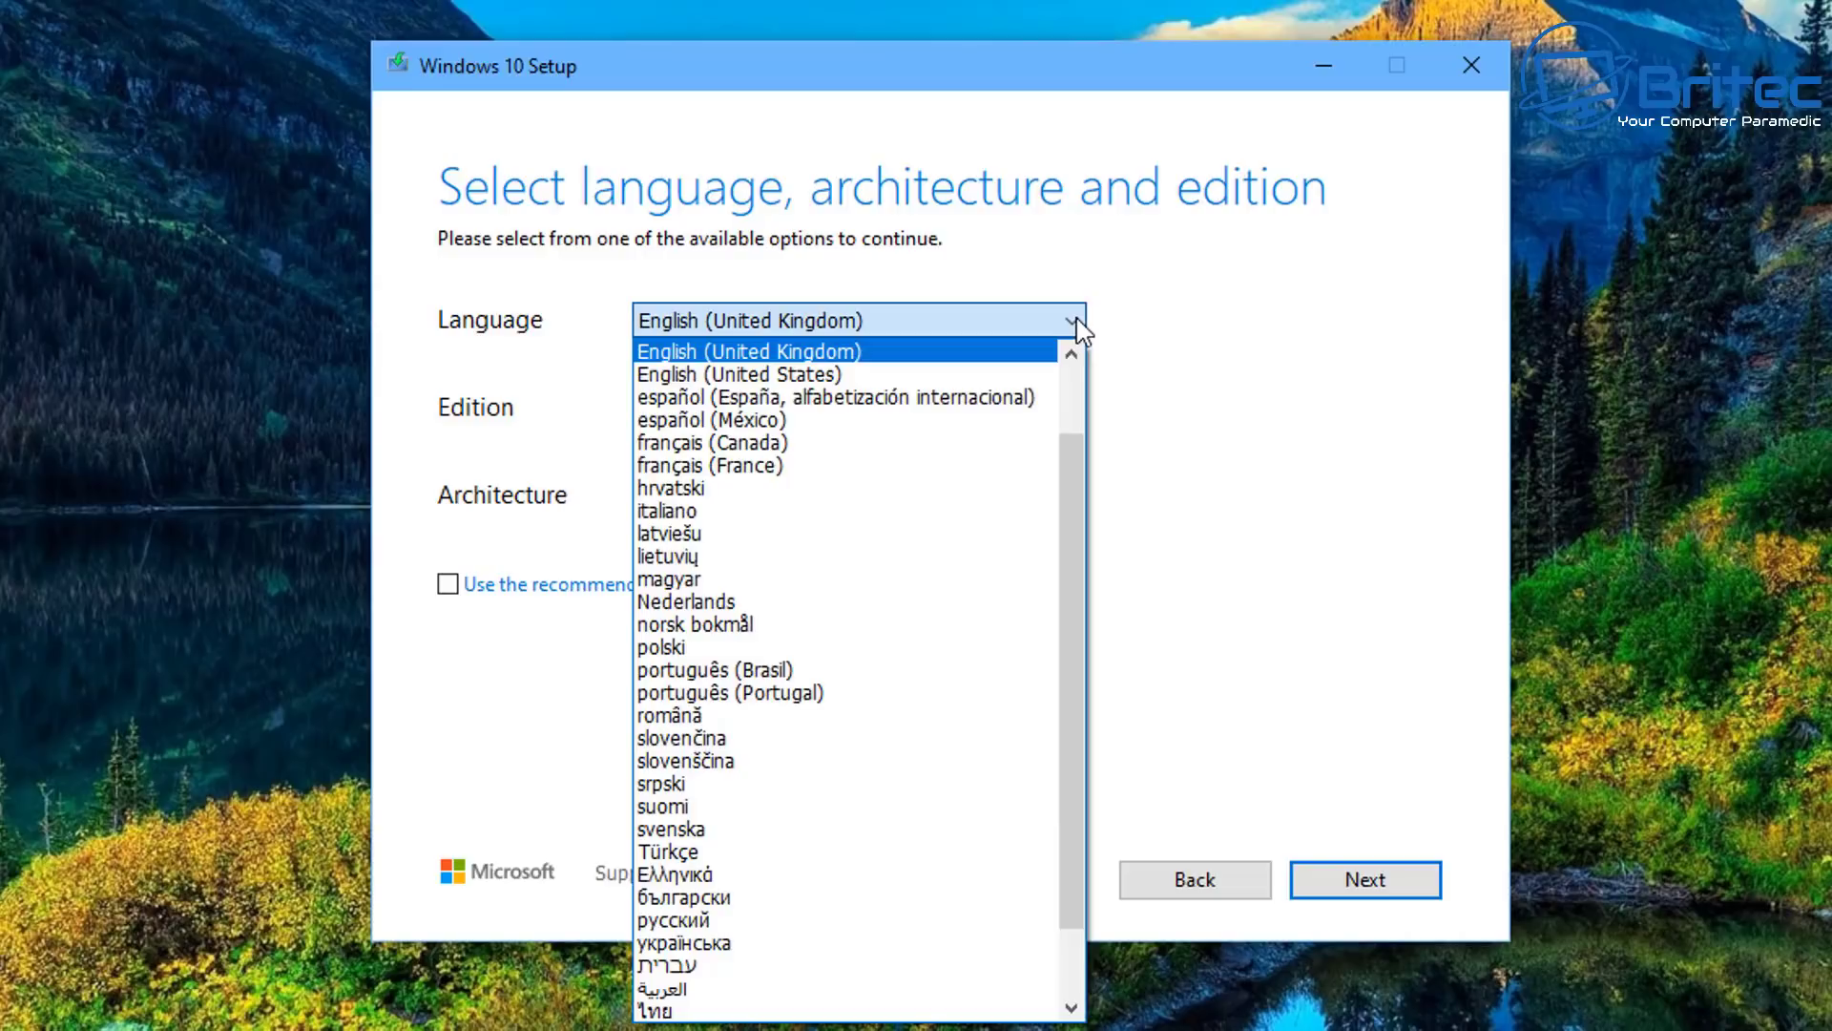
left_click(1078, 328)
left_click(1075, 414)
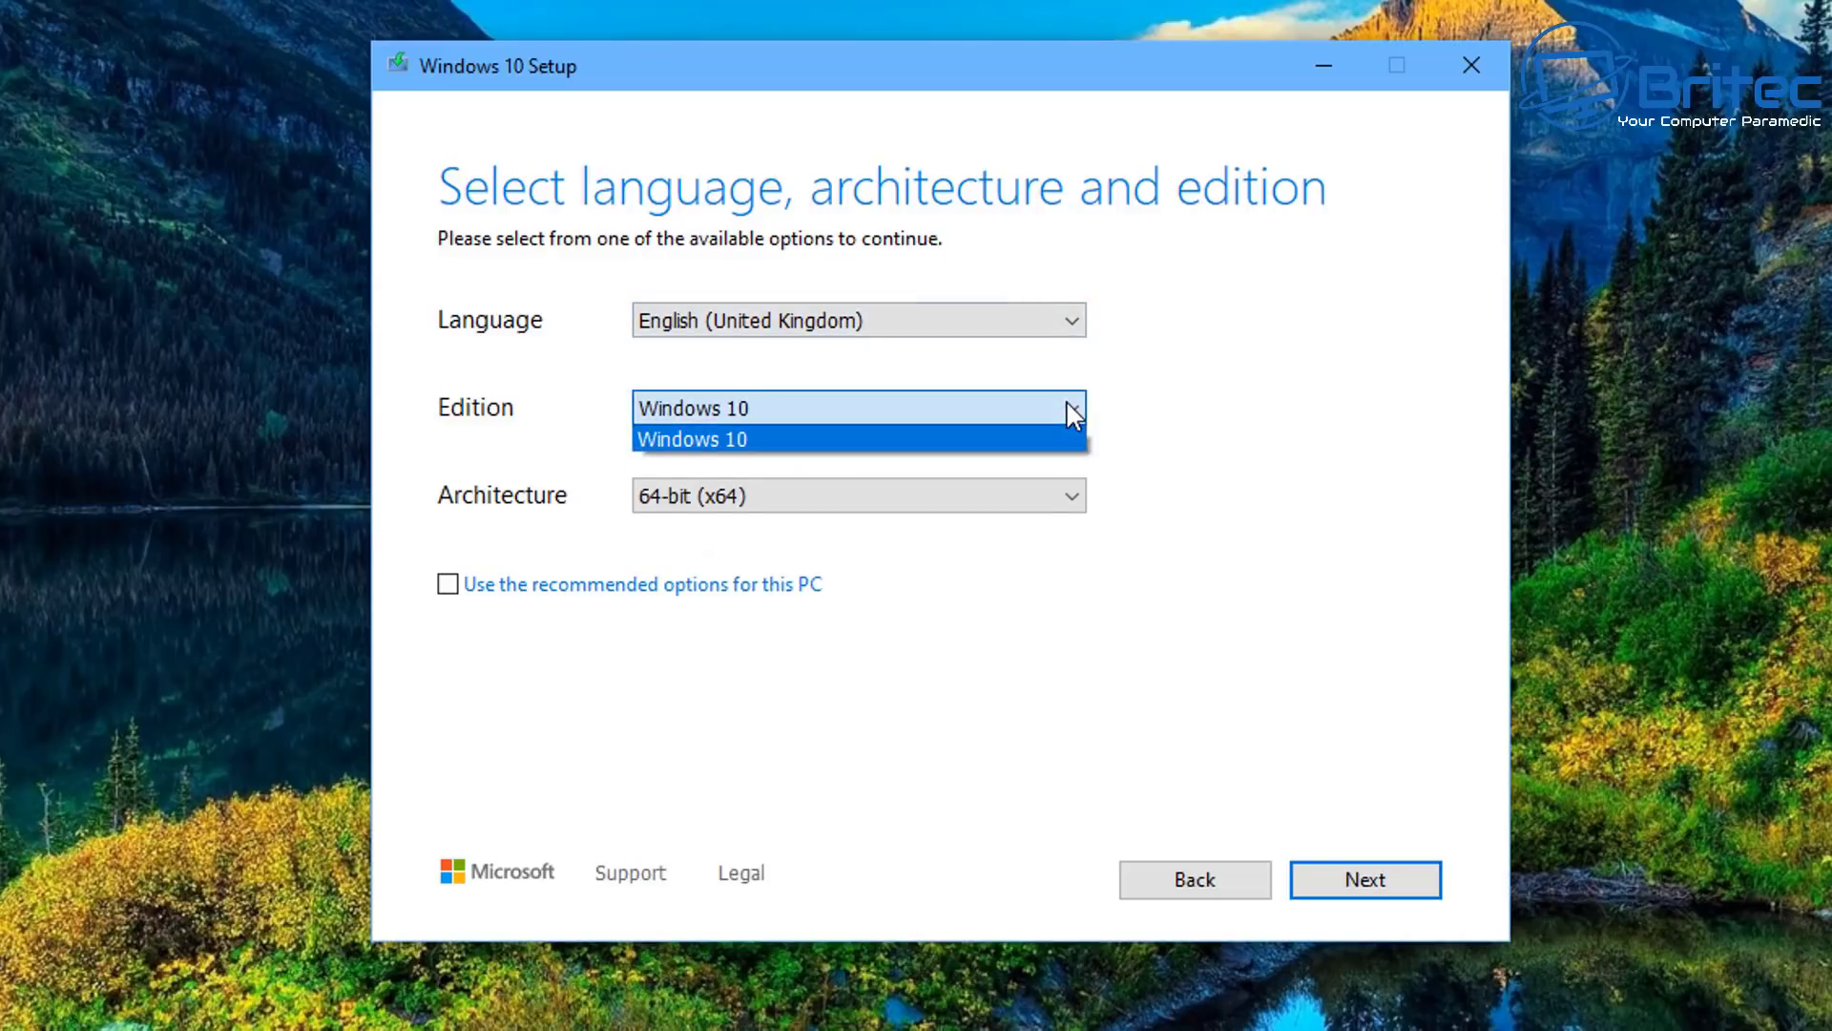
left_click(993, 404)
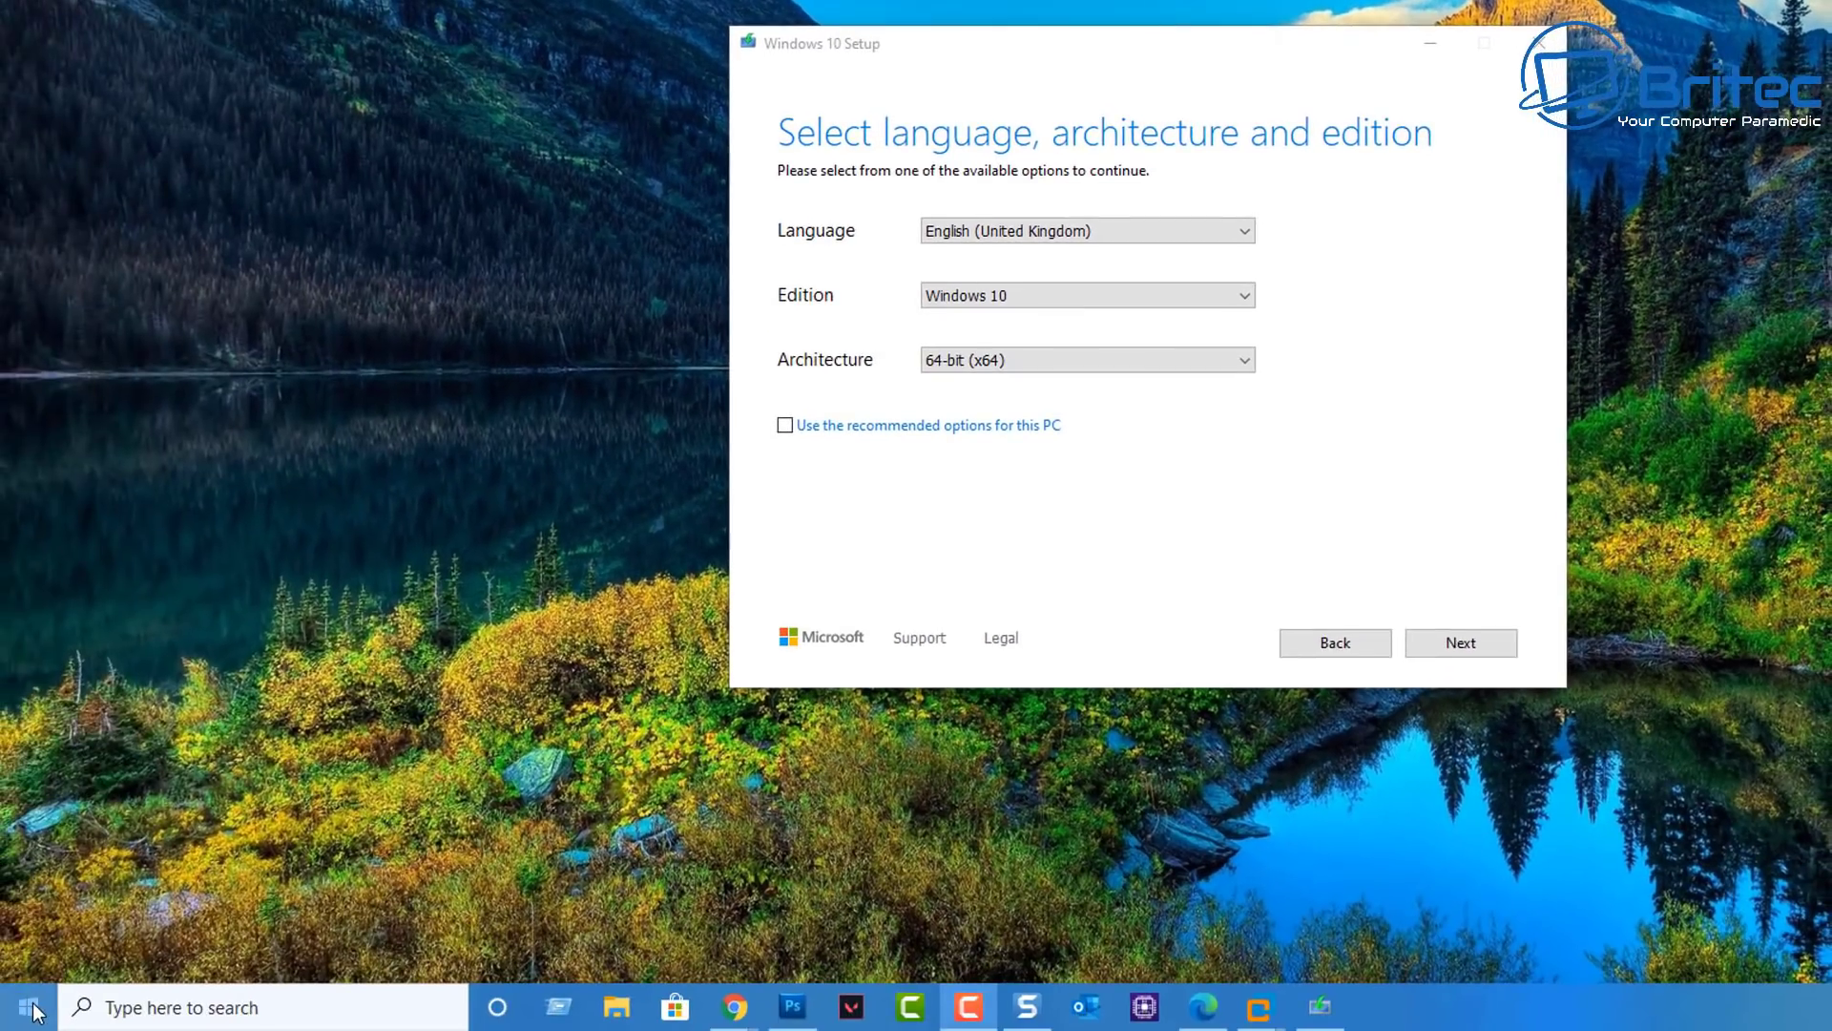
- Open the System information of this PC to check its system type
right_click(33, 1012)
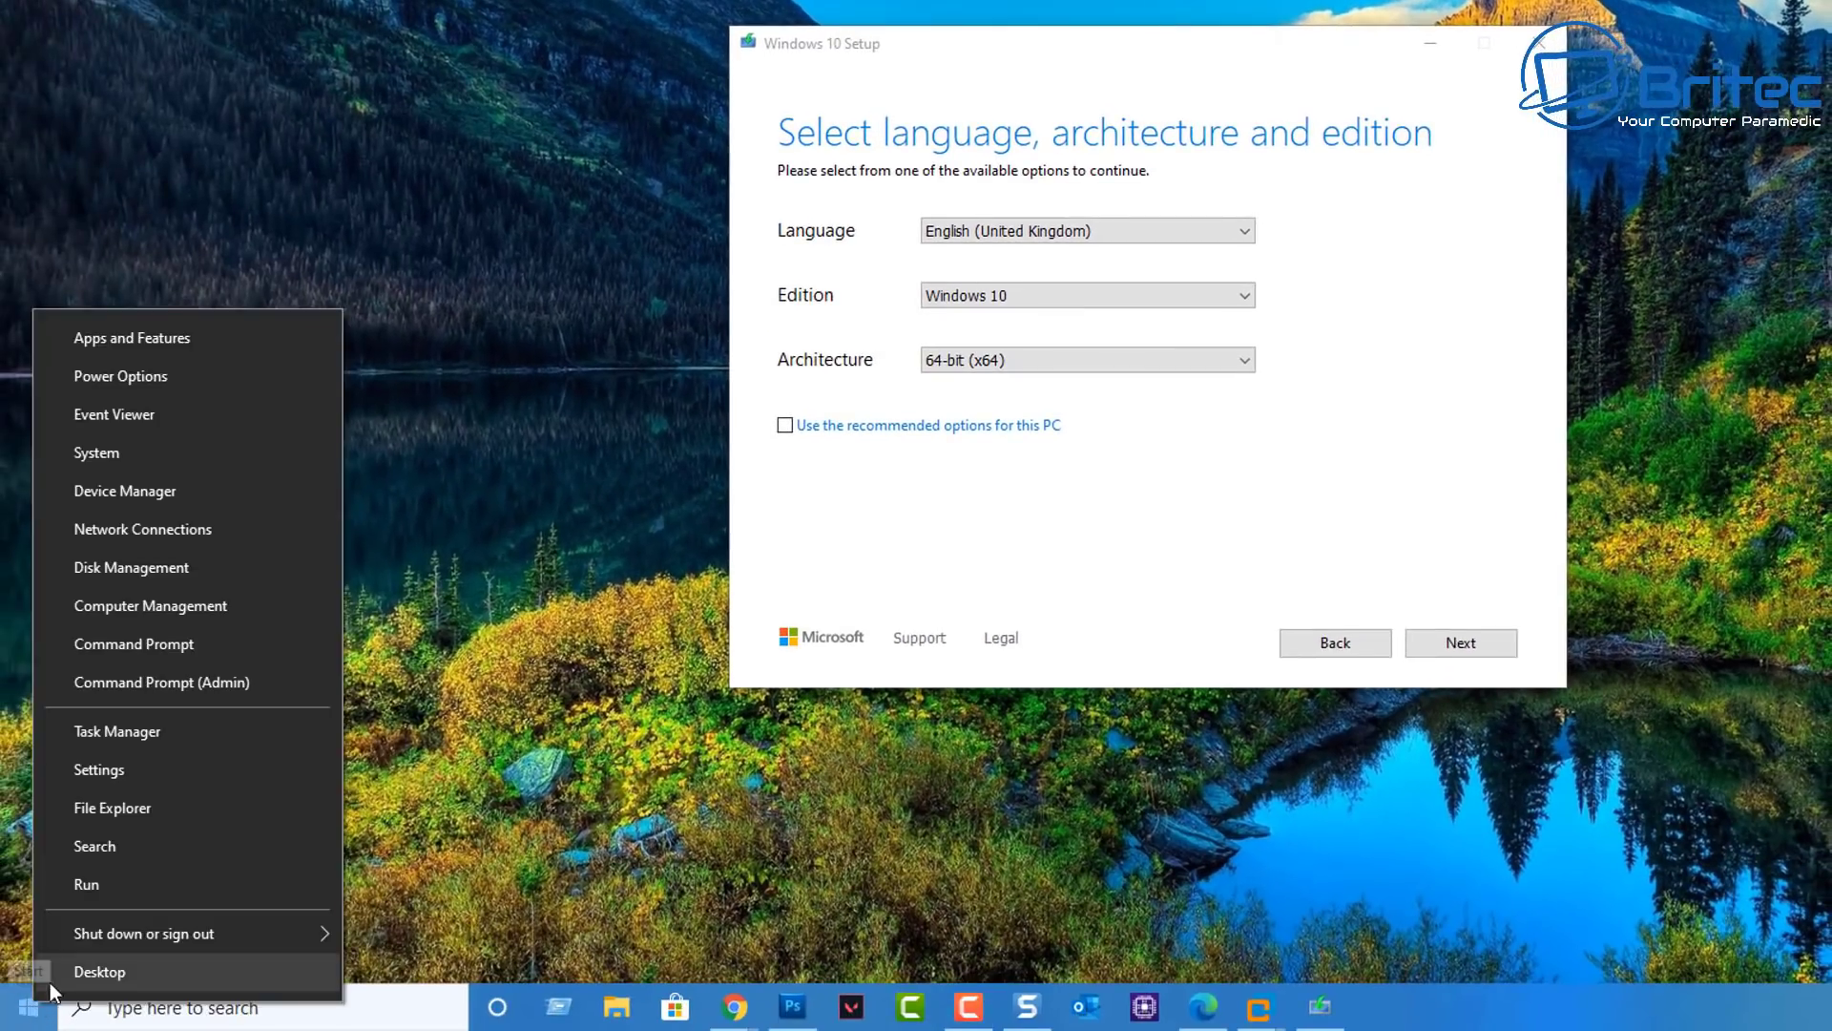
left_click(160, 460)
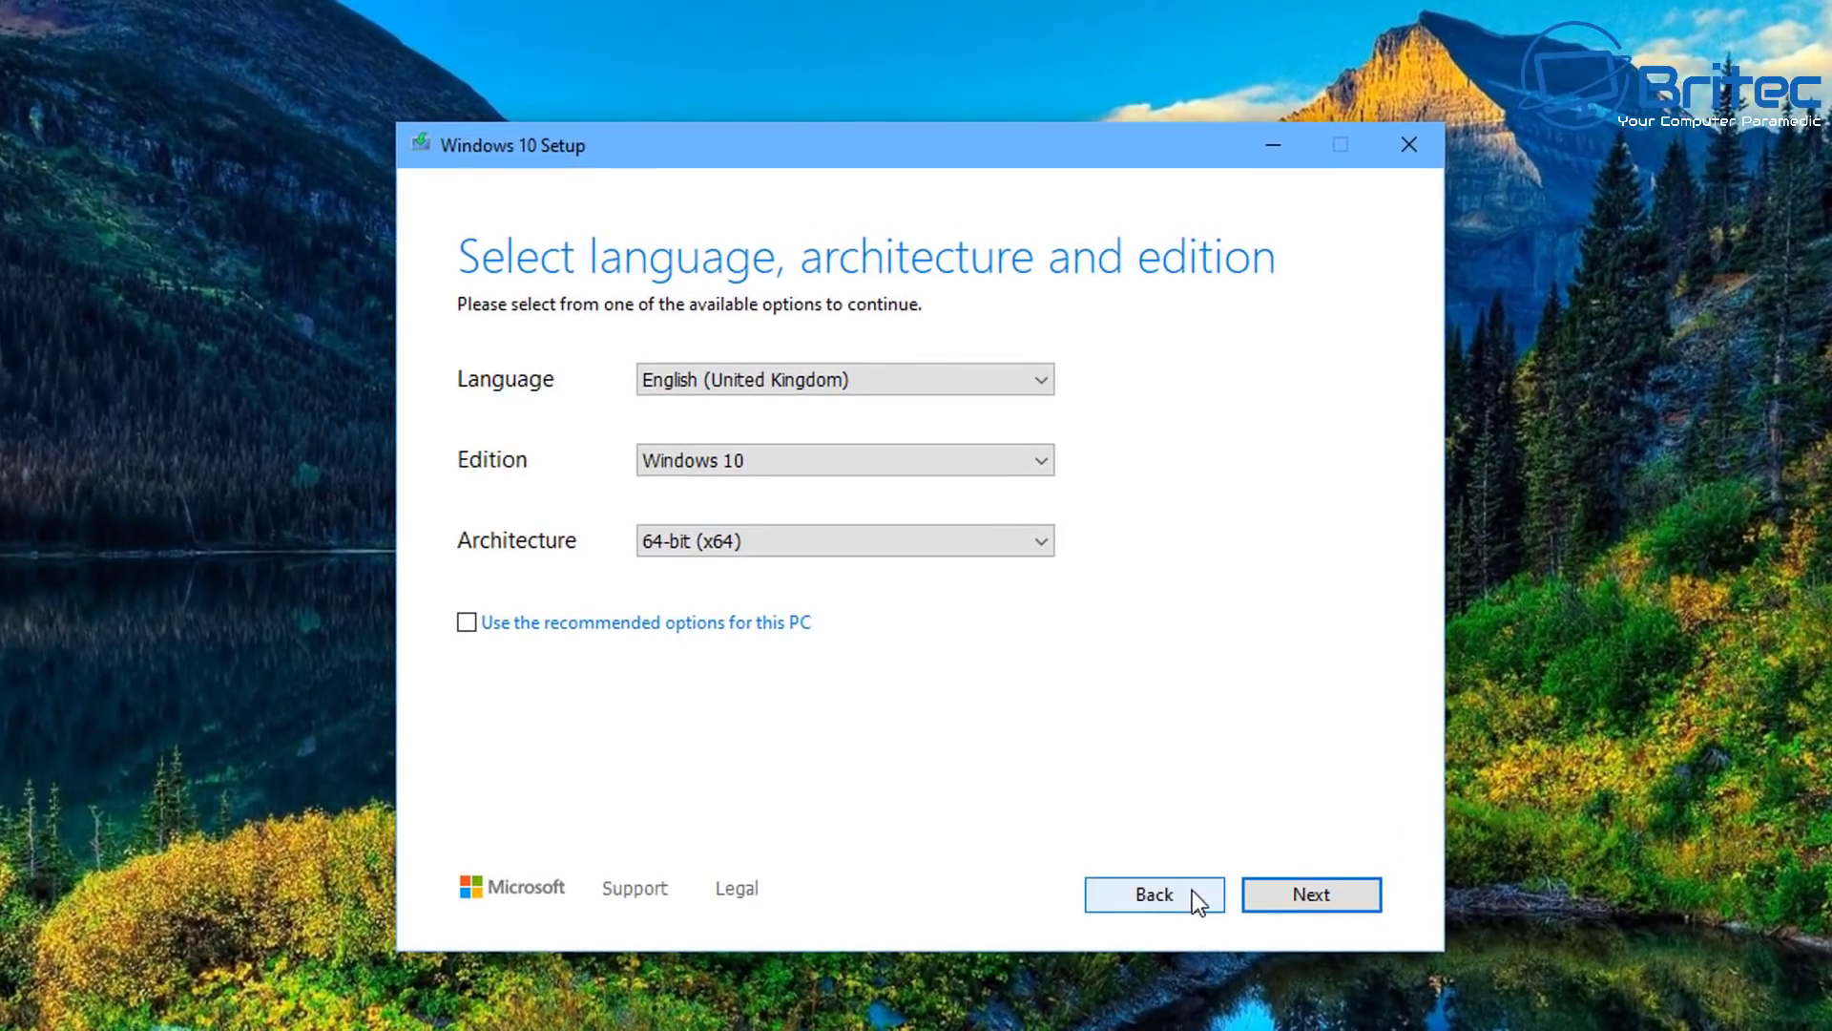
- Create the Windows 10 installation media on the USB flash drive E: and finish the Media Creation Tool
left_click(1311, 896)
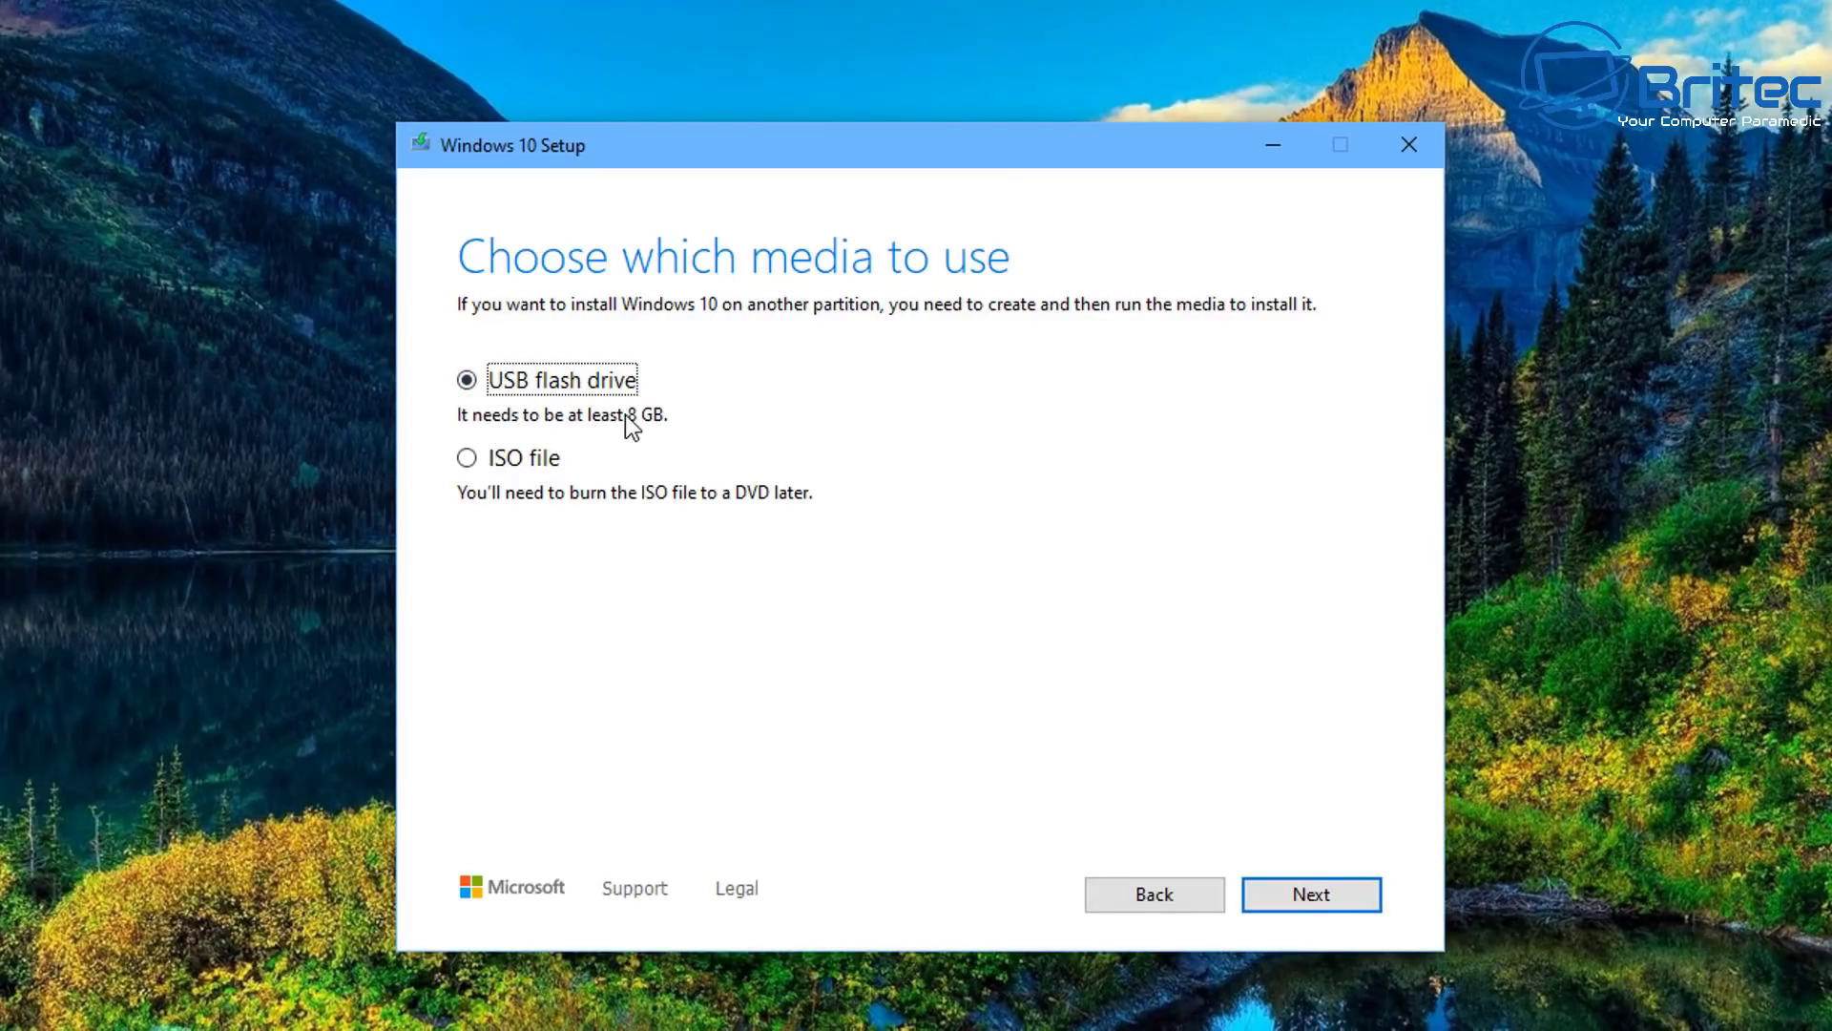
left_click(1312, 894)
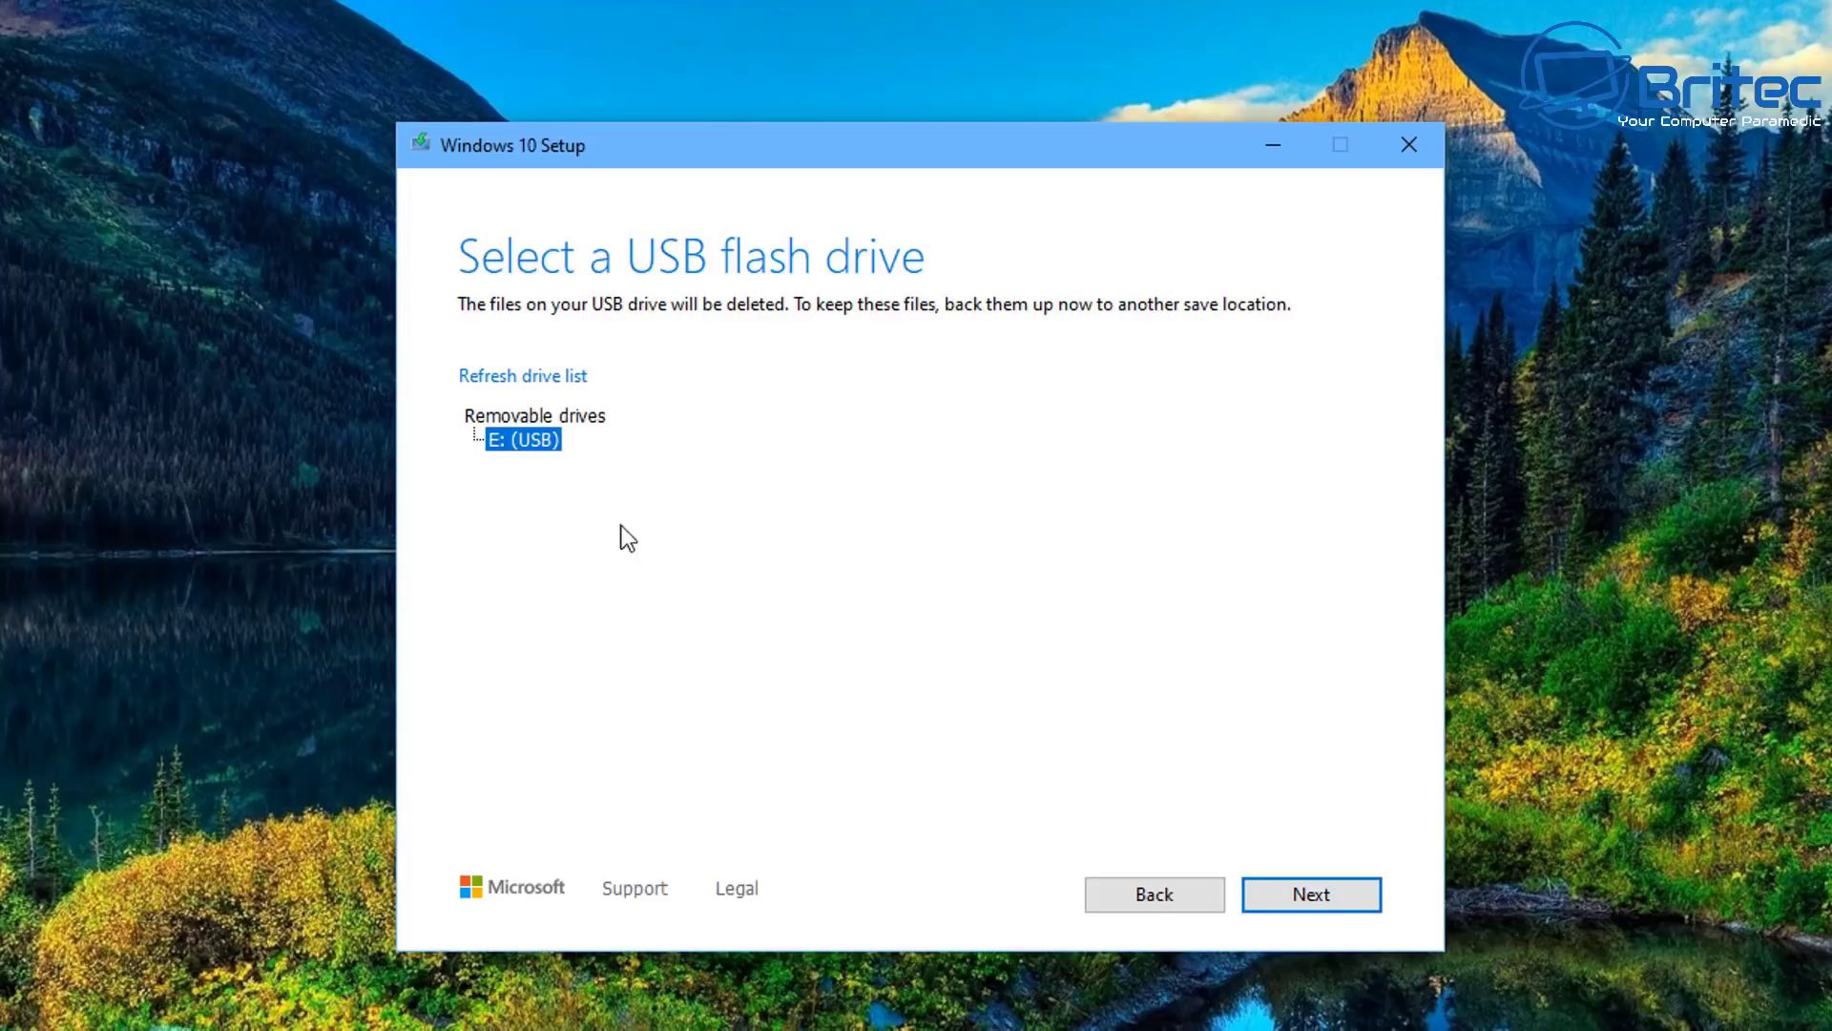
left_click(1315, 891)
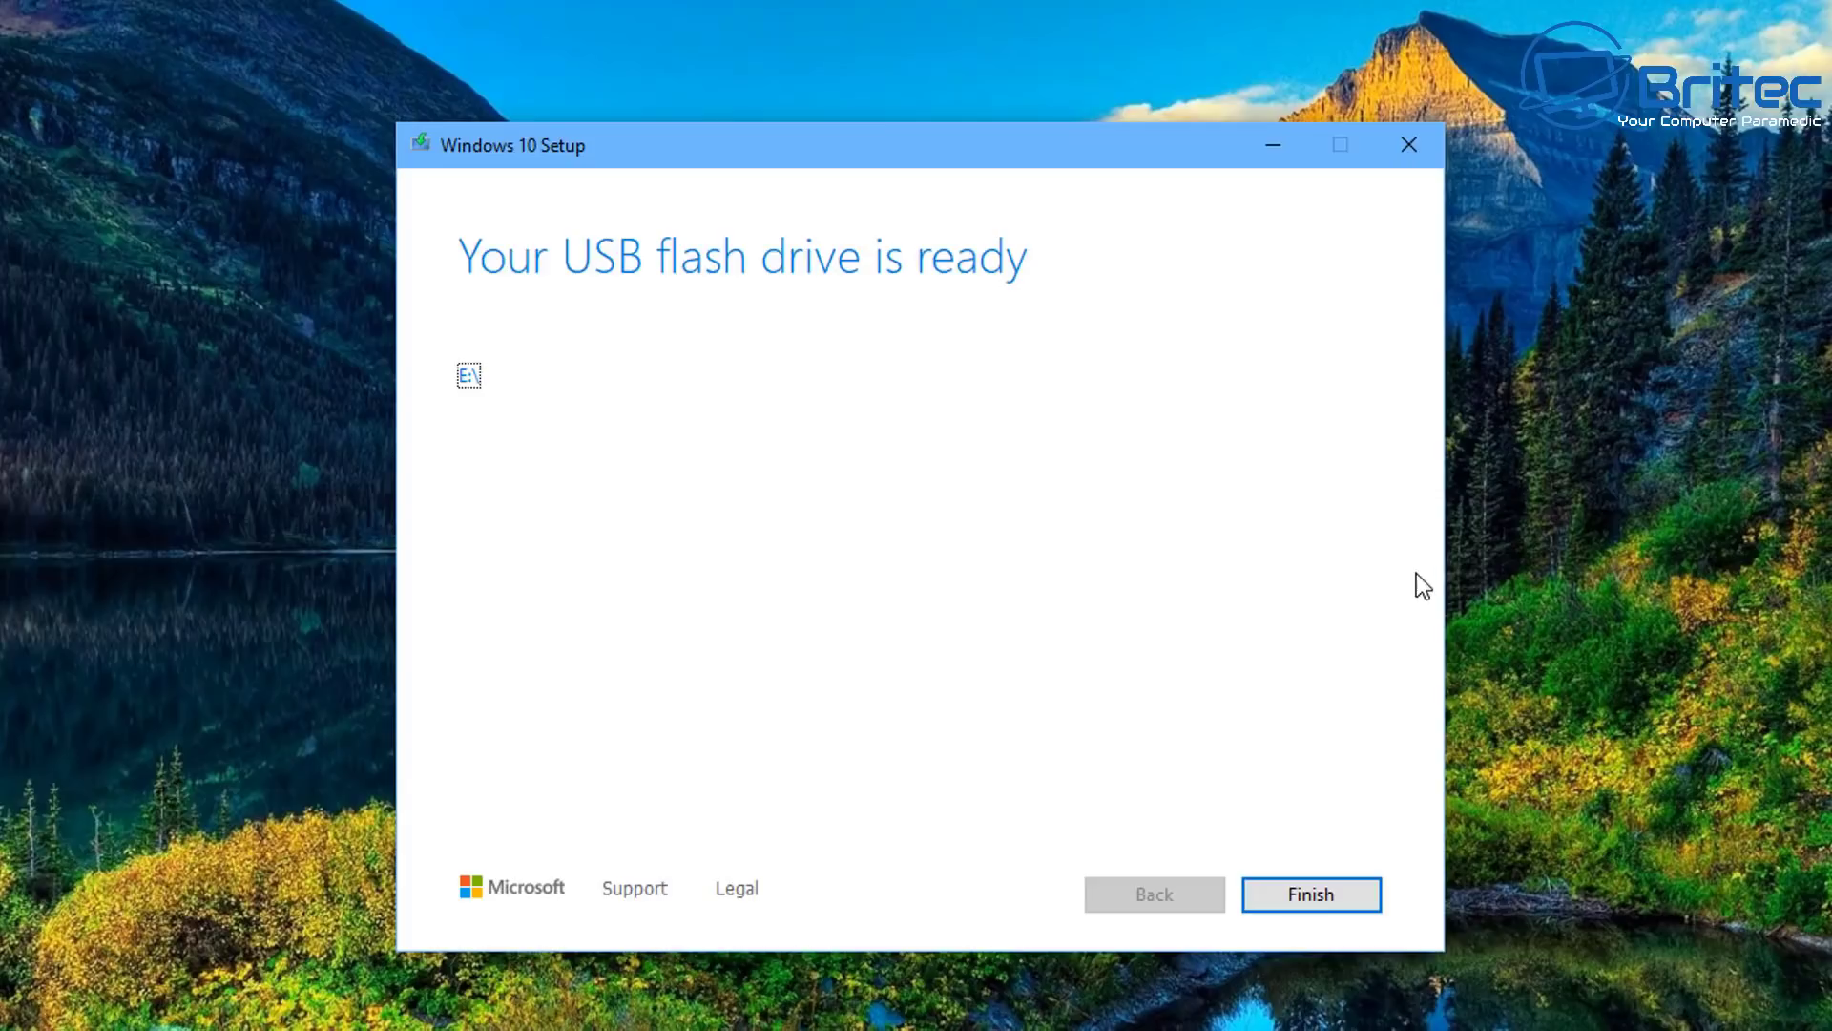
left_click(1333, 902)
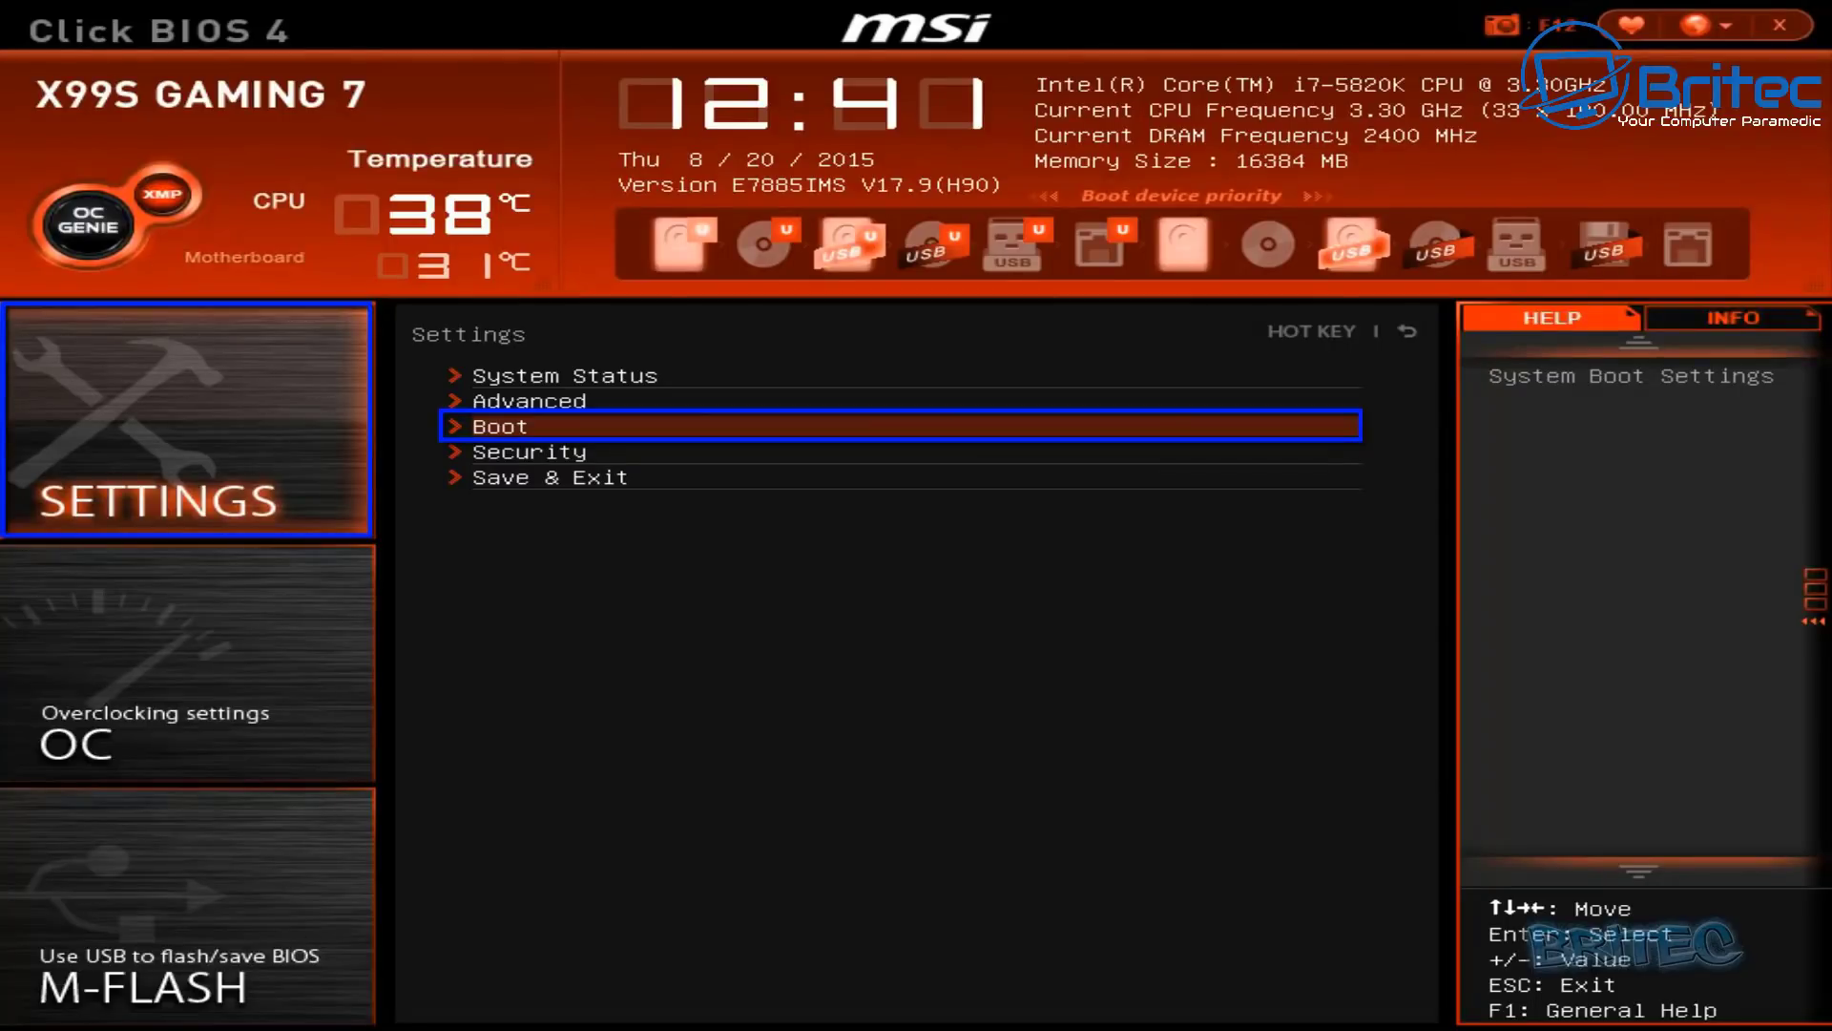
- In the BIOS boot settings, set Boot Option #1 to the USB hard disk, and open the advanced USB Configuration
key("Return")
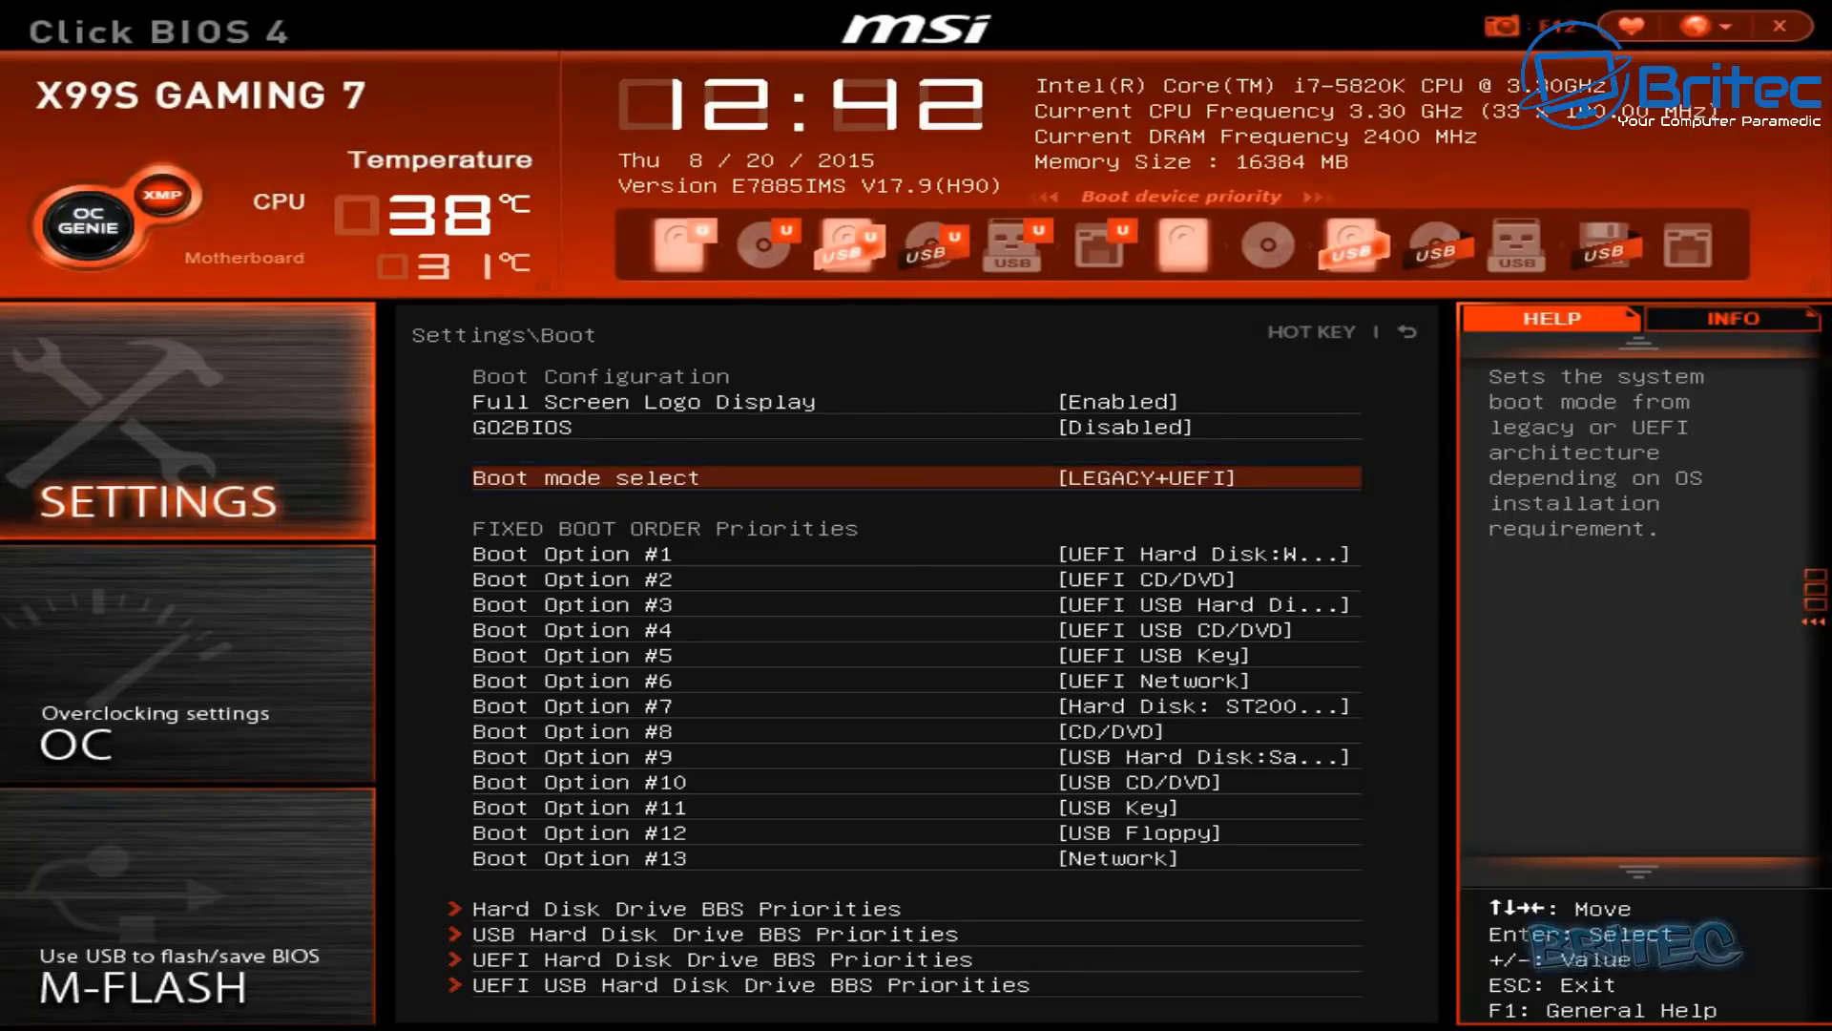
key("Return")
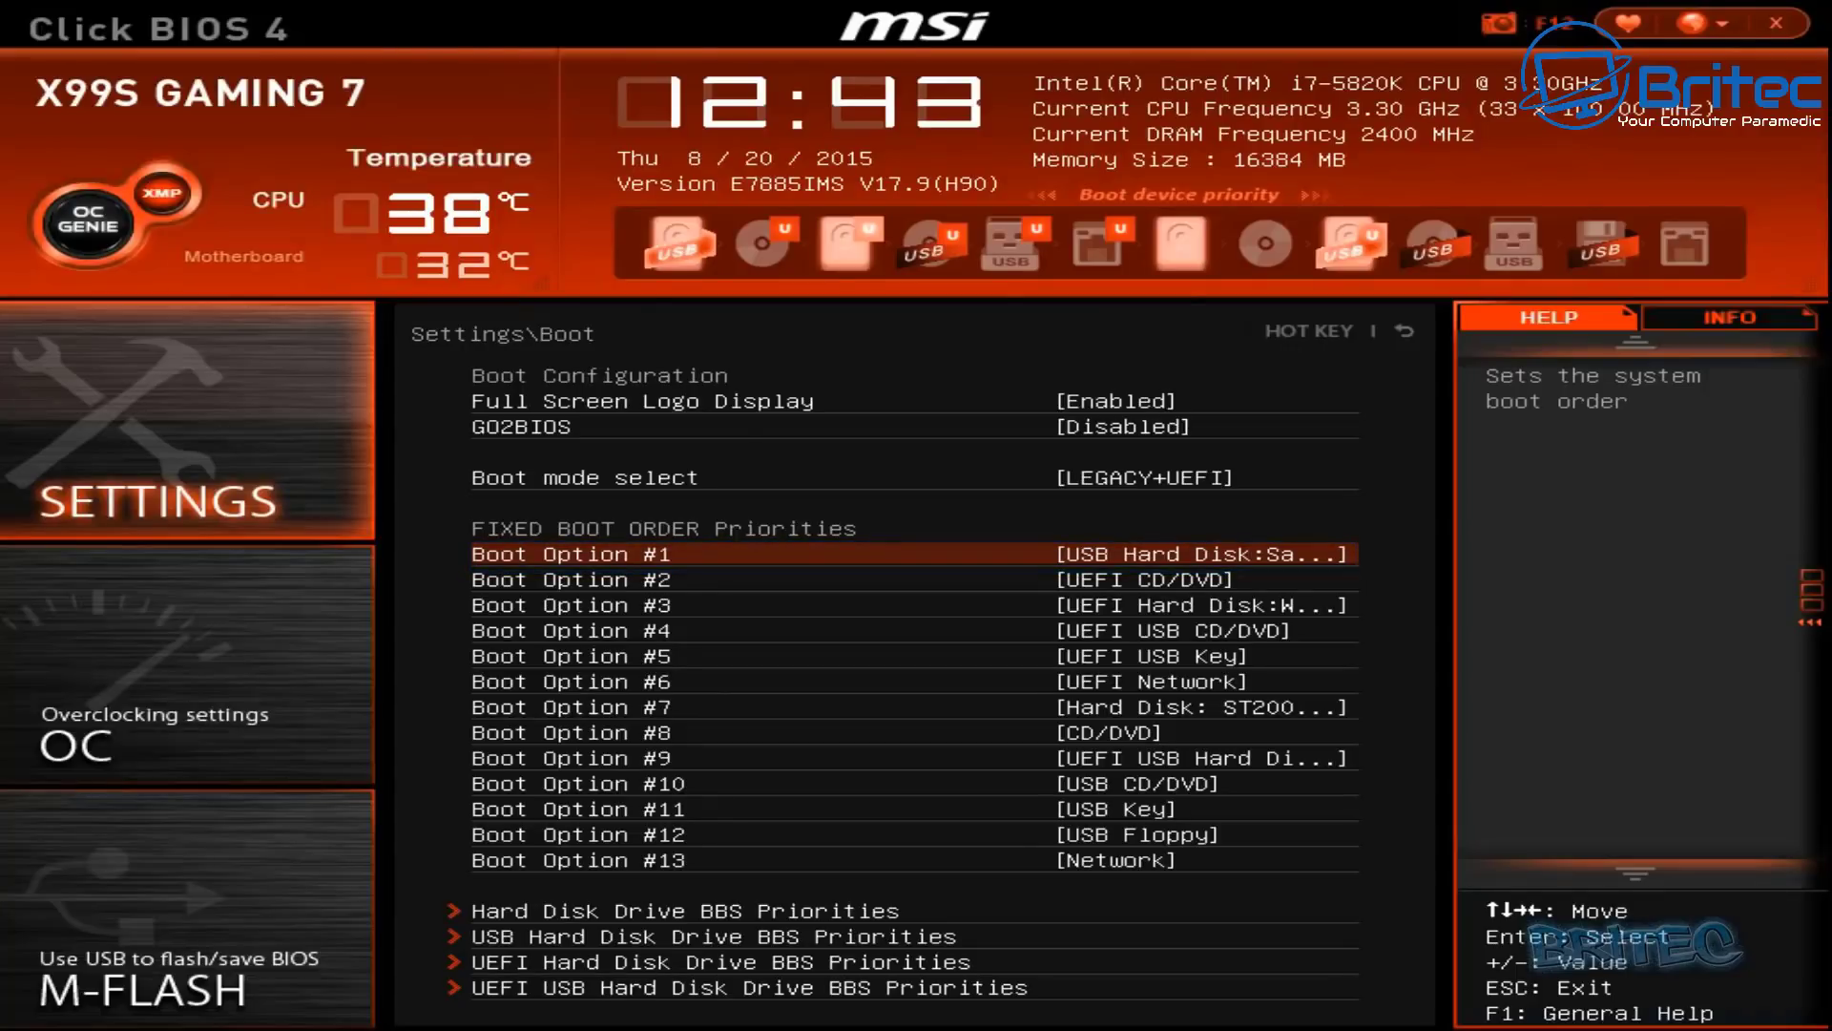
key("Return")
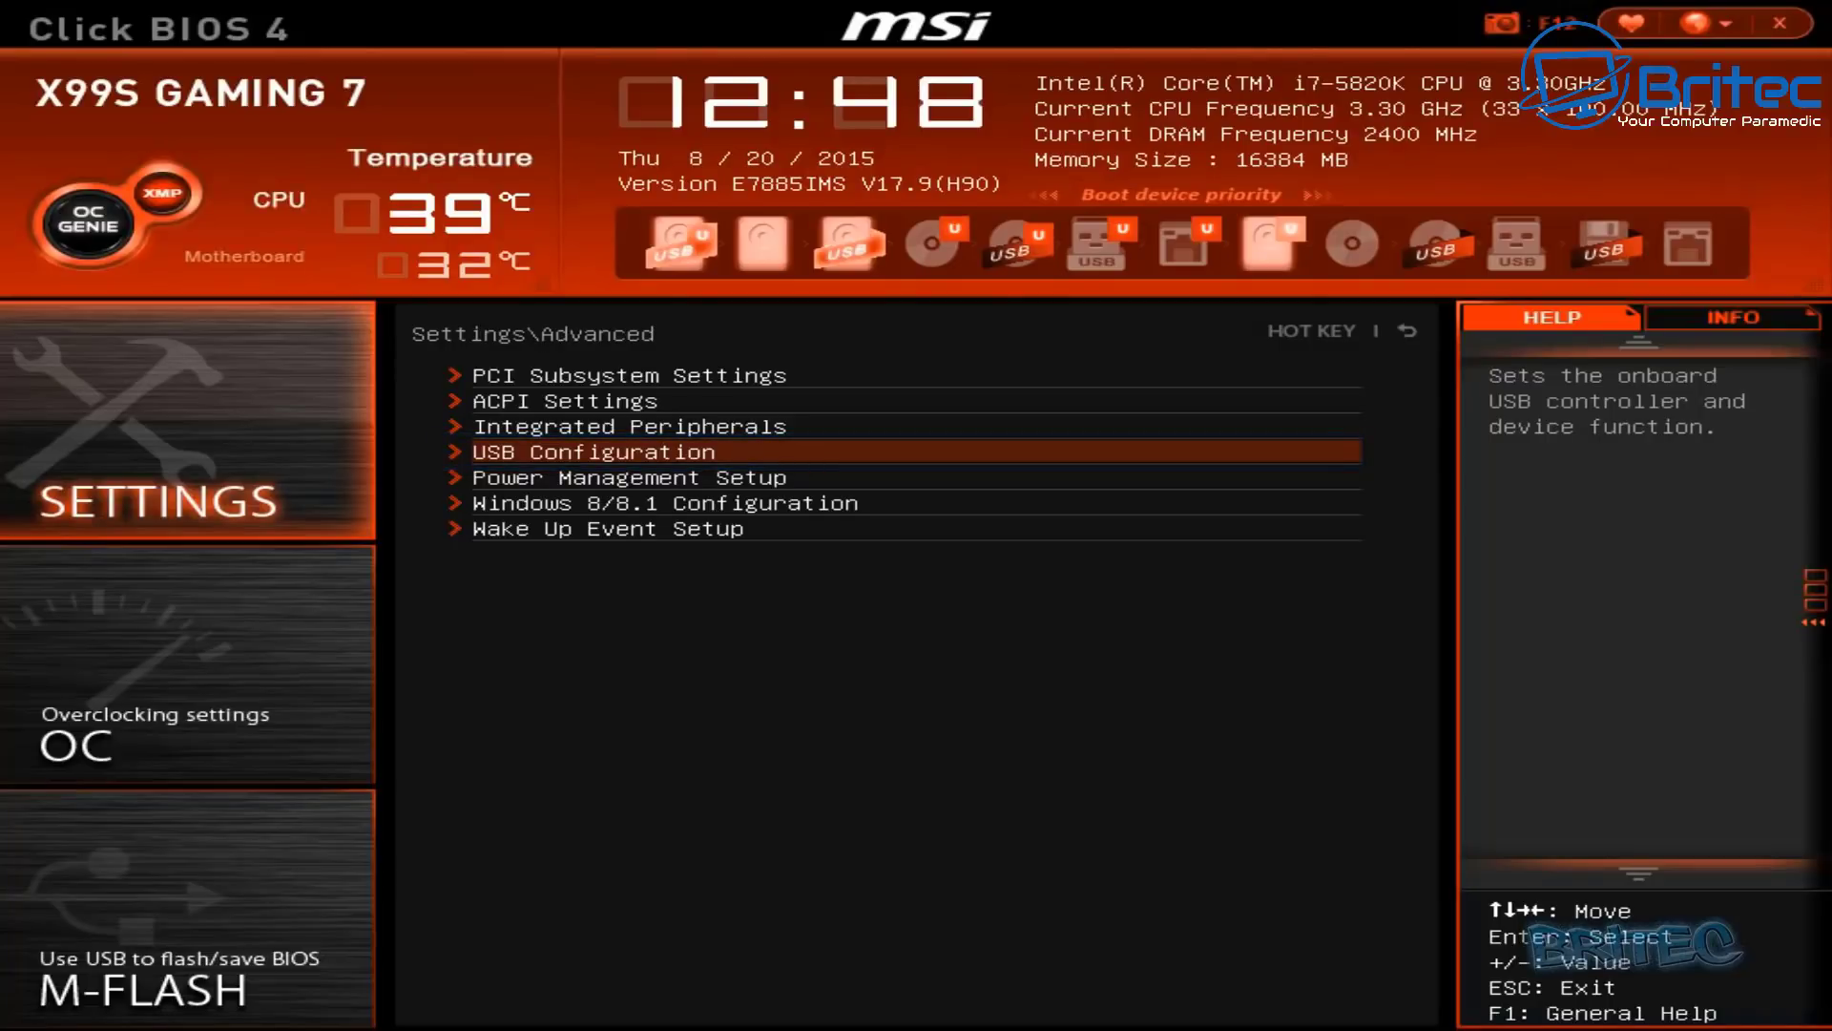
key("Return")
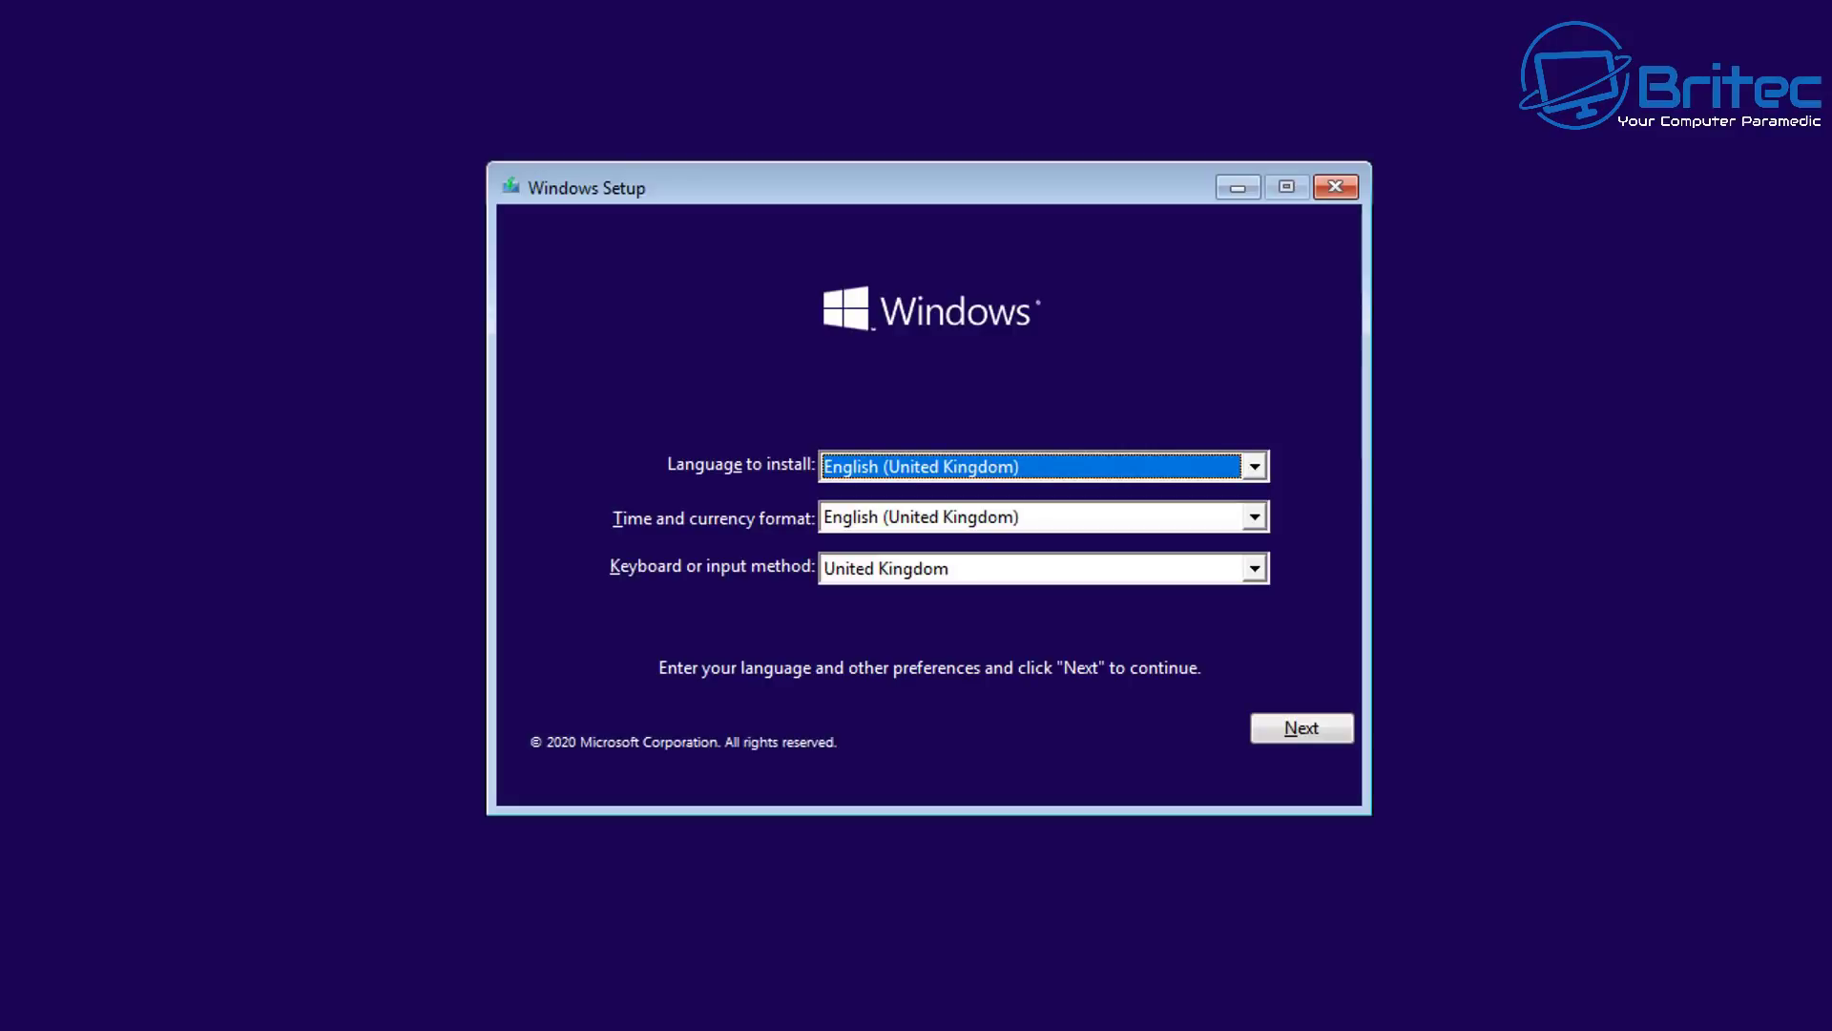
- Keep English (United Kingdom) as the Windows Setup language and time format, and start the installation
left_click(1260, 463)
left_click(1260, 464)
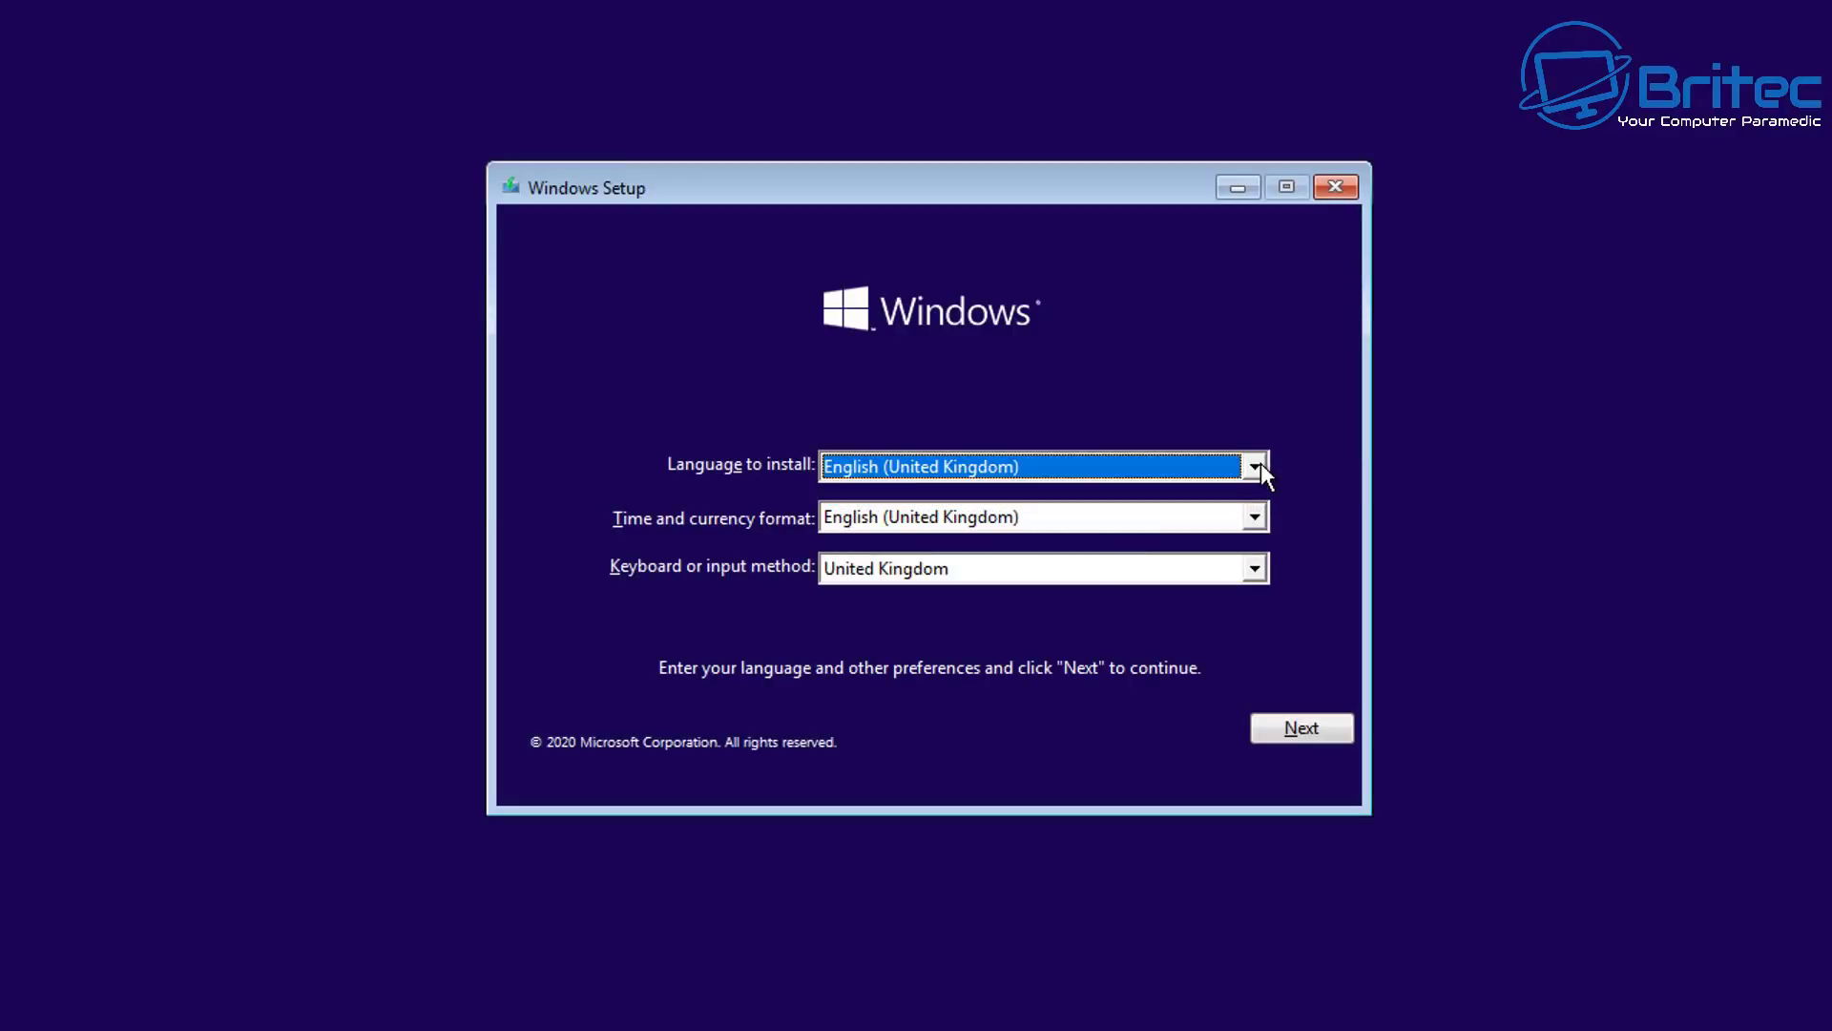
left_click(1260, 515)
left_click(1260, 515)
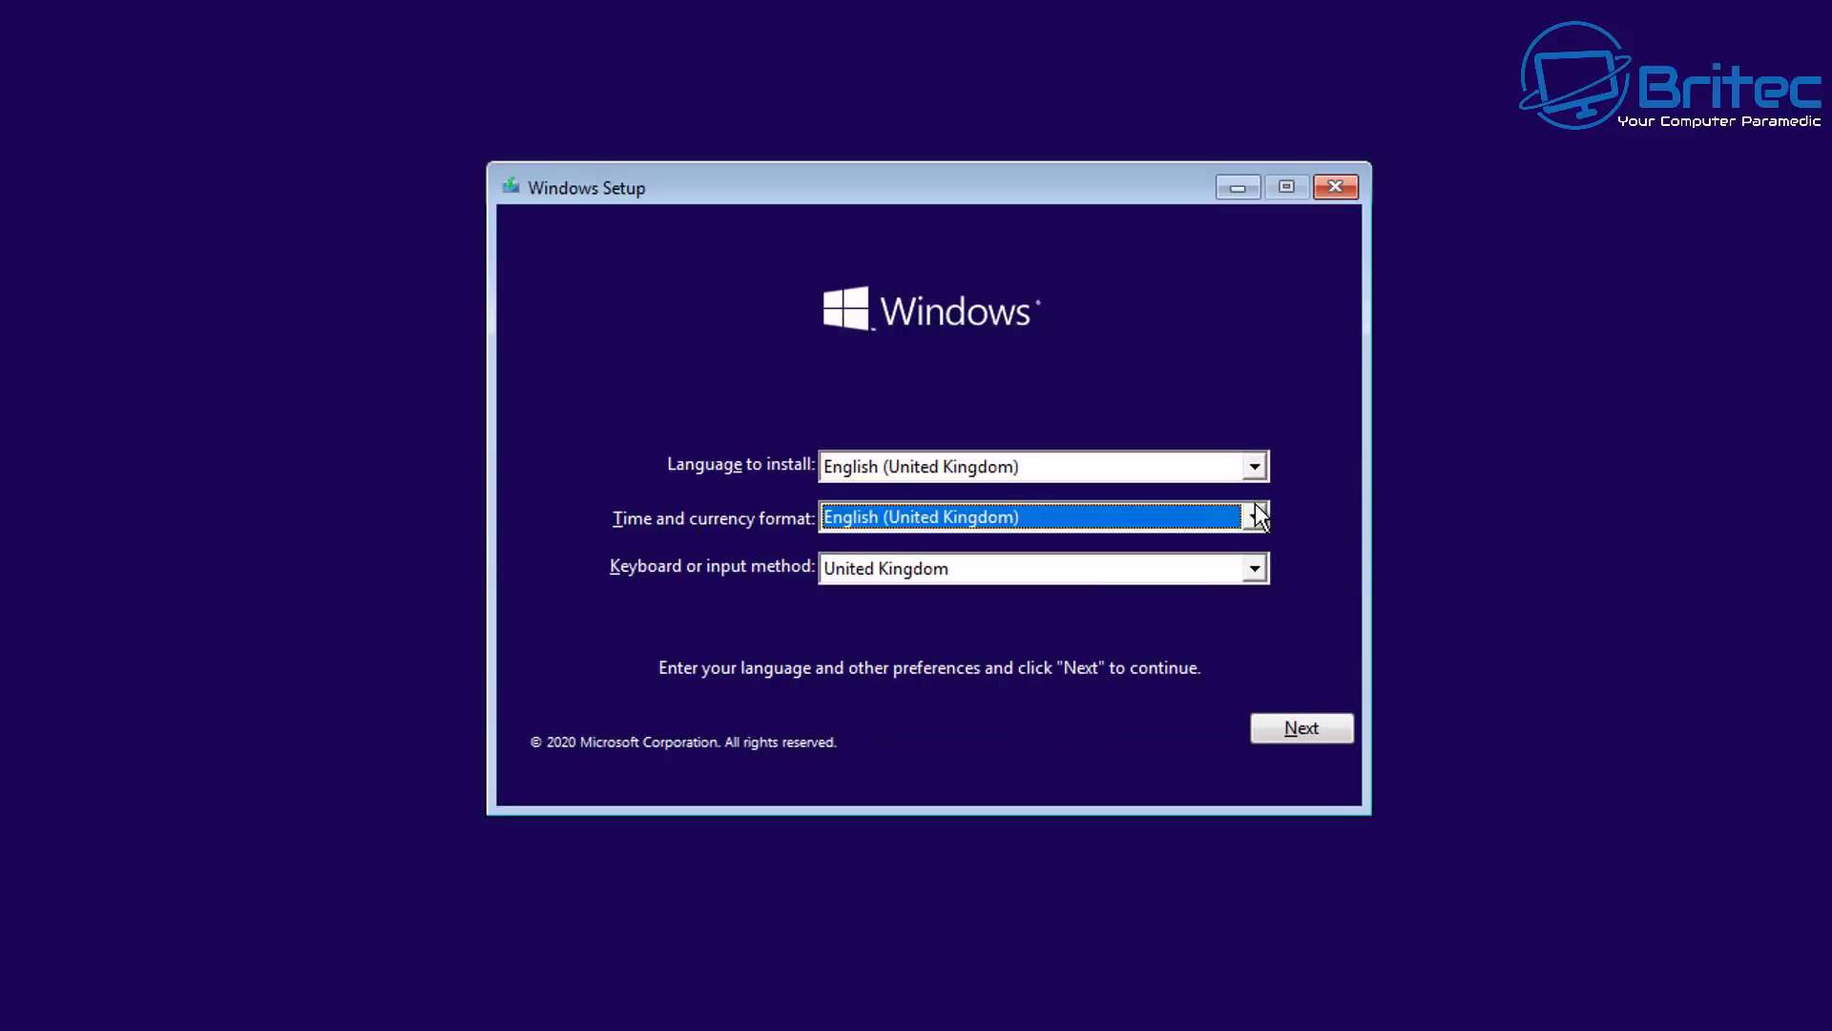
left_click(1307, 731)
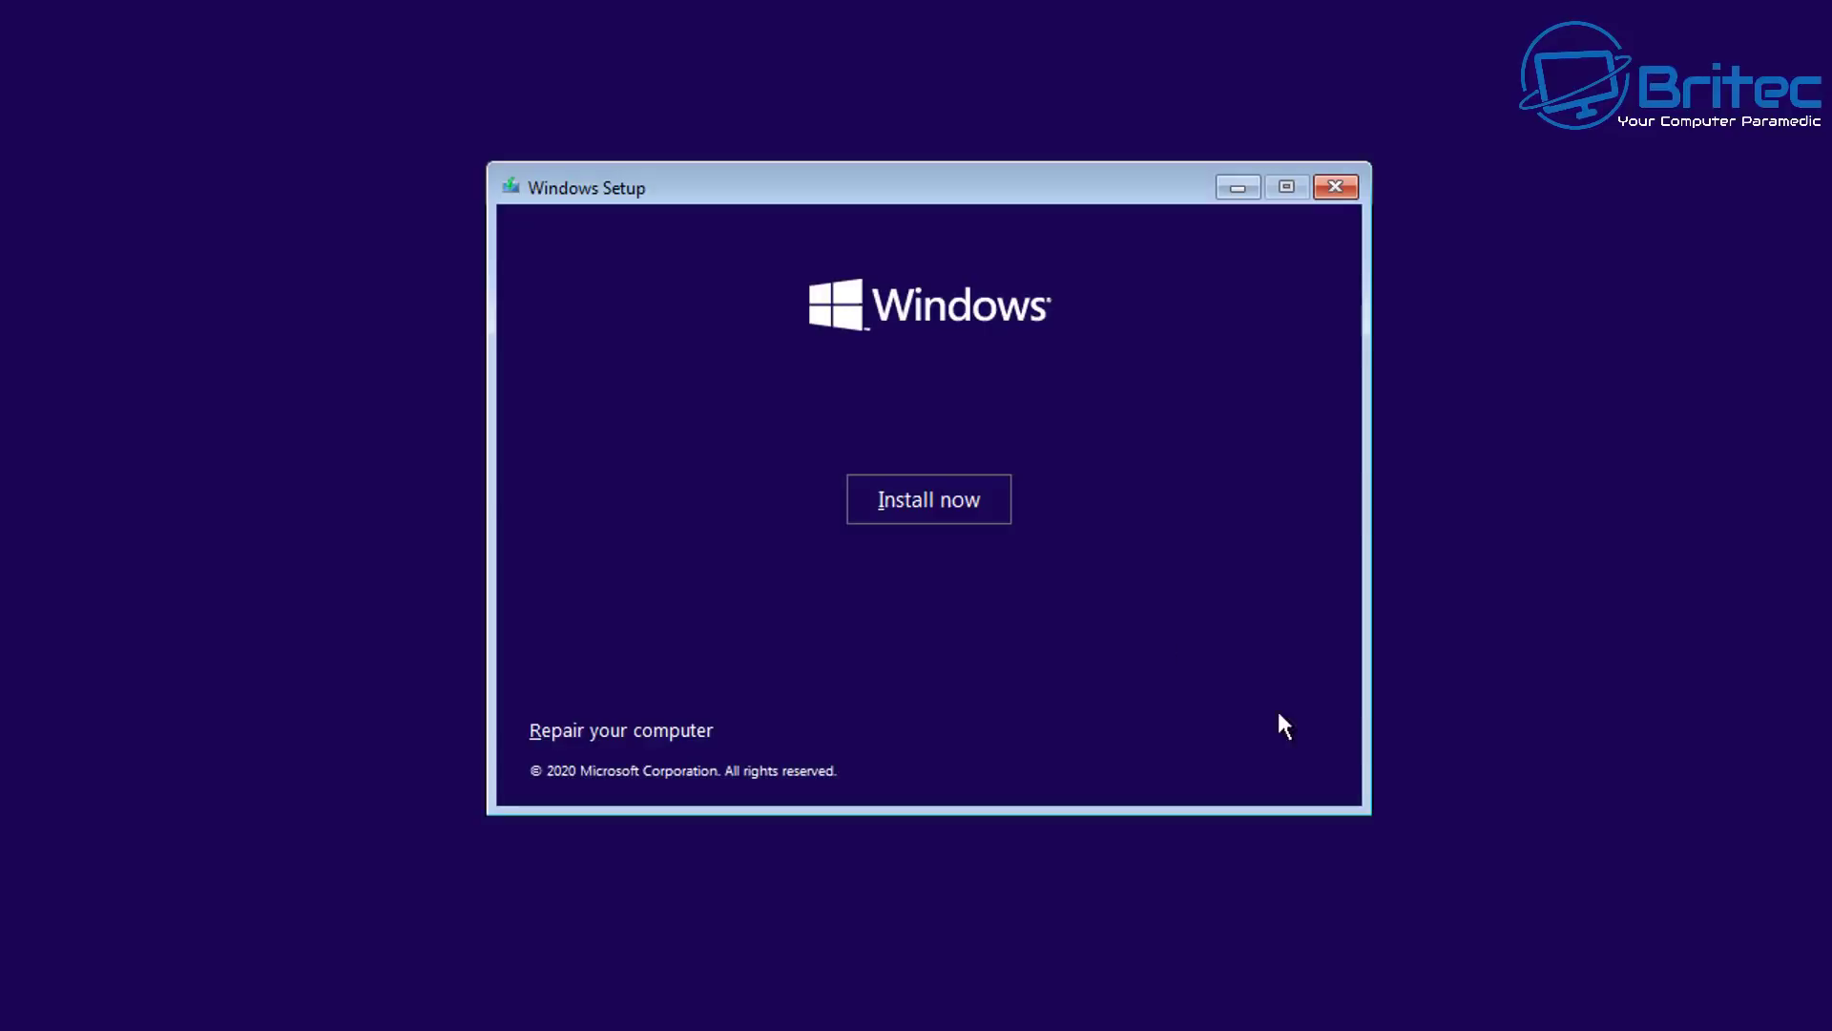
left_click(931, 520)
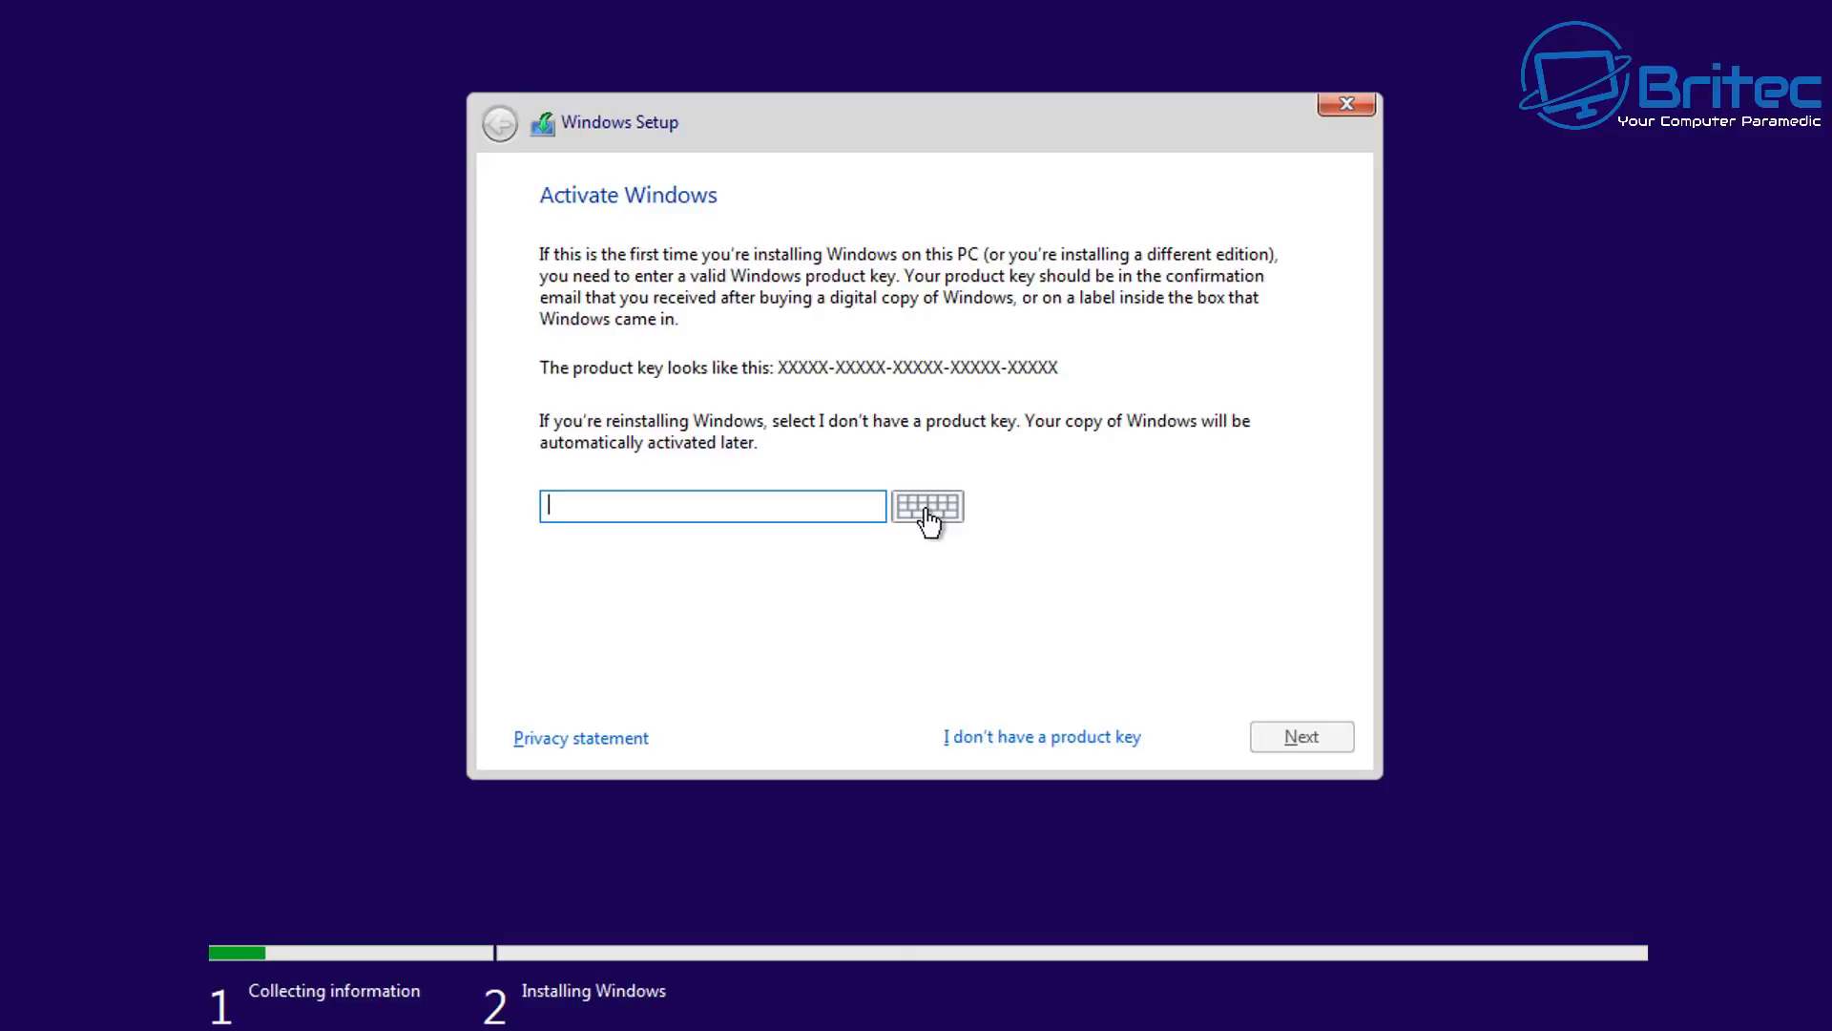
- Continue without a product key and select Windows 10 Pro as the operating system to install
left_click(1019, 745)
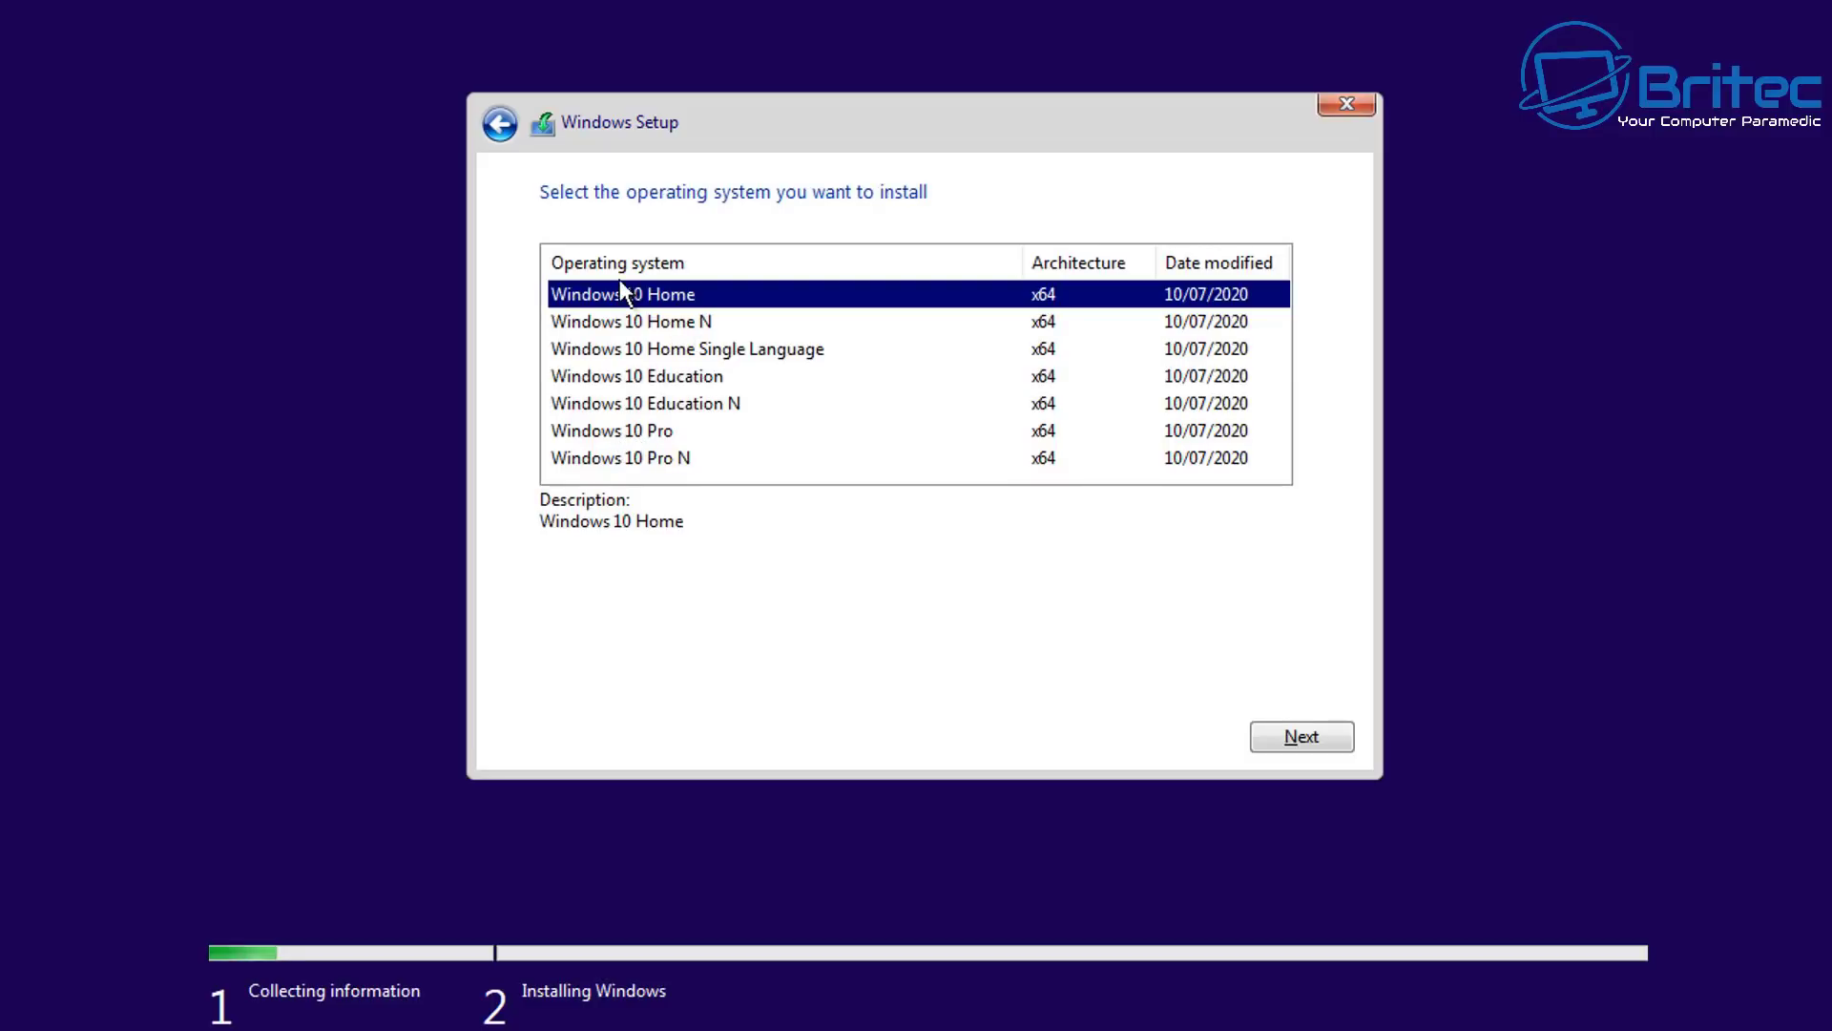
left_click(609, 434)
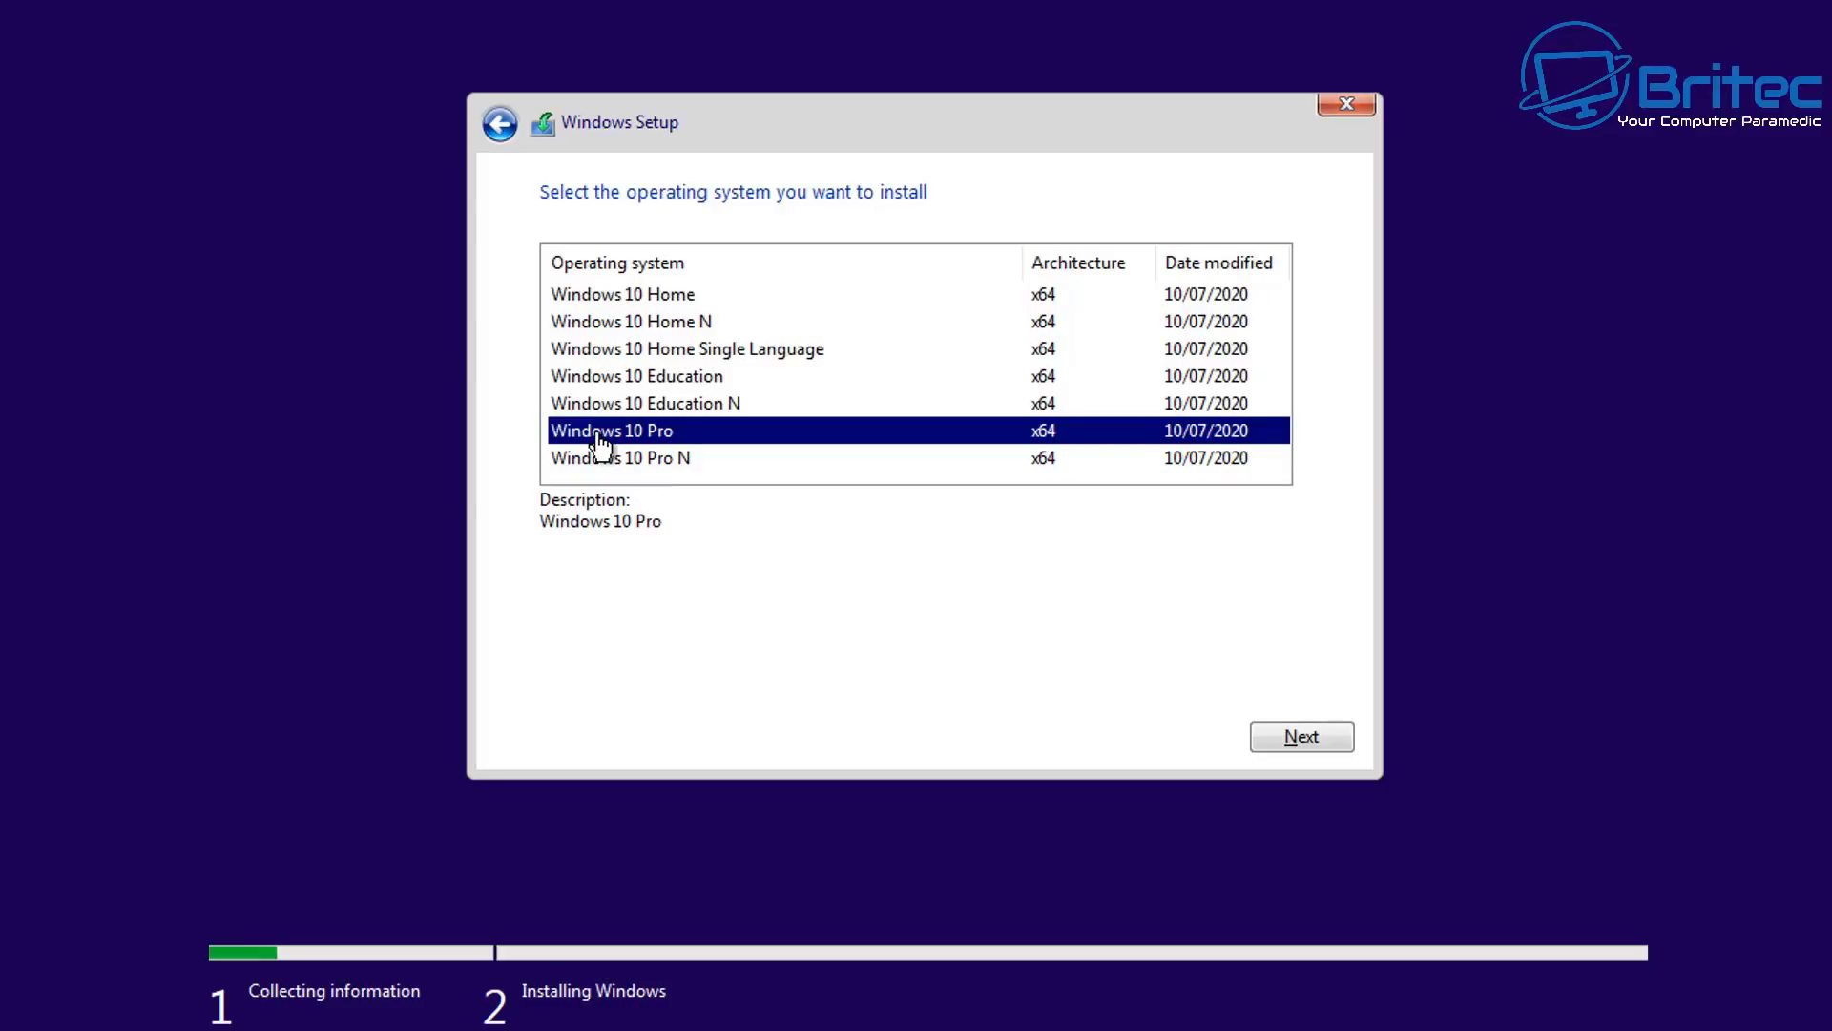
left_click(618, 296)
left_click(625, 432)
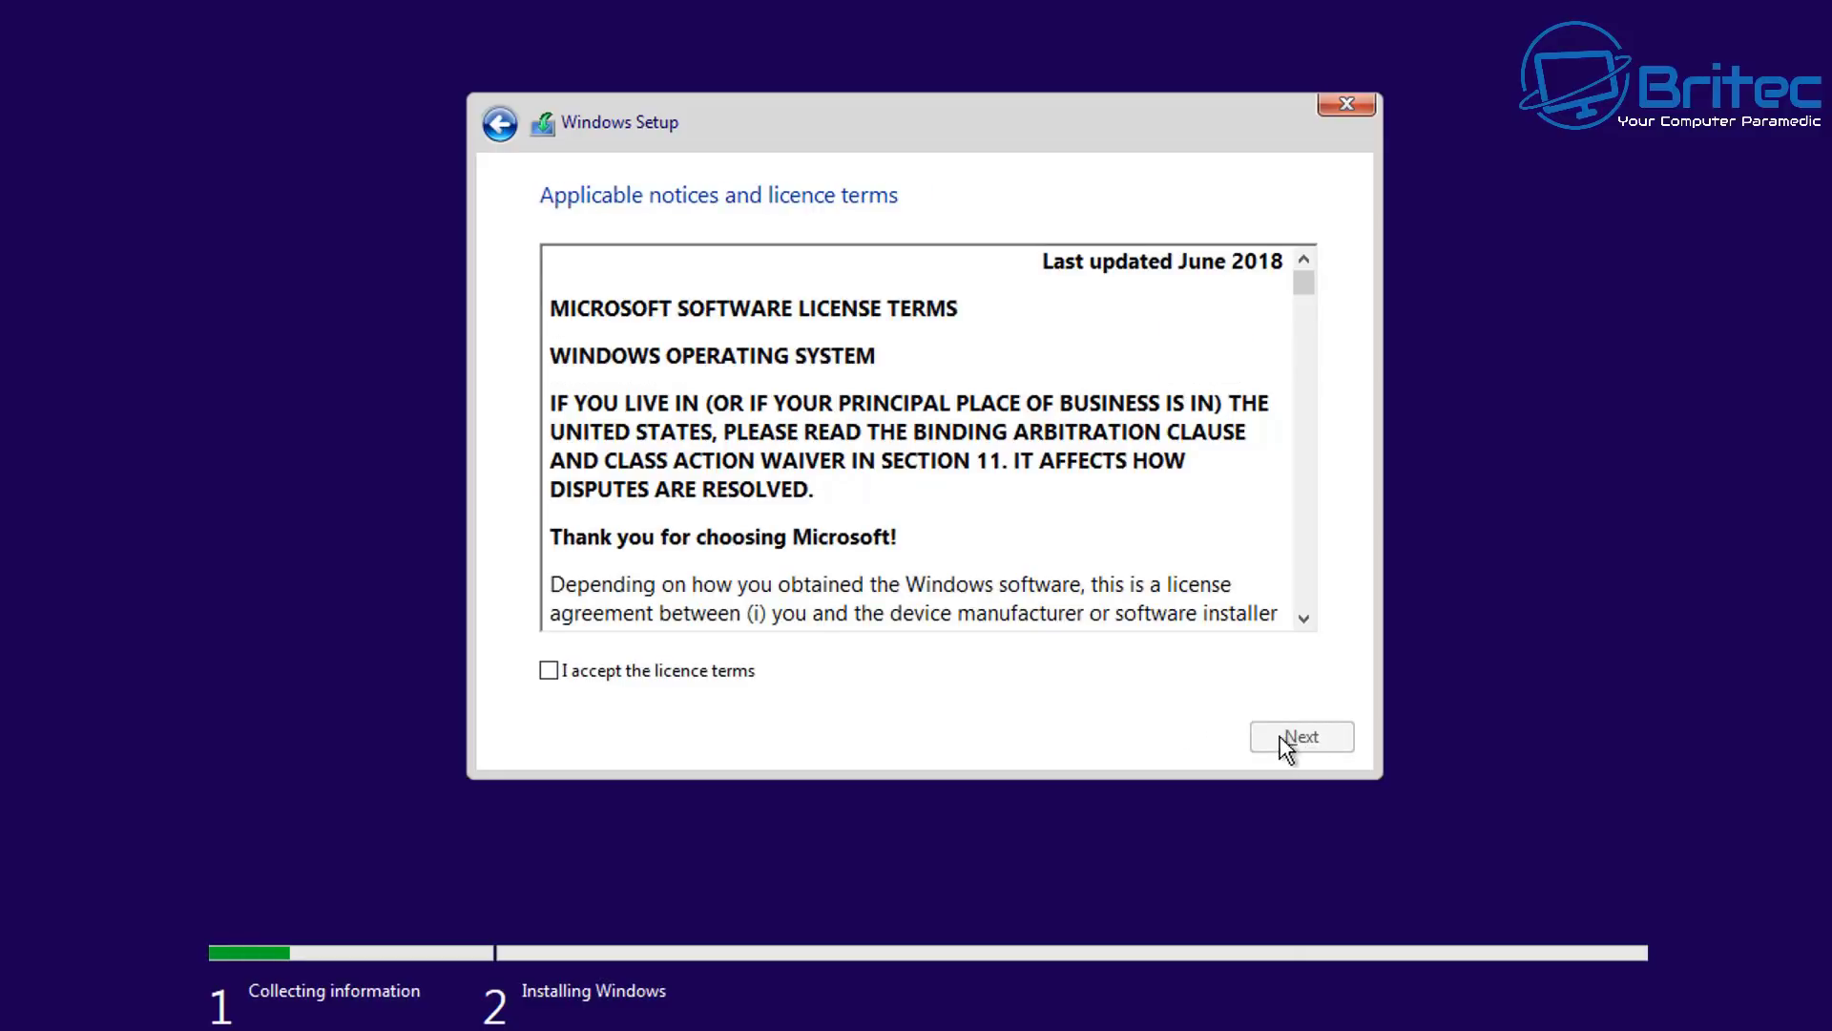
- Accept the Windows licence terms and choose the custom installation of Windows only
left_click(550, 672)
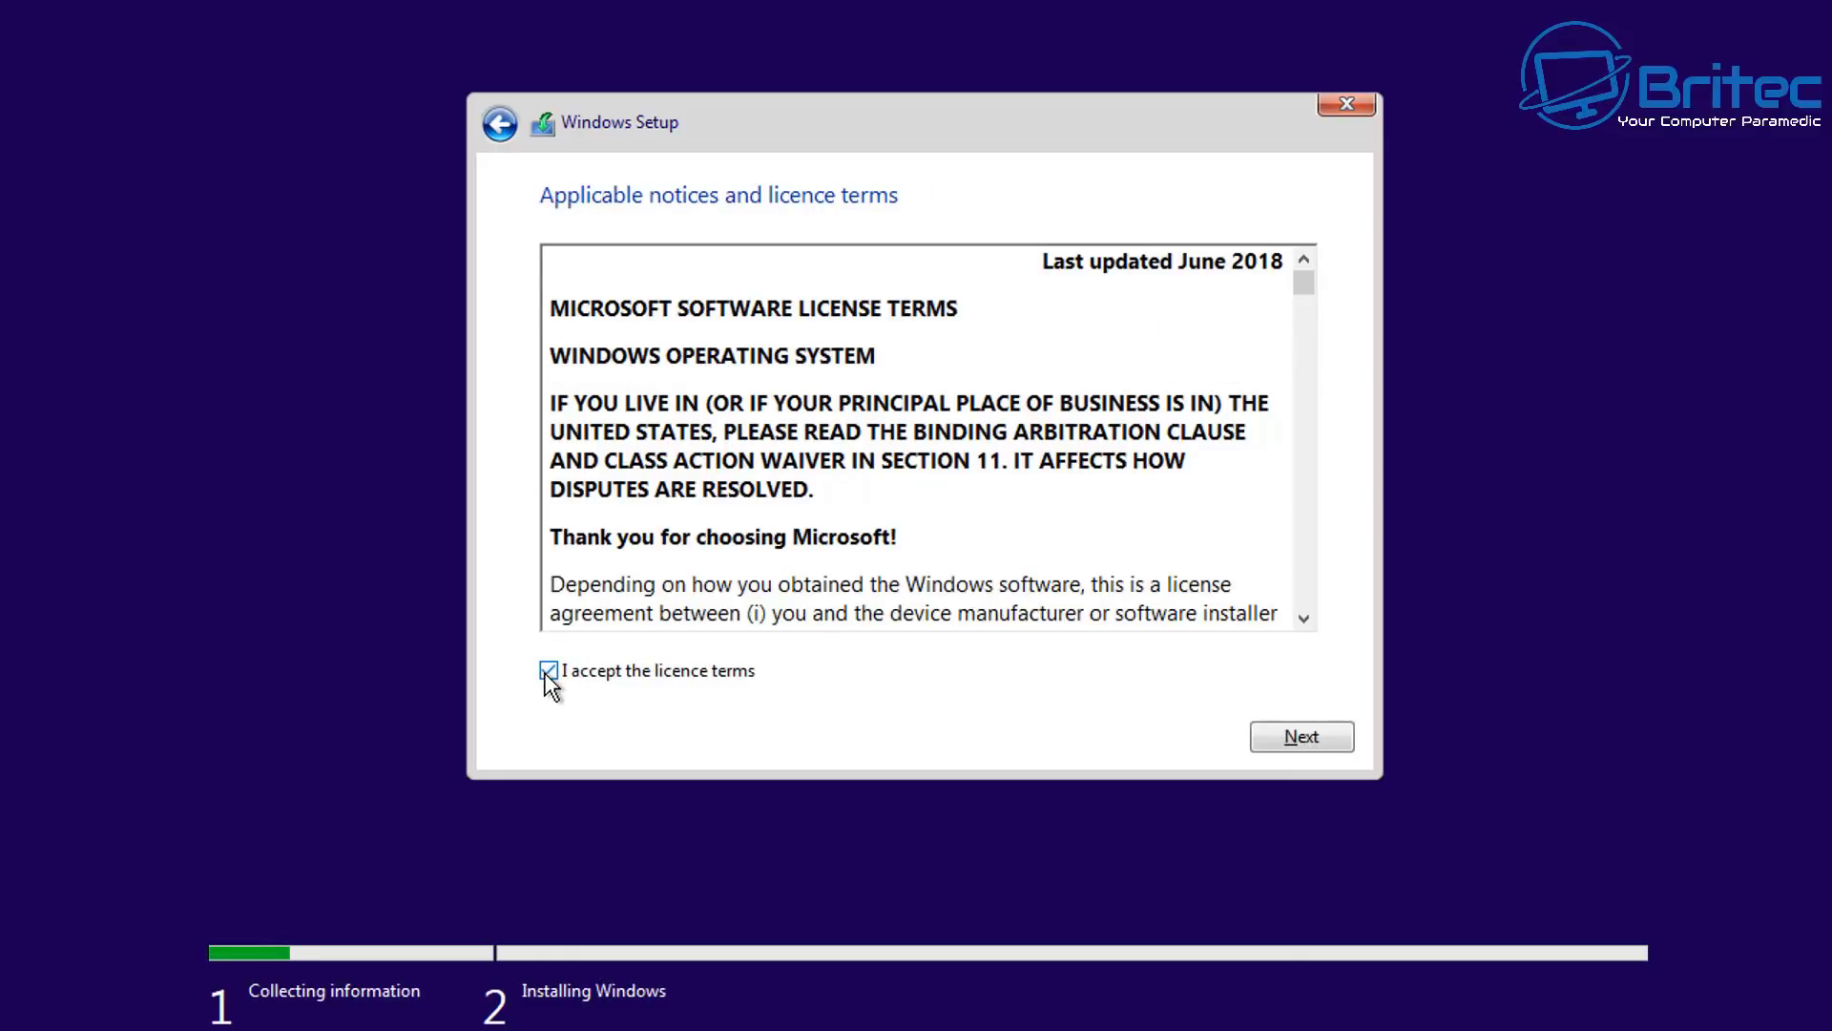
left_click(1304, 747)
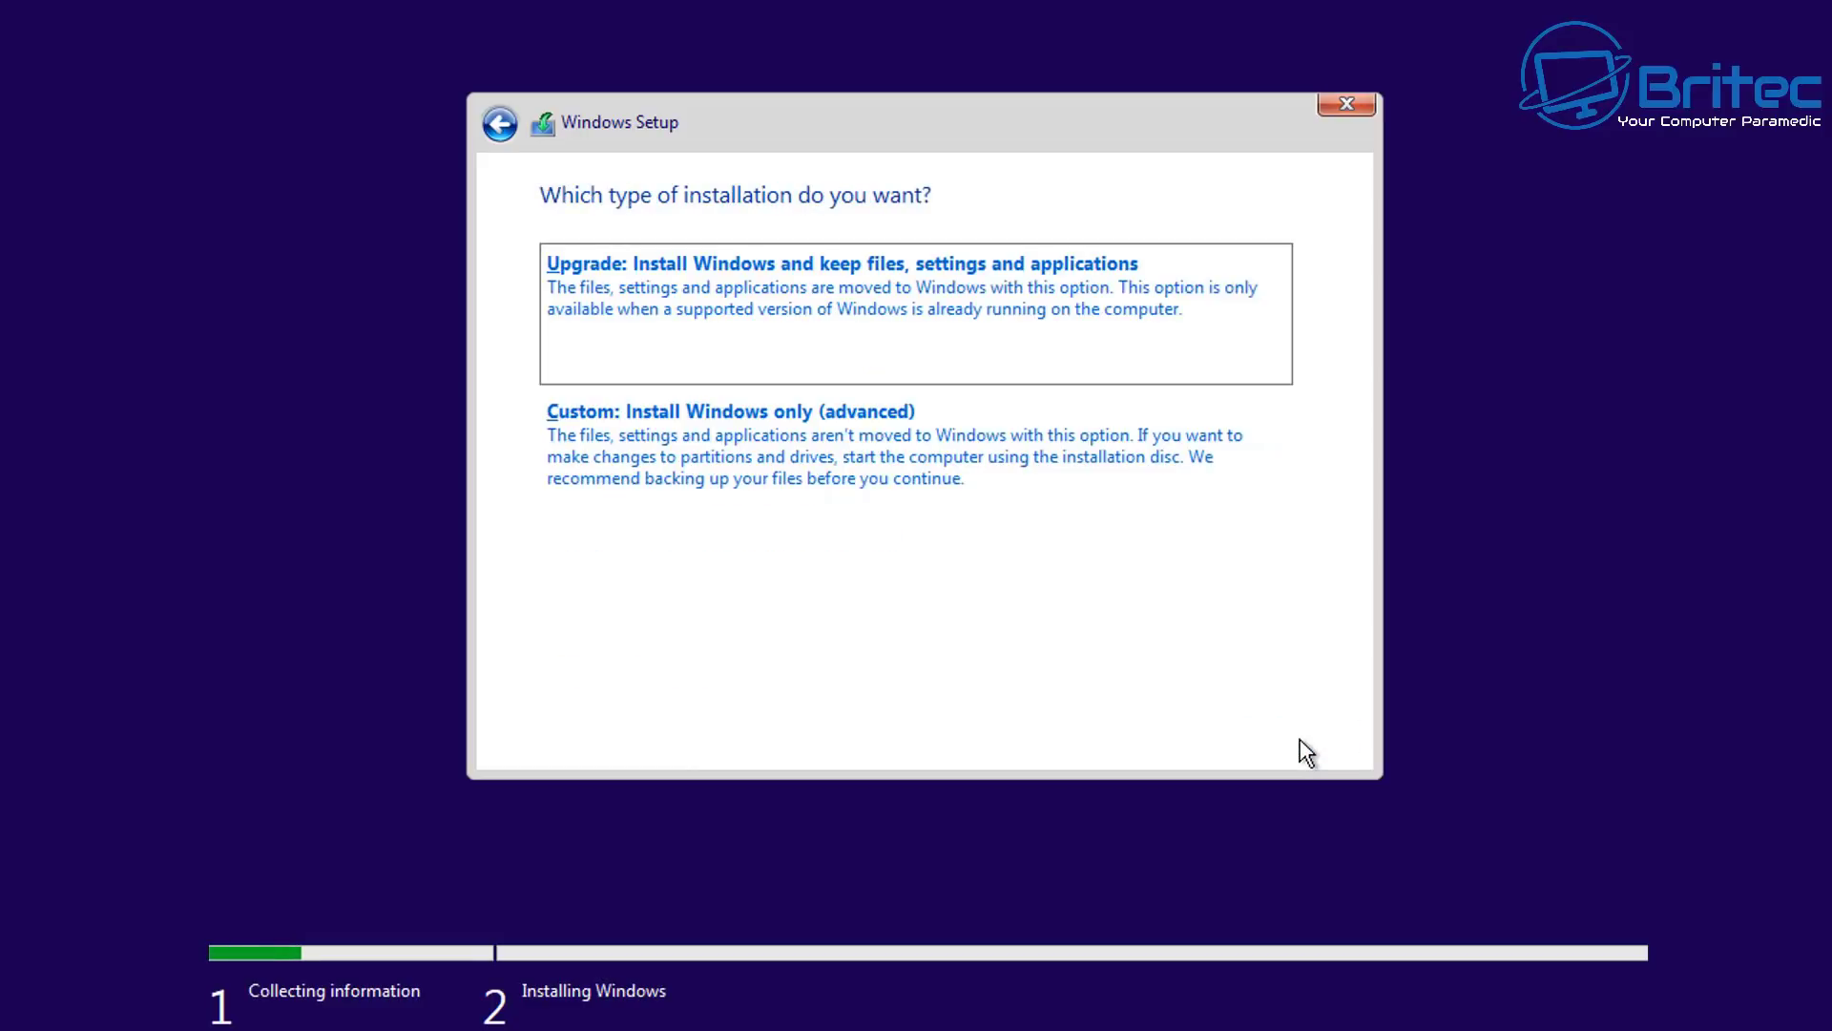
left_click(847, 455)
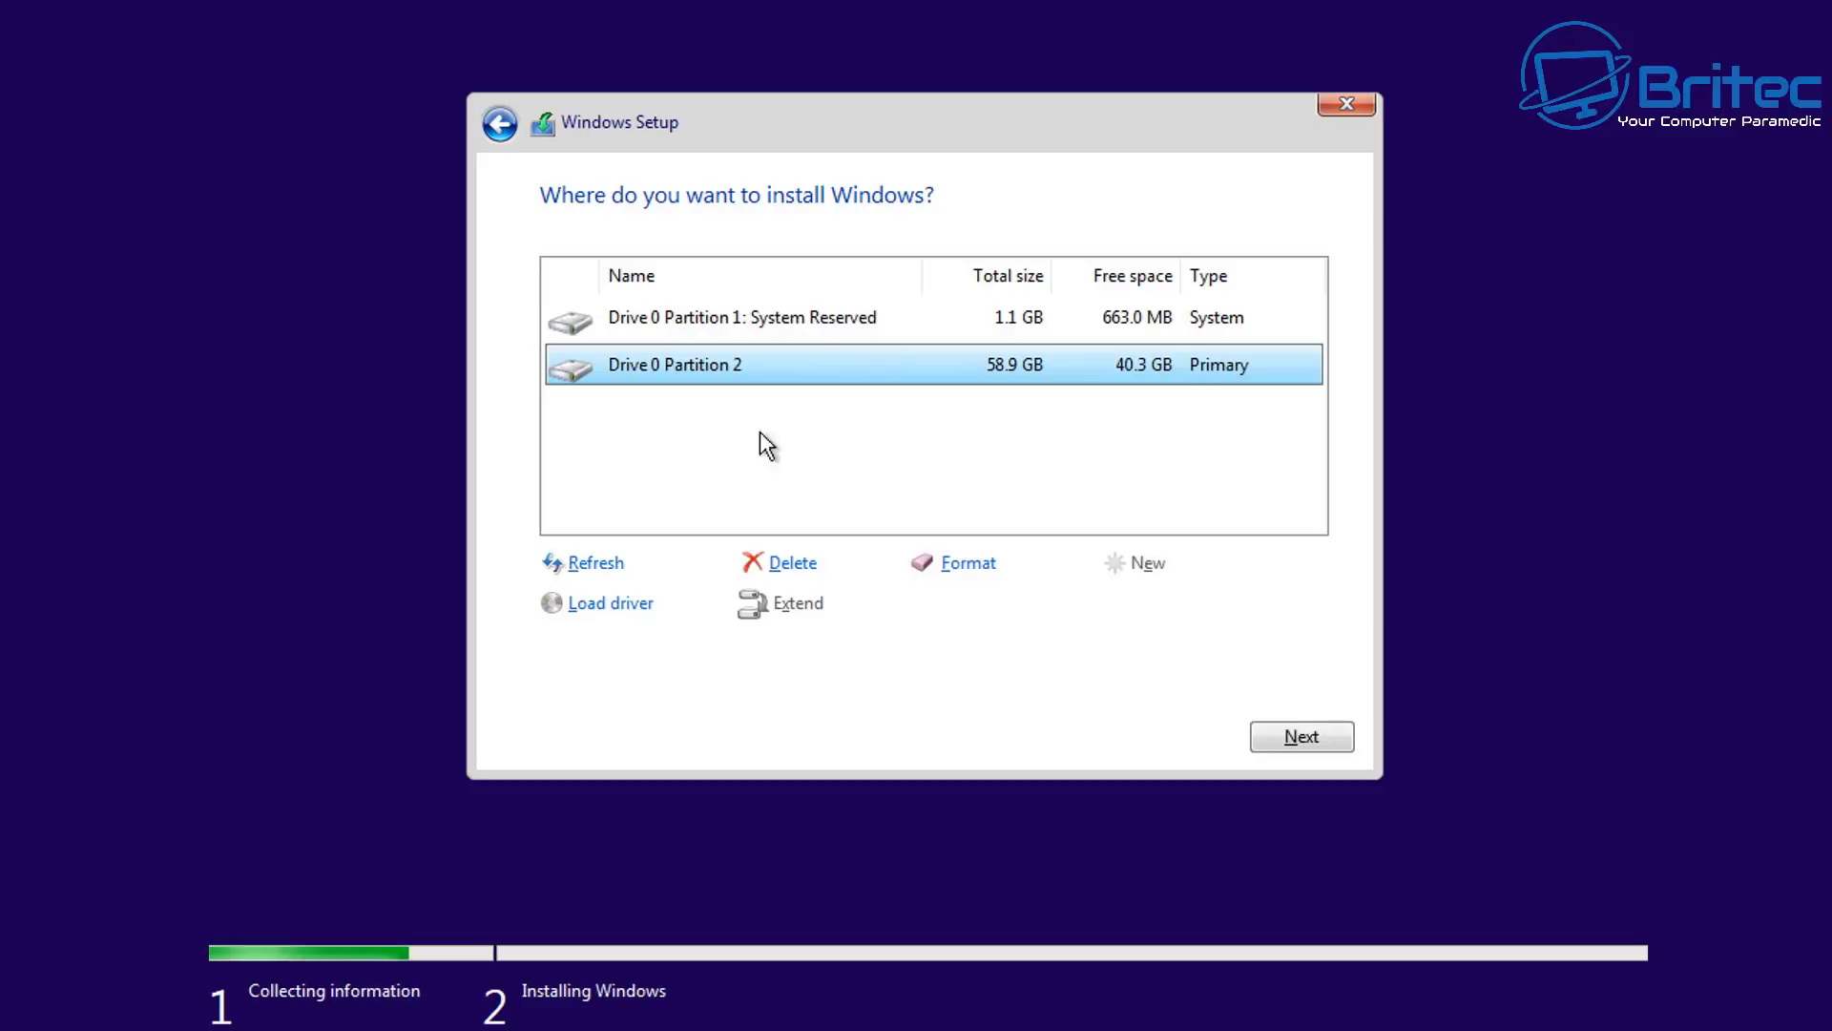
- Delete Drive 0 Partition 2 and the System Reserved partition, confirming the loss of their data
left_click(790, 567)
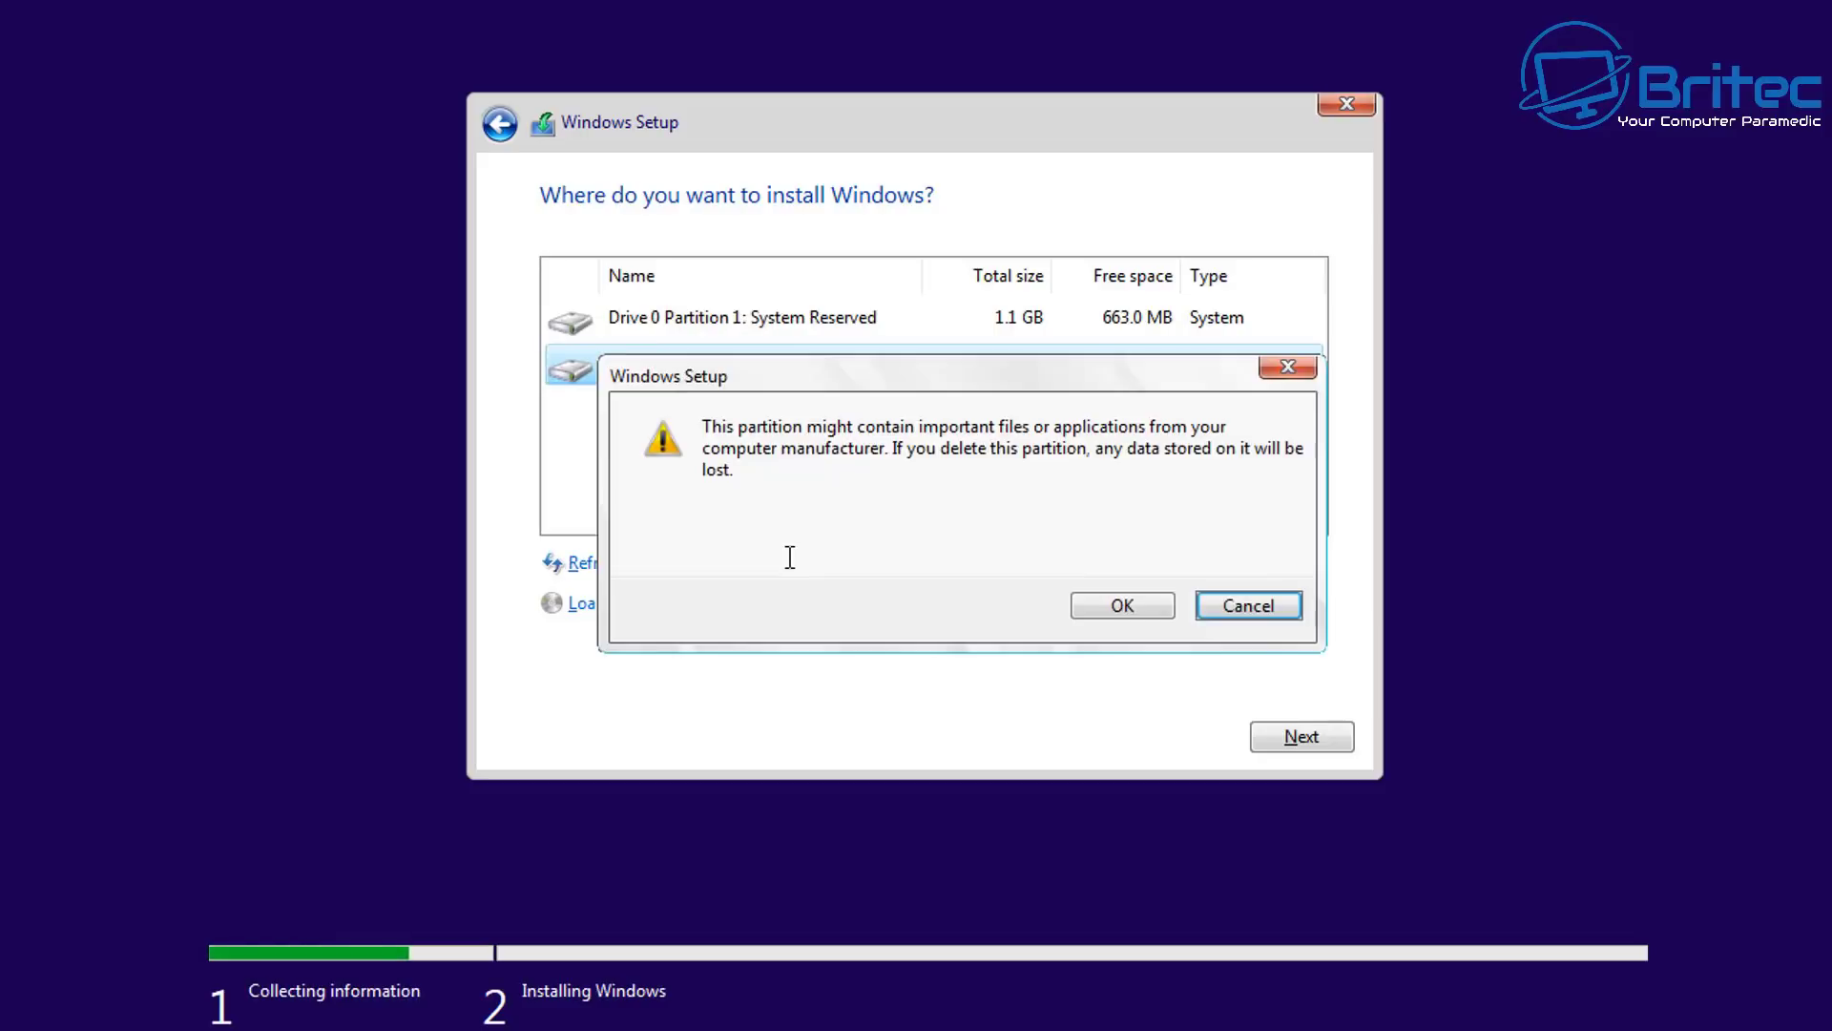
left_click(1106, 610)
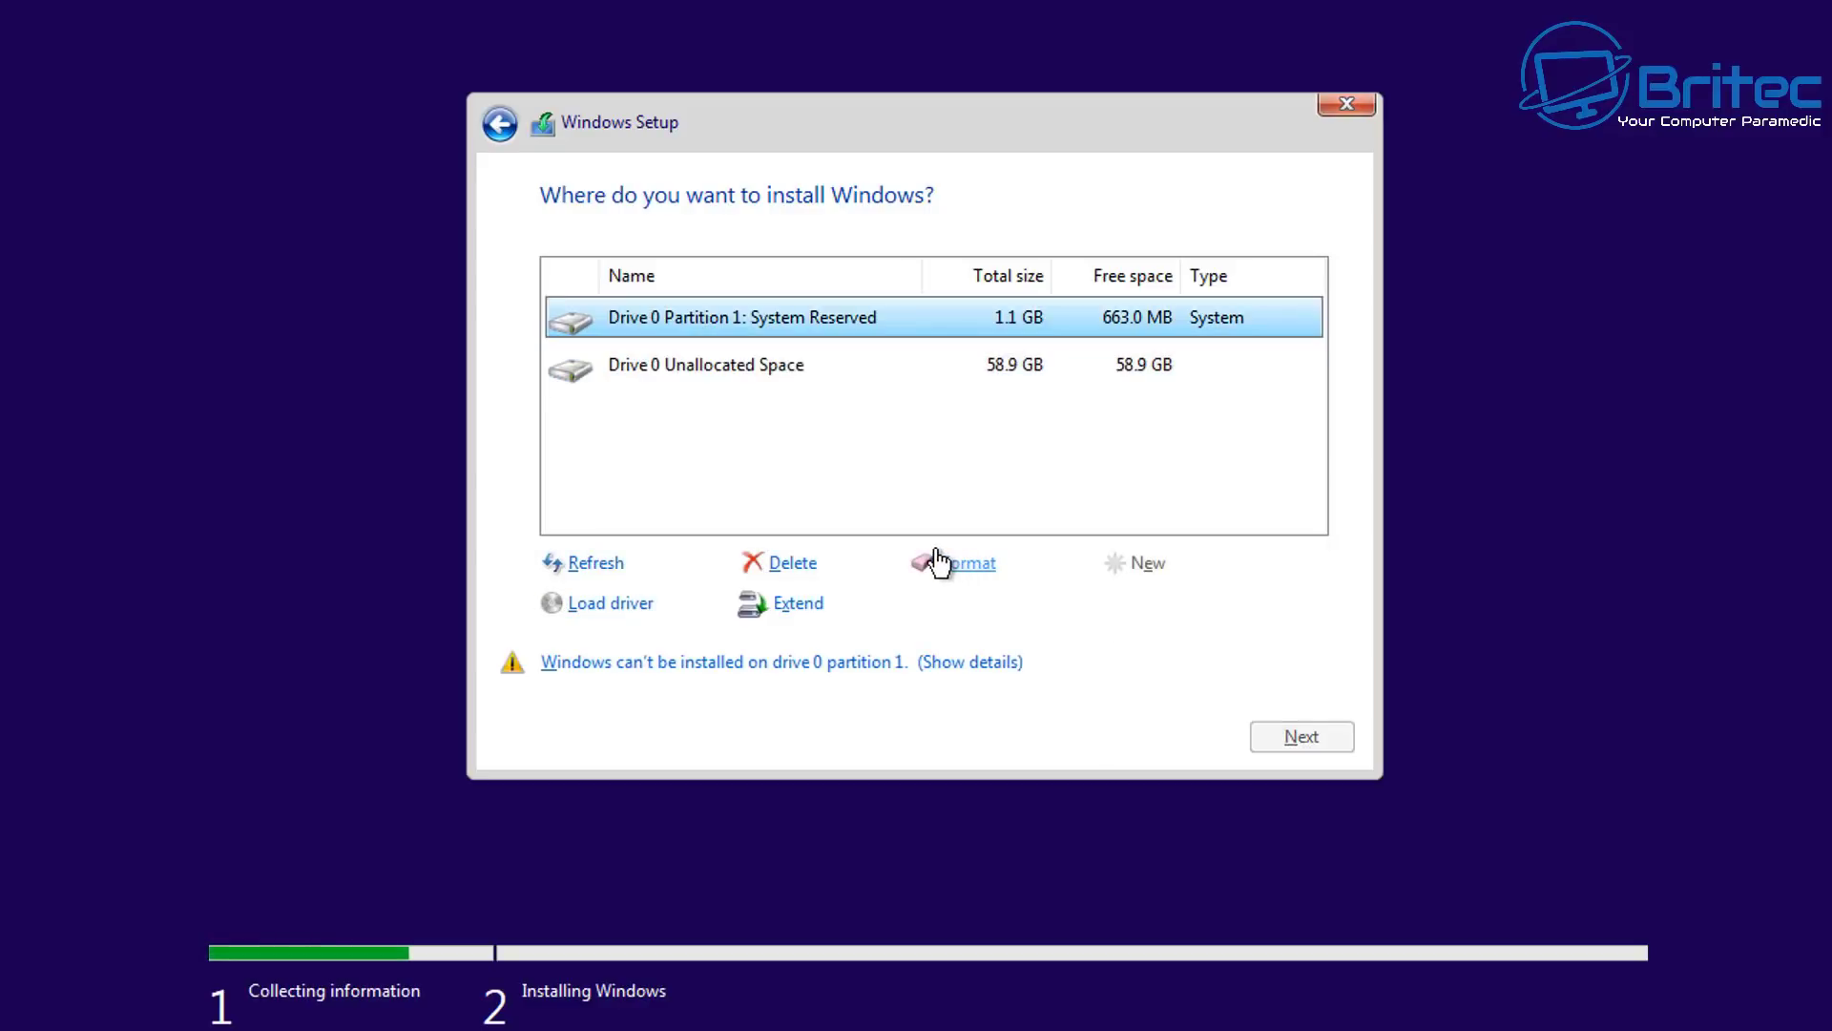
left_click(803, 565)
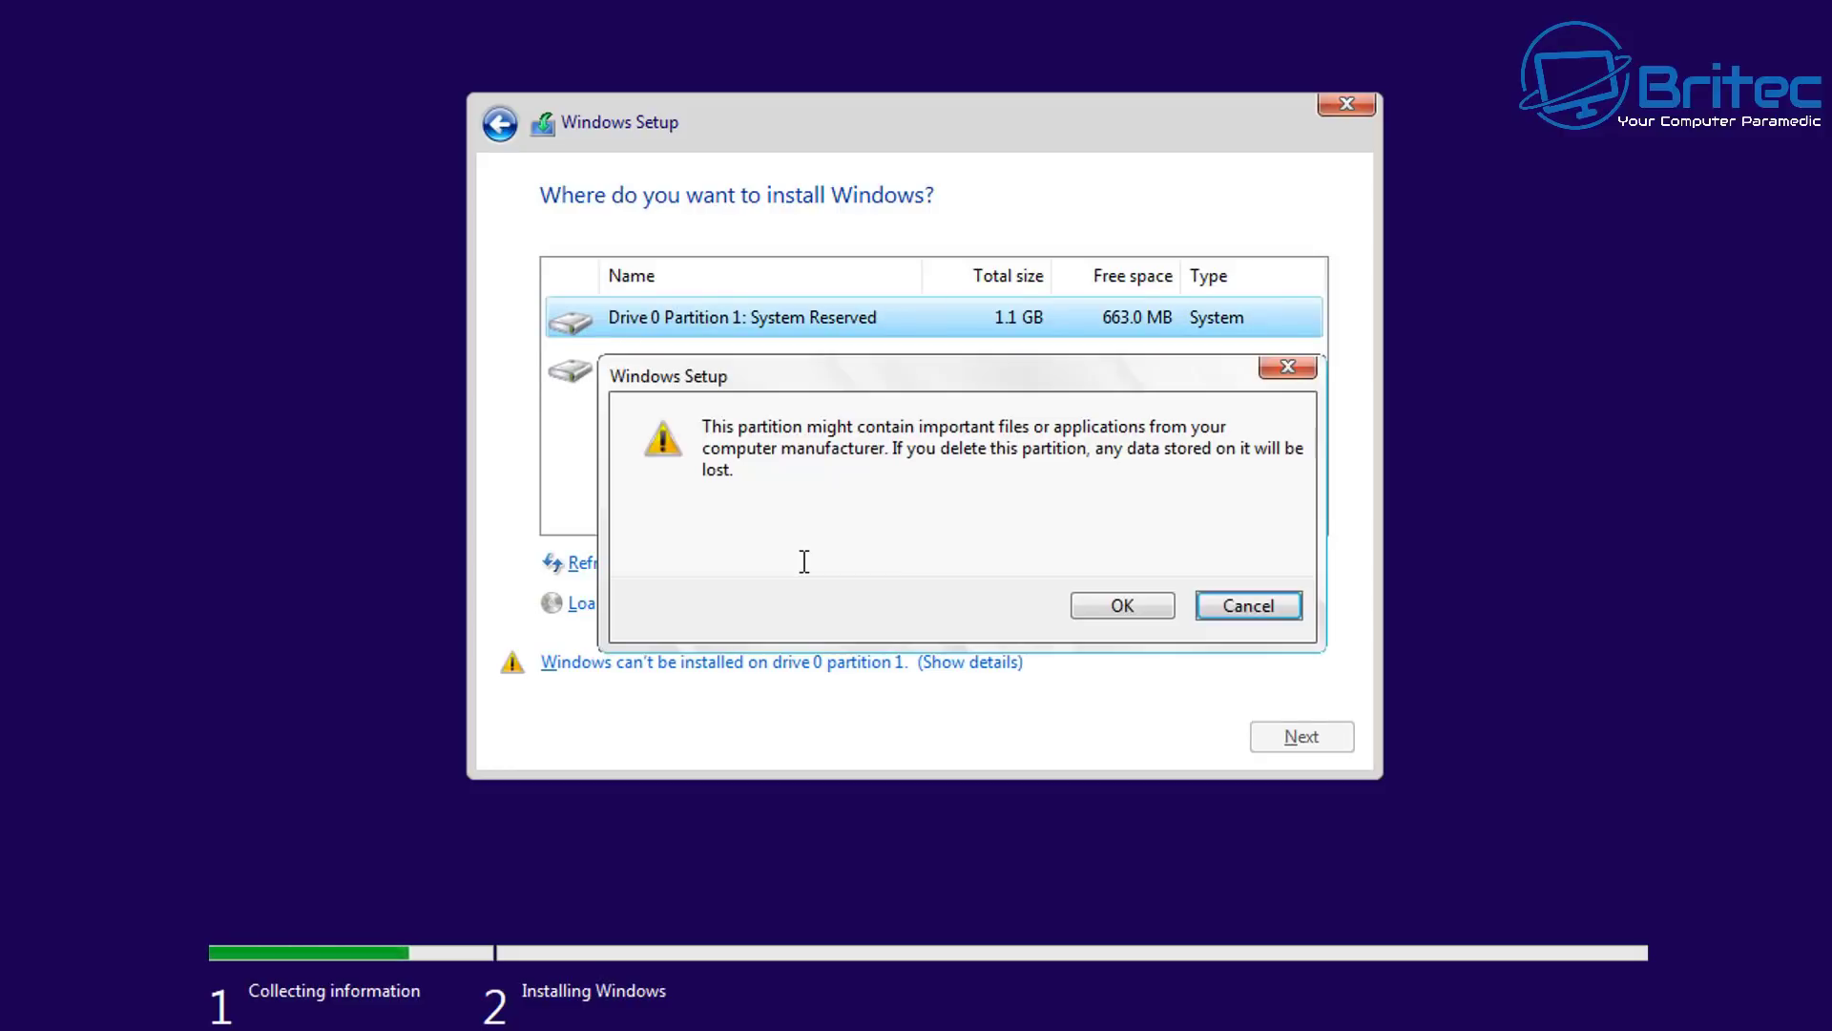
left_click(1085, 608)
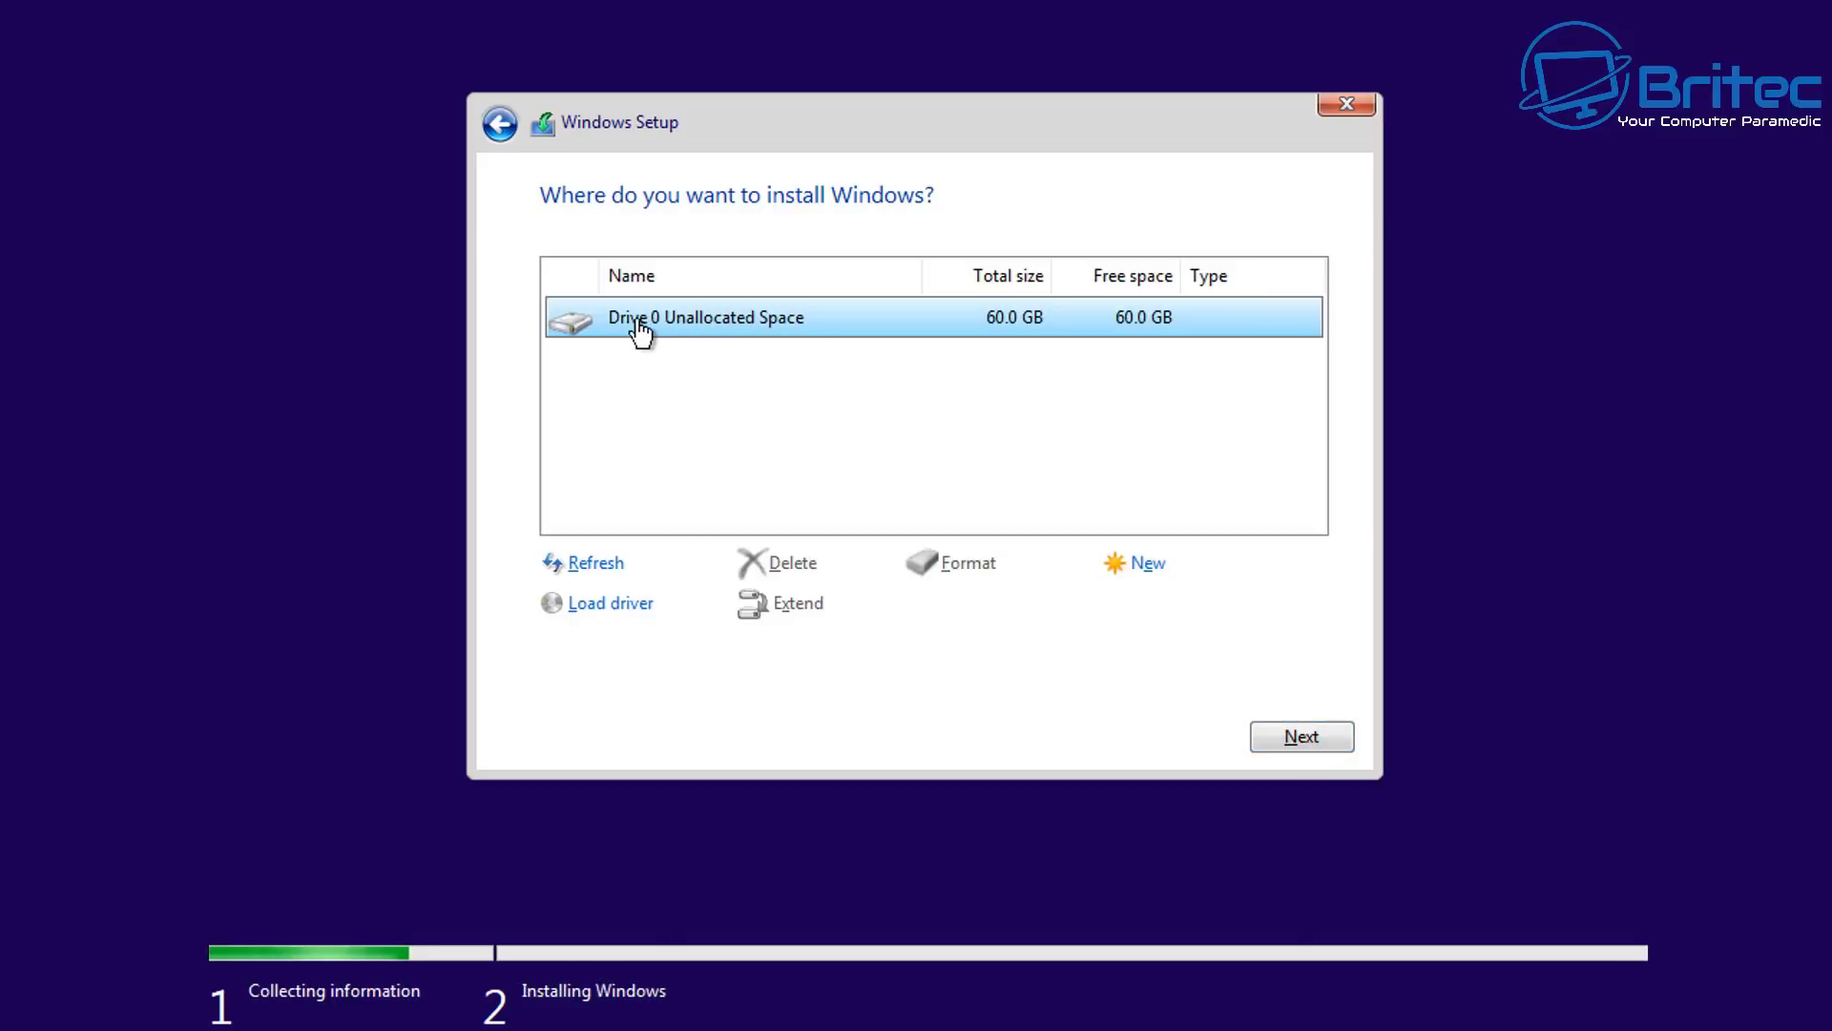
- Install Windows on the Drive 0 unallocated space and restart the computer immediately when Setup requires it
left_click(1296, 740)
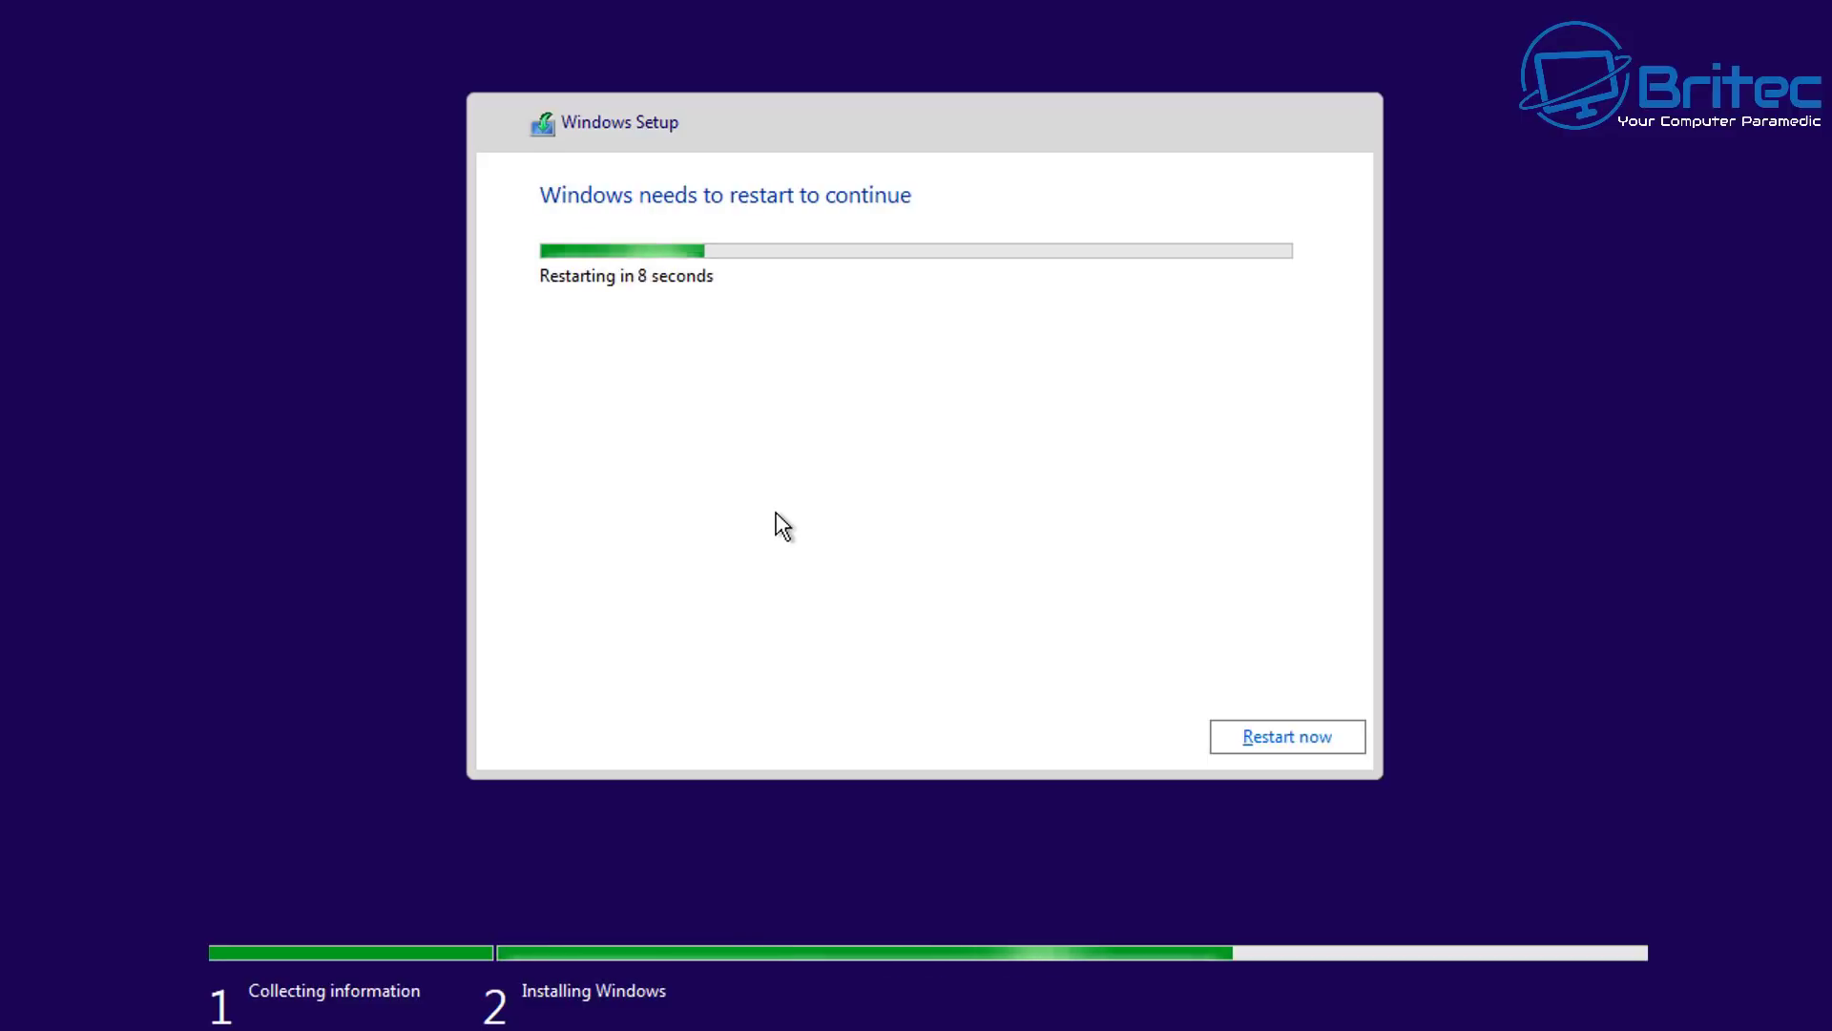
left_click(1292, 734)
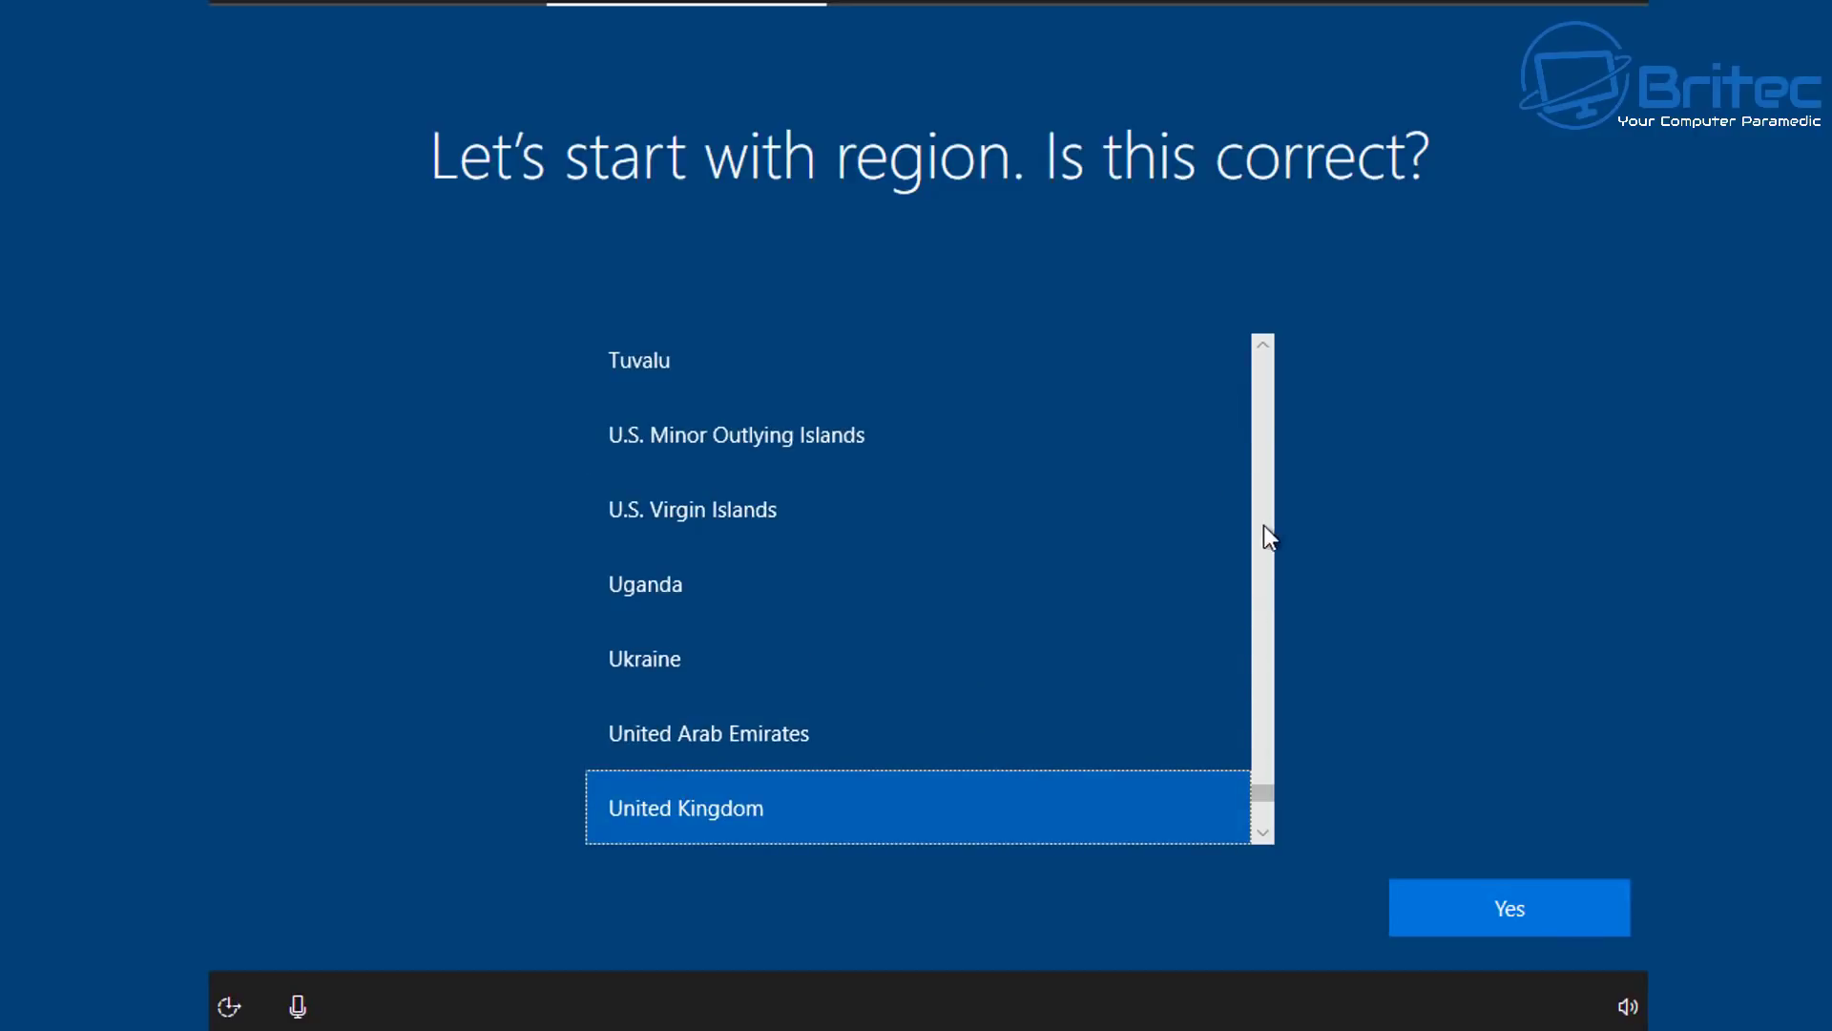
- Confirm United Kingdom as the region and keyboard layout, and skip adding a second keyboard layout
left_click(1527, 914)
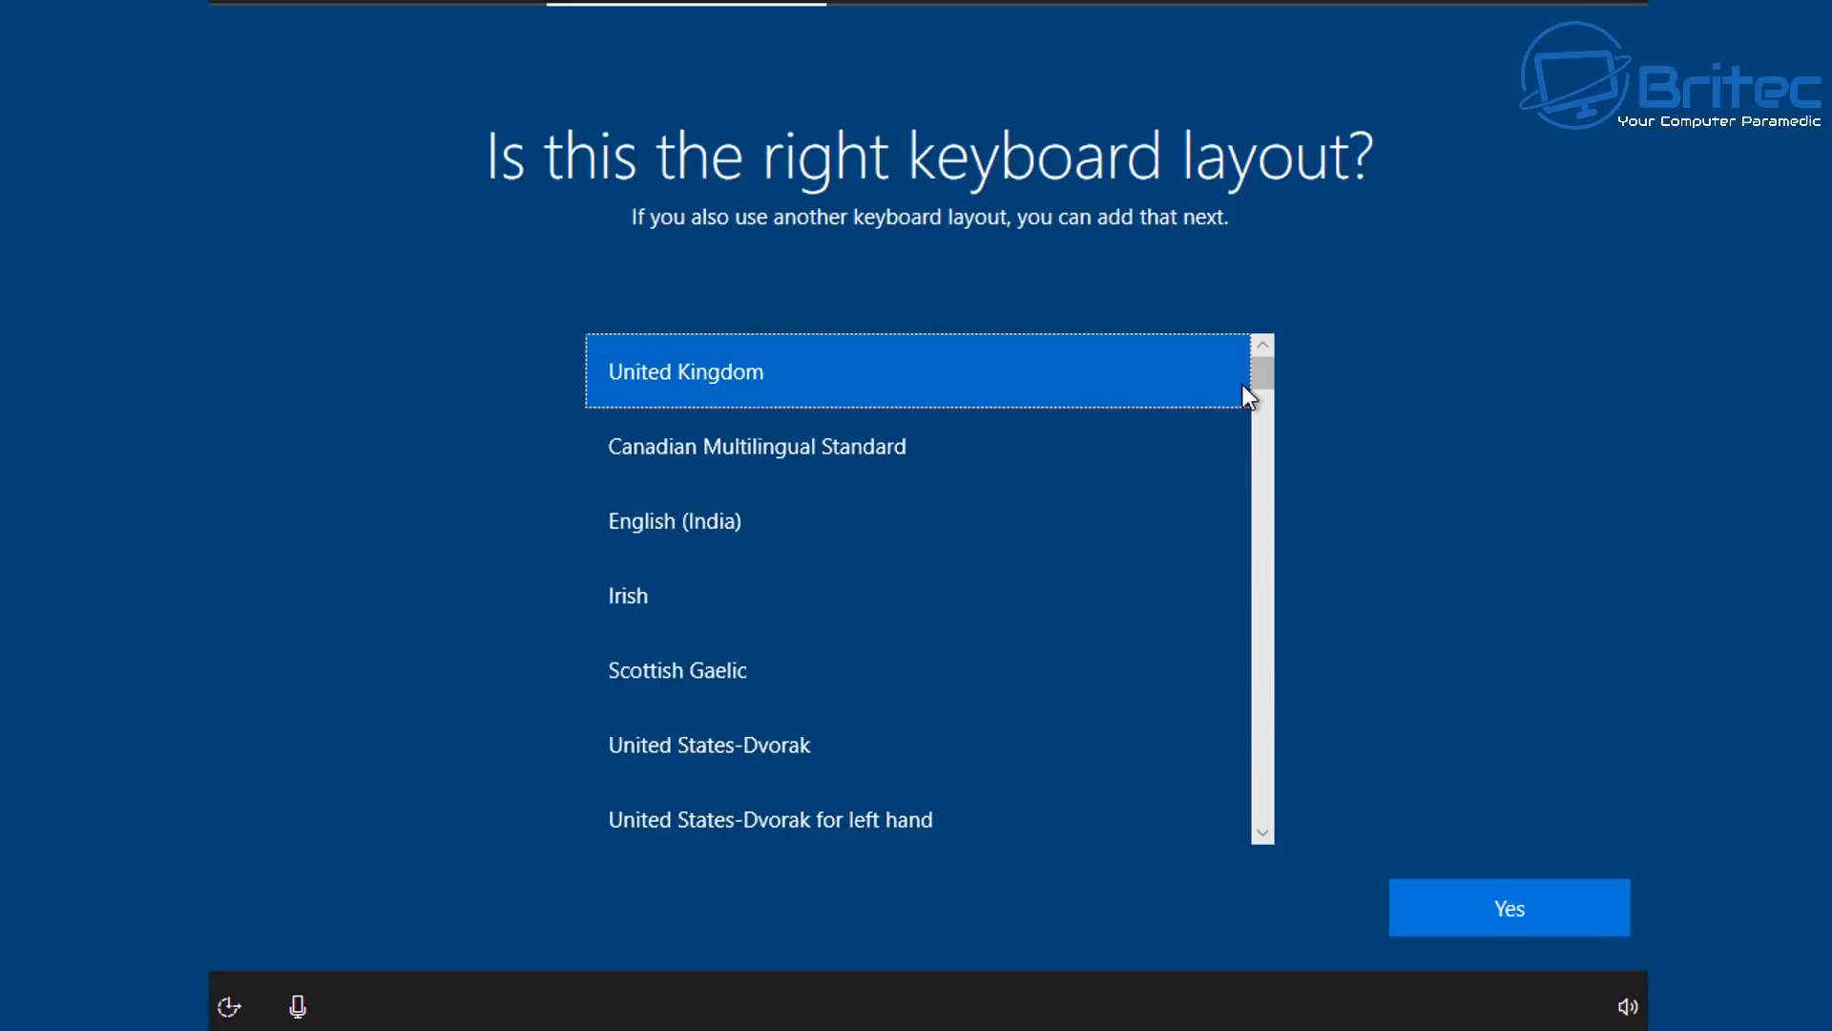
left_click_drag(1260, 372, 1200, 336)
left_click(1464, 913)
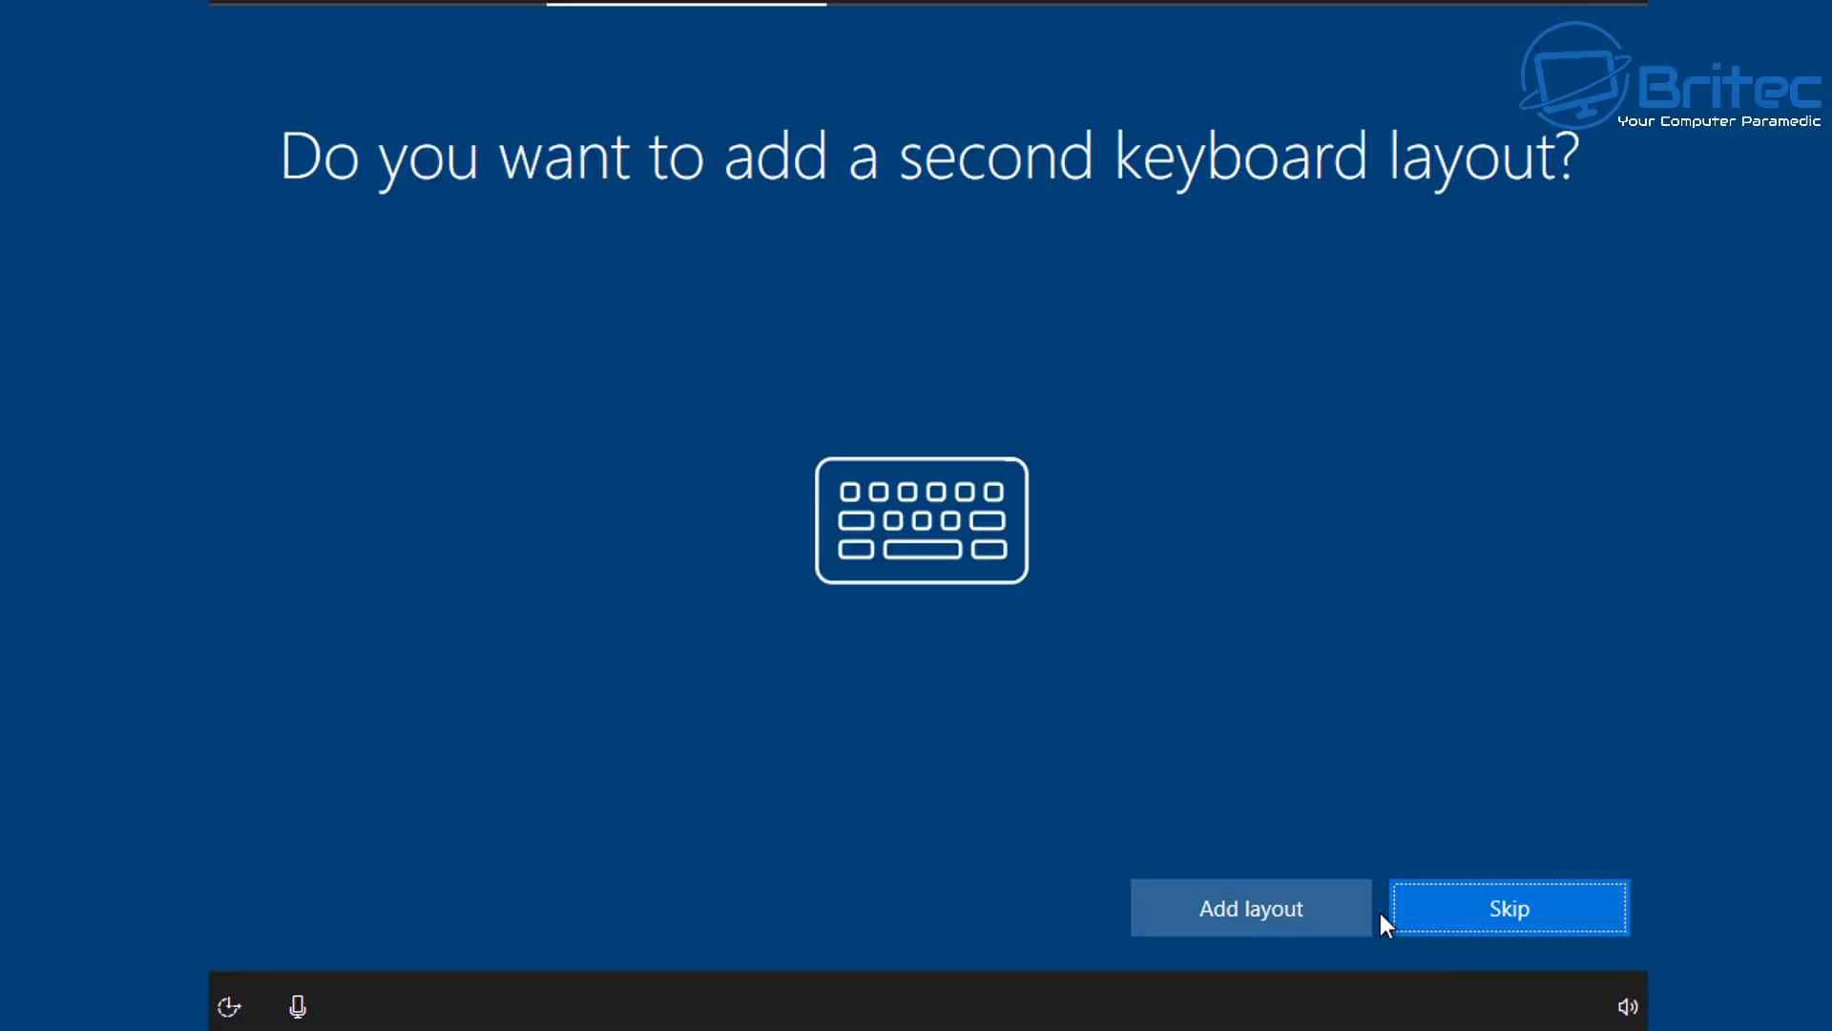
left_click(1440, 914)
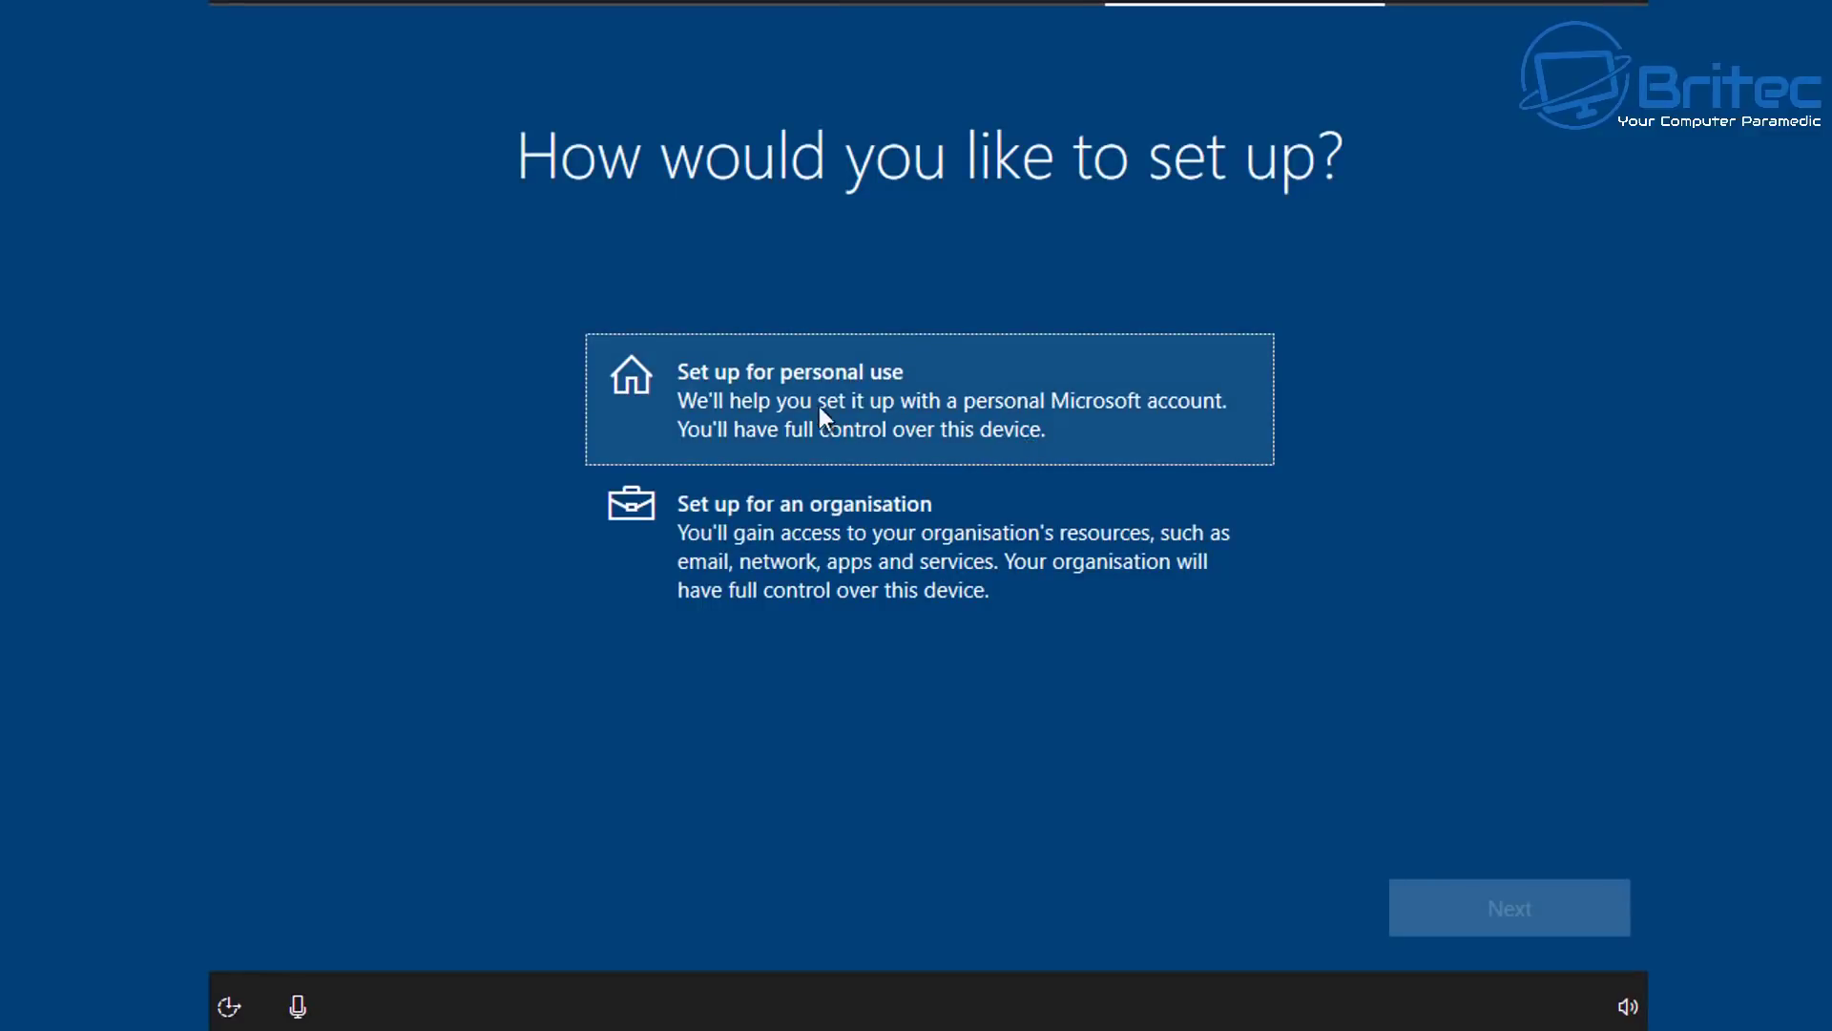
- Choose to set up the device for personal use and continue to the Microsoft sign-in
left_click(802, 406)
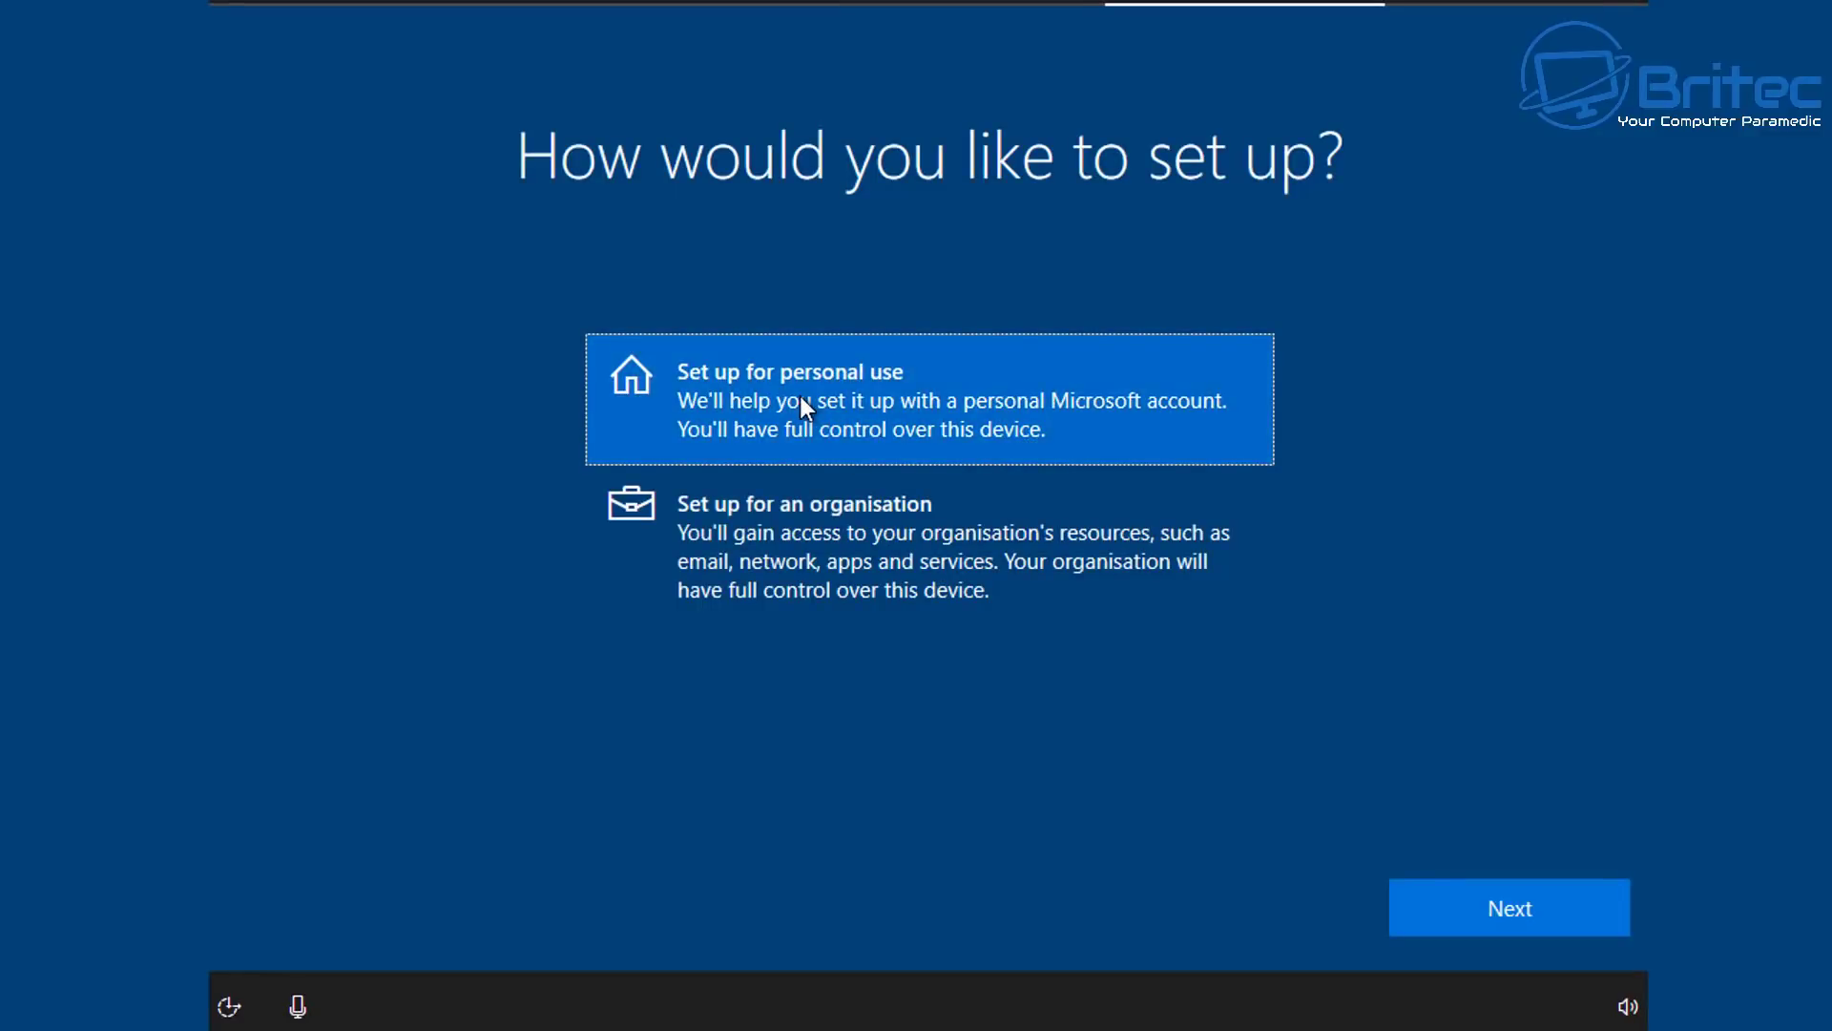
left_click(1512, 905)
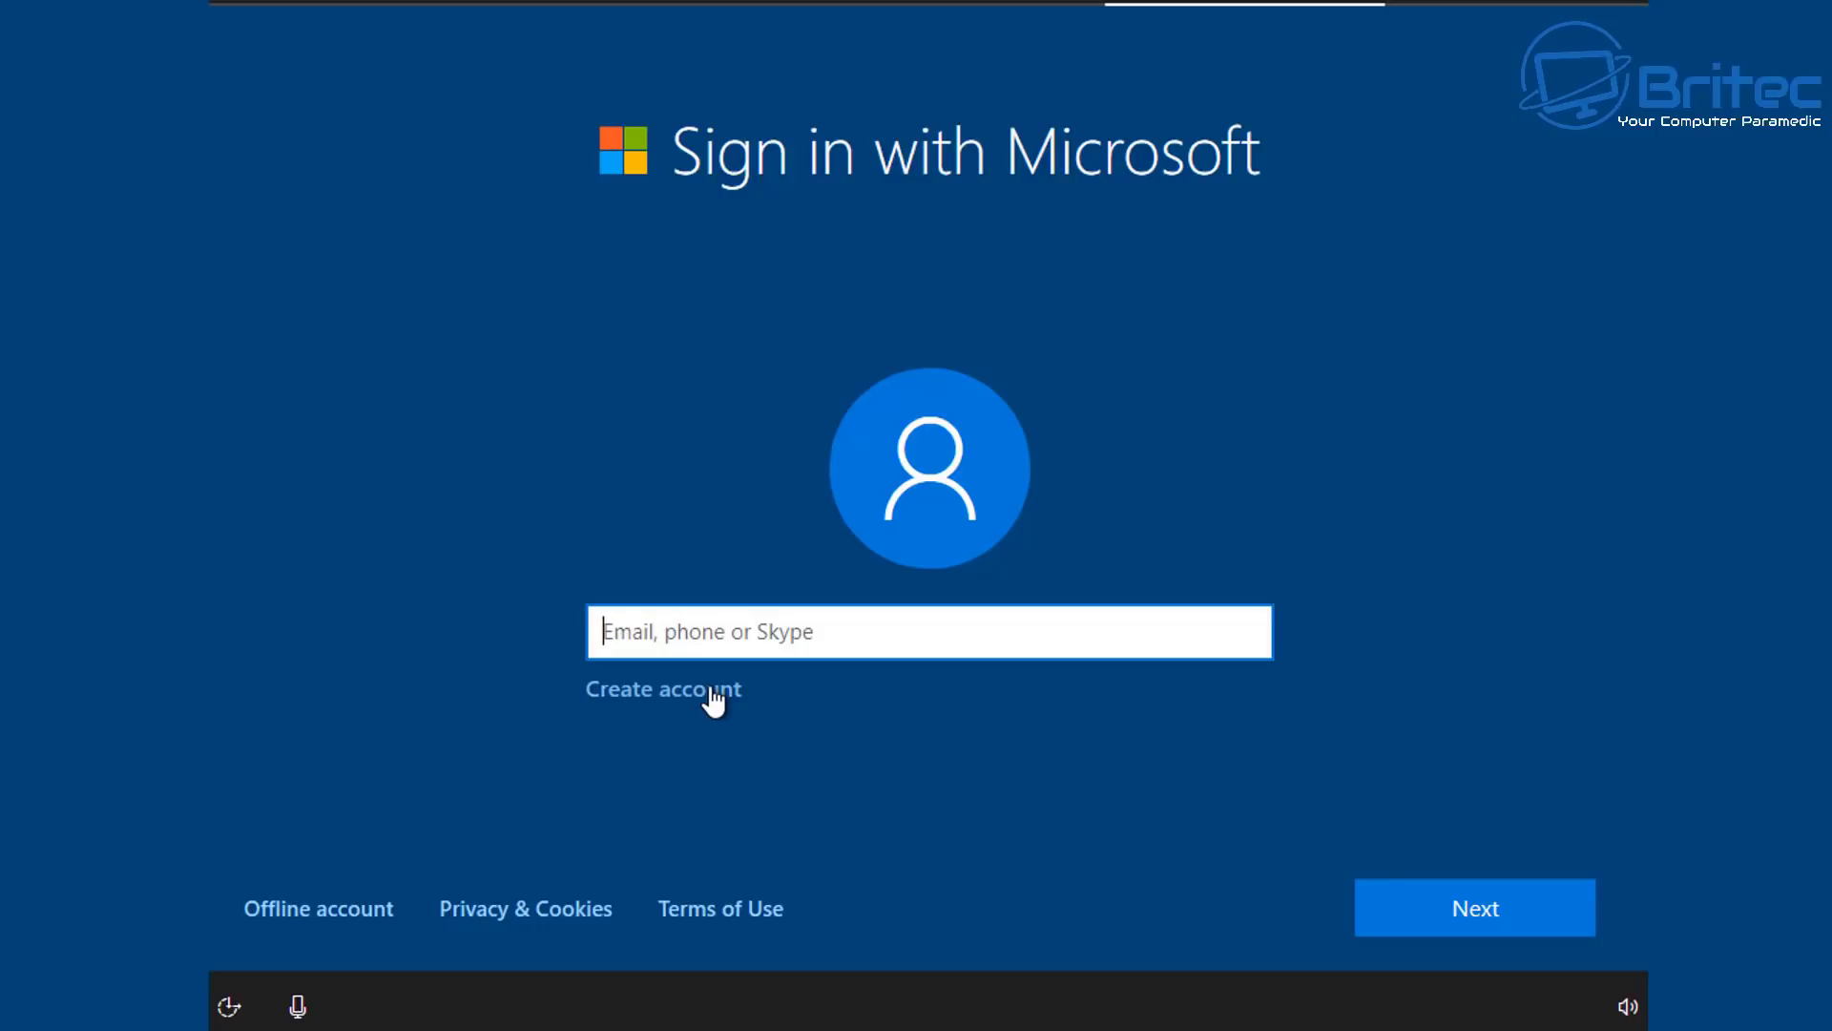
- Choose an offline account with the limited experience and name the local account Britec
left_click(296, 920)
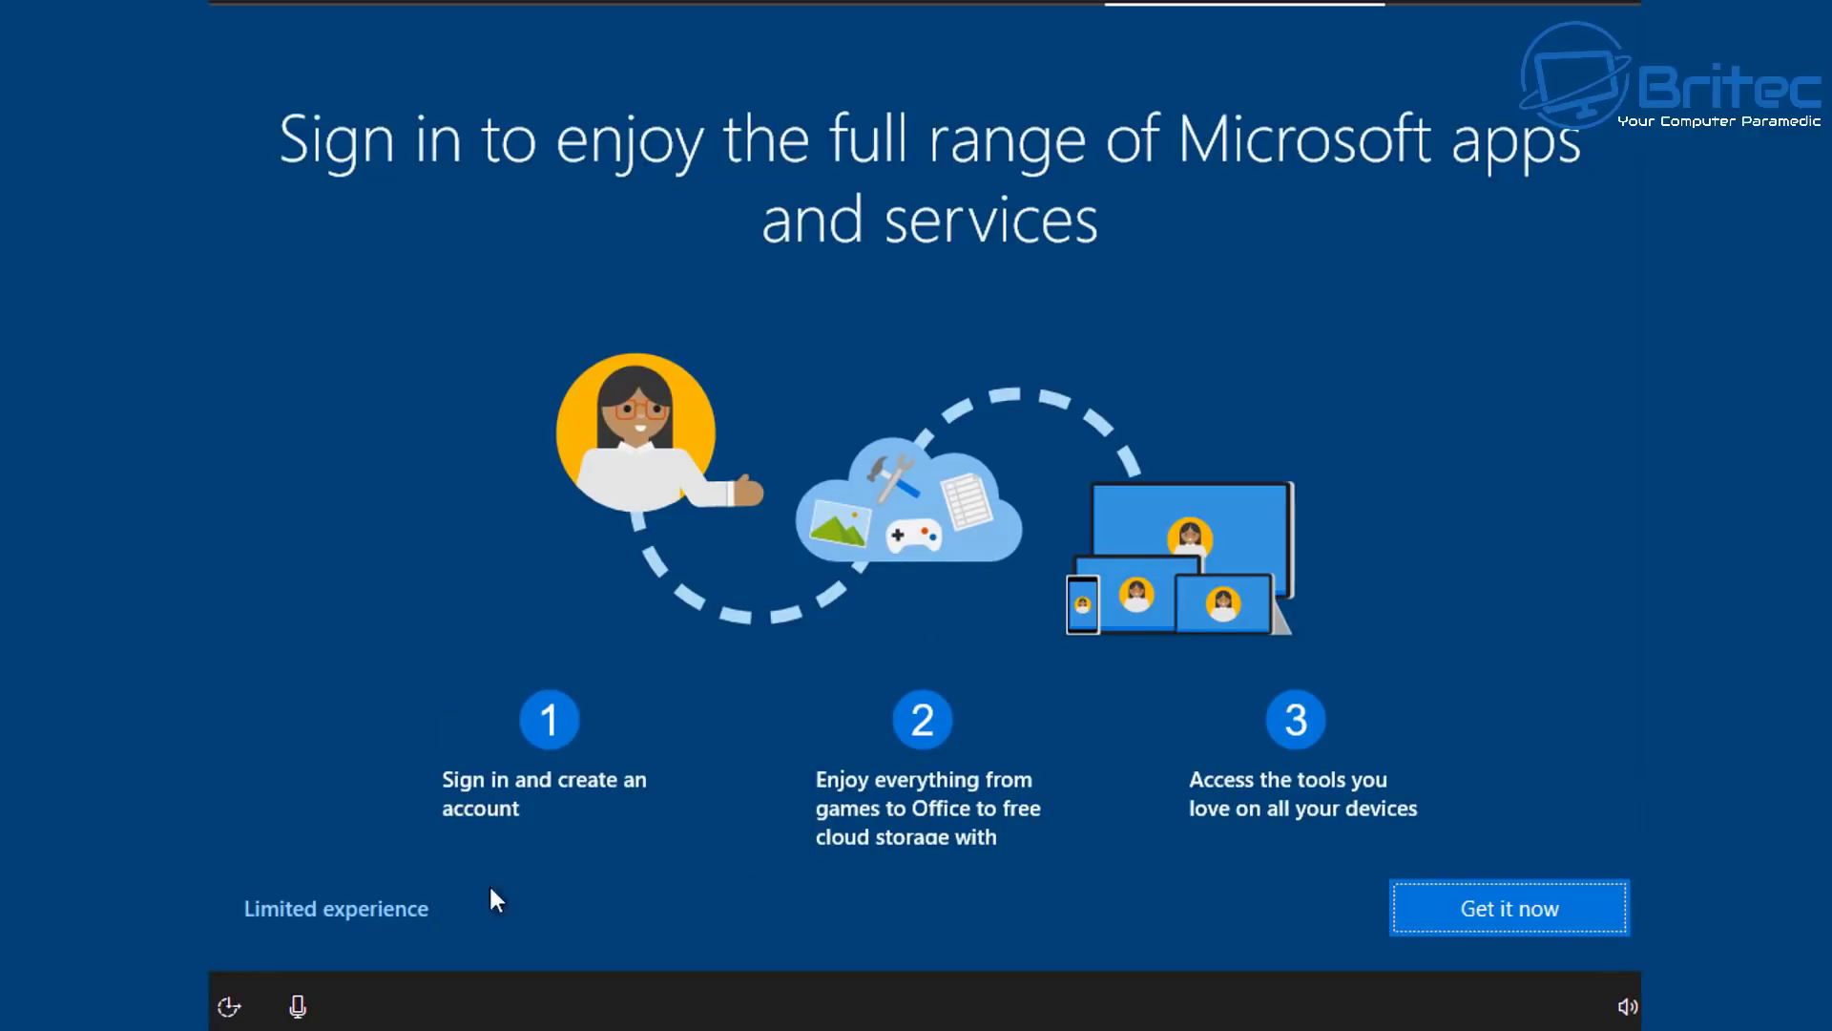
left_click(375, 913)
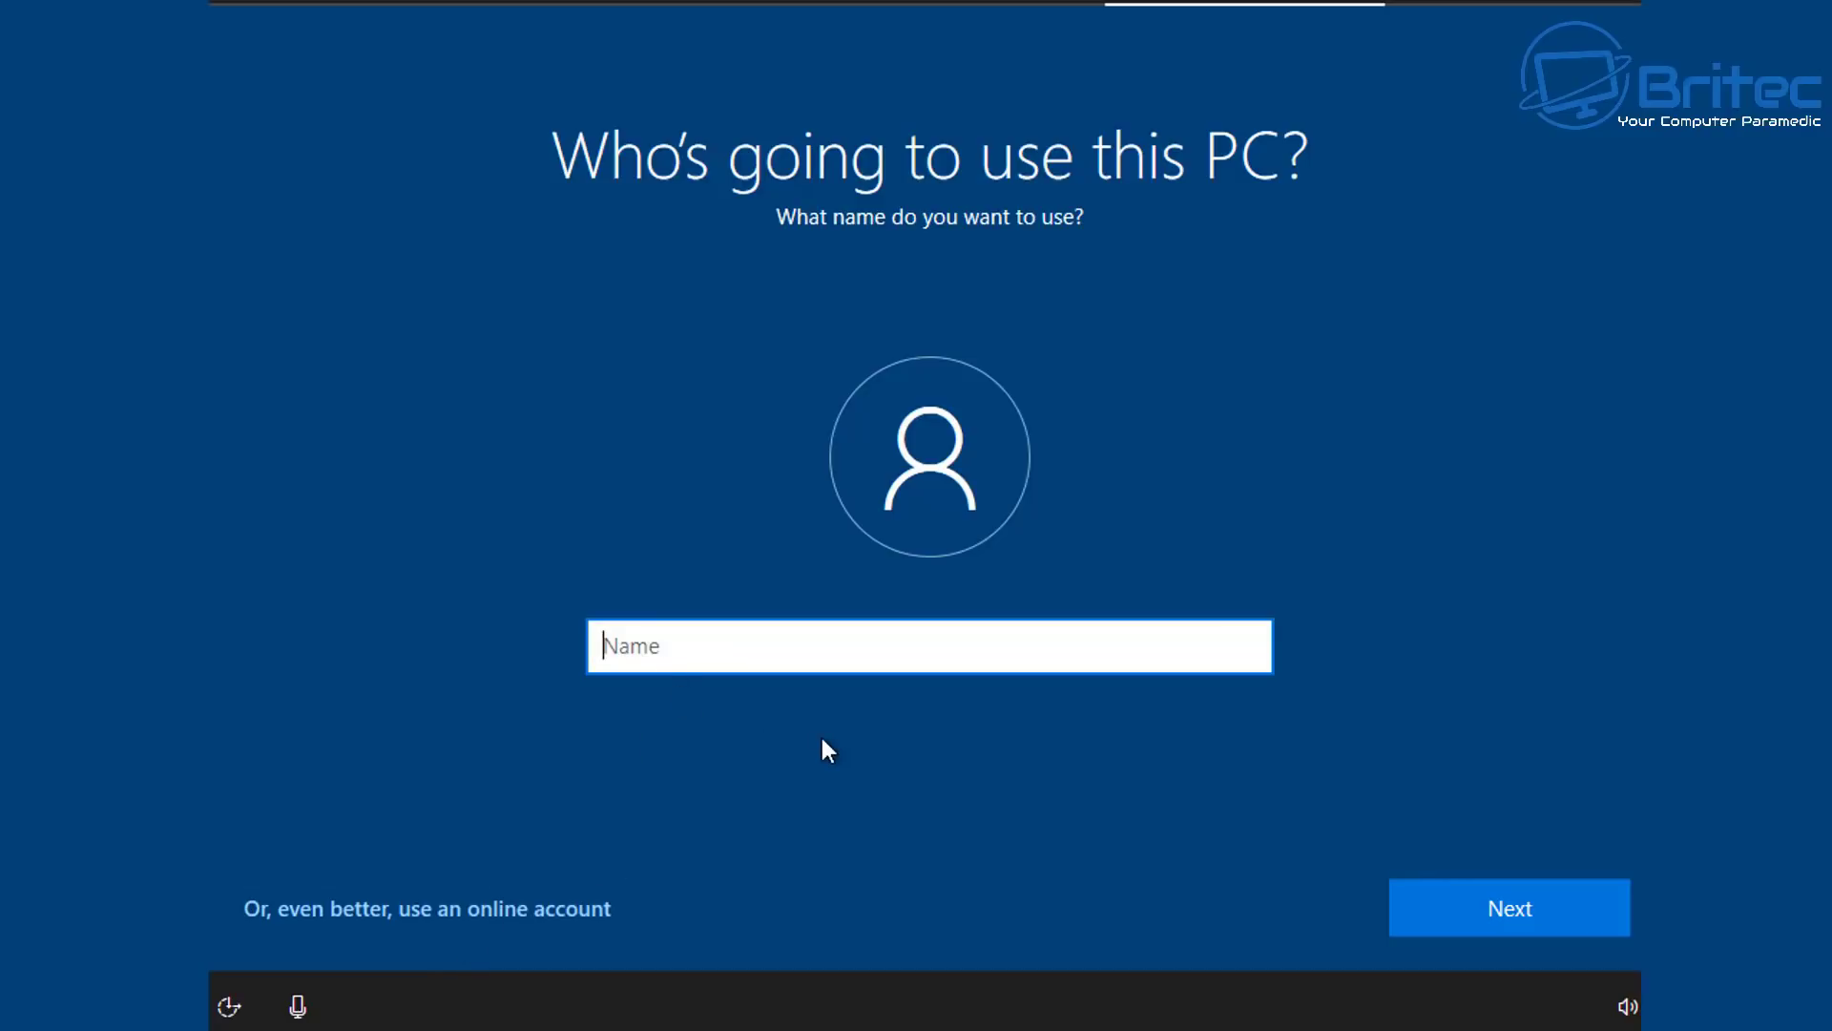
type("Britec")
left_click(1452, 907)
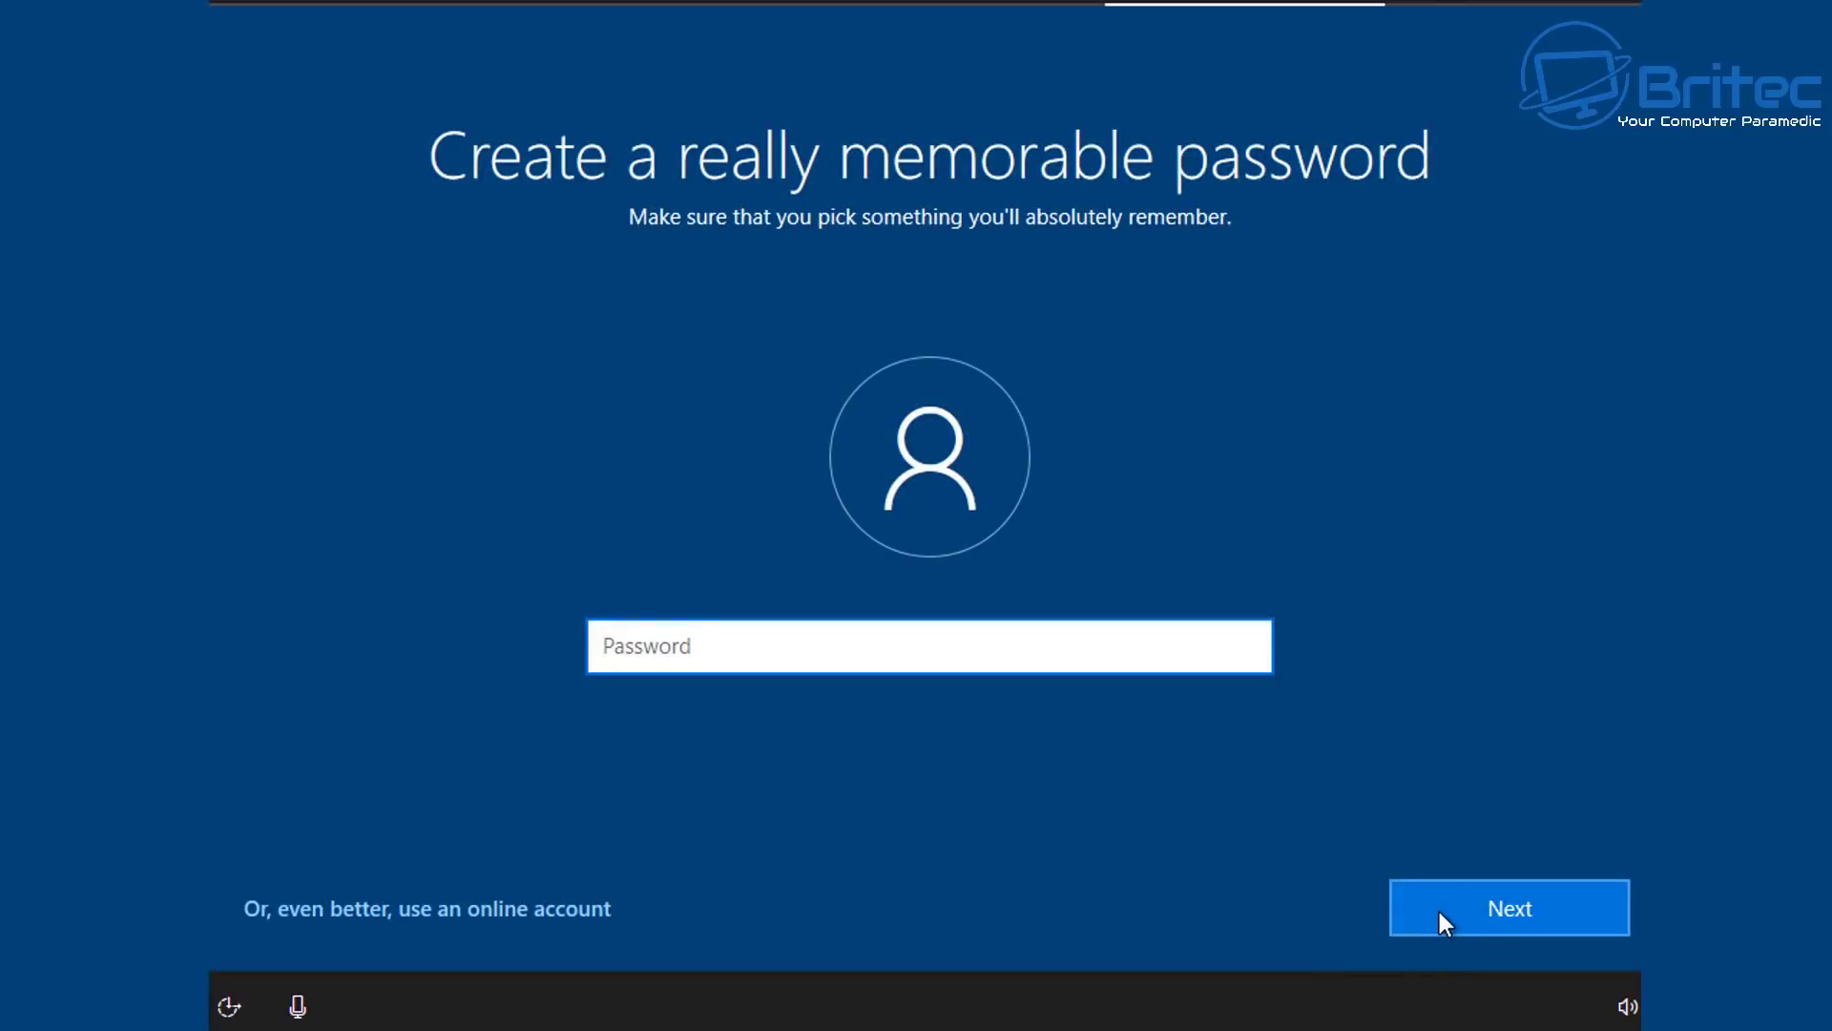
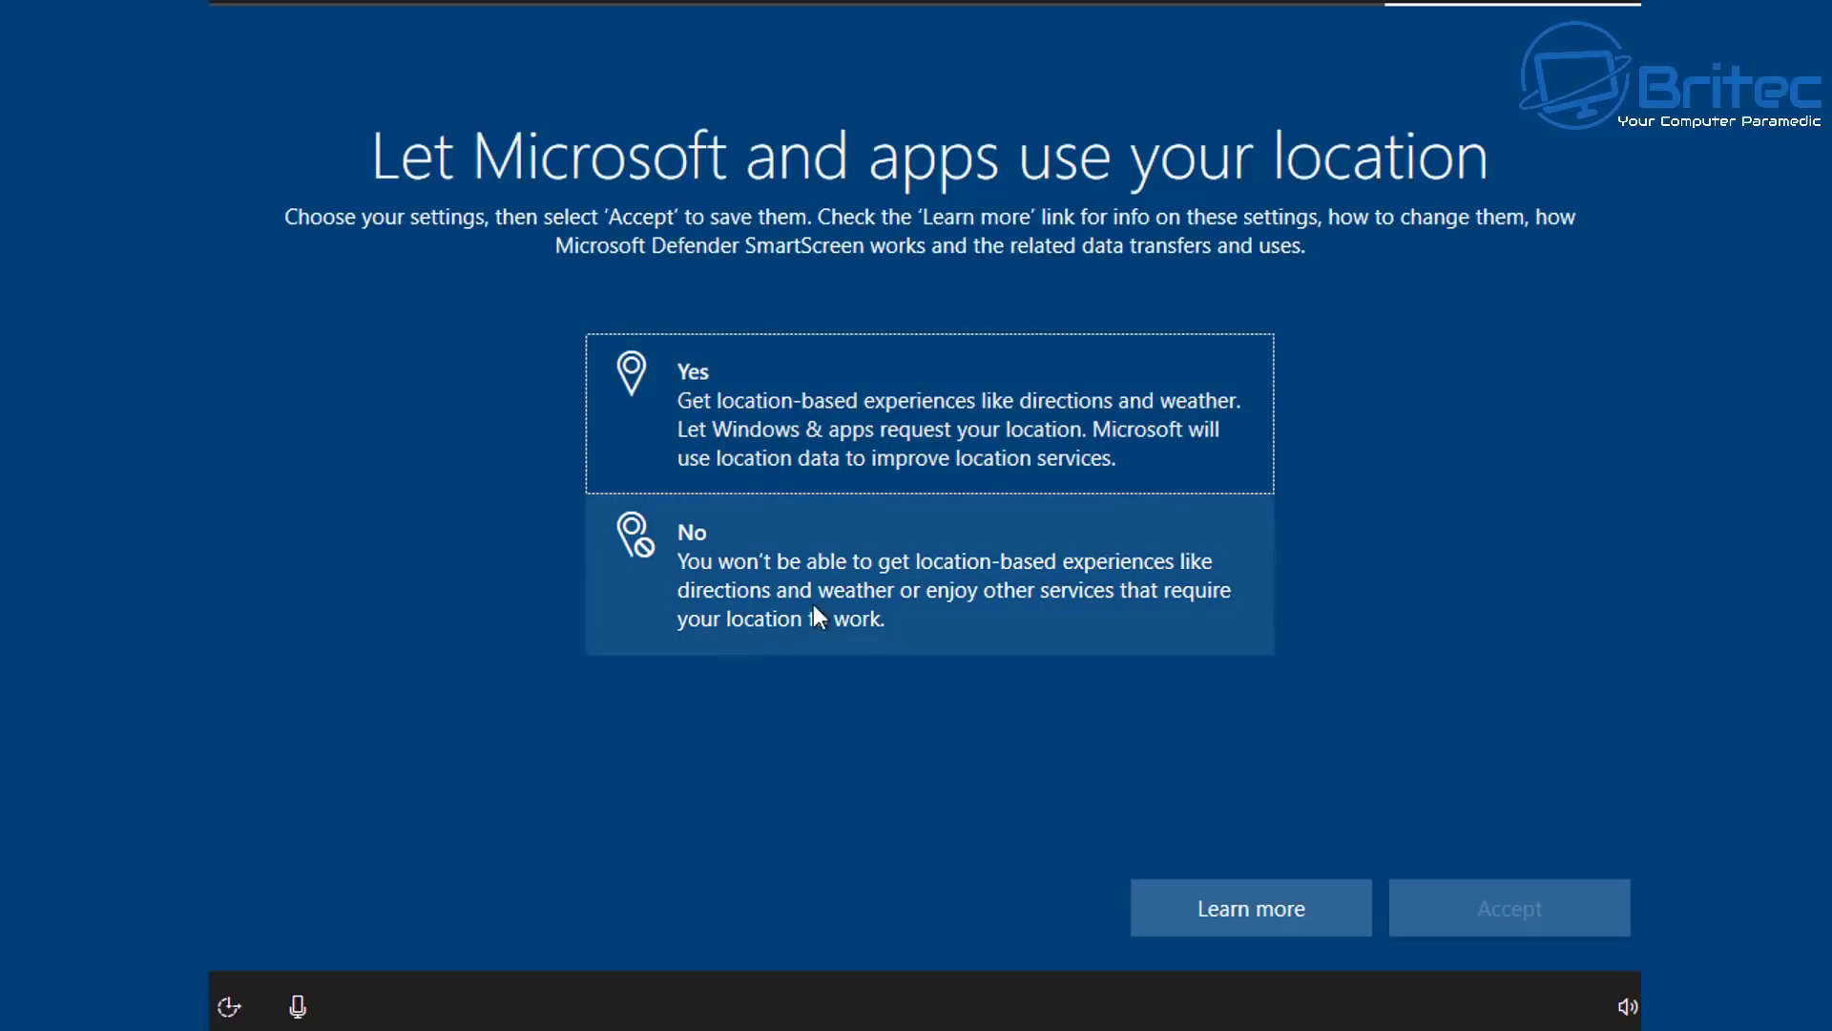
- Decline location access for Microsoft and apps, and turn down Find my device
left_click(818, 611)
left_click(1513, 939)
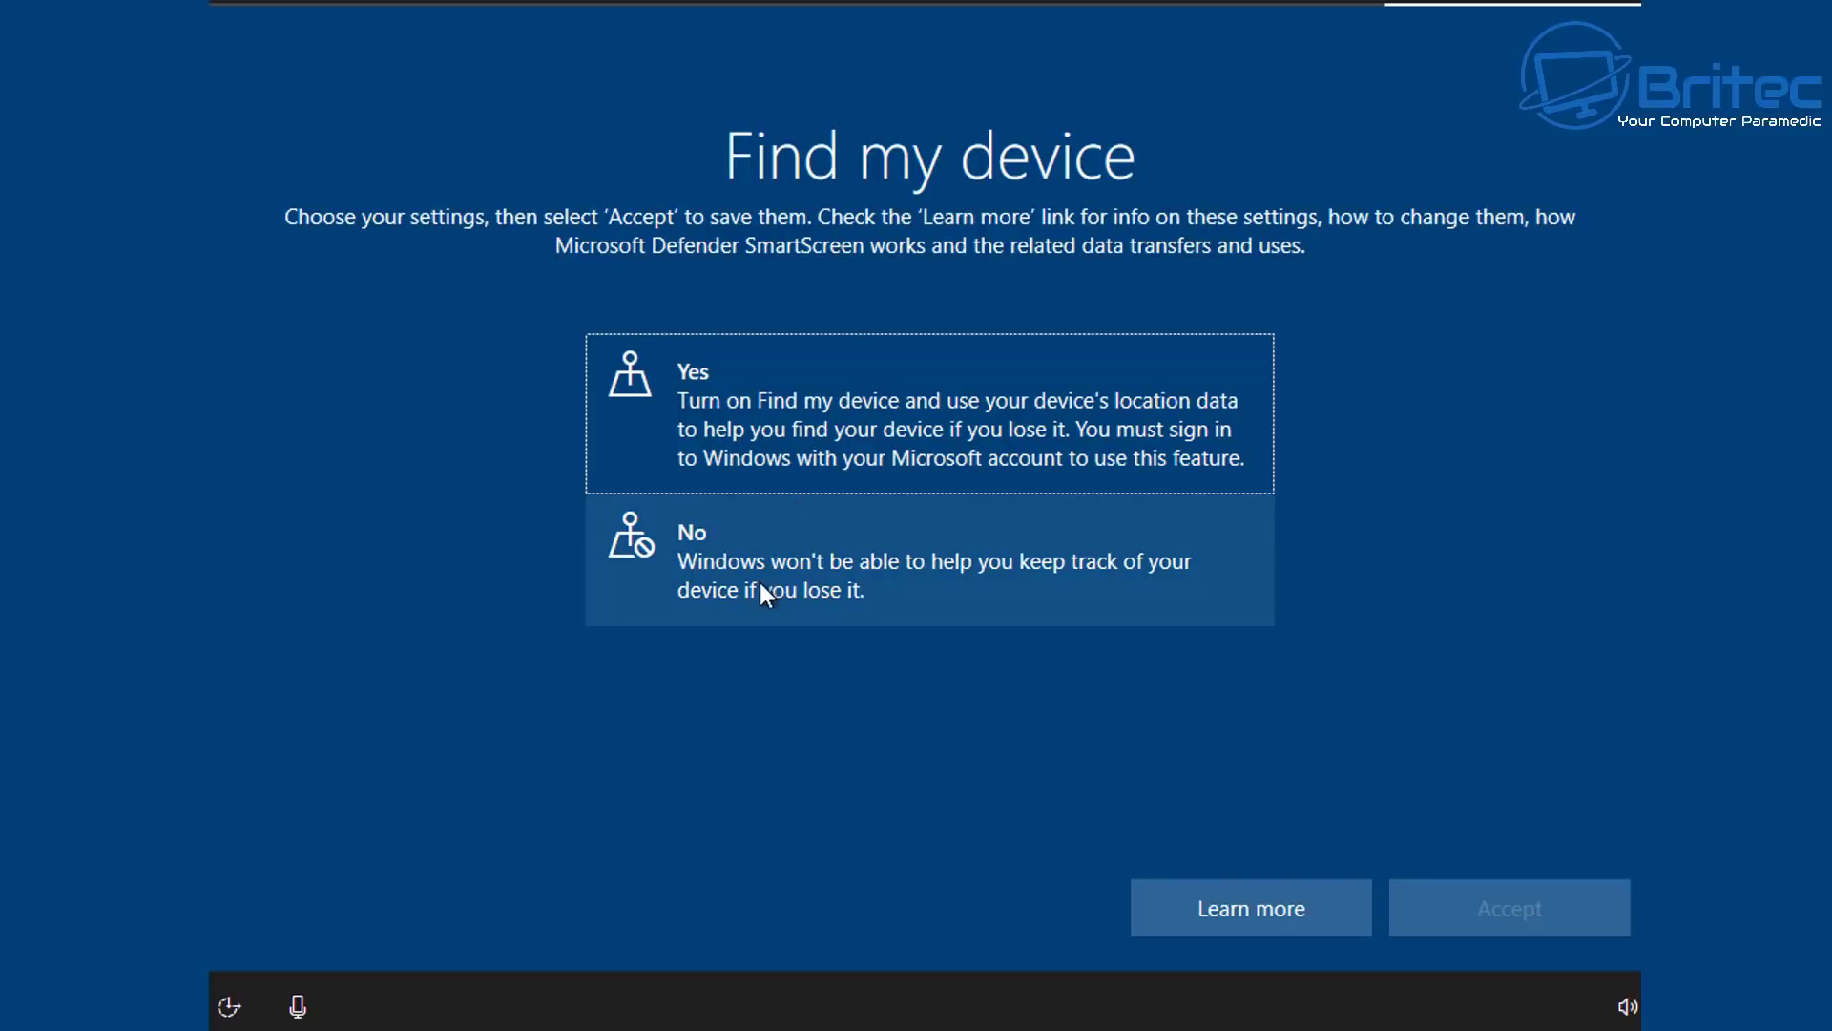
left_click(759, 582)
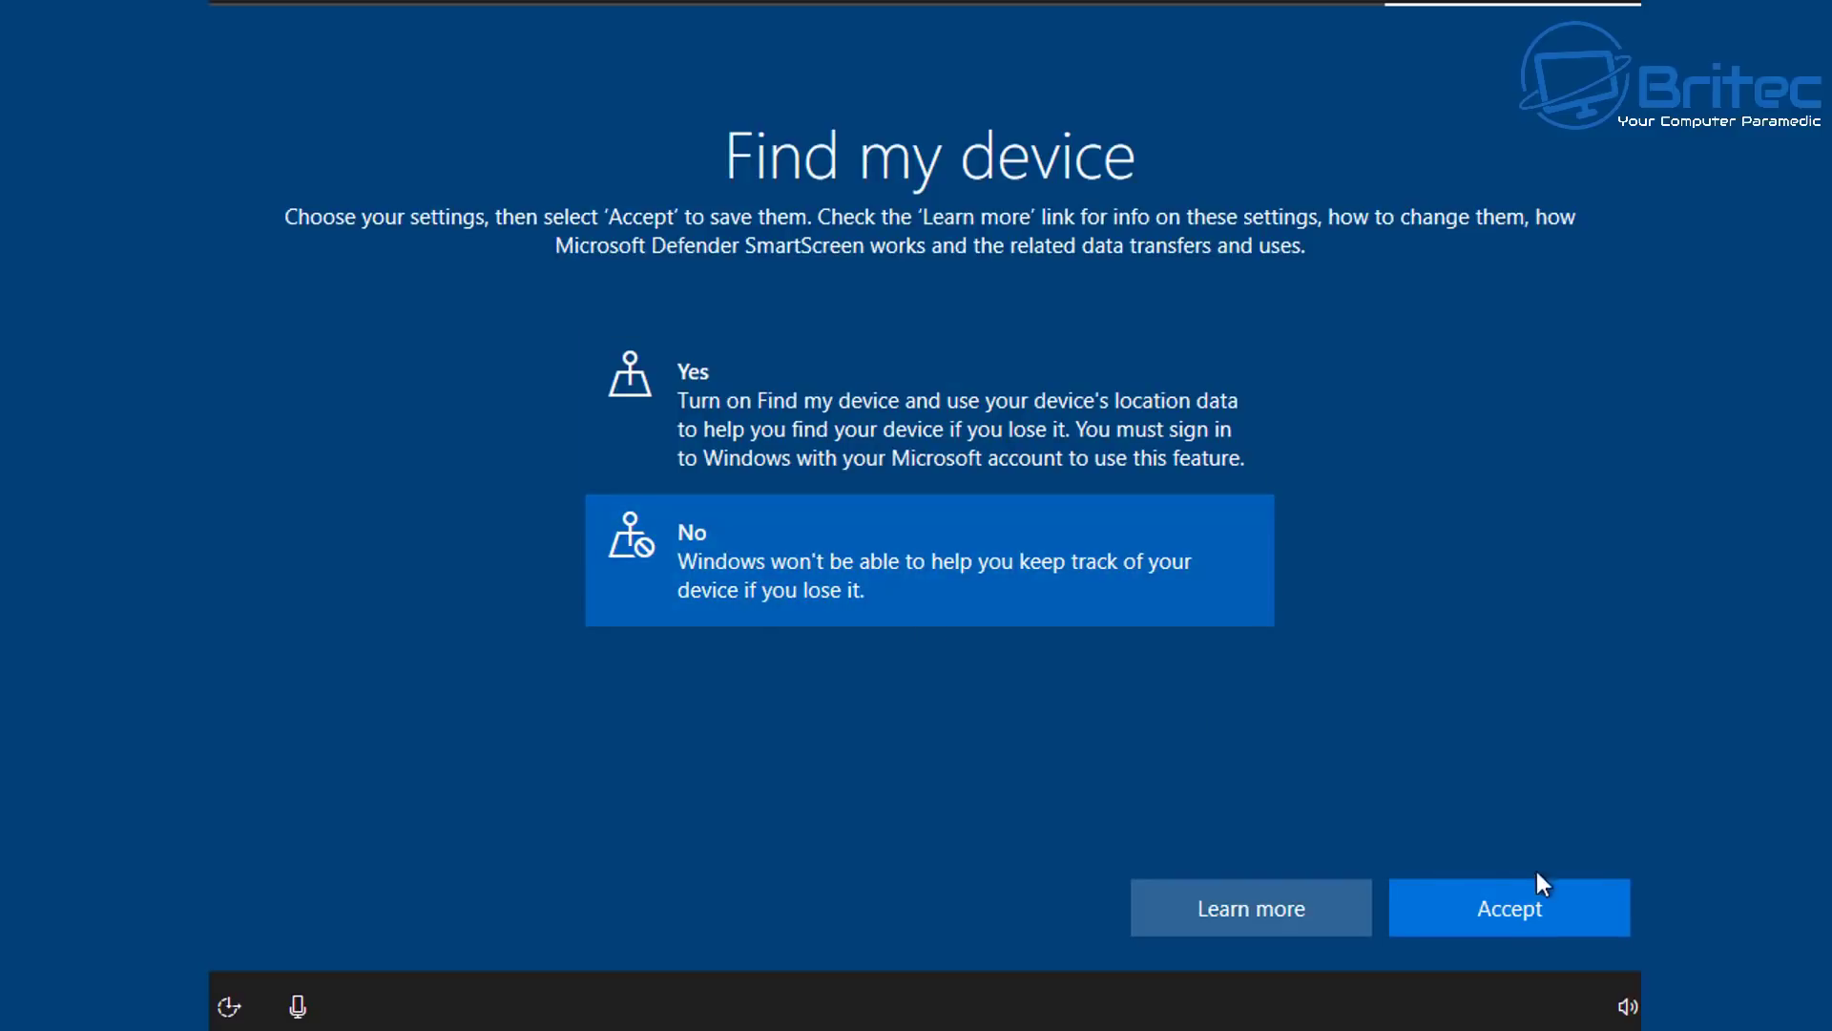
left_click(1510, 919)
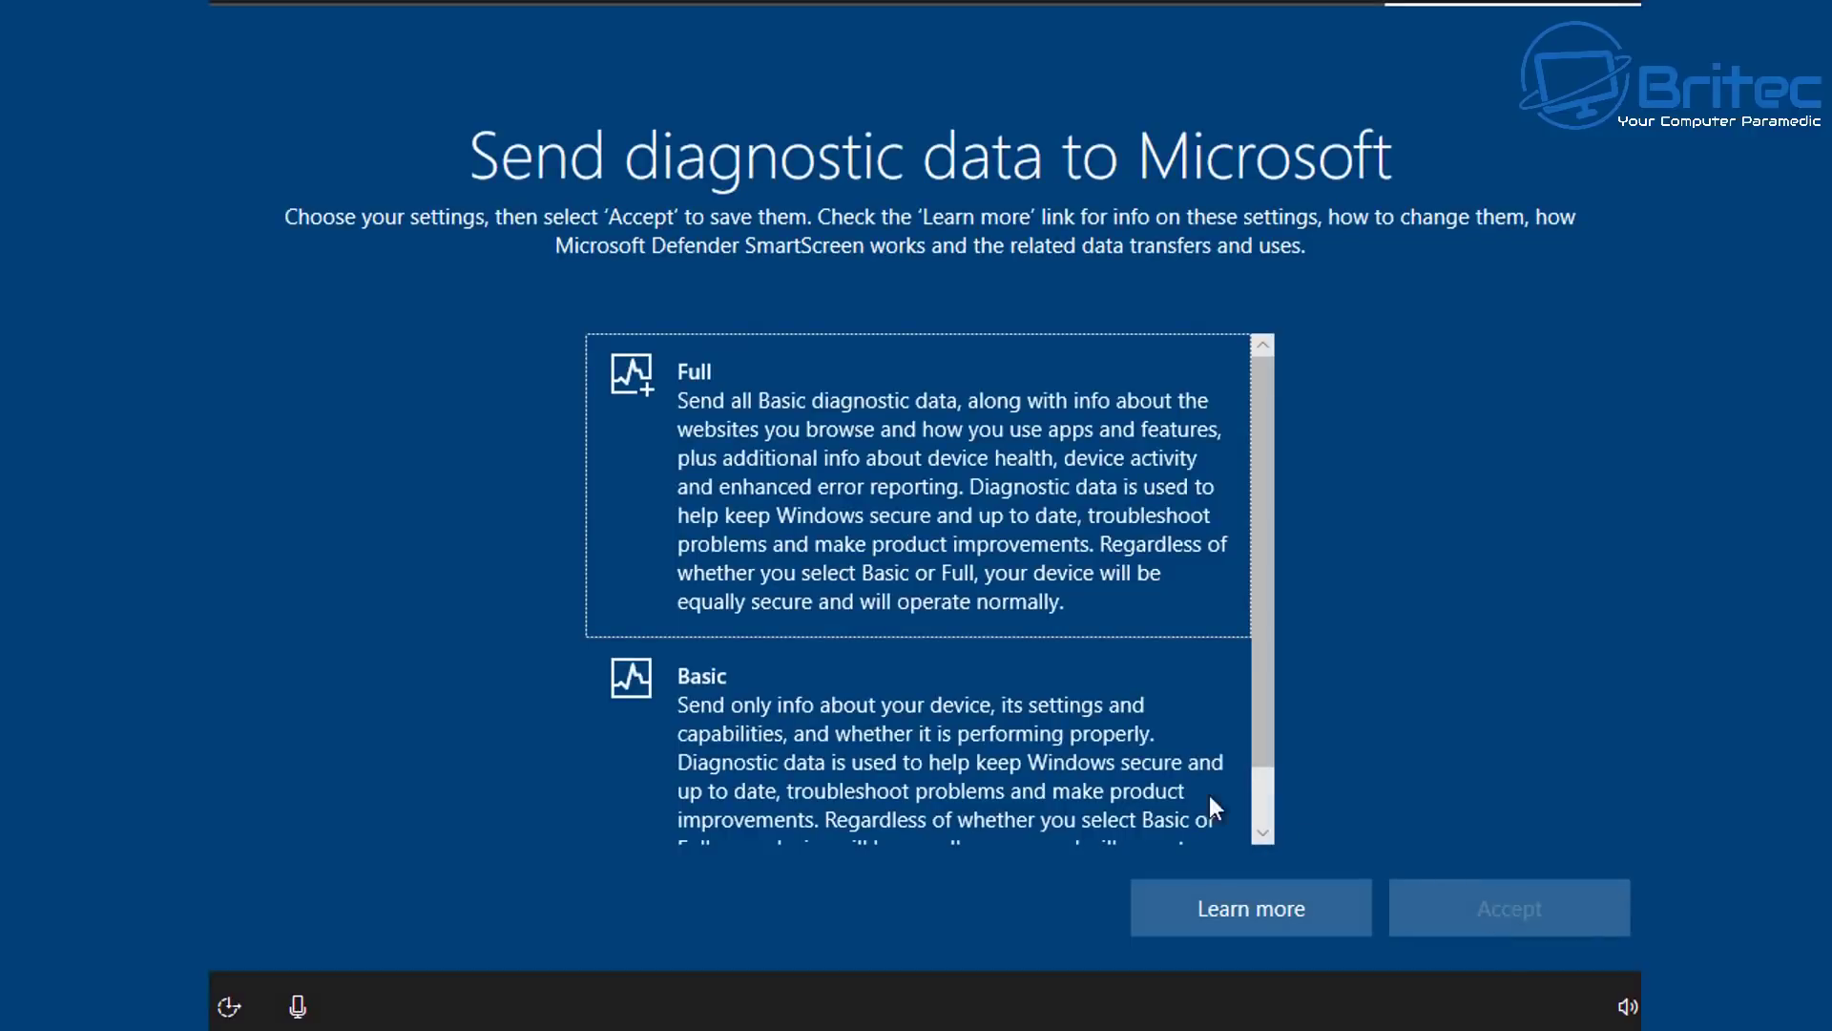
- Limit diagnostic data sent to Microsoft to Basic and decline sharing inking and typing data
scroll(911, 725, "down", 1)
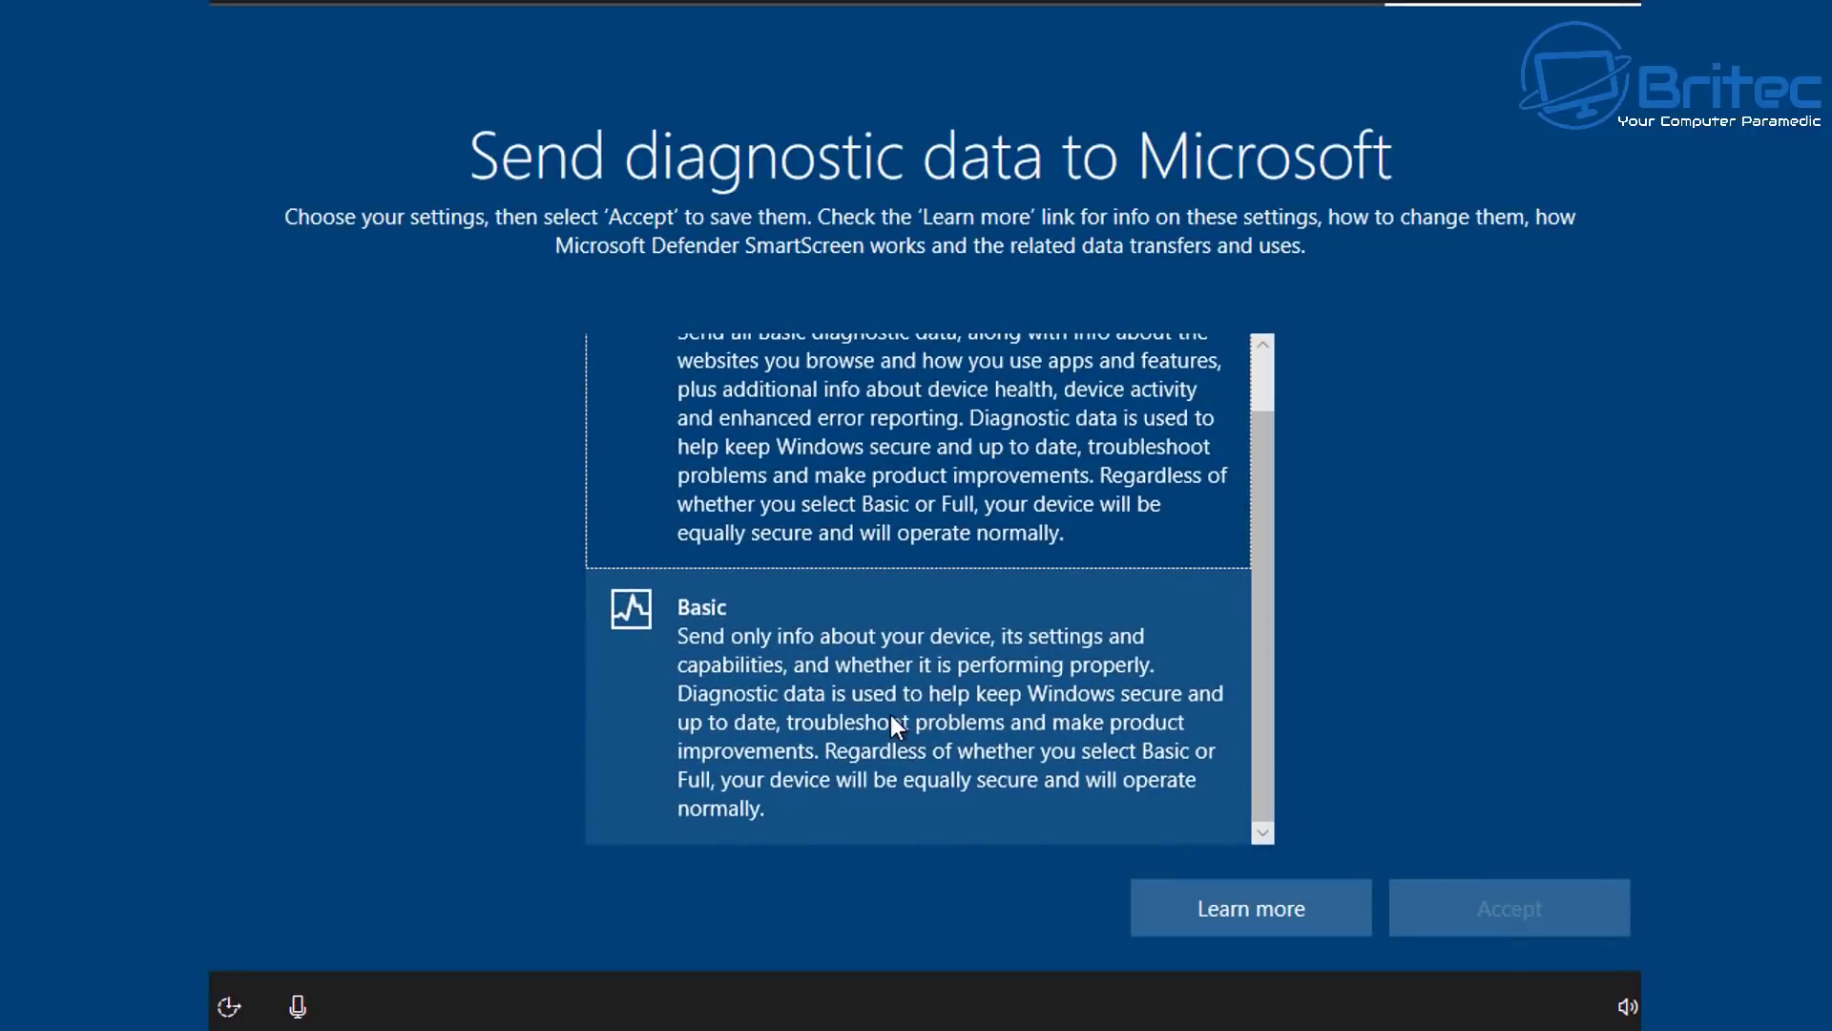
left_click(891, 724)
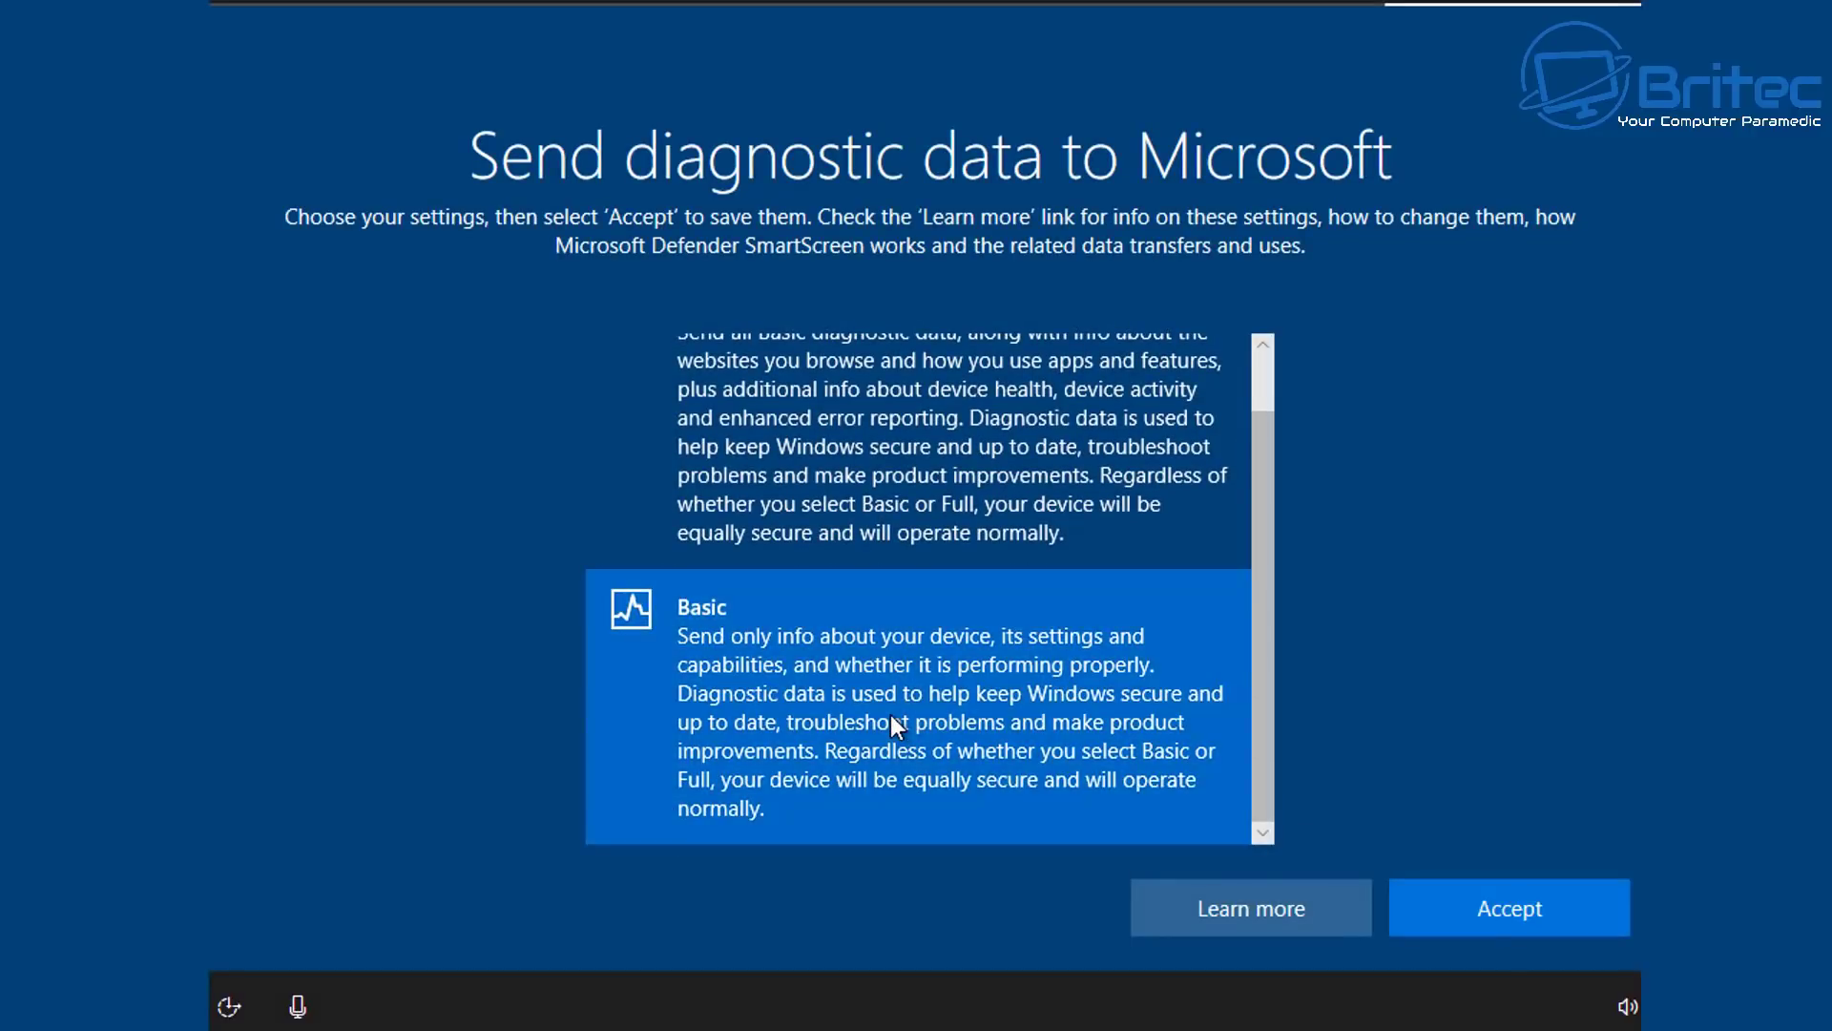
left_click(1533, 918)
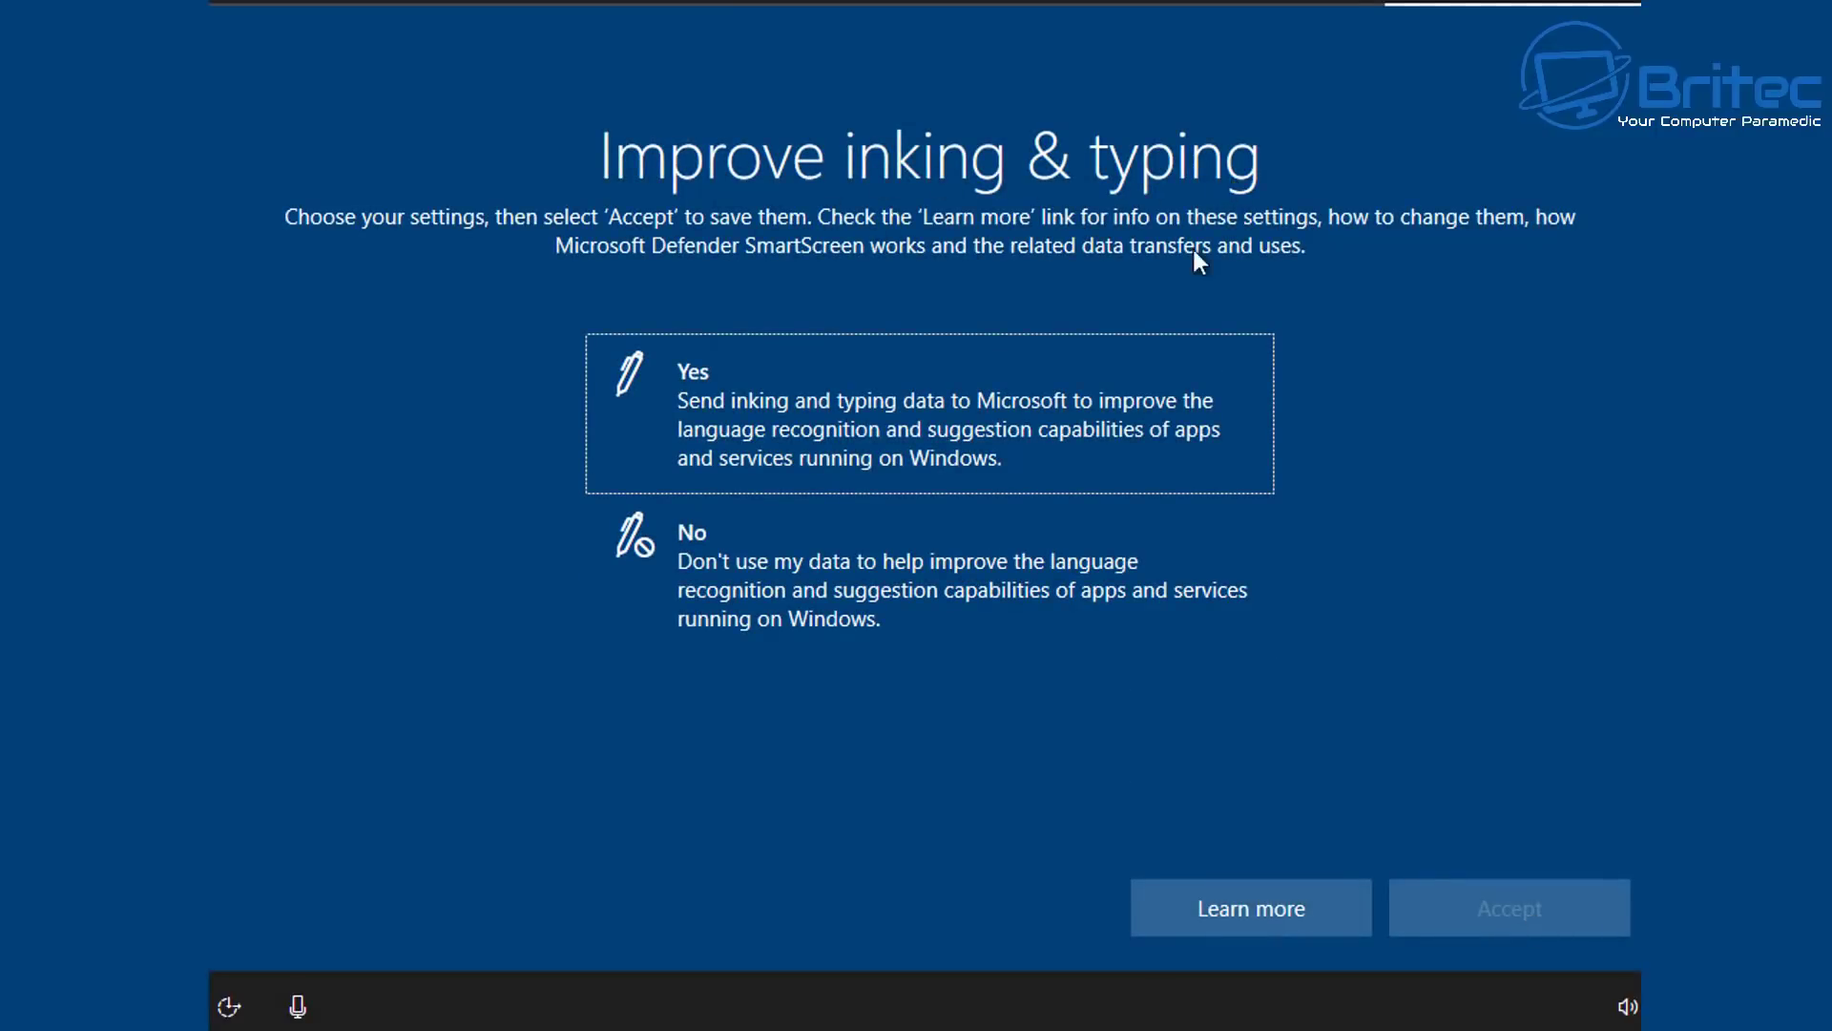
left_click(938, 580)
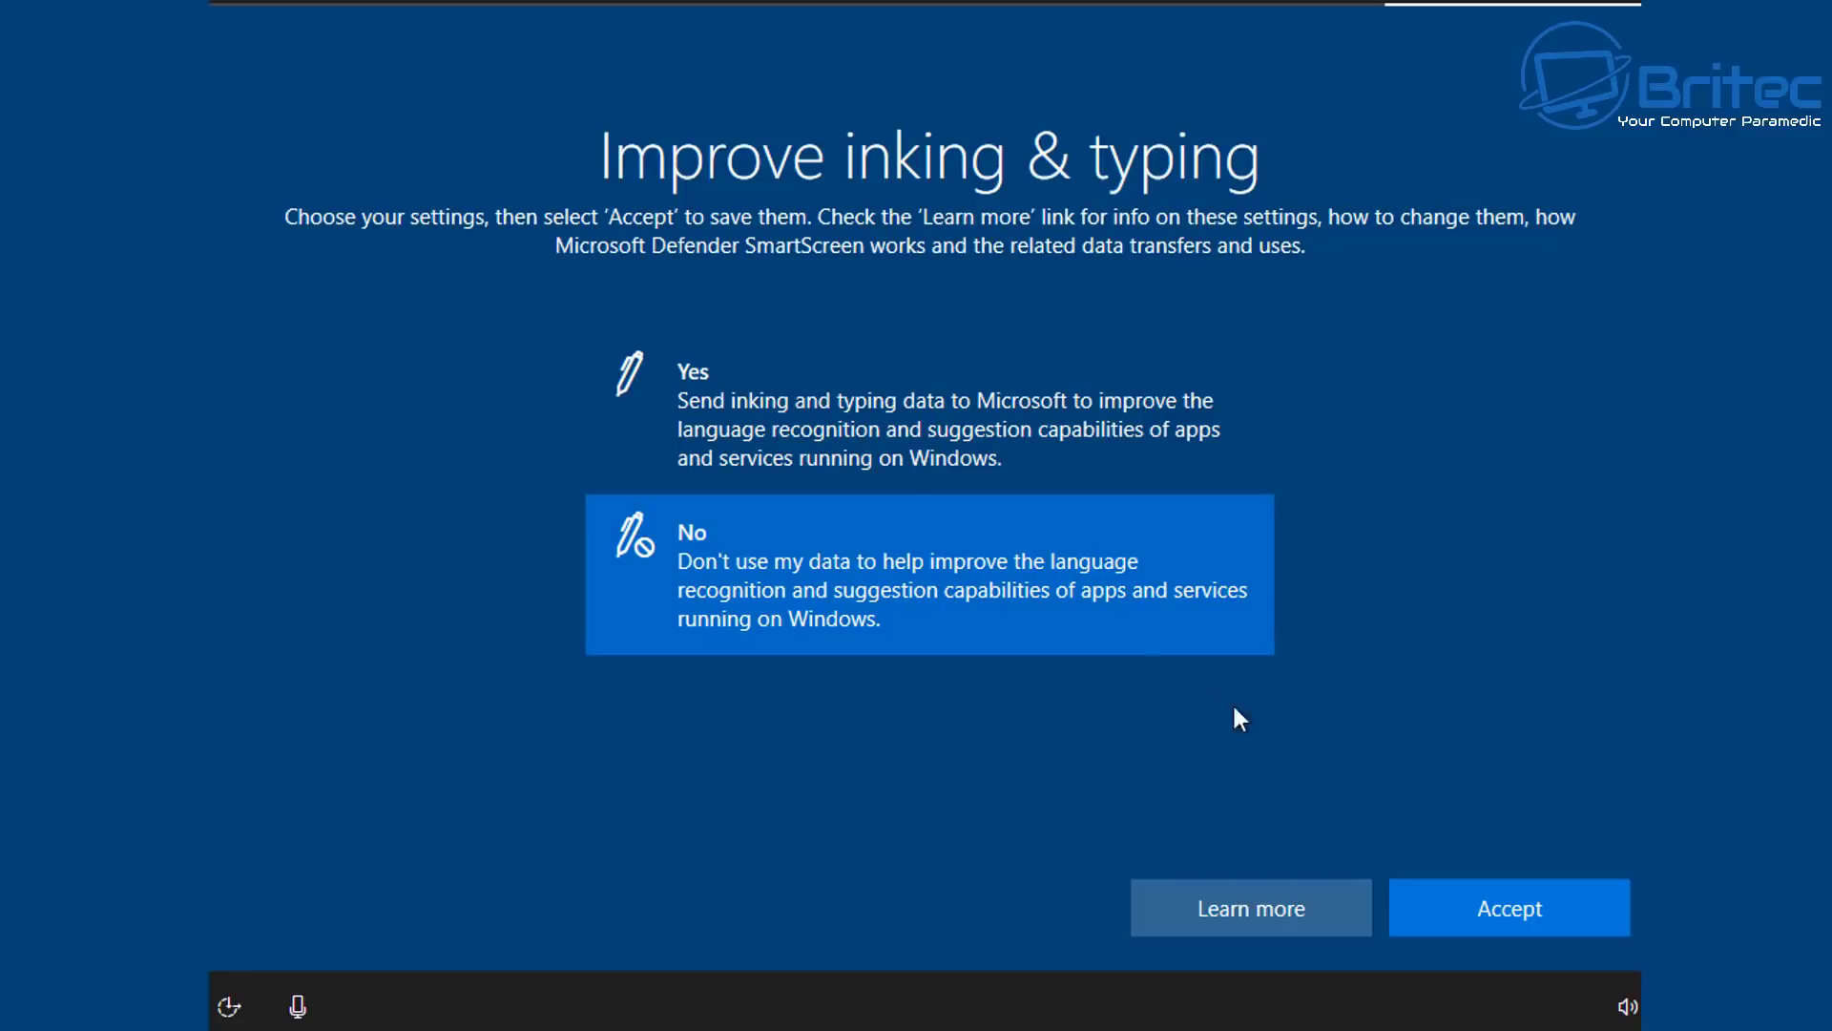
left_click(1554, 920)
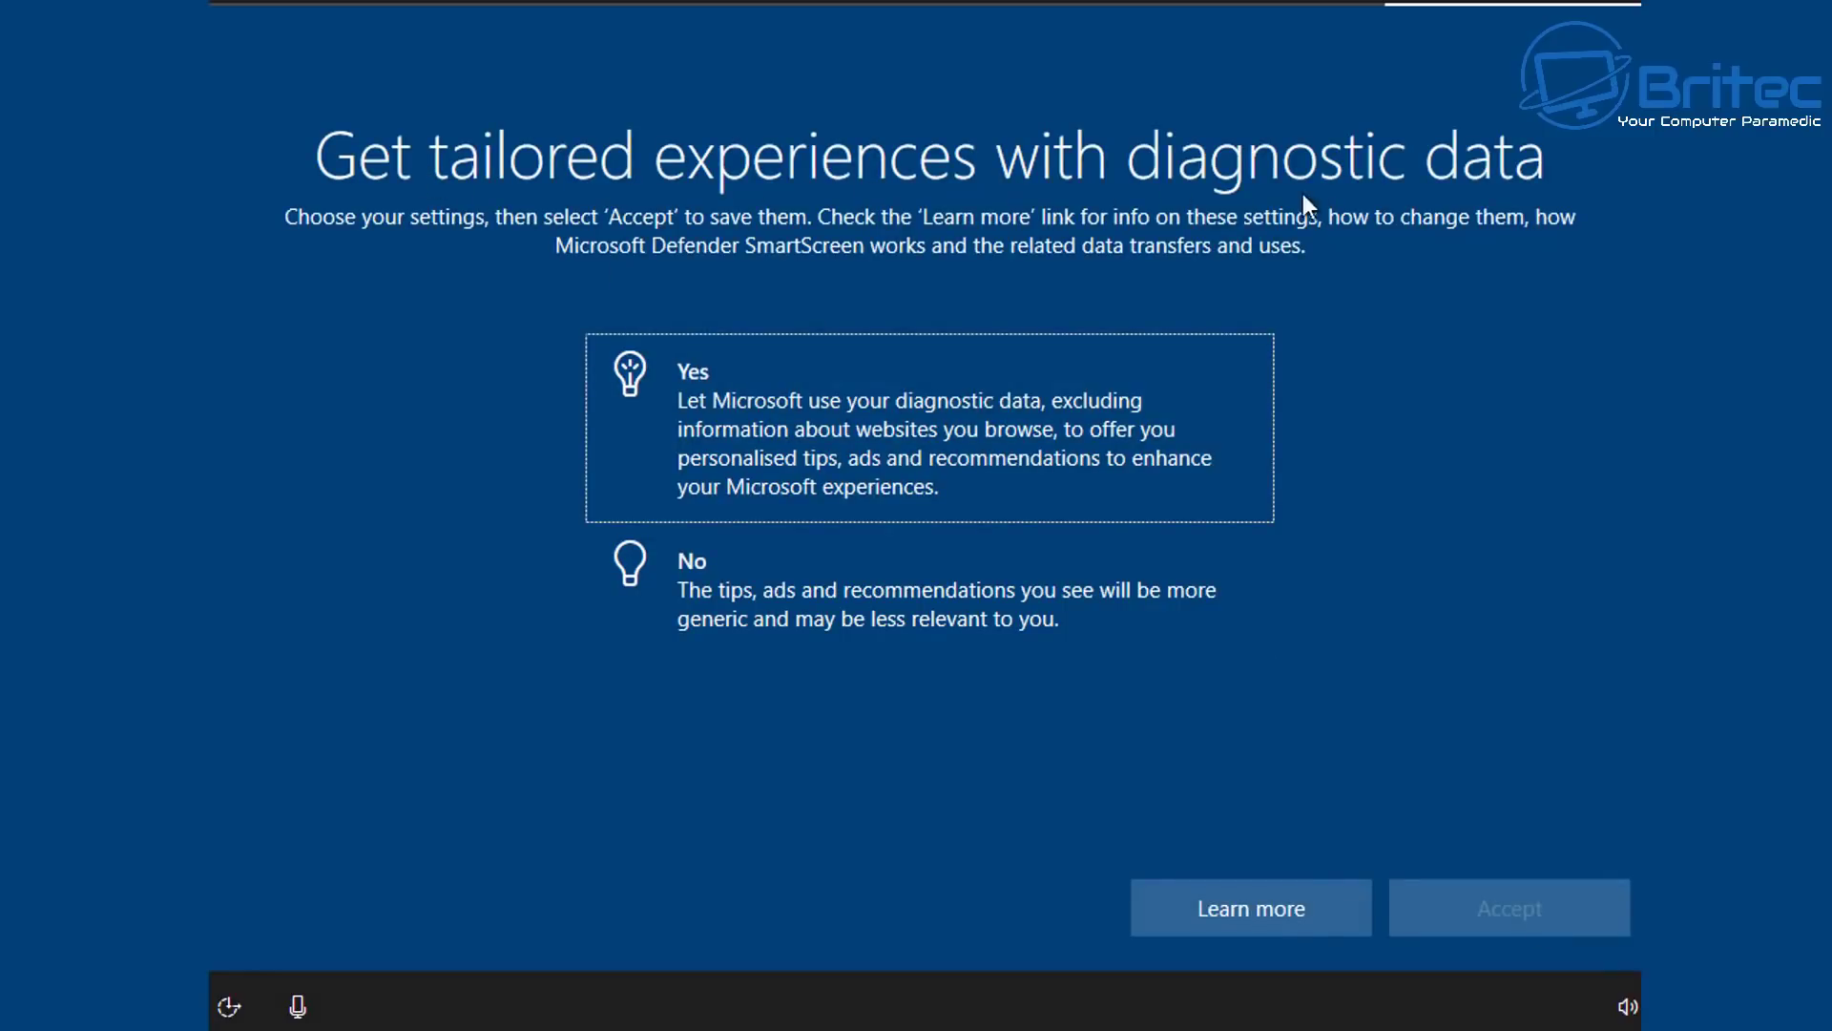
- Decline tailored experiences with diagnostic data and the use of the advertising ID by apps
left_click(872, 617)
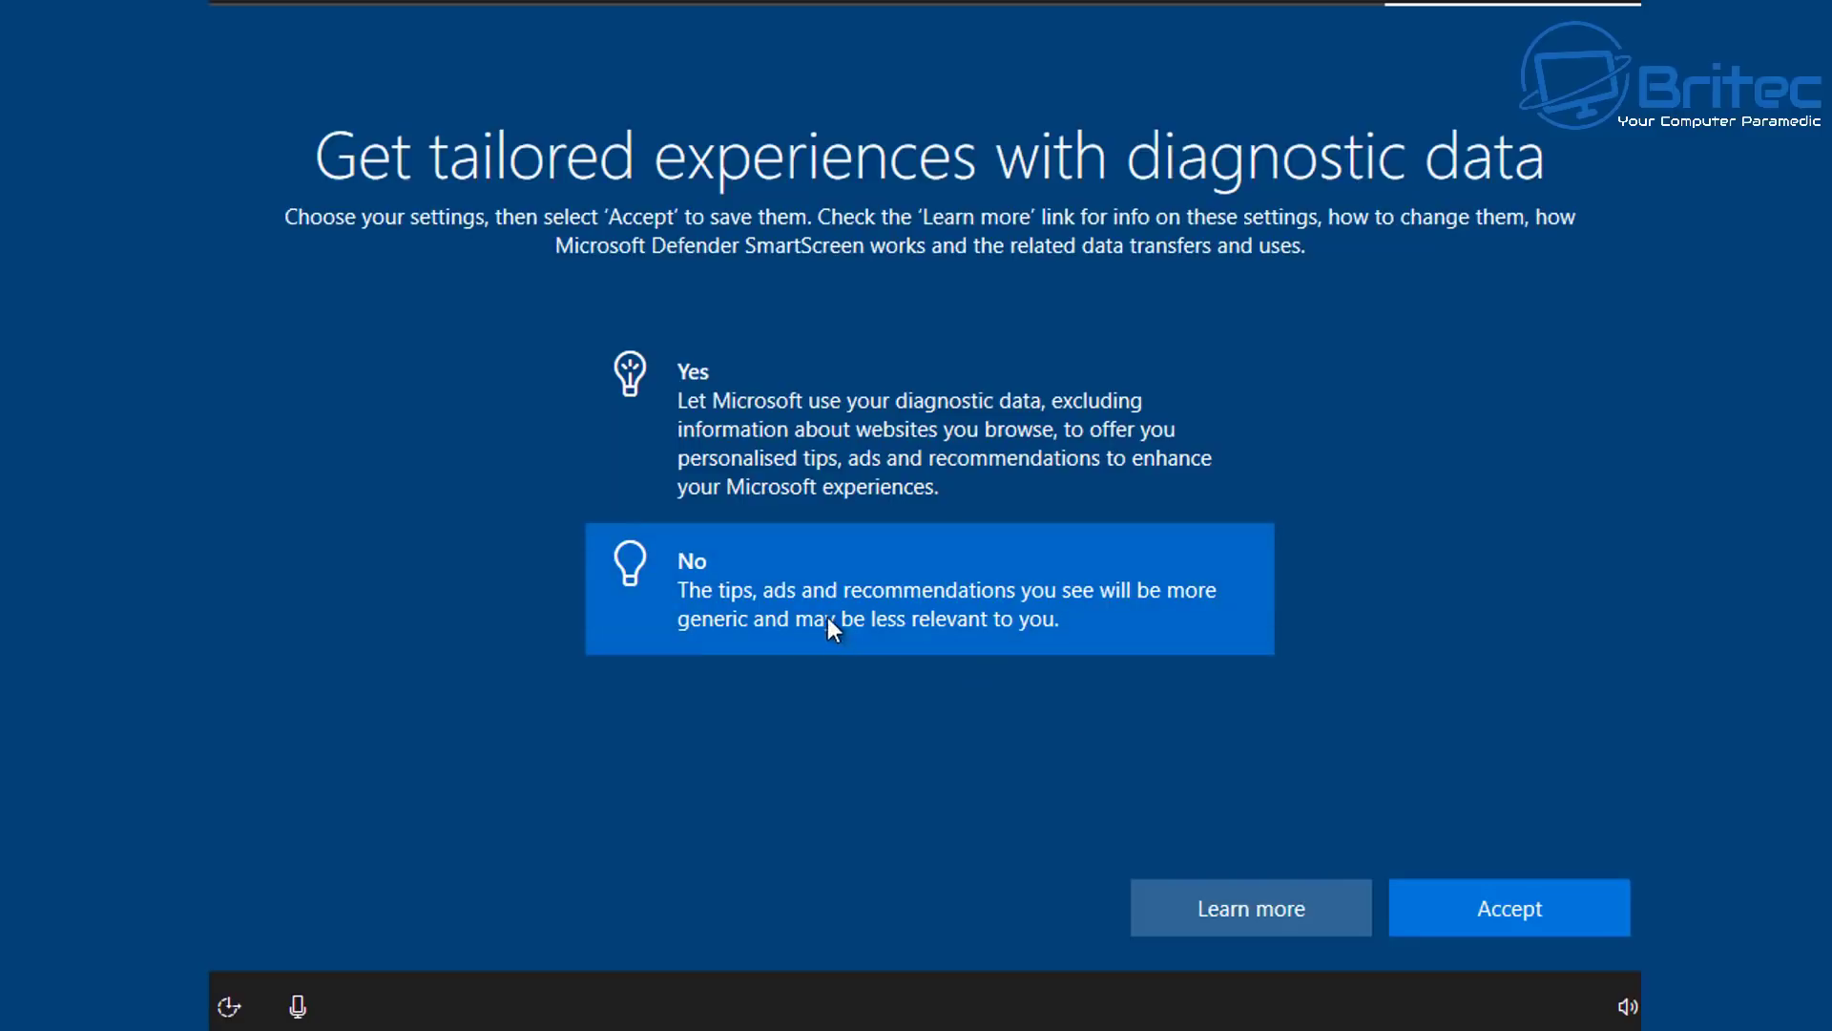
left_click(1561, 918)
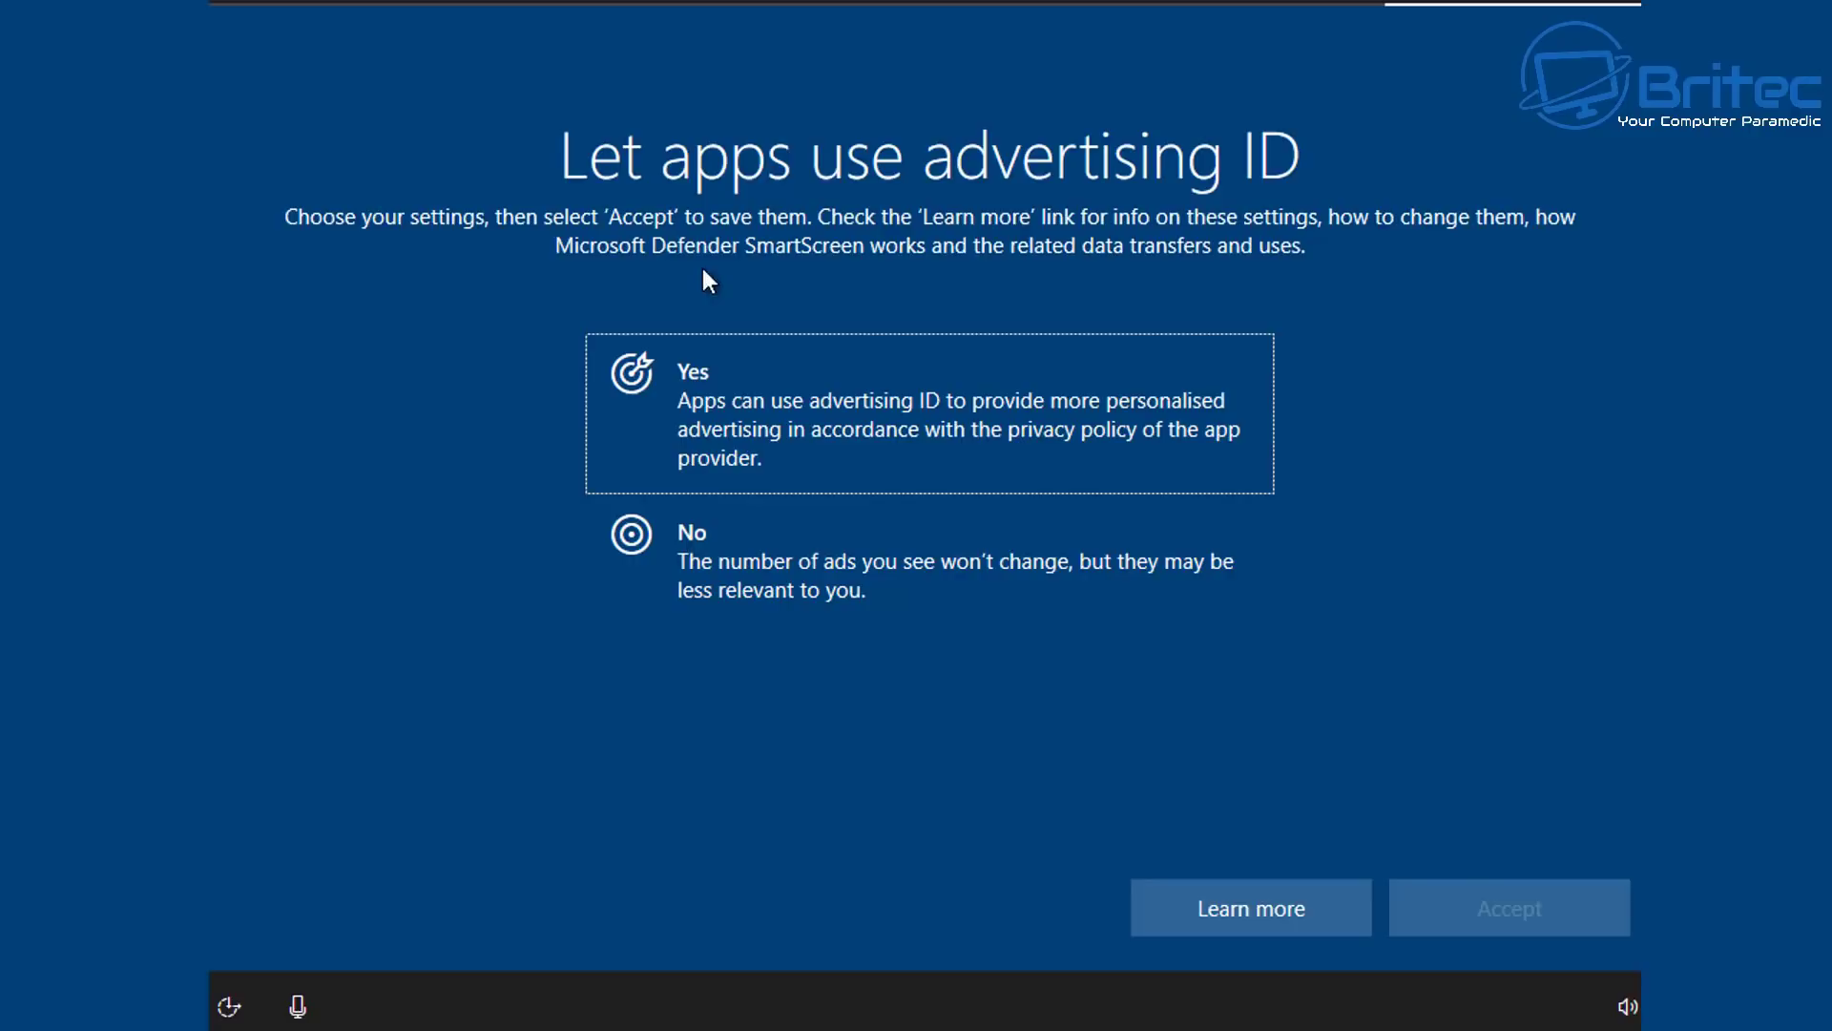
left_click(741, 558)
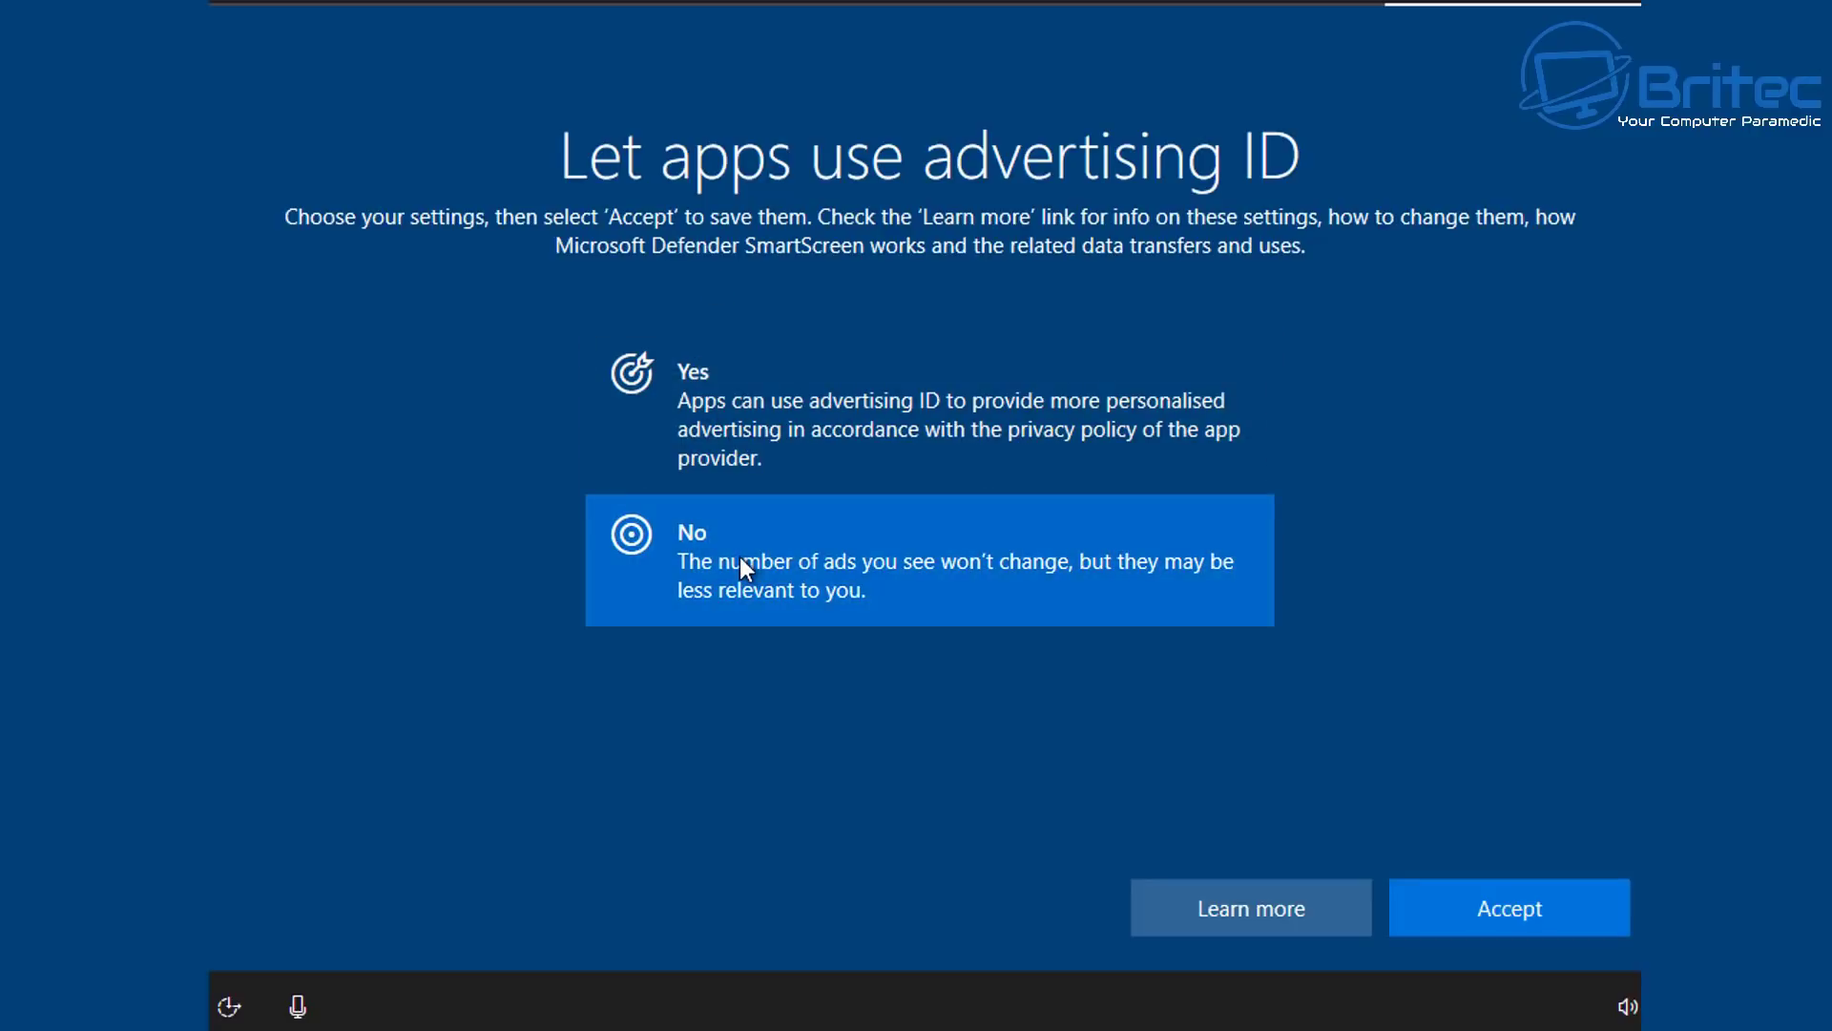
left_click(1509, 909)
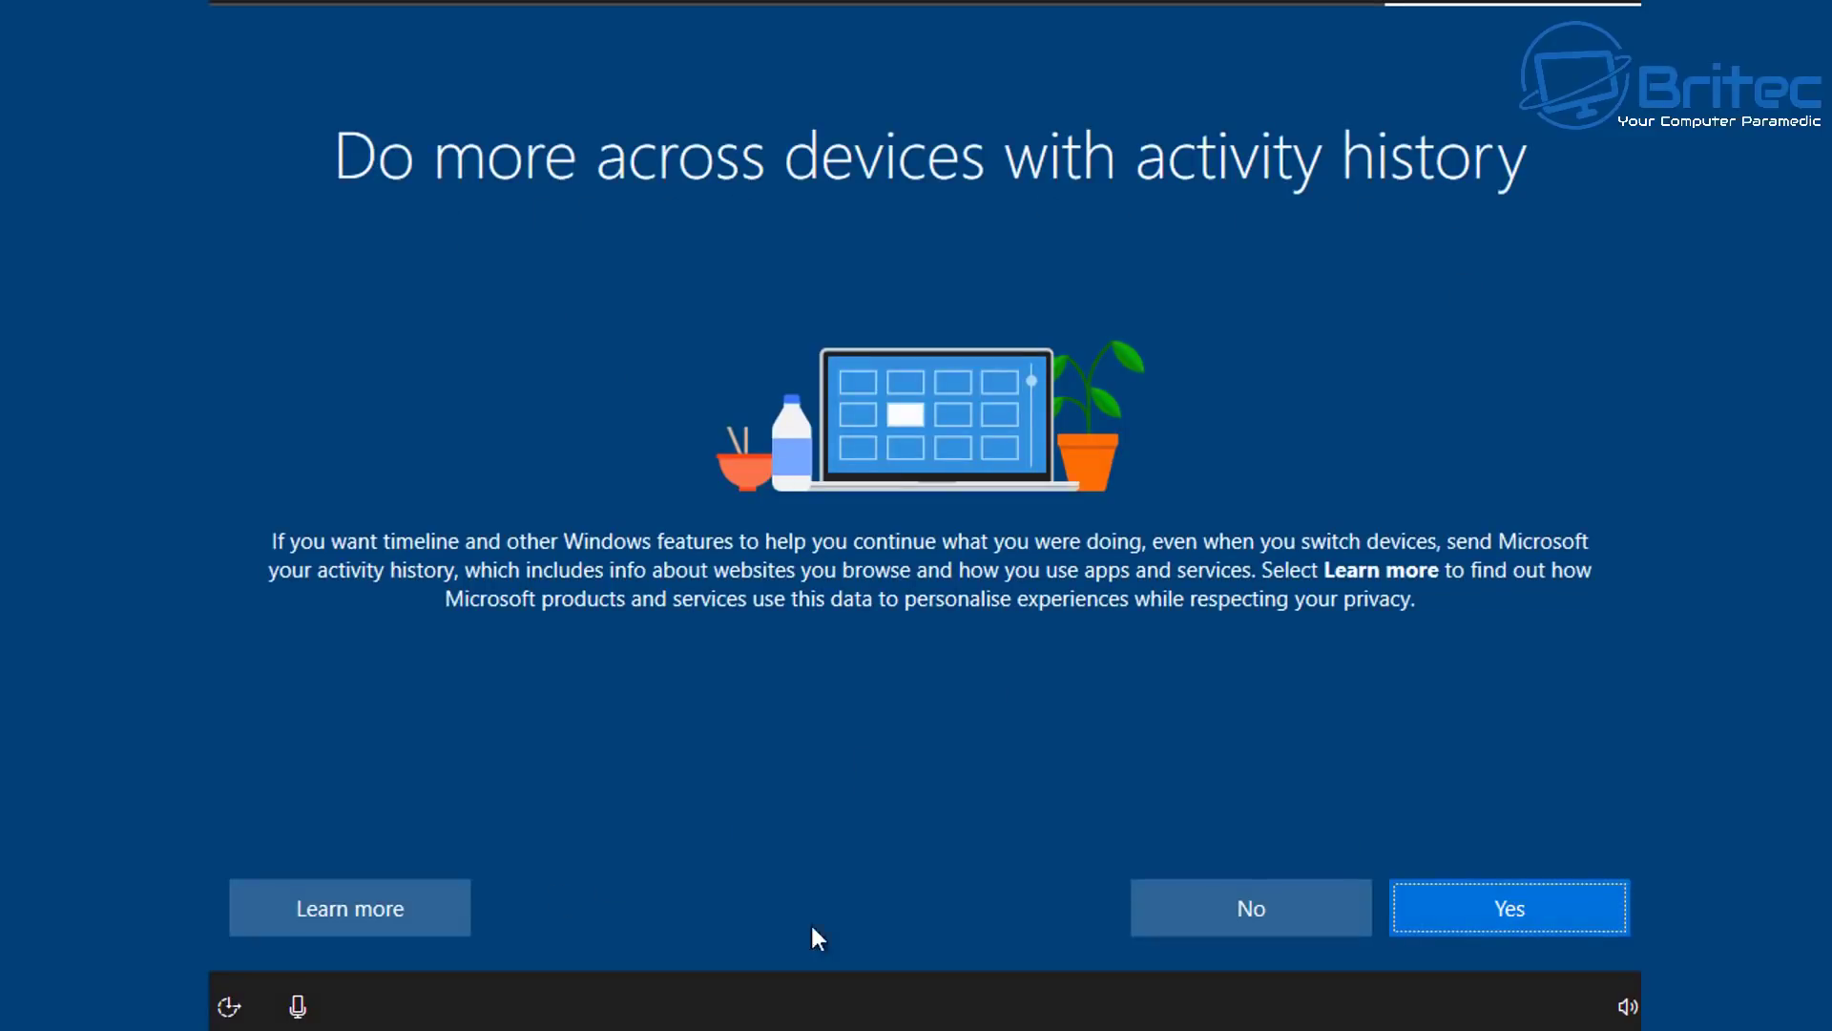
- Refuse to send activity history and postpone Cortana to finish the initial setup
left_click(1268, 925)
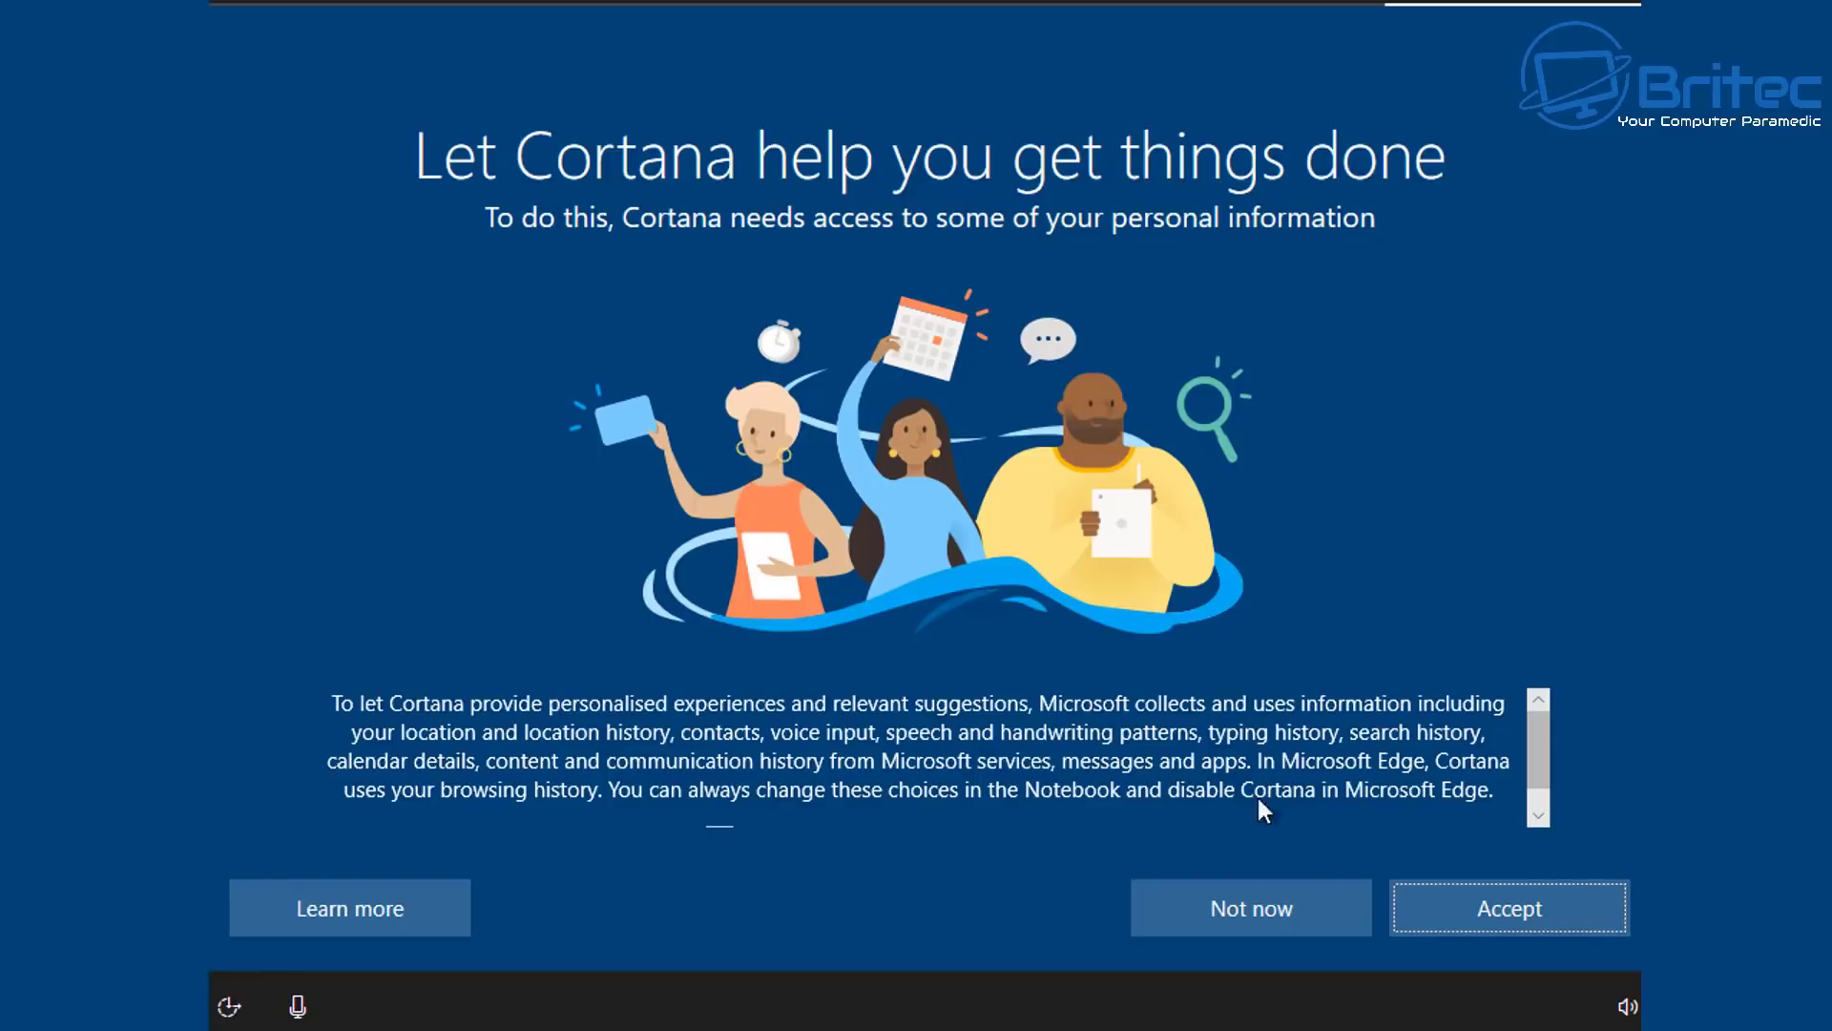
left_click(1315, 909)
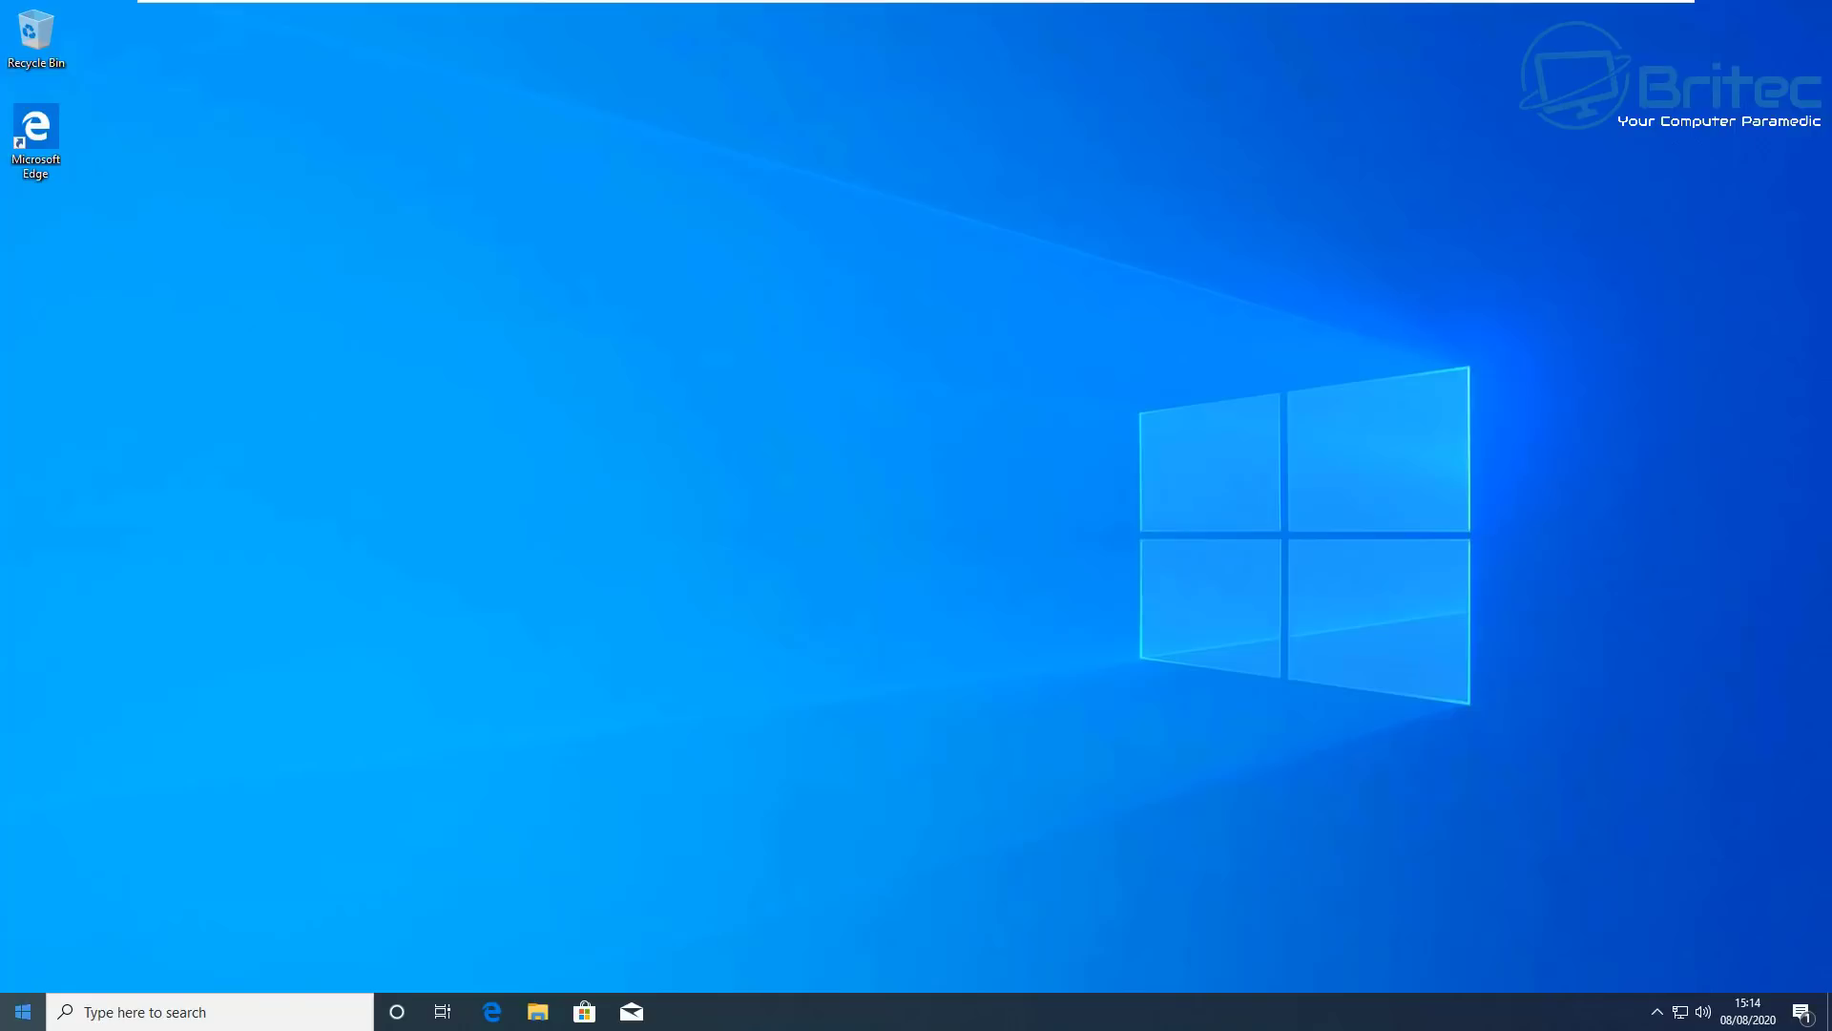
- Check for Windows updates in the Update & Security settings and minimise the window while they download
left_click(23, 1012)
left_click(71, 924)
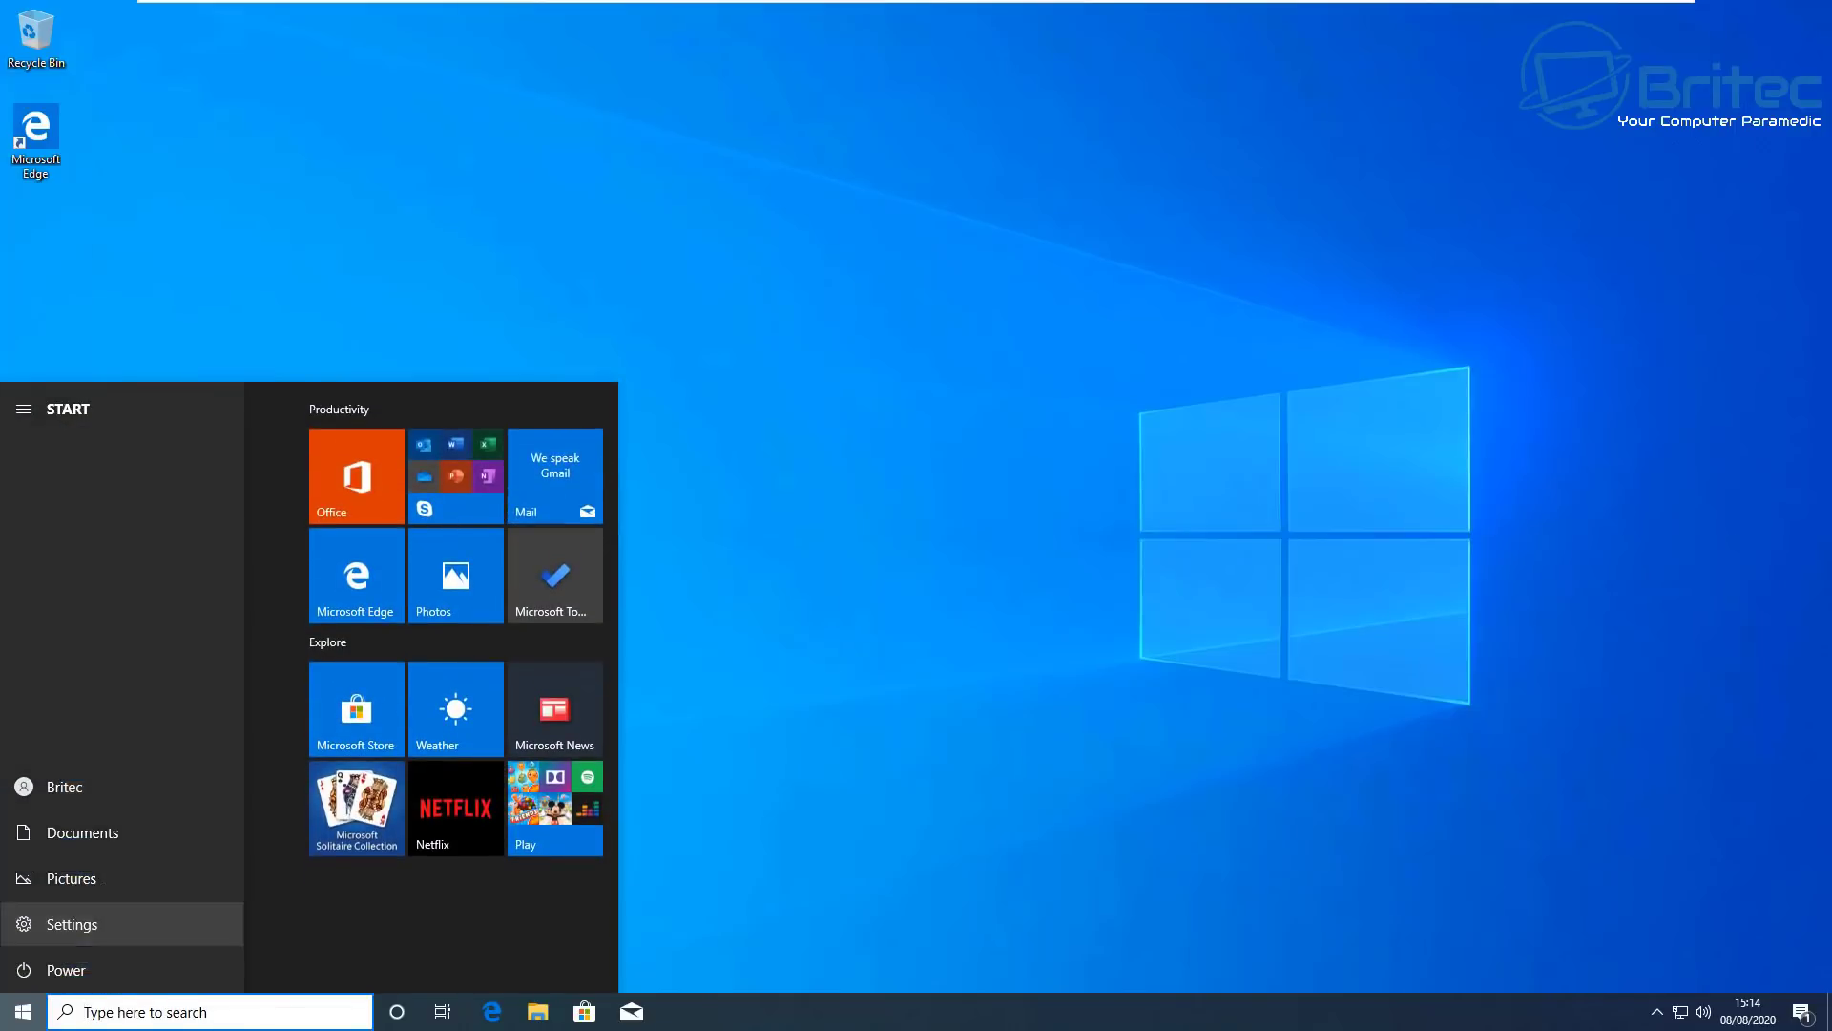
left_click_drag(376, 84, 746, 197)
scroll(964, 707, "down", 5)
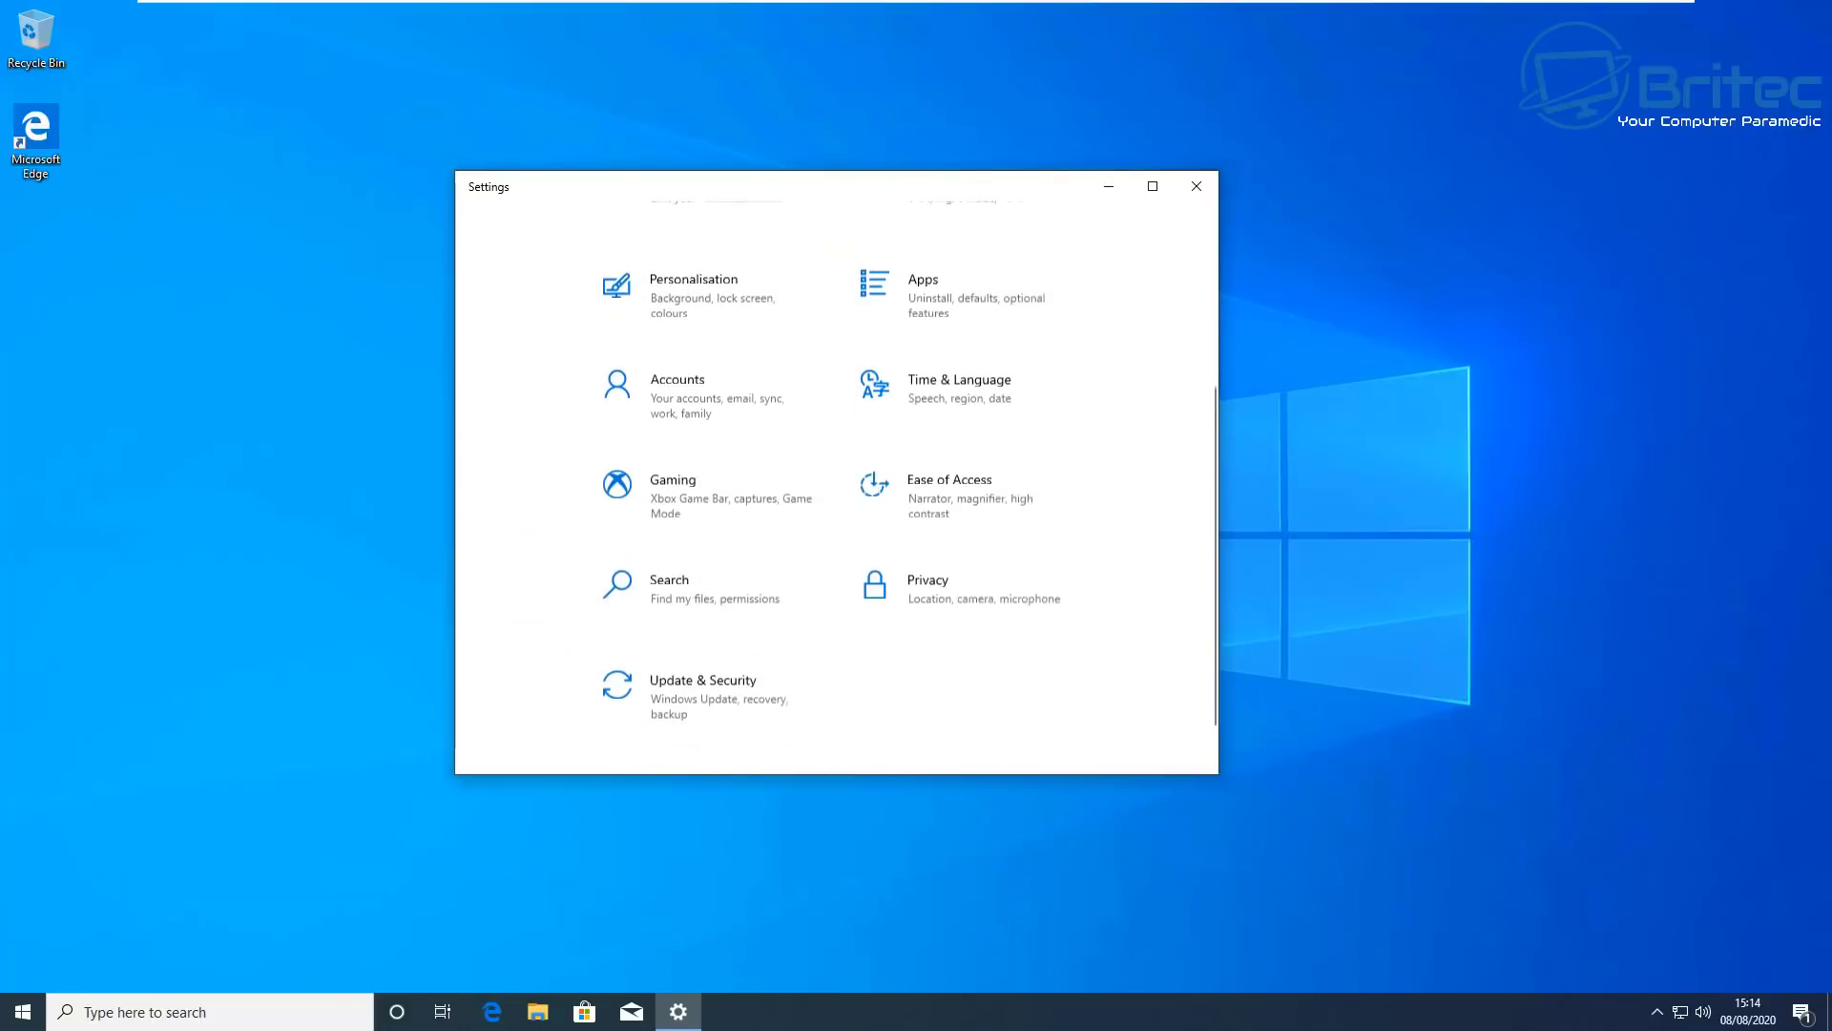
left_click(707, 664)
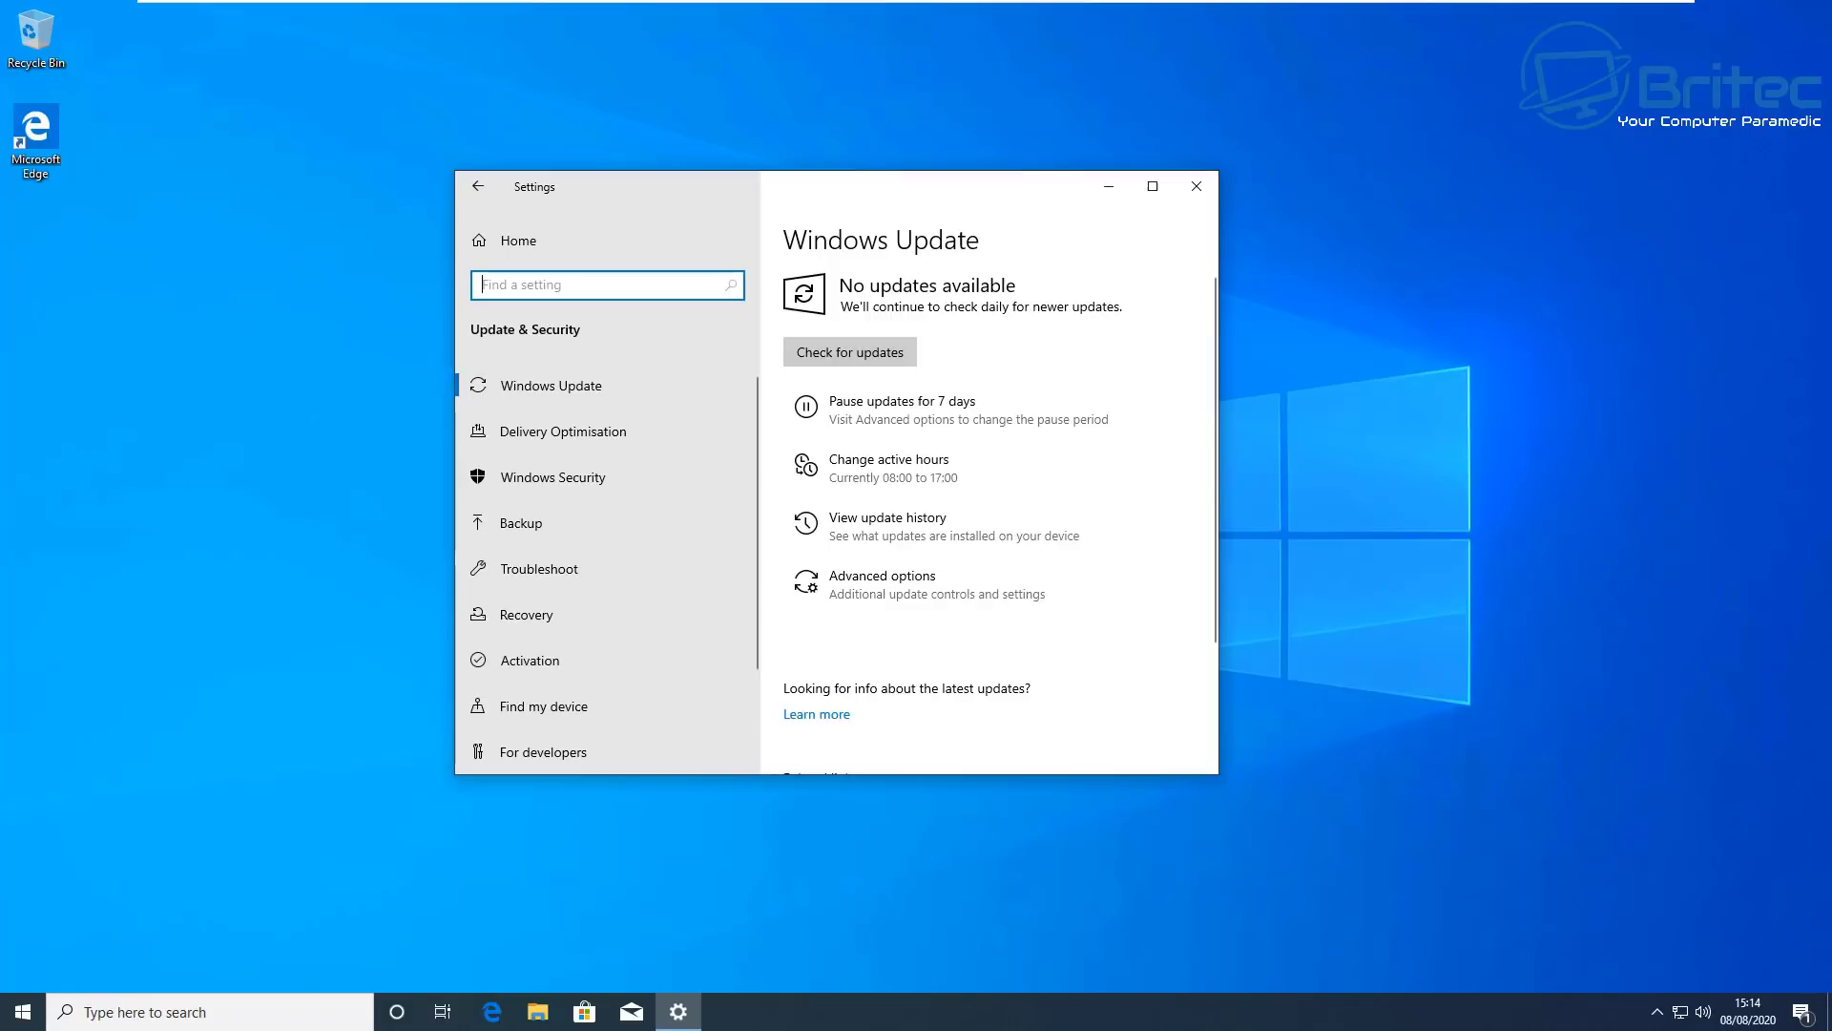
left_click(849, 352)
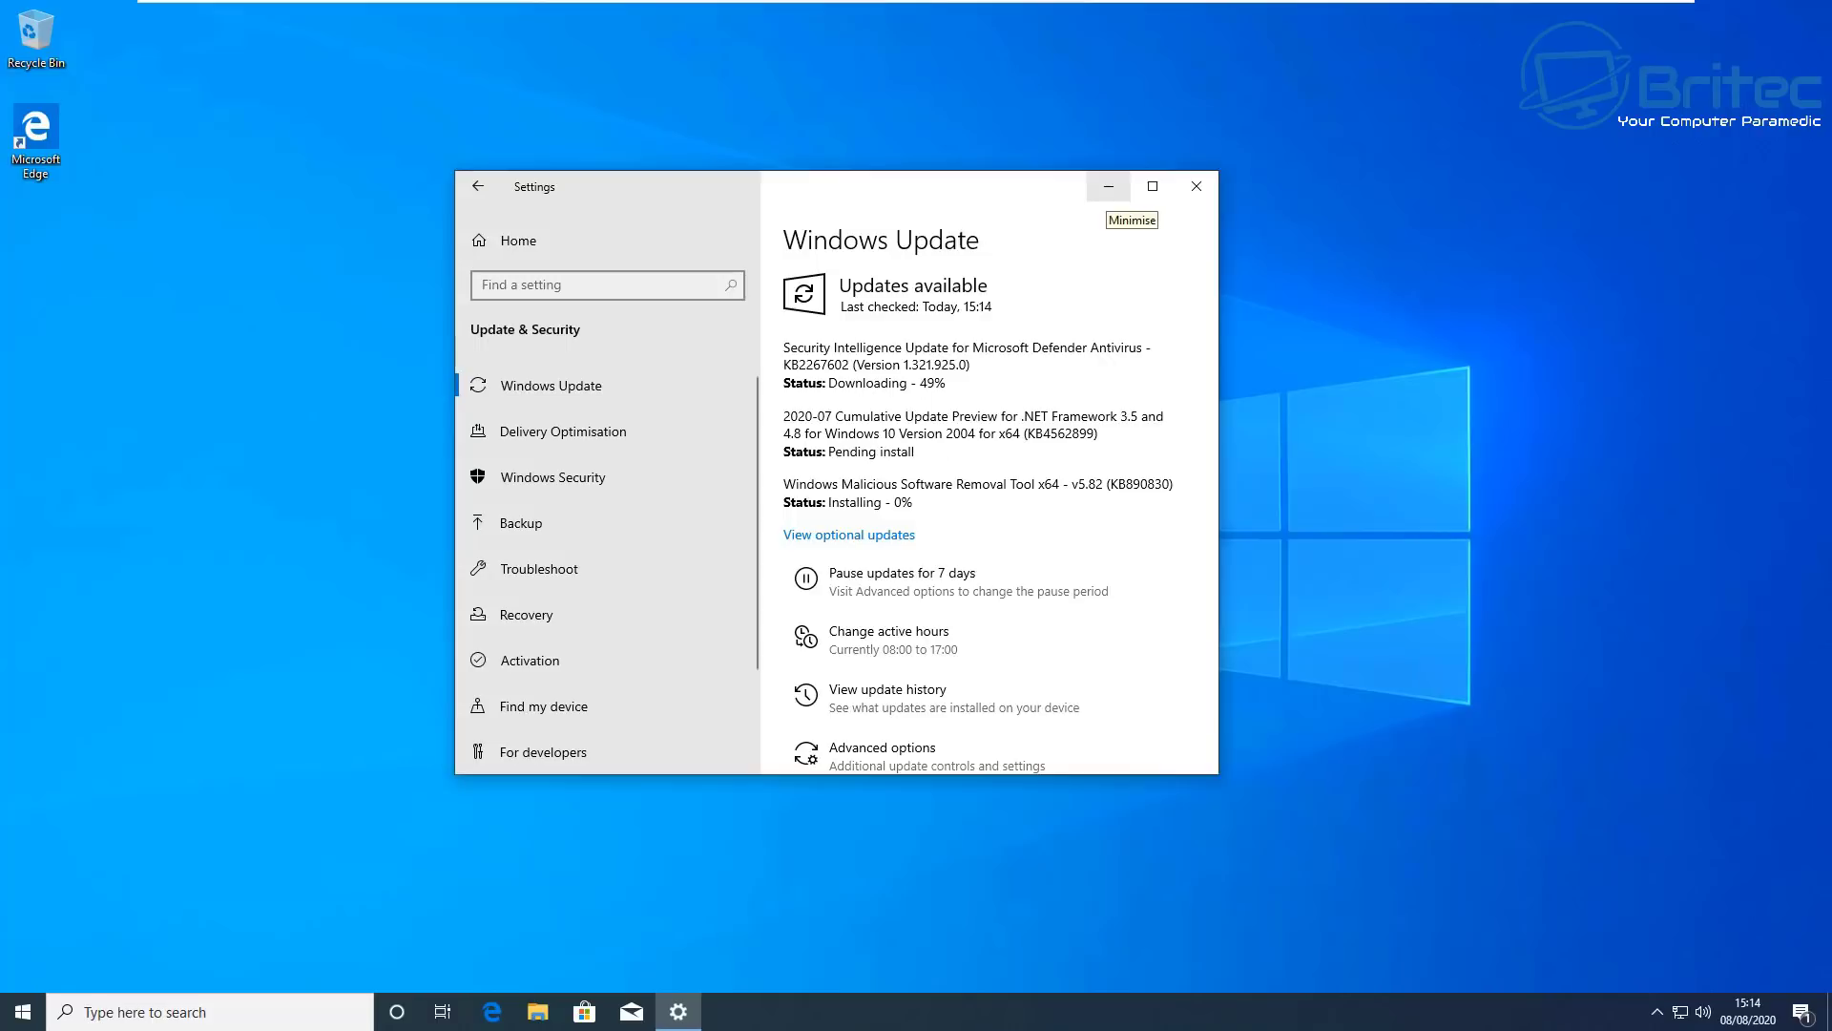
left_click(1108, 186)
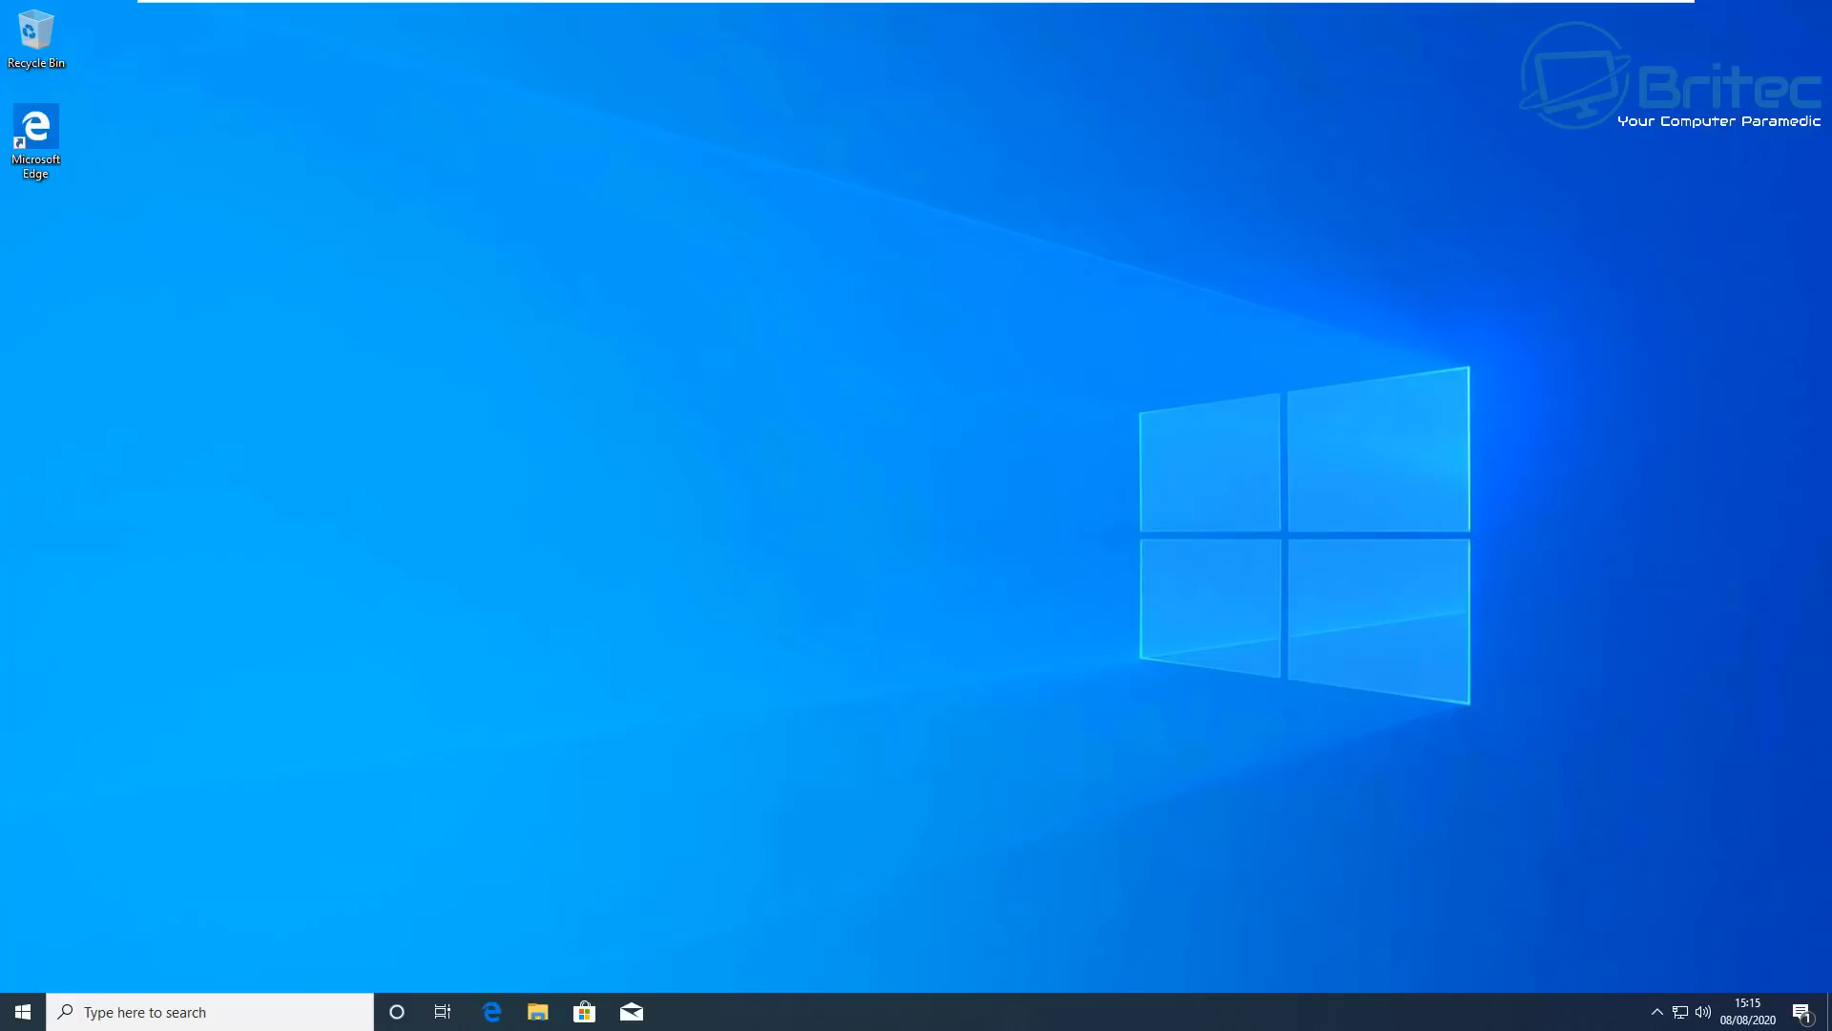
- Examine the Windows activation details under Update & Security, cancel the product key entry and close Settings
left_click(23, 1011)
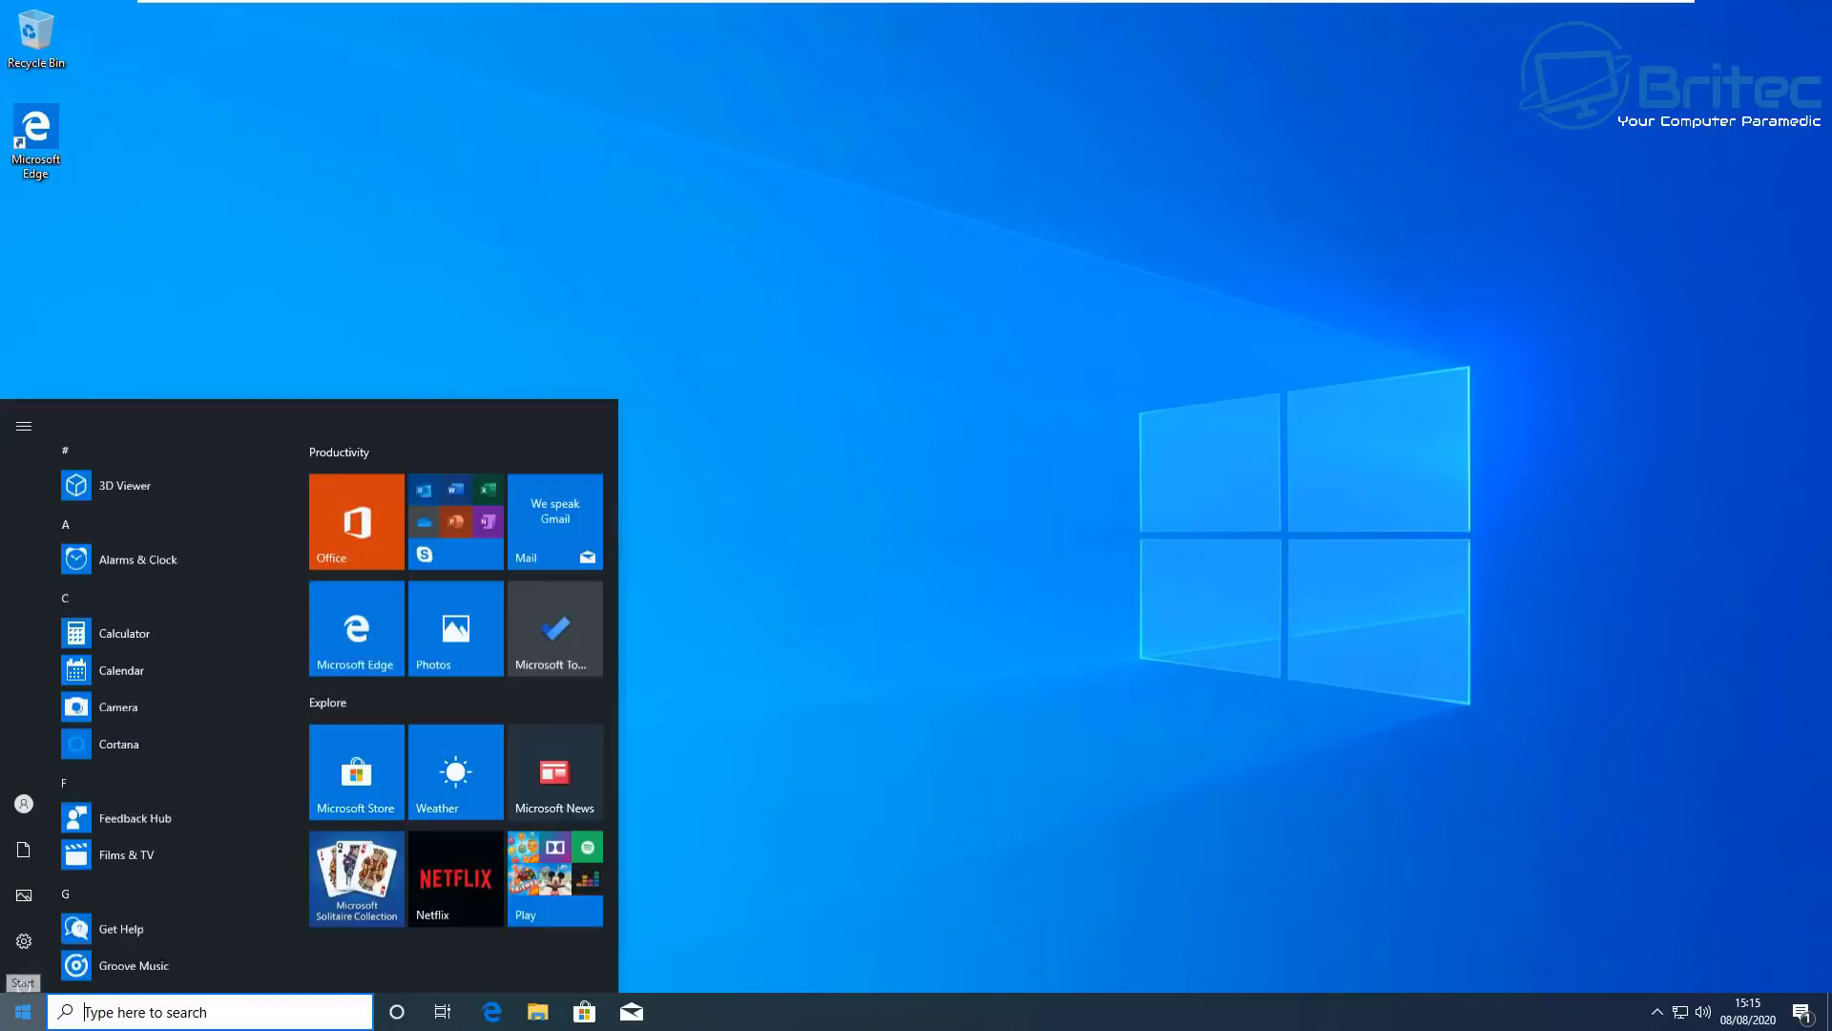
left_click(72, 924)
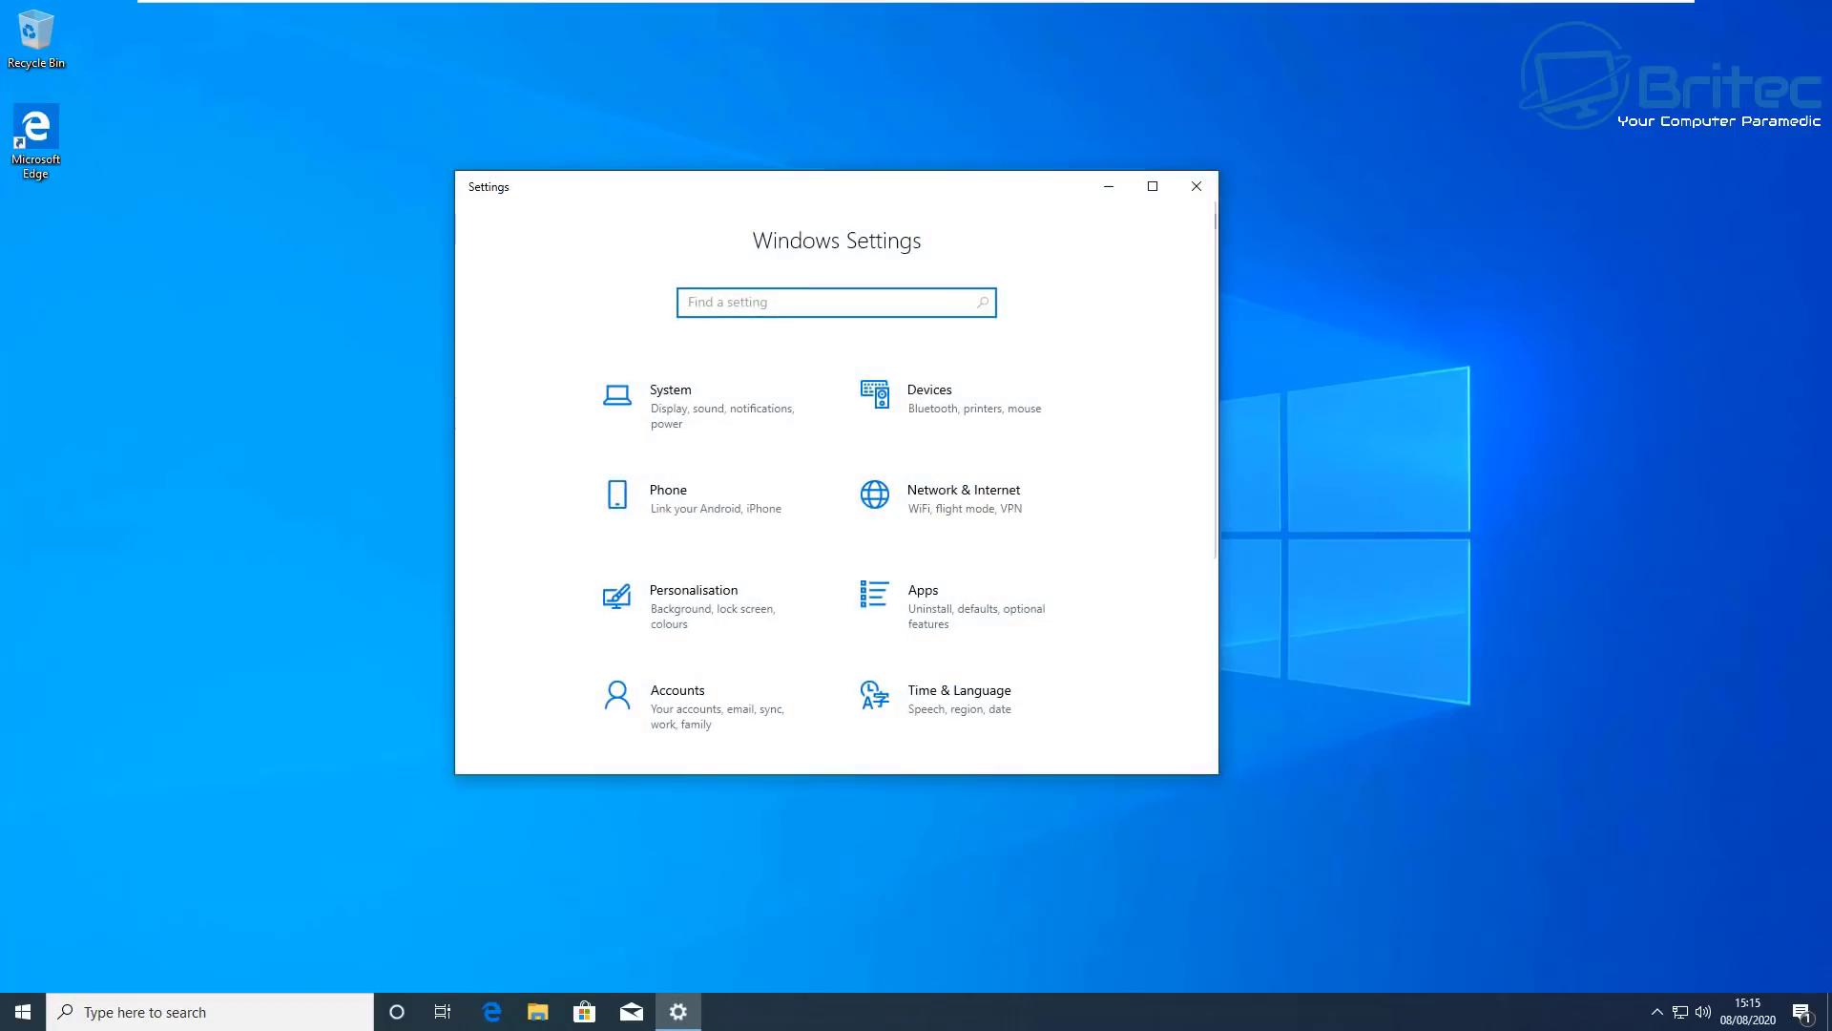
scroll(708, 649, "down", 4)
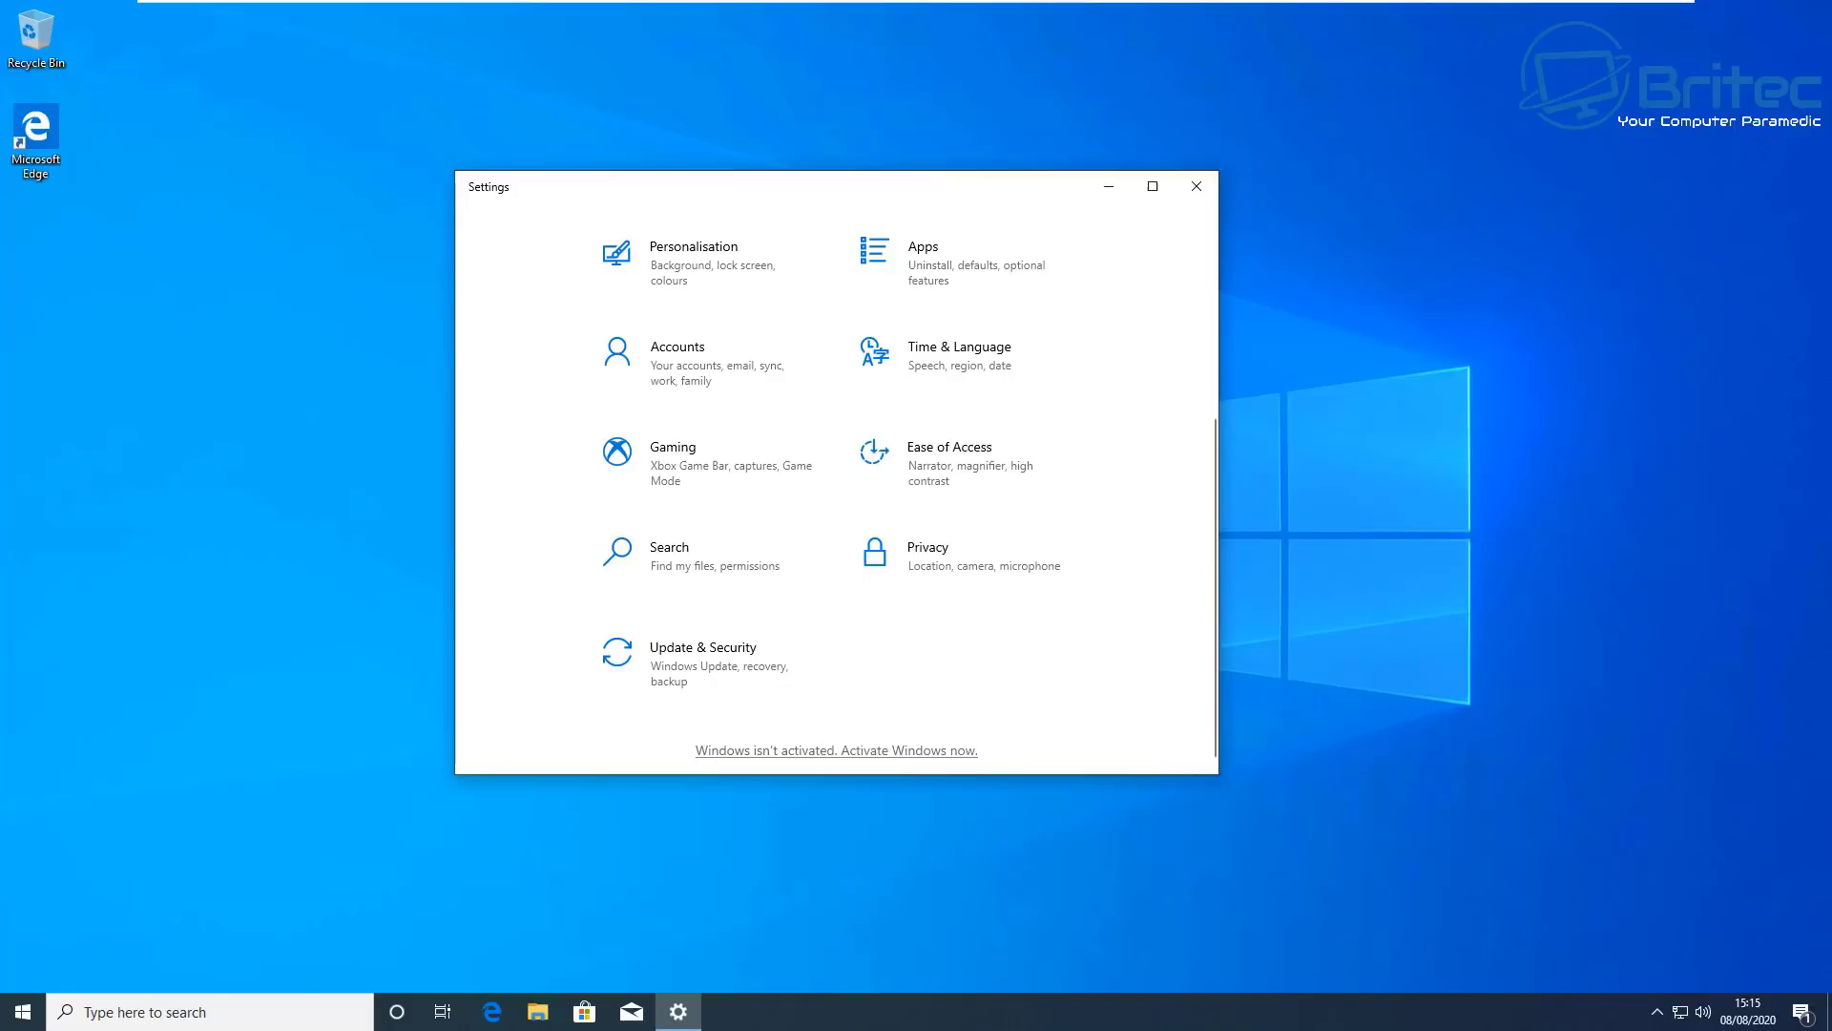
left_click(668, 634)
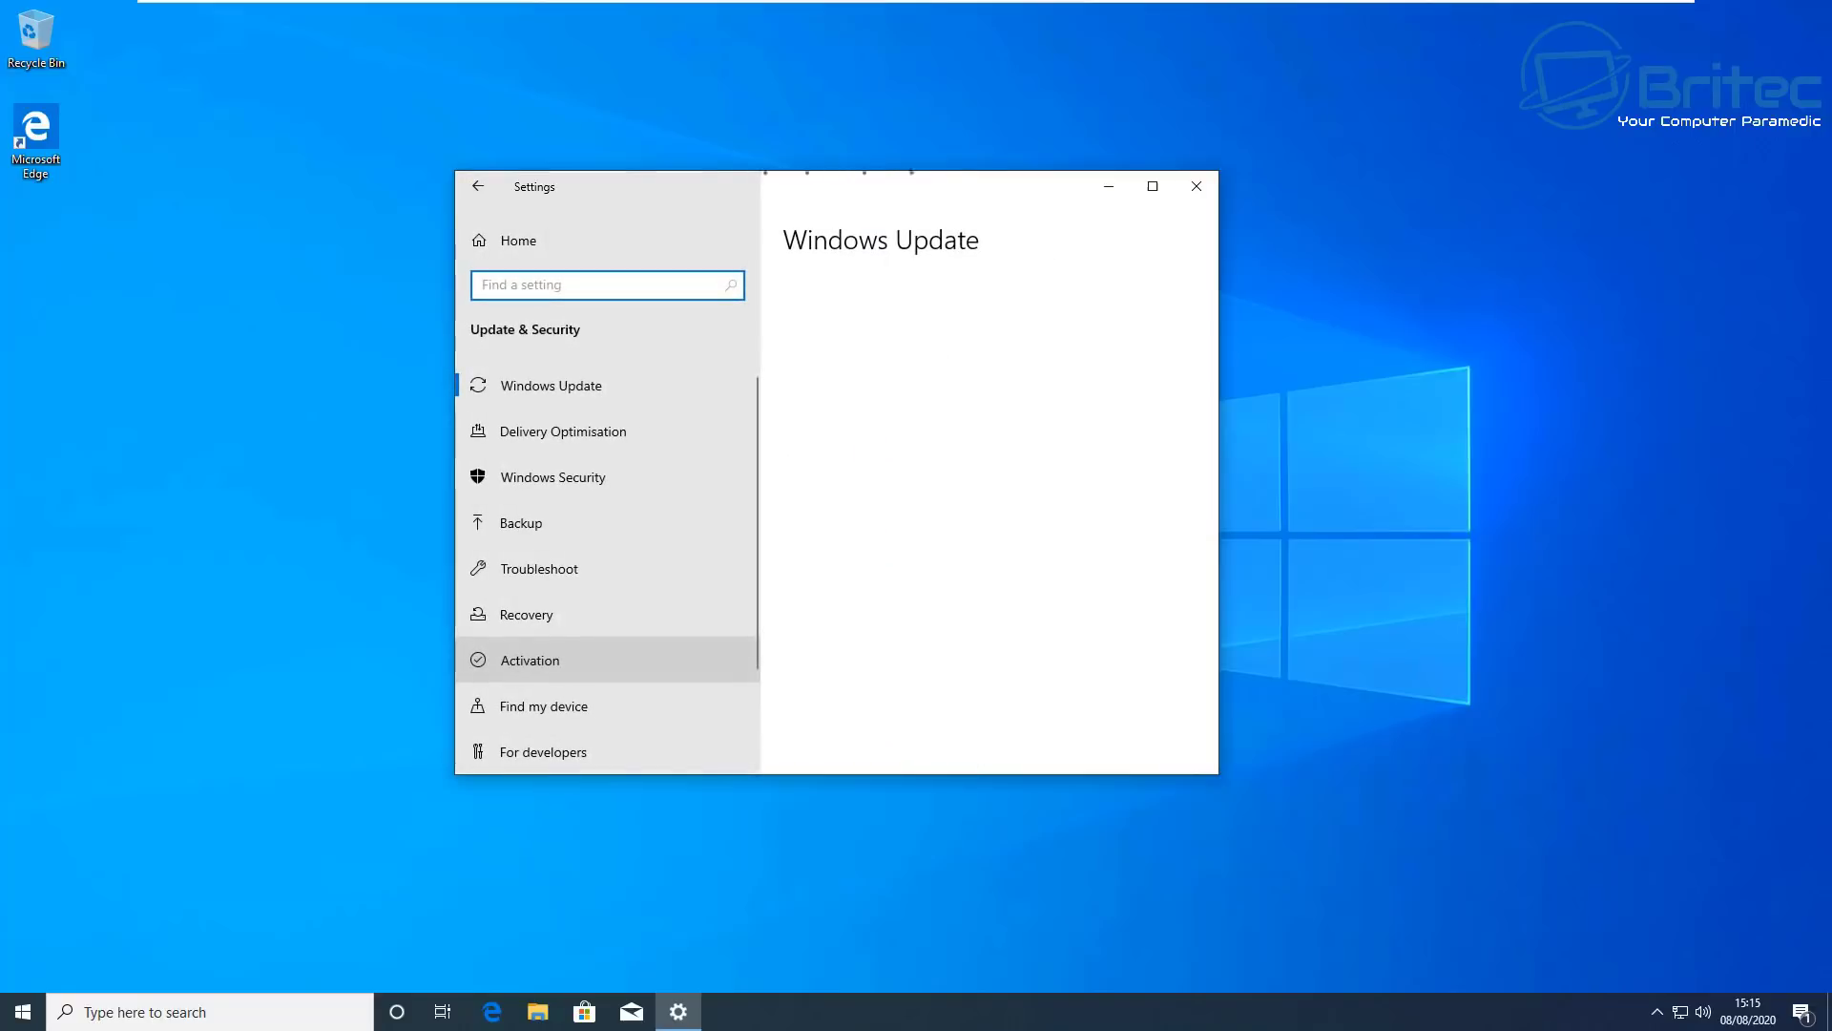
left_click(529, 660)
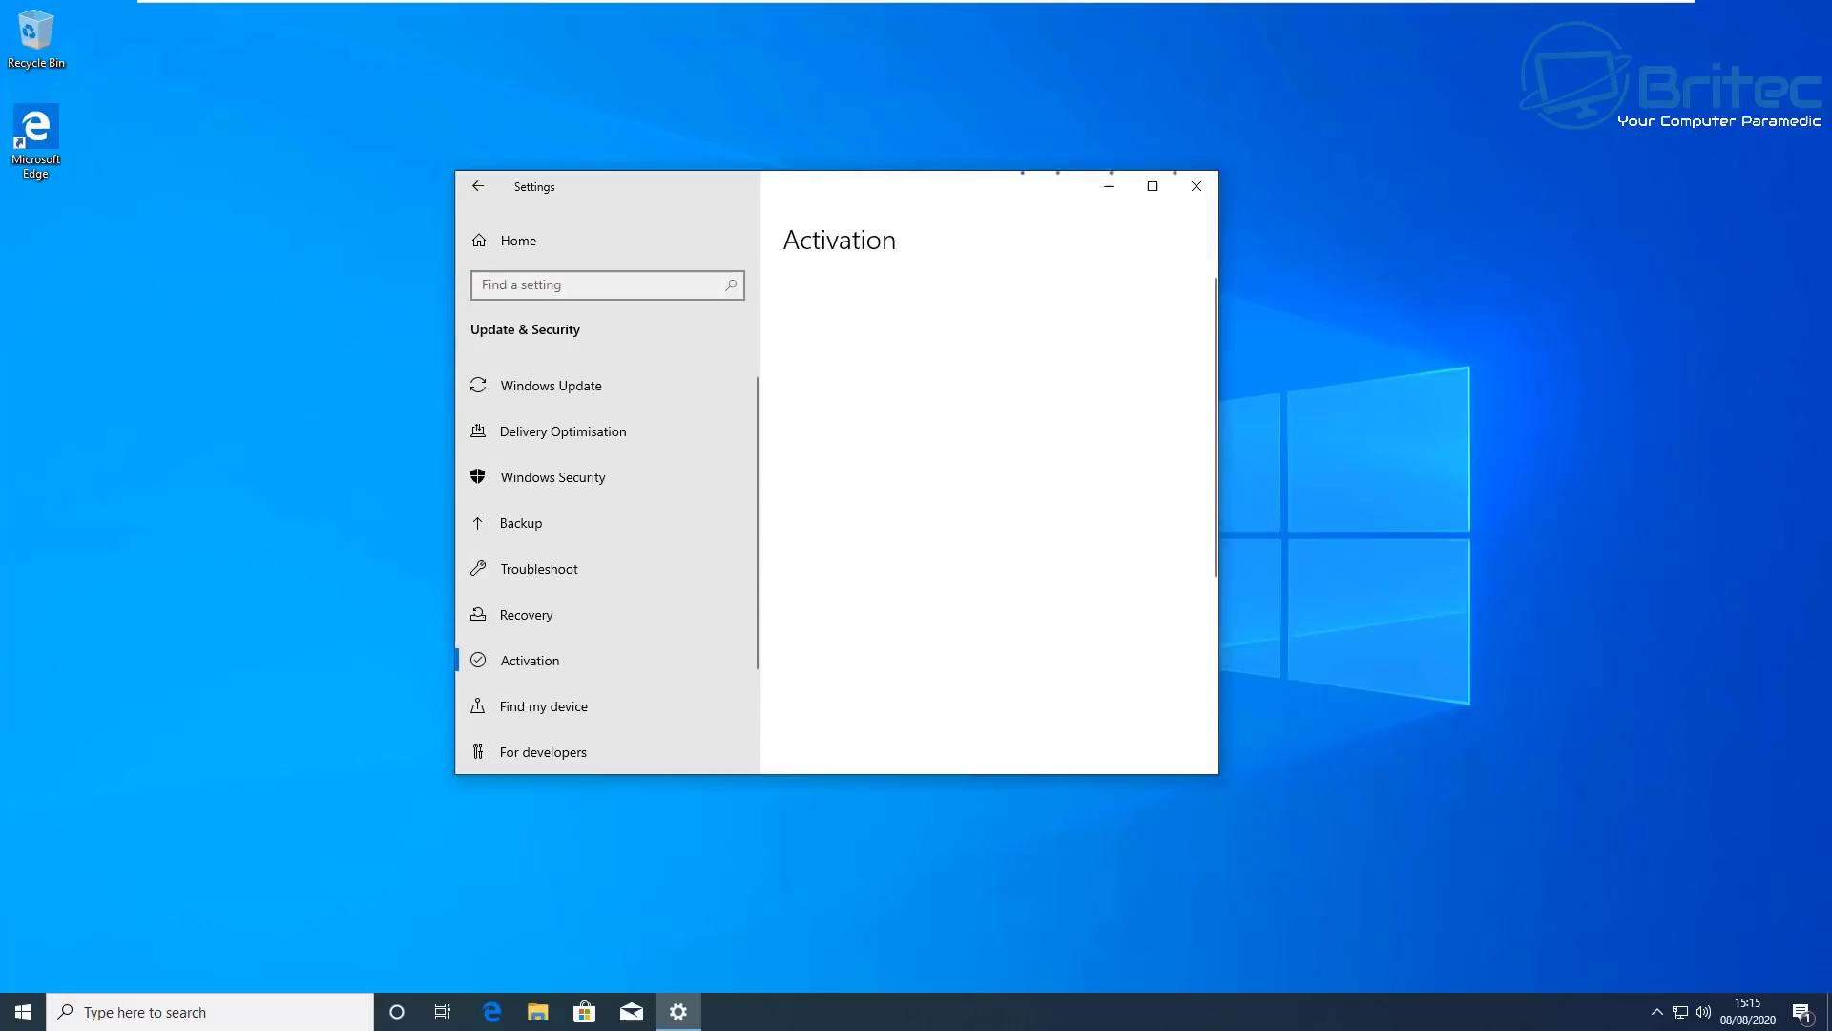
left_click_drag(1217, 774, 1460, 814)
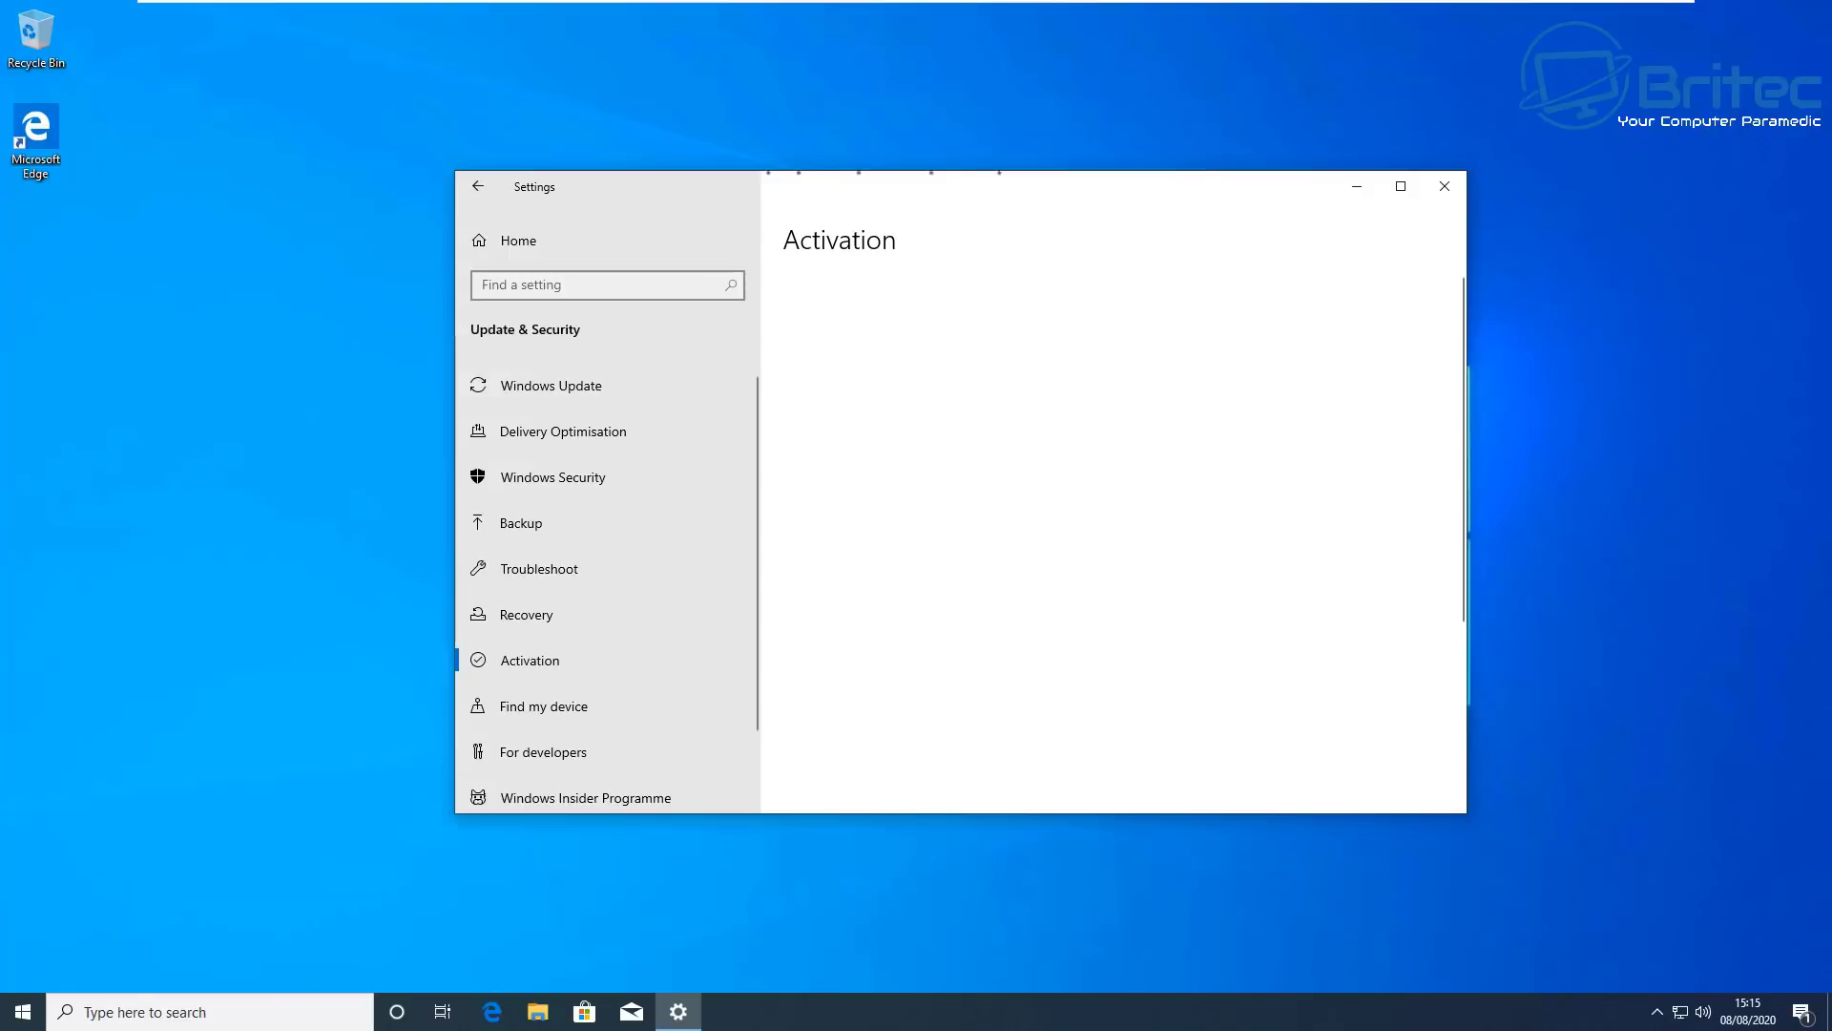
left_click_drag(975, 189, 916, 197)
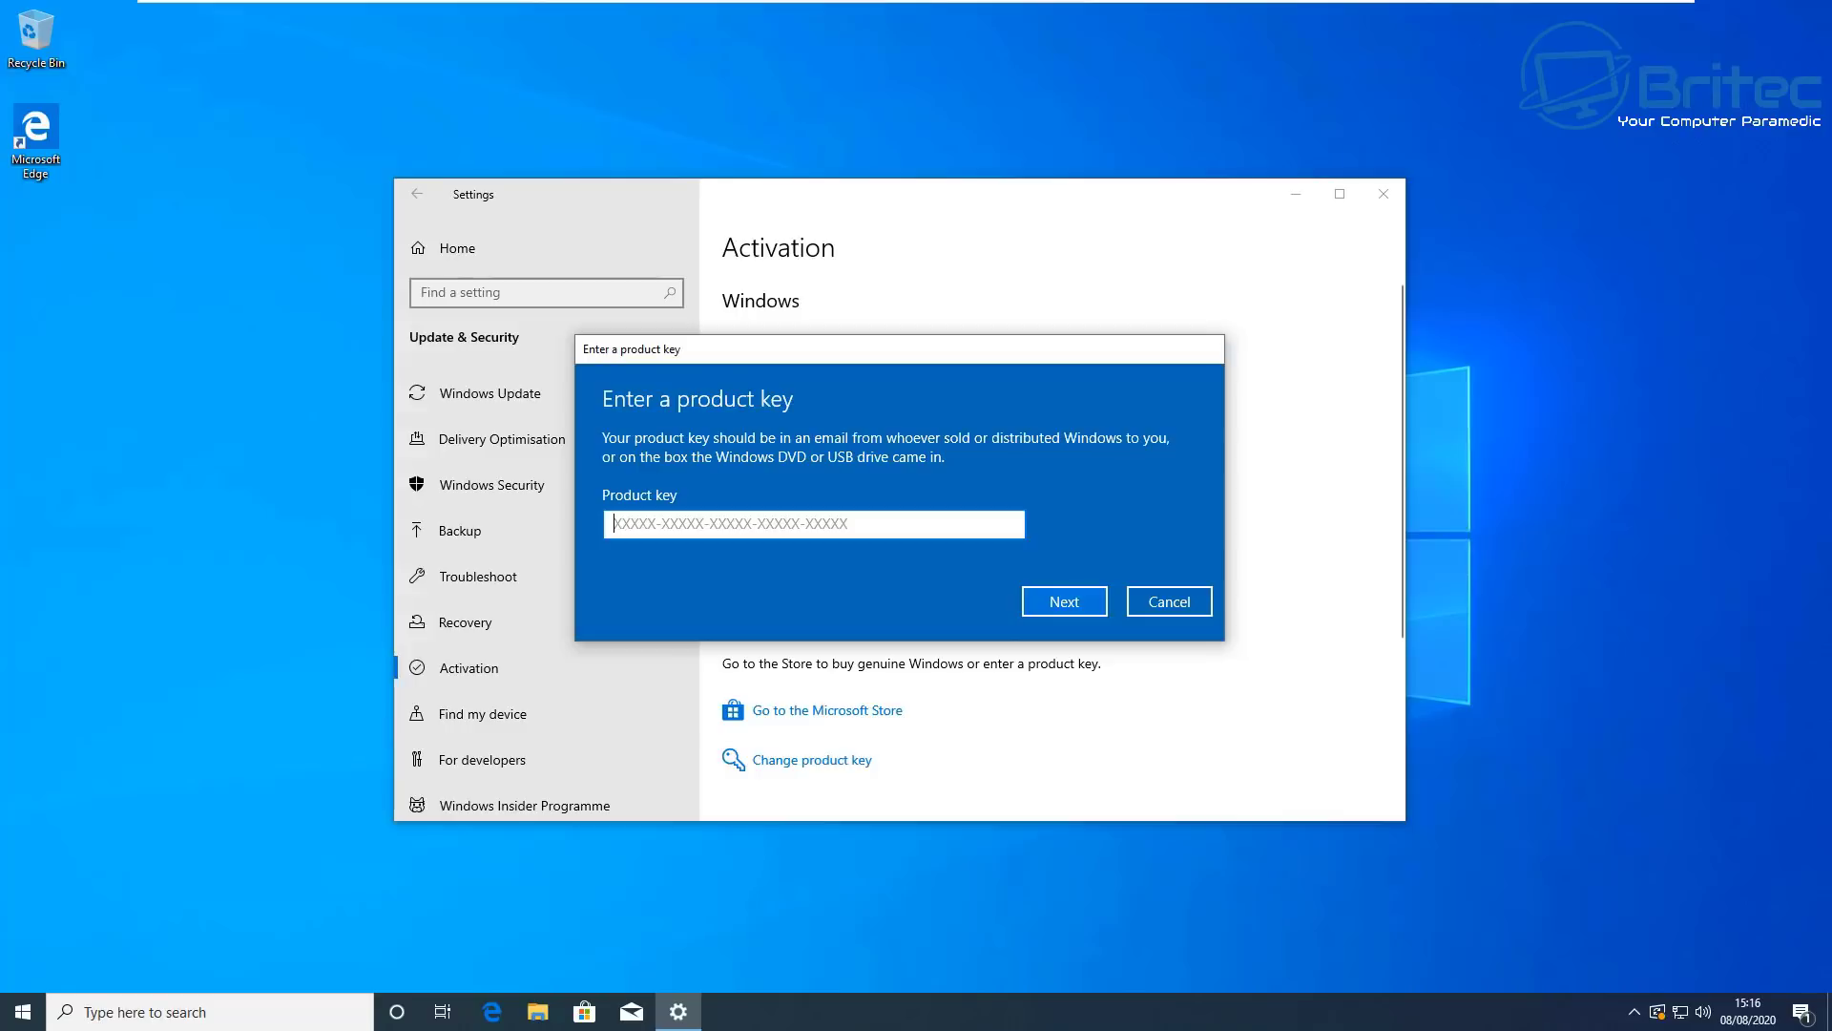
left_click(1169, 602)
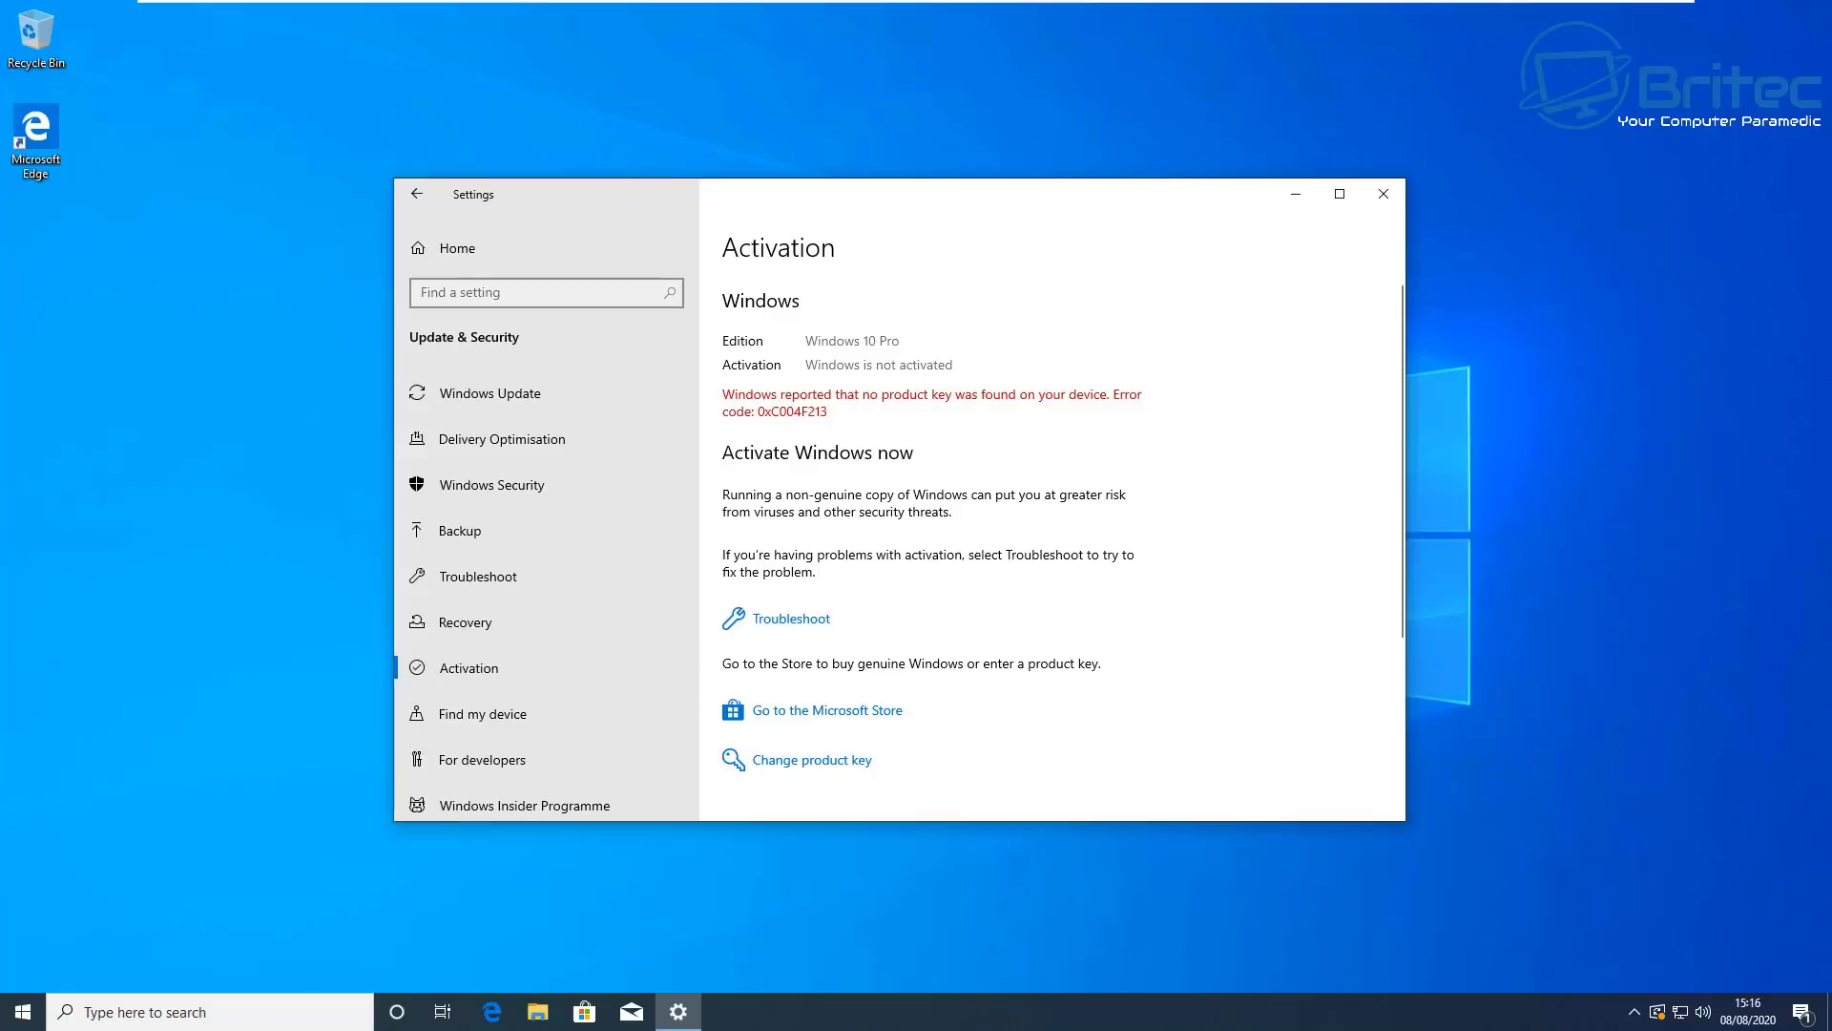
left_click(1384, 194)
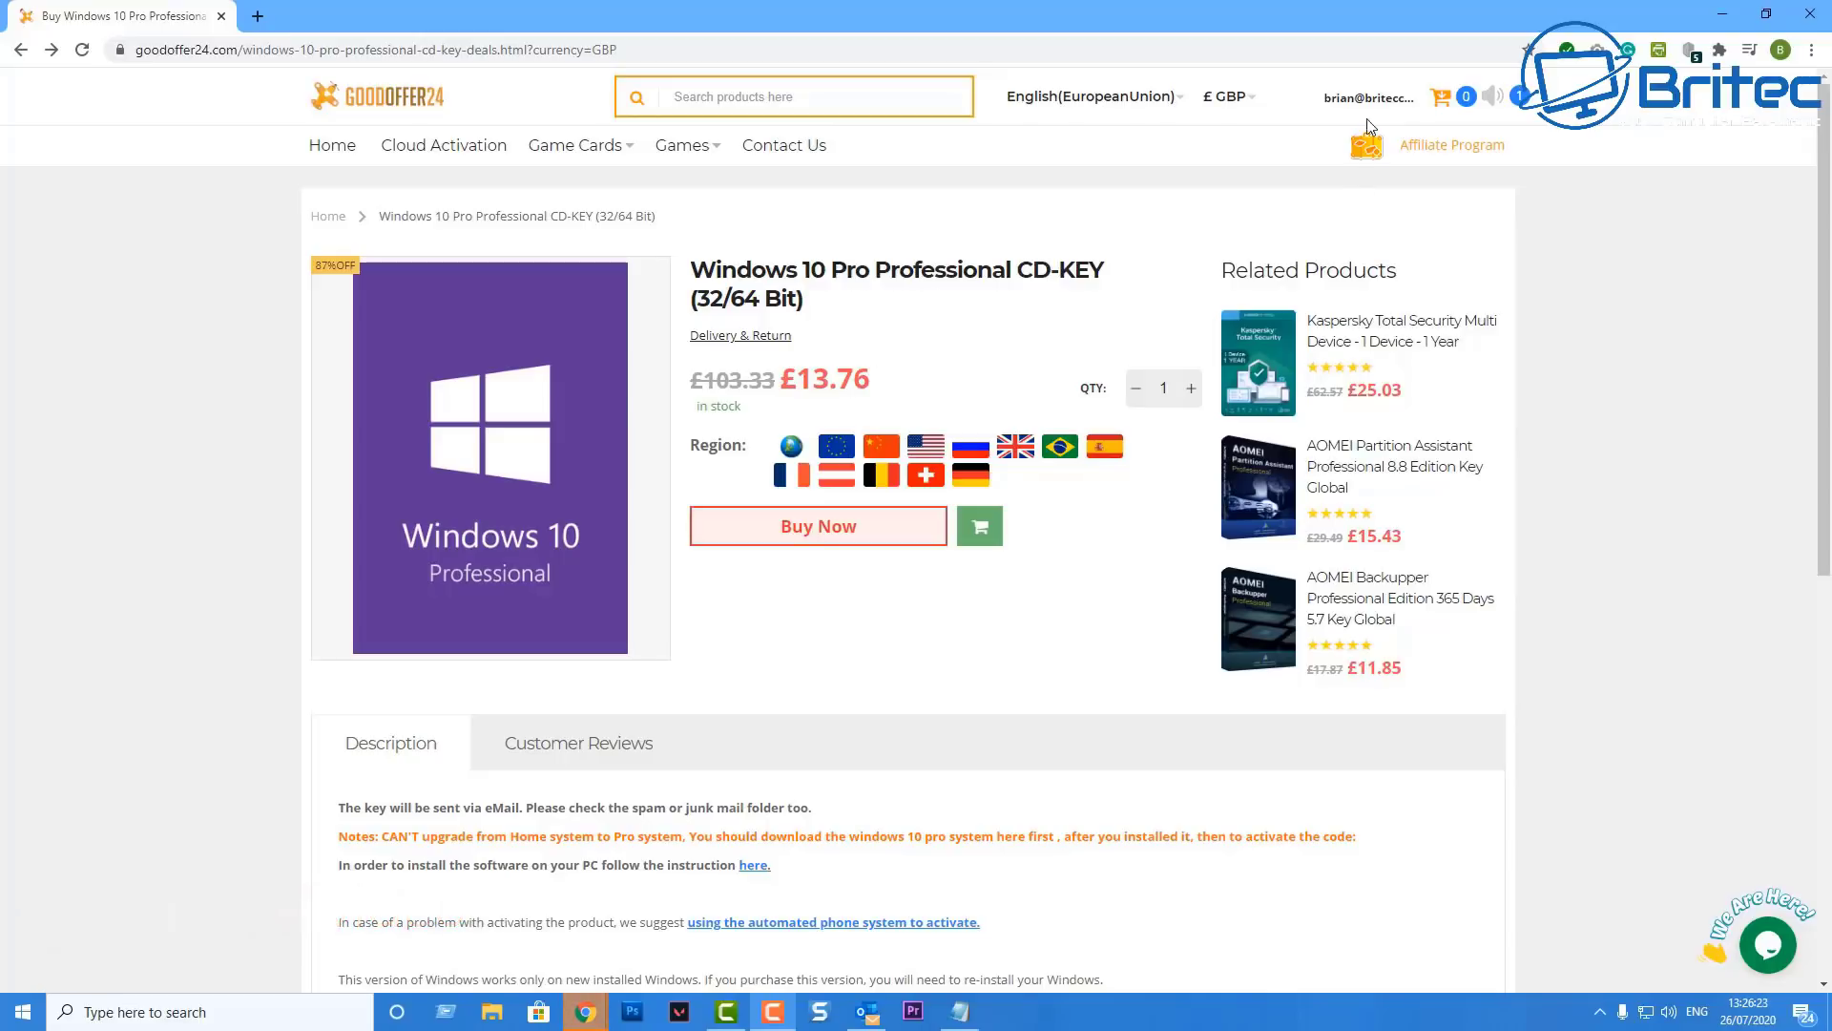
- Order one Windows 10 Pro Professional CD-KEY (32/64 Bit) on goodoffer24.com and apply the promotion code BR09 at checkout
left_click(818, 526)
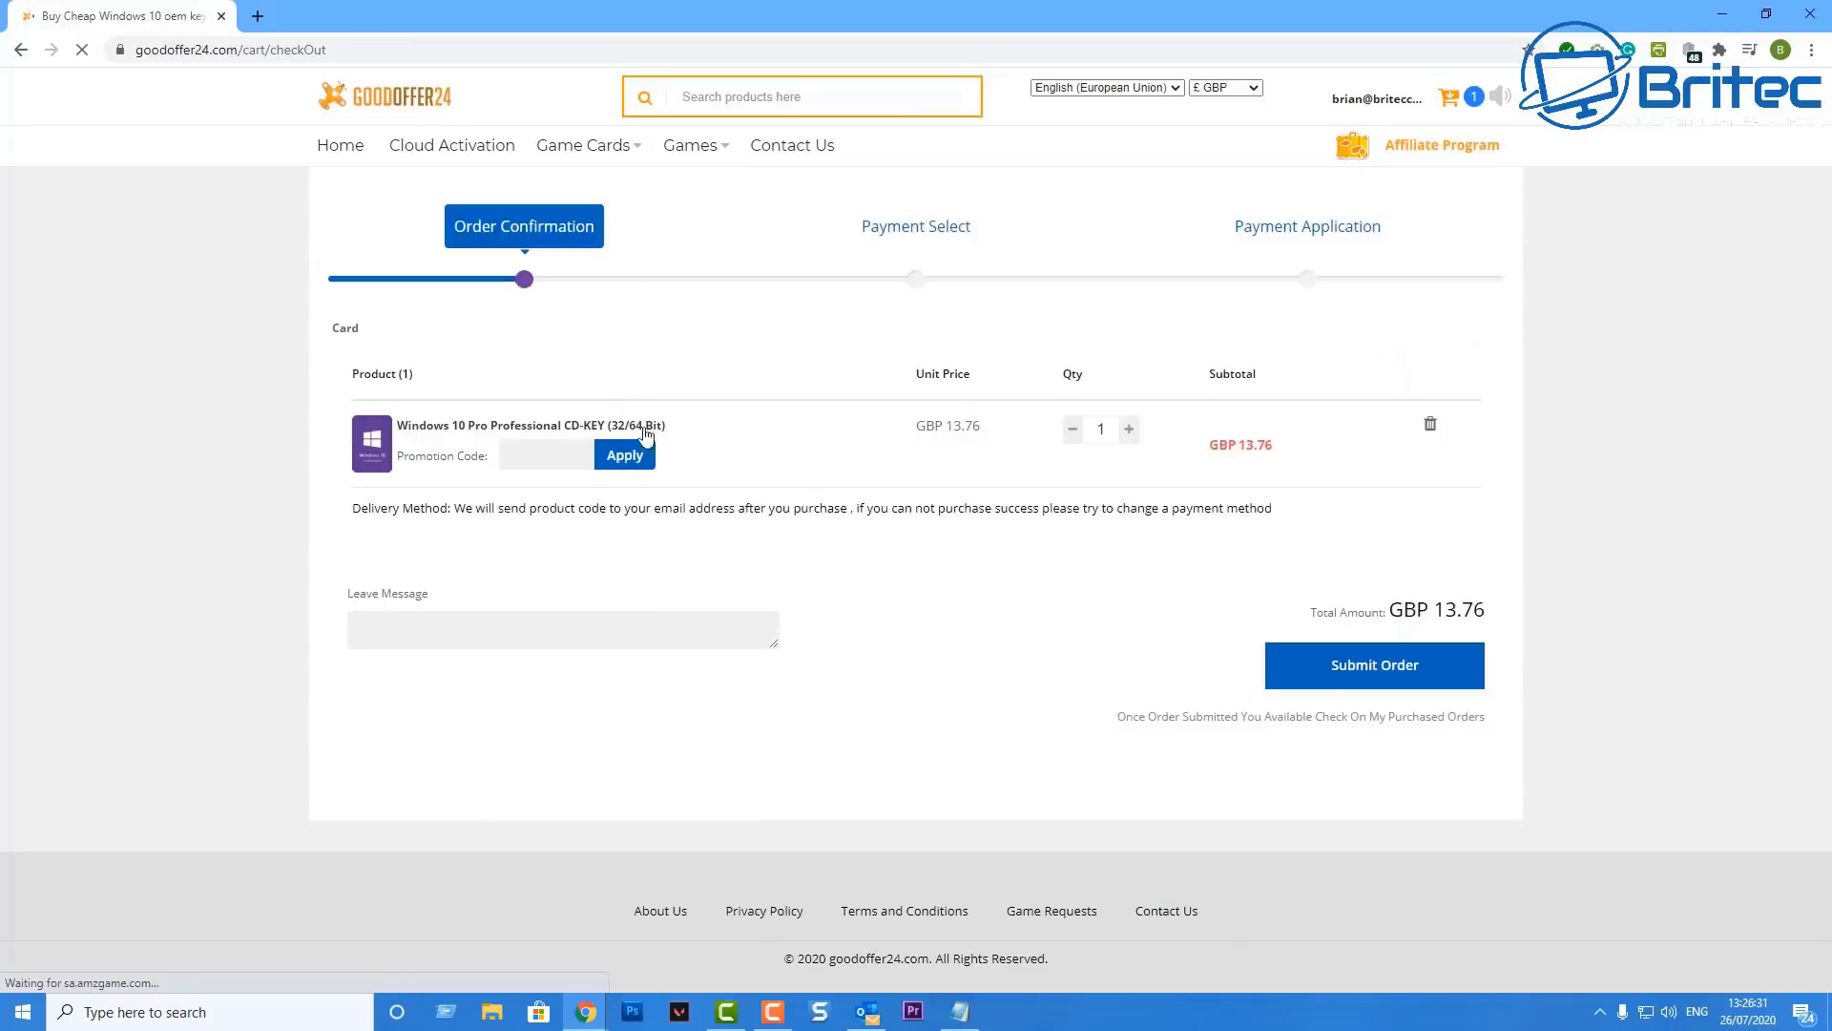
left_click(530, 455)
type("BR")
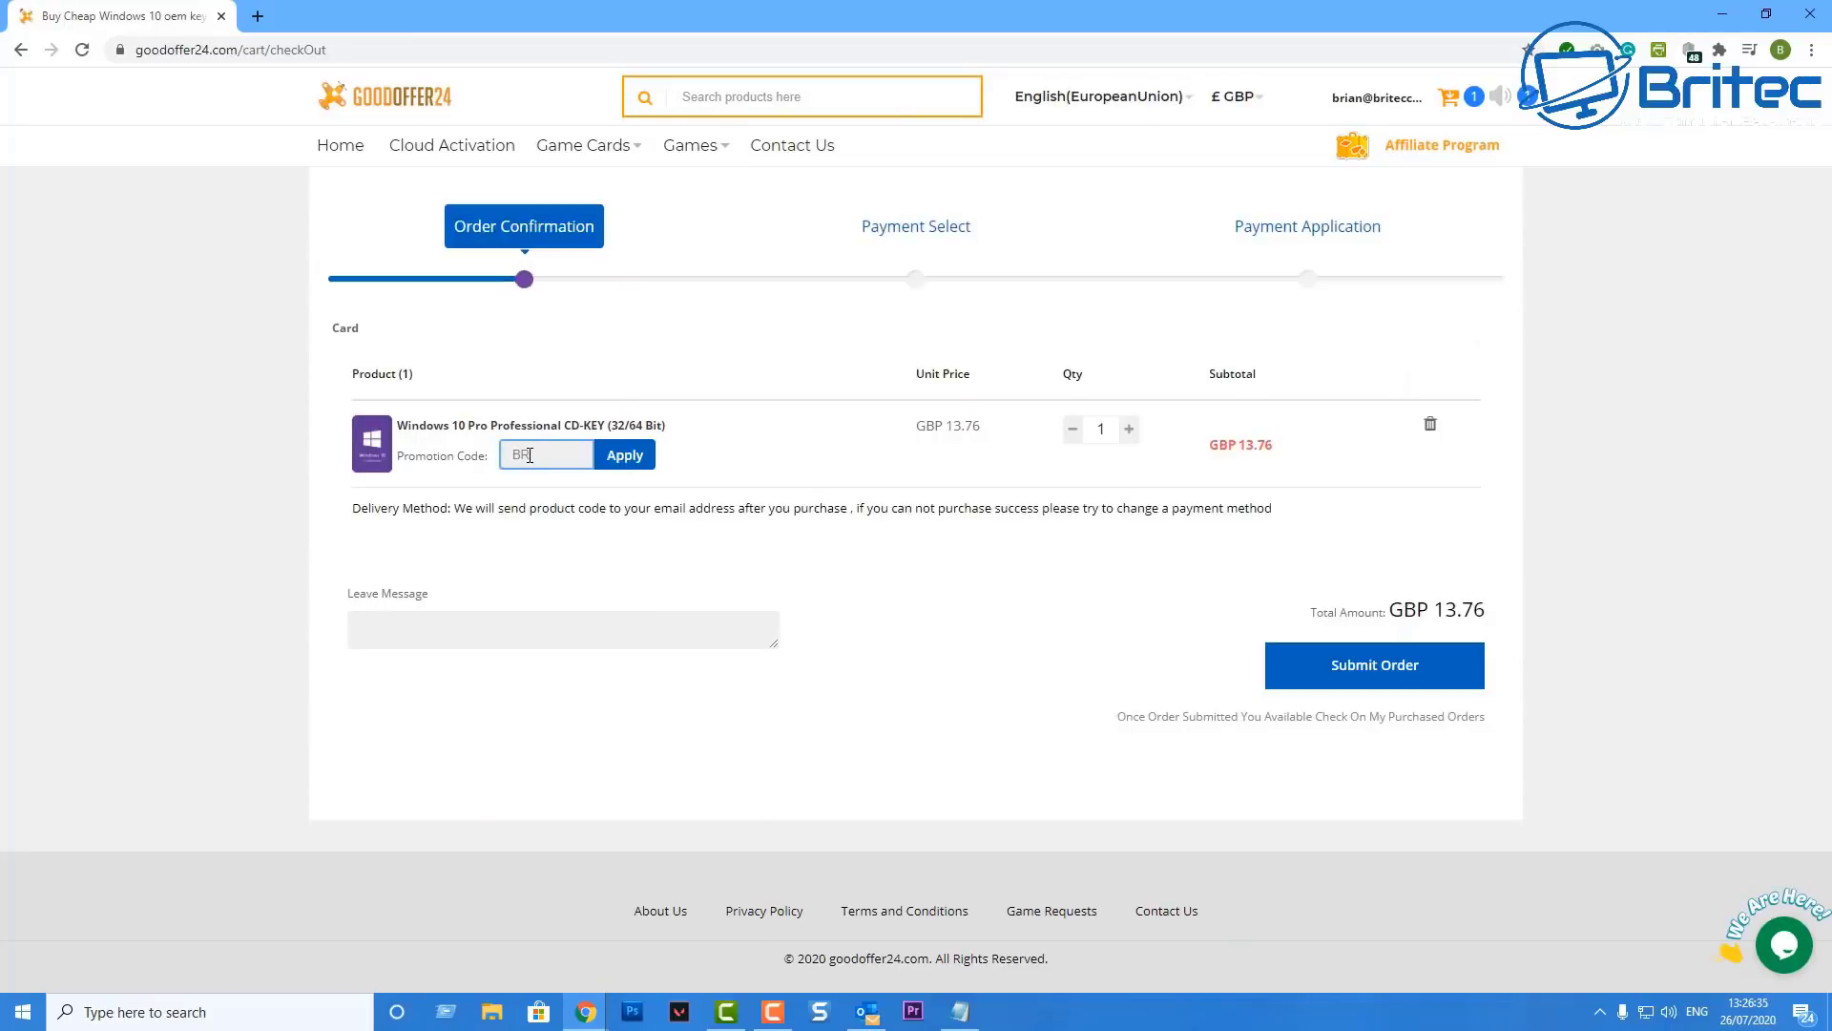
type("09")
left_click(622, 456)
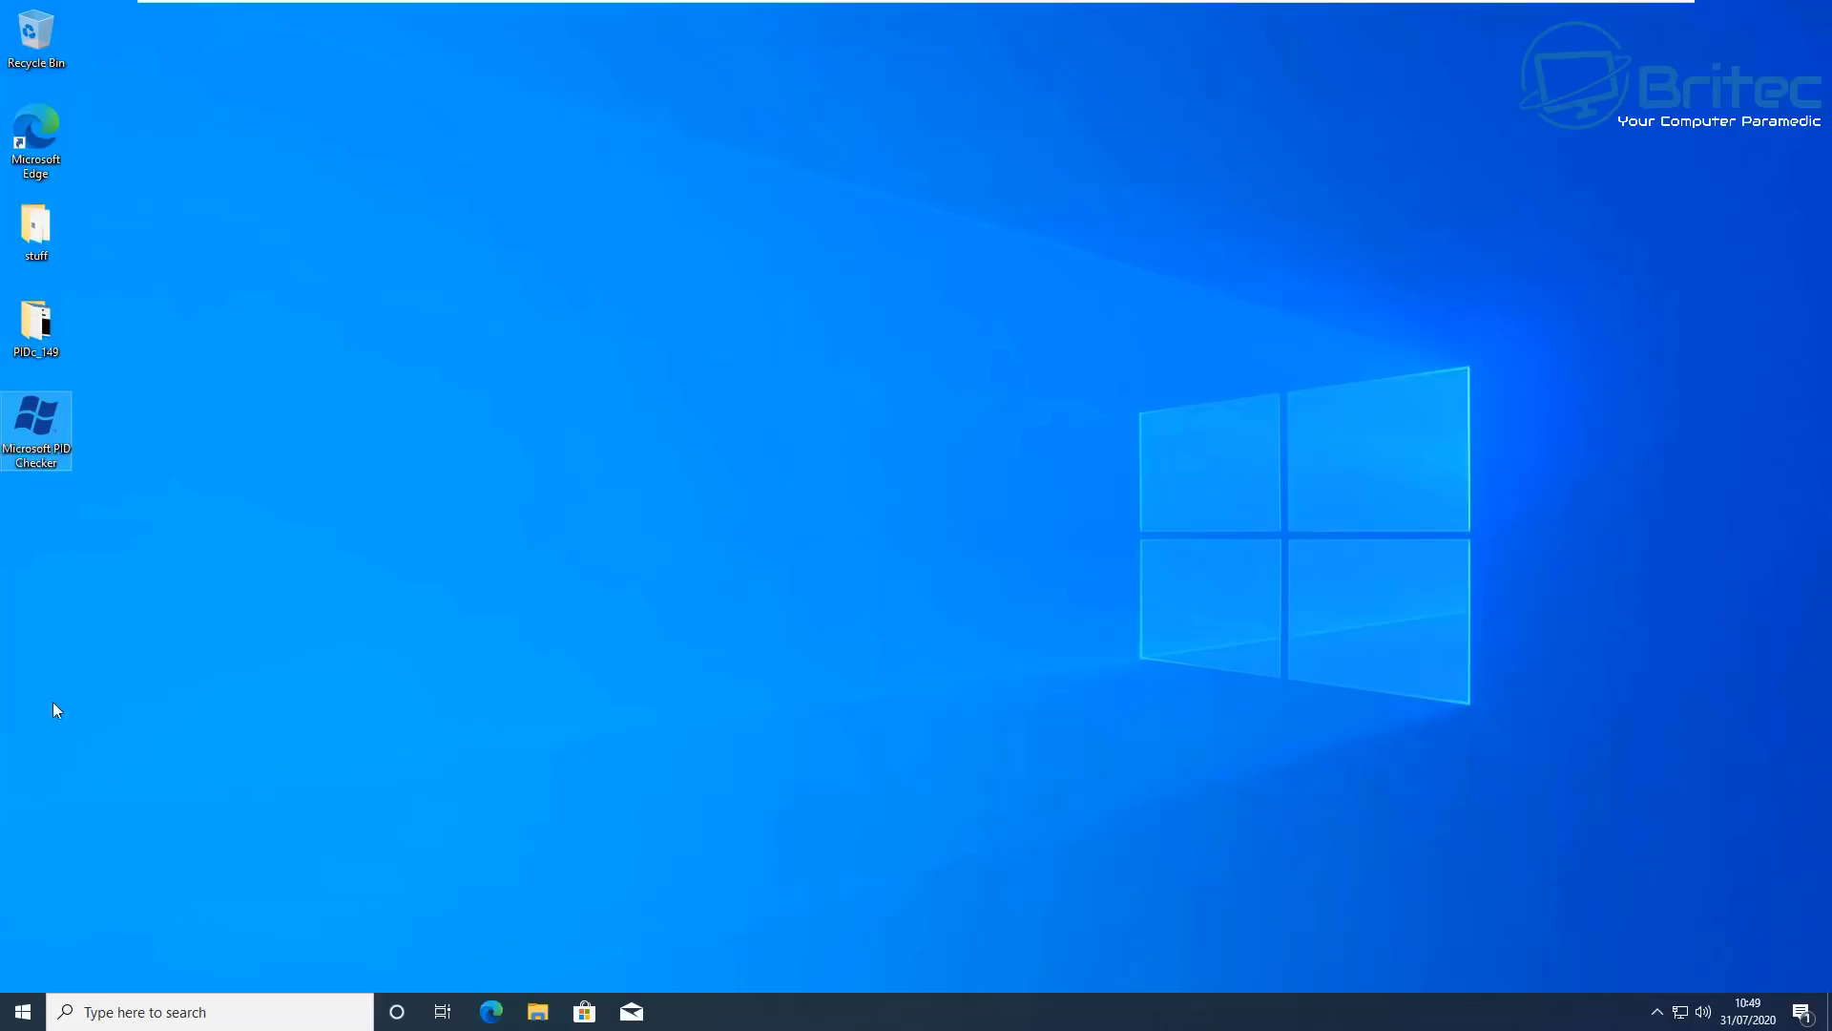
- Change the product key in the Windows activation settings by pasting the purchased licence key, activate Windows 10 Pro and close Settings
left_click(29, 1017)
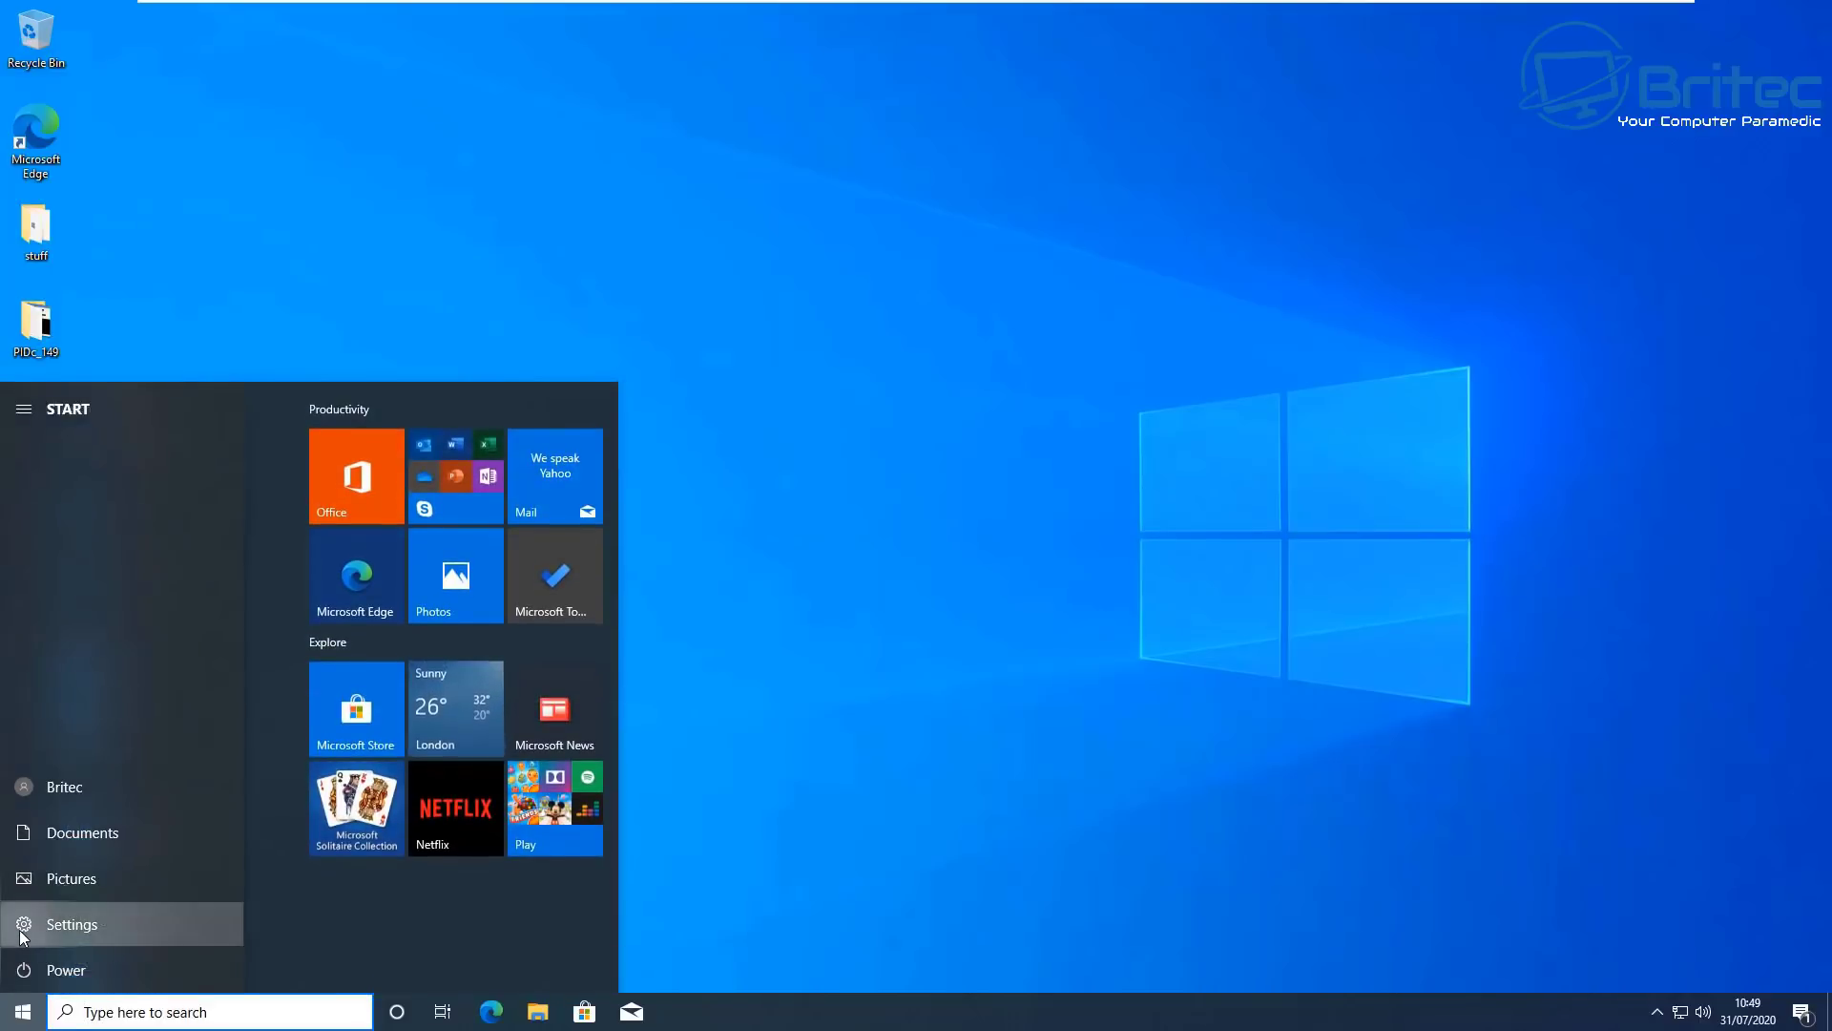
left_click(22, 930)
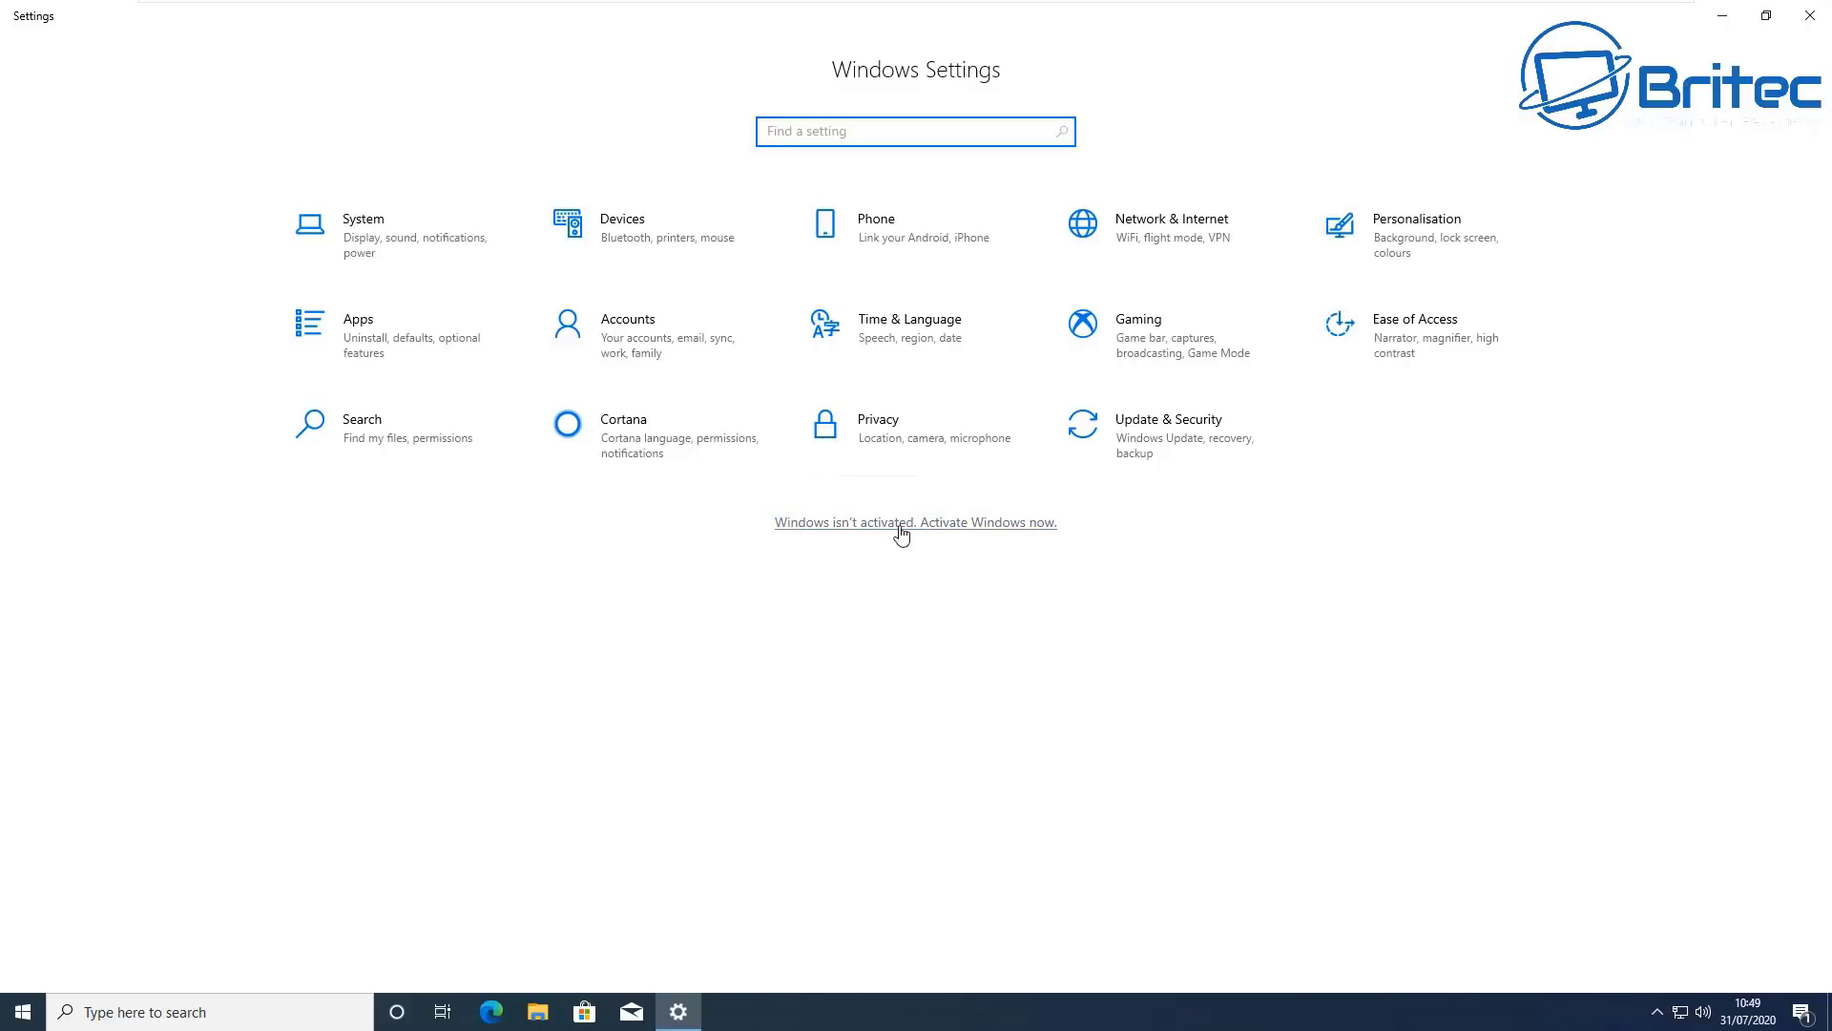
left_click(1007, 528)
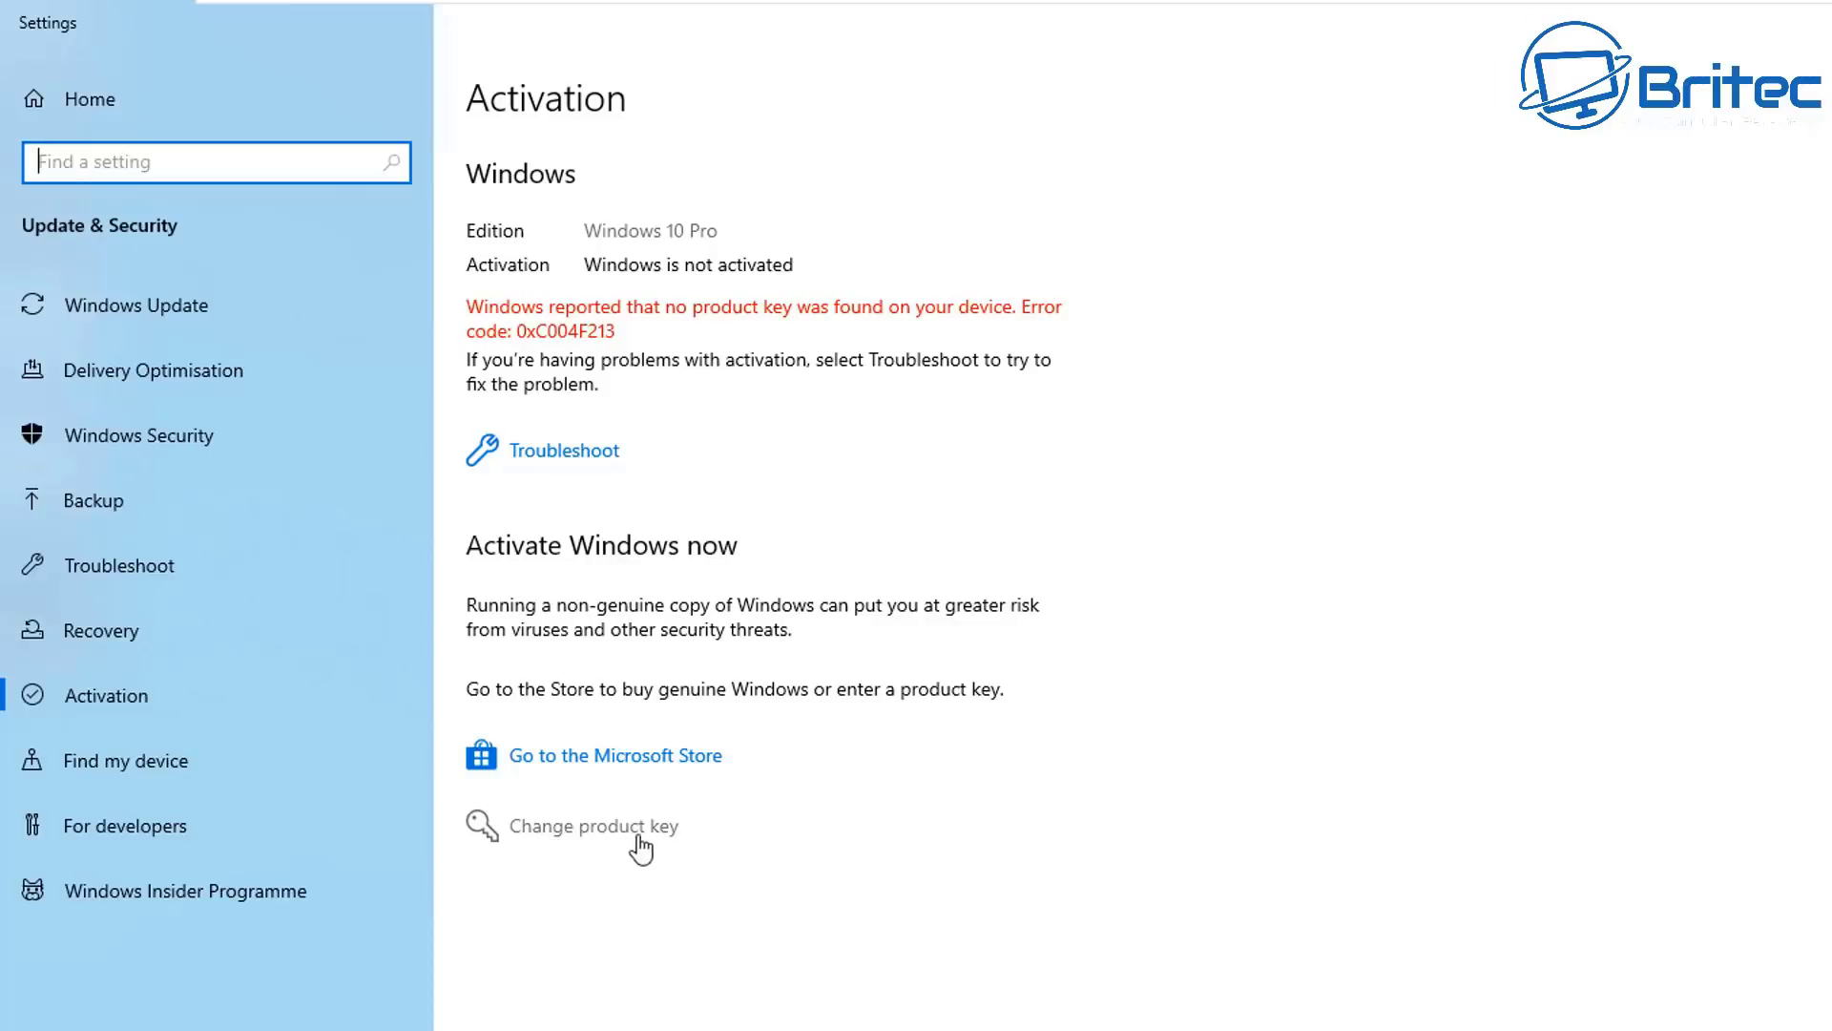
left_click(594, 842)
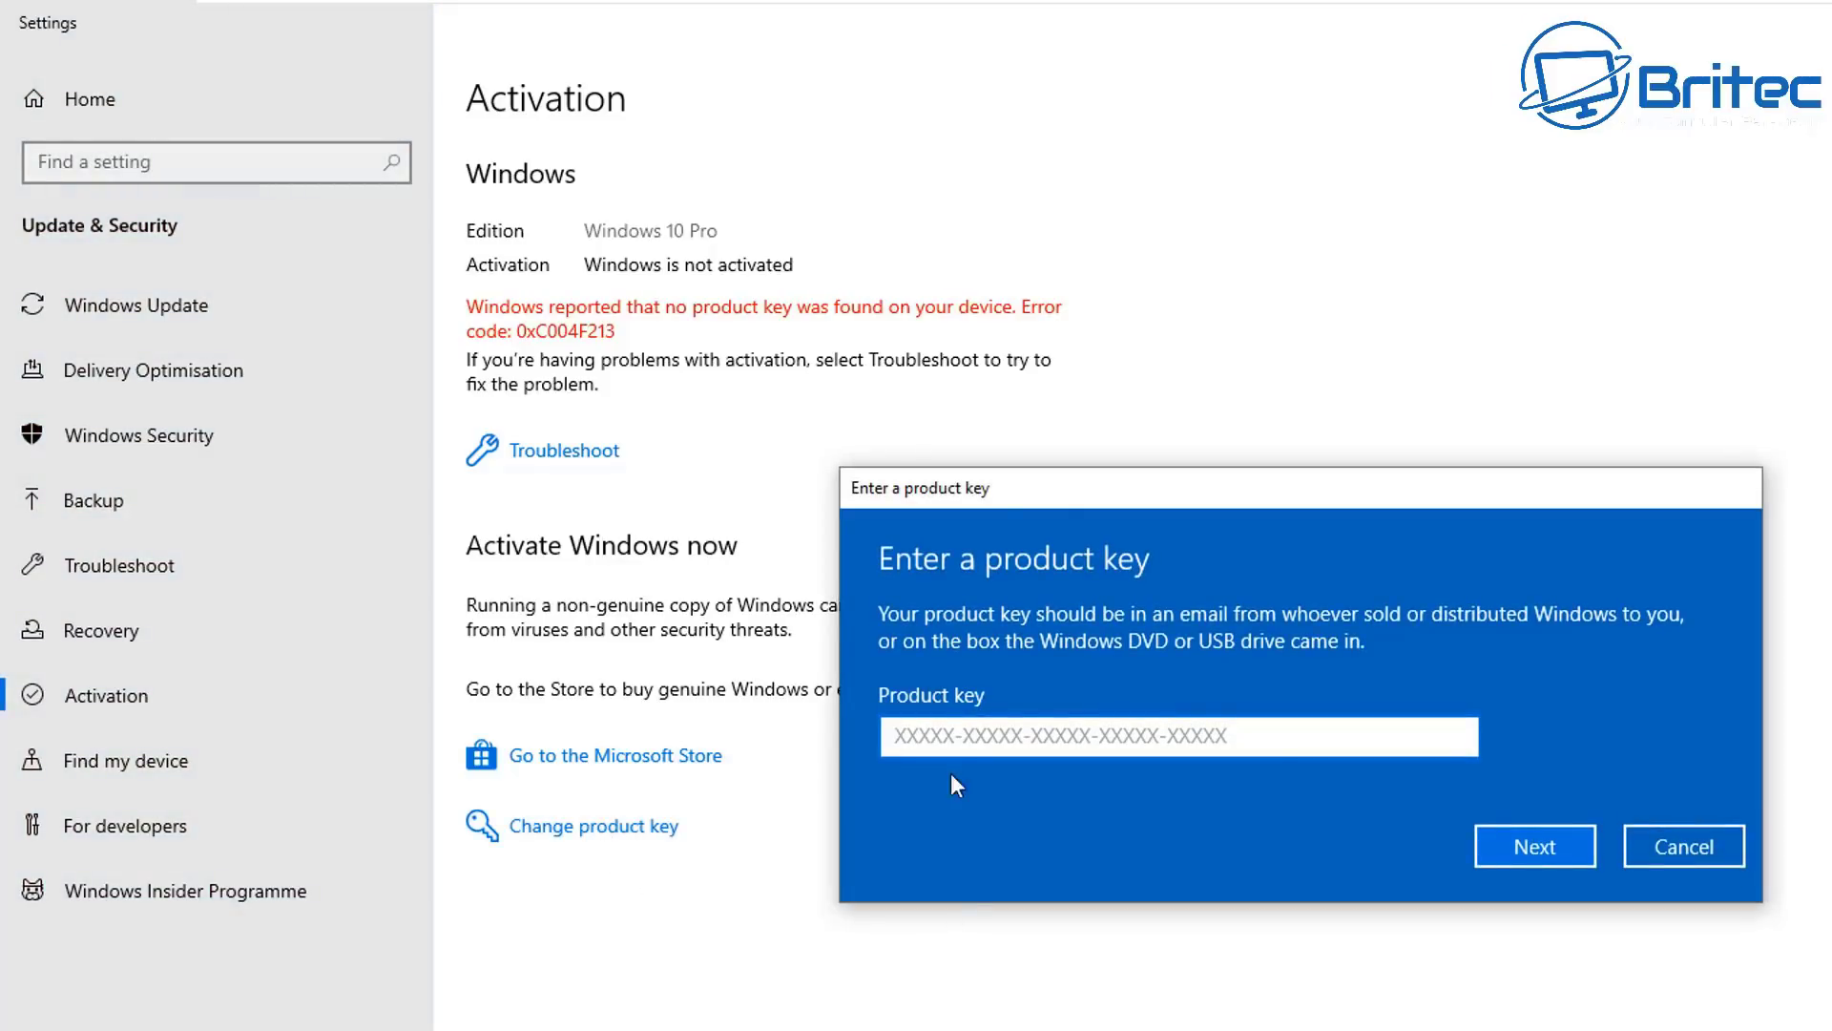
key("ctrl+v")
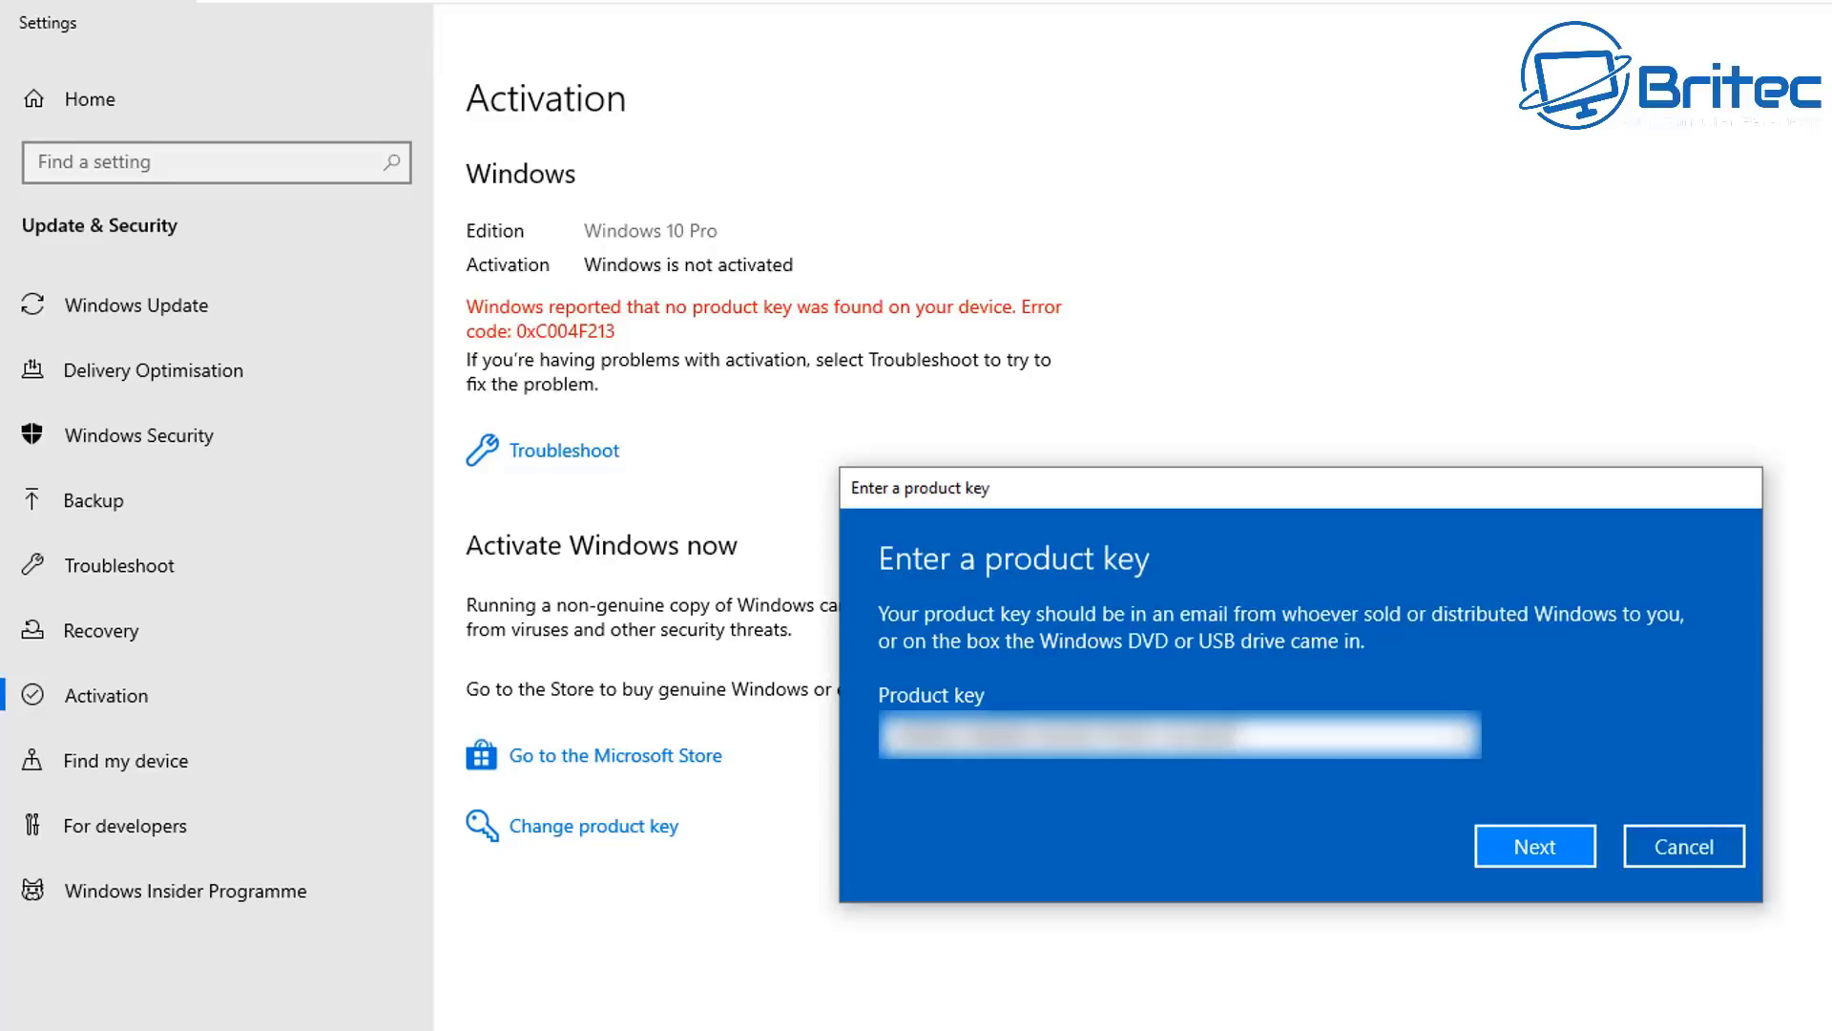
key("Return")
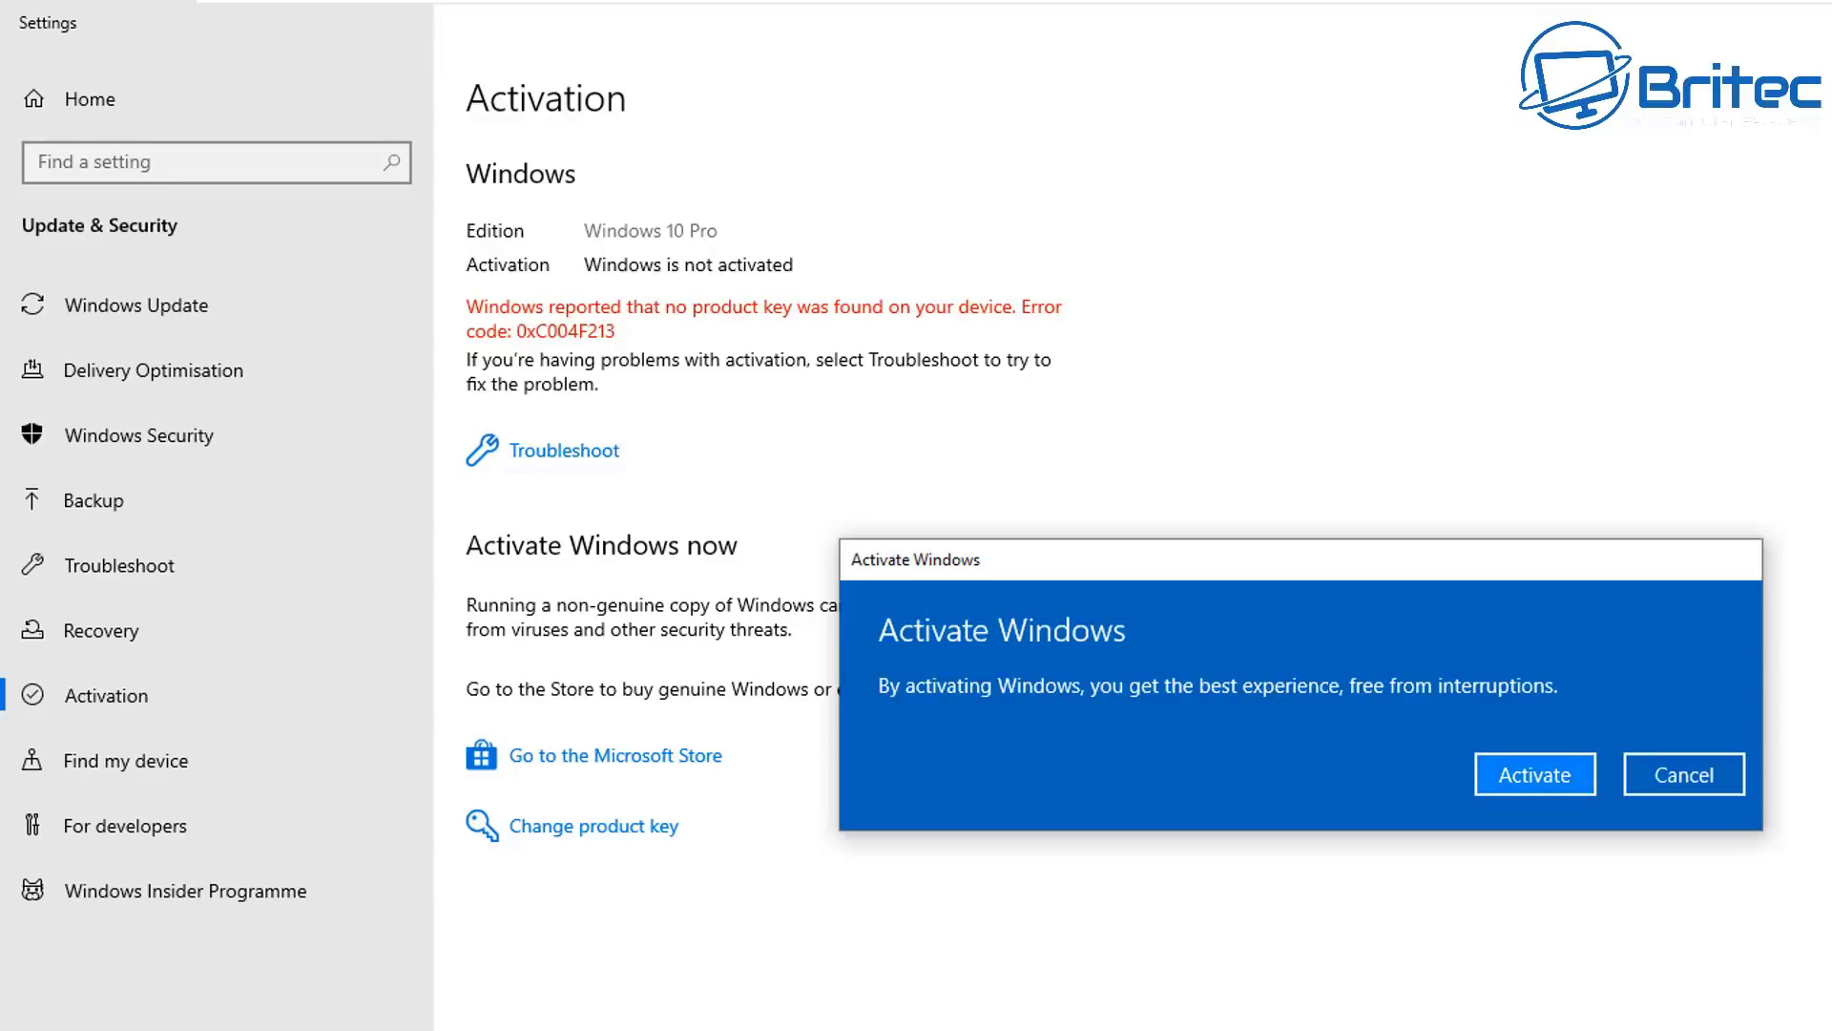
key("Return")
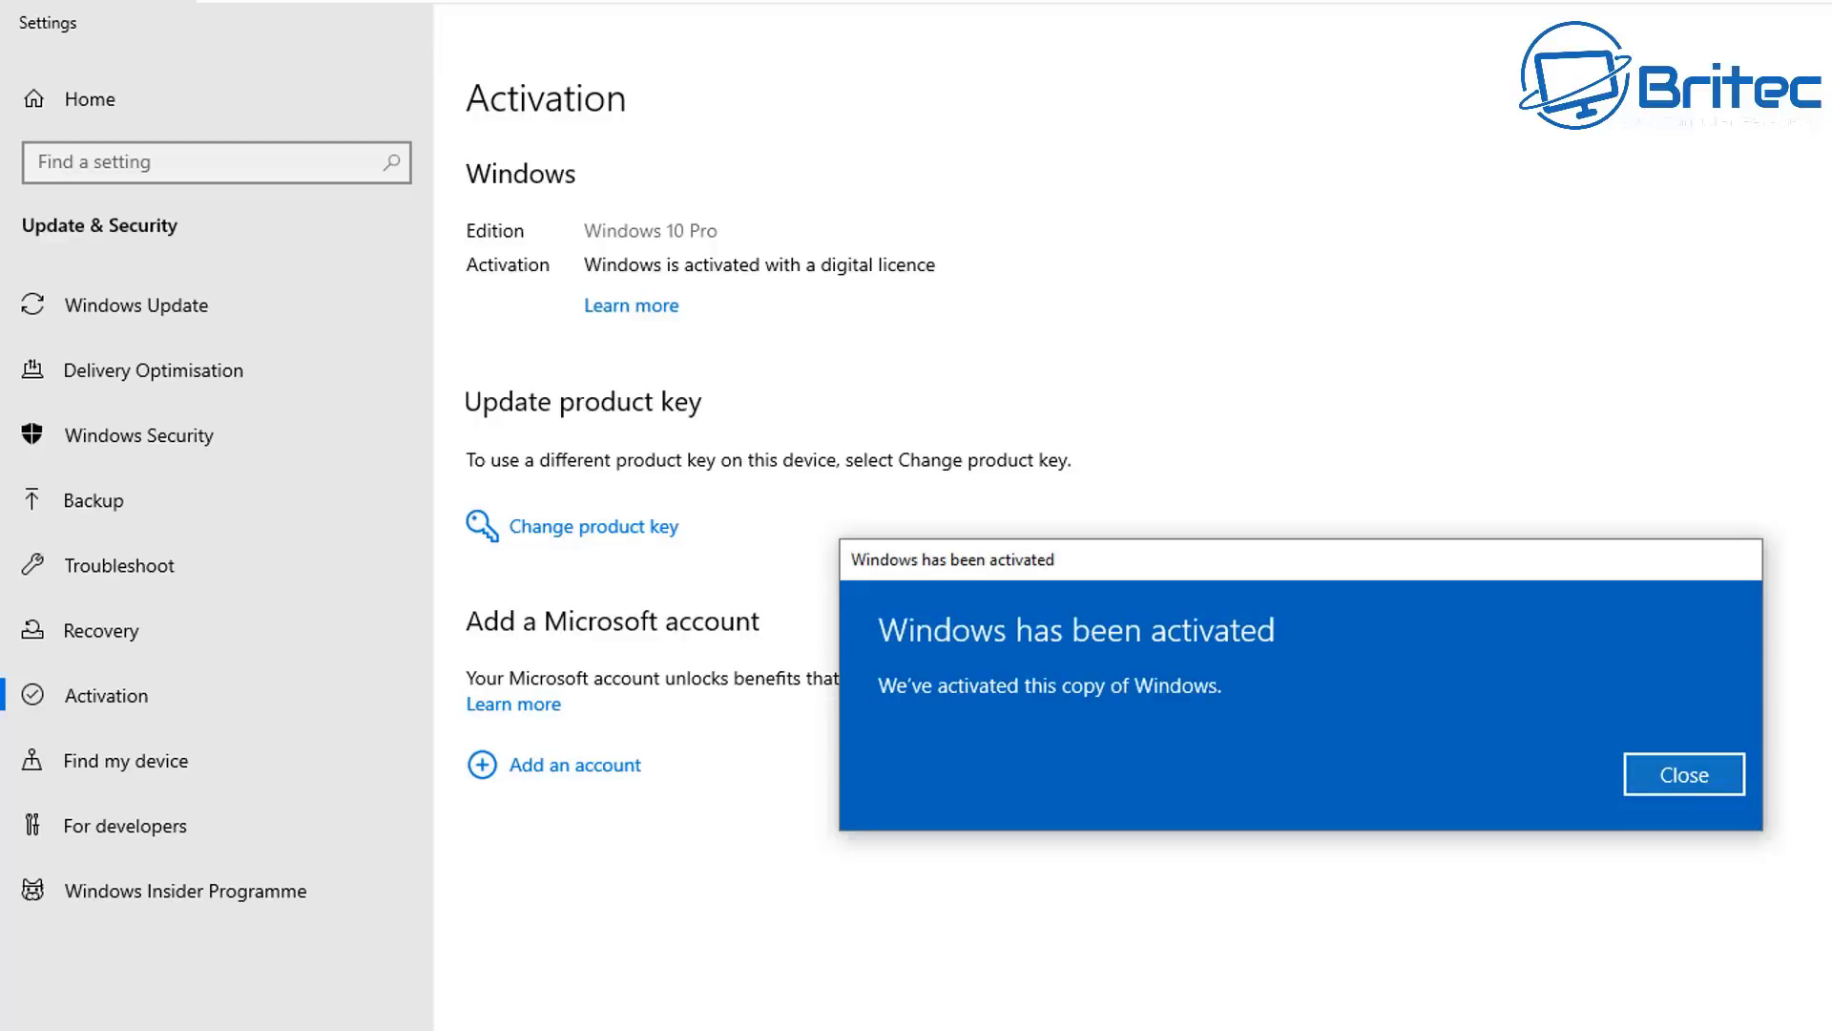
left_click(1684, 774)
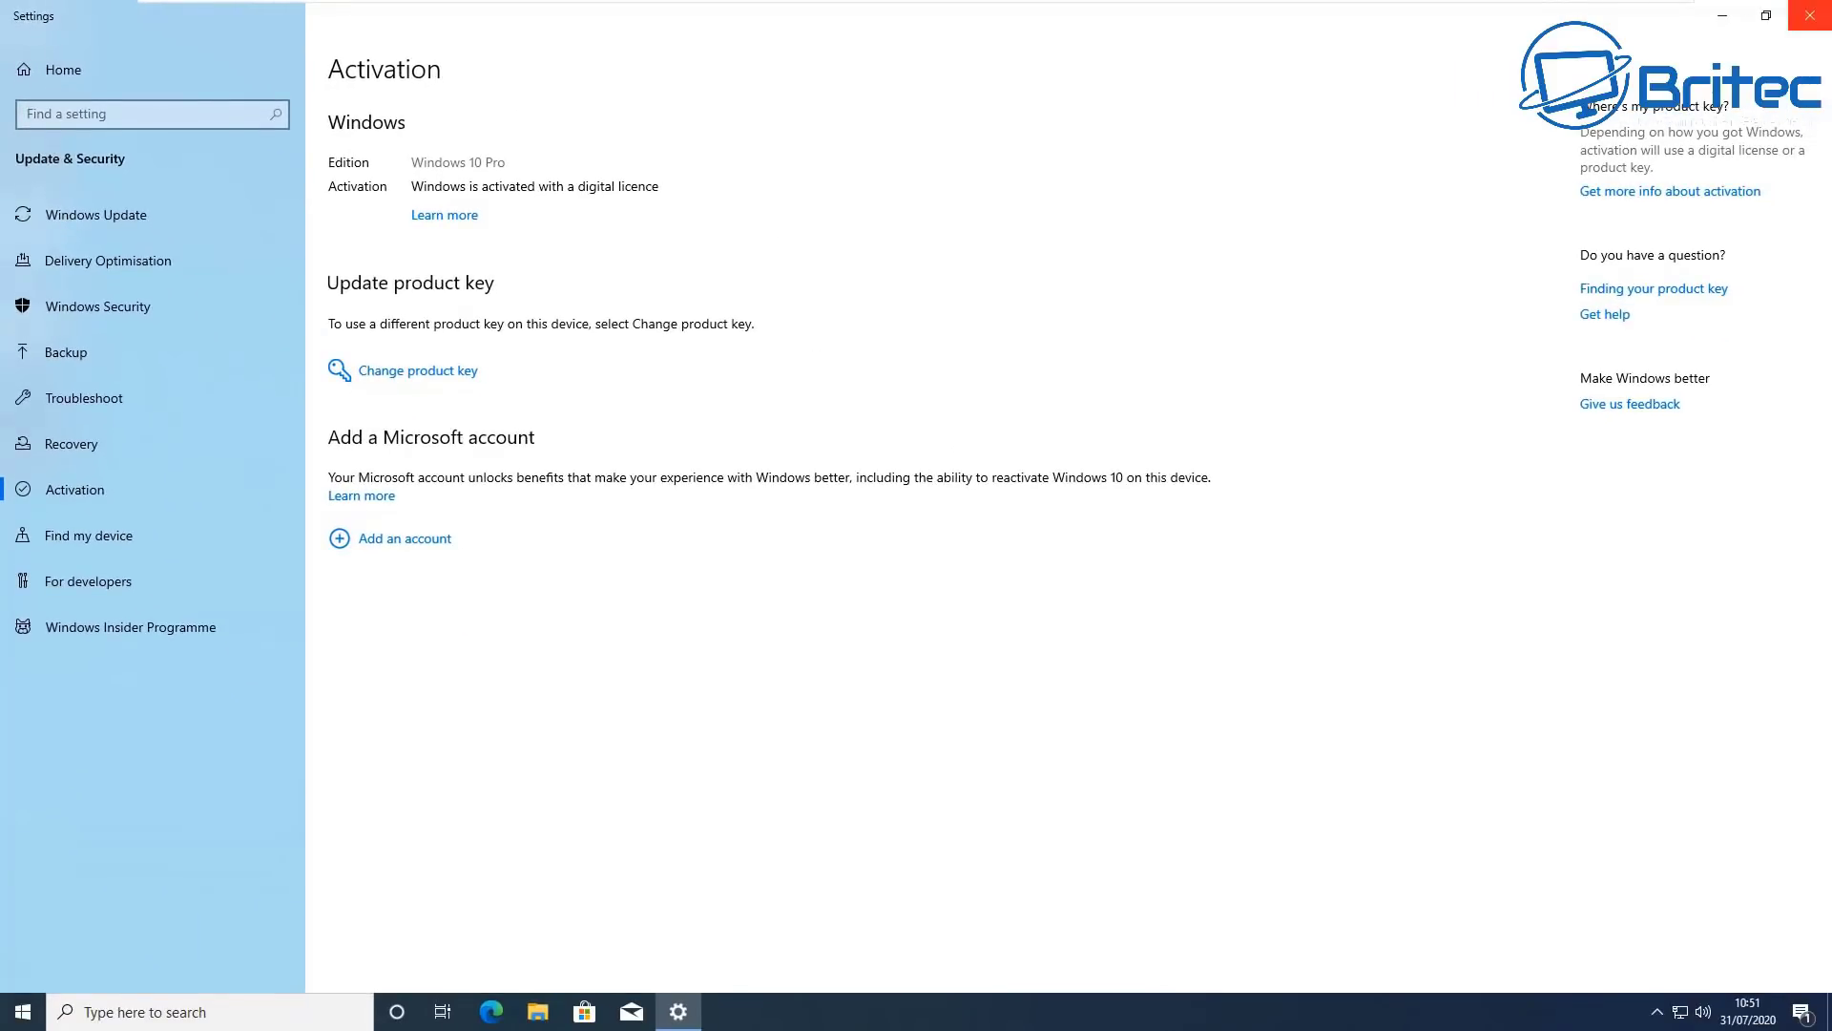
left_click(1811, 15)
- Check the Windows Settings home page for any remaining activation notice and close it
key("super")
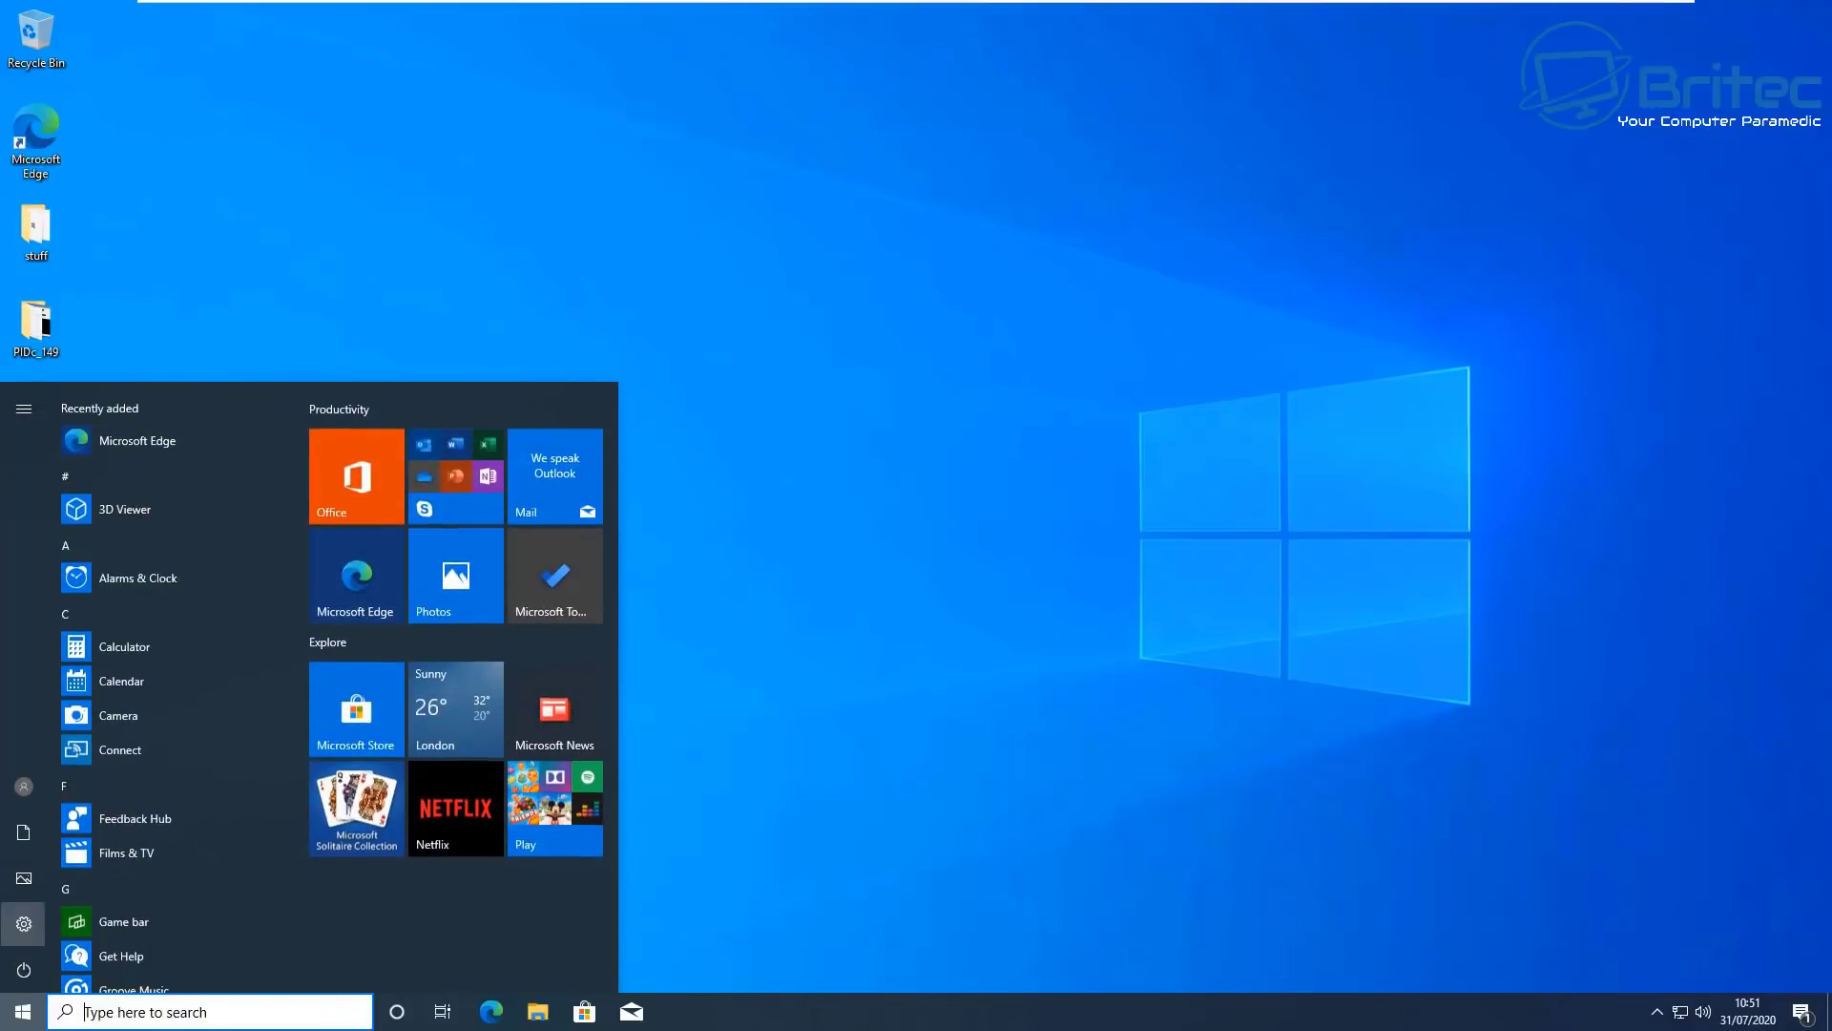
left_click(24, 923)
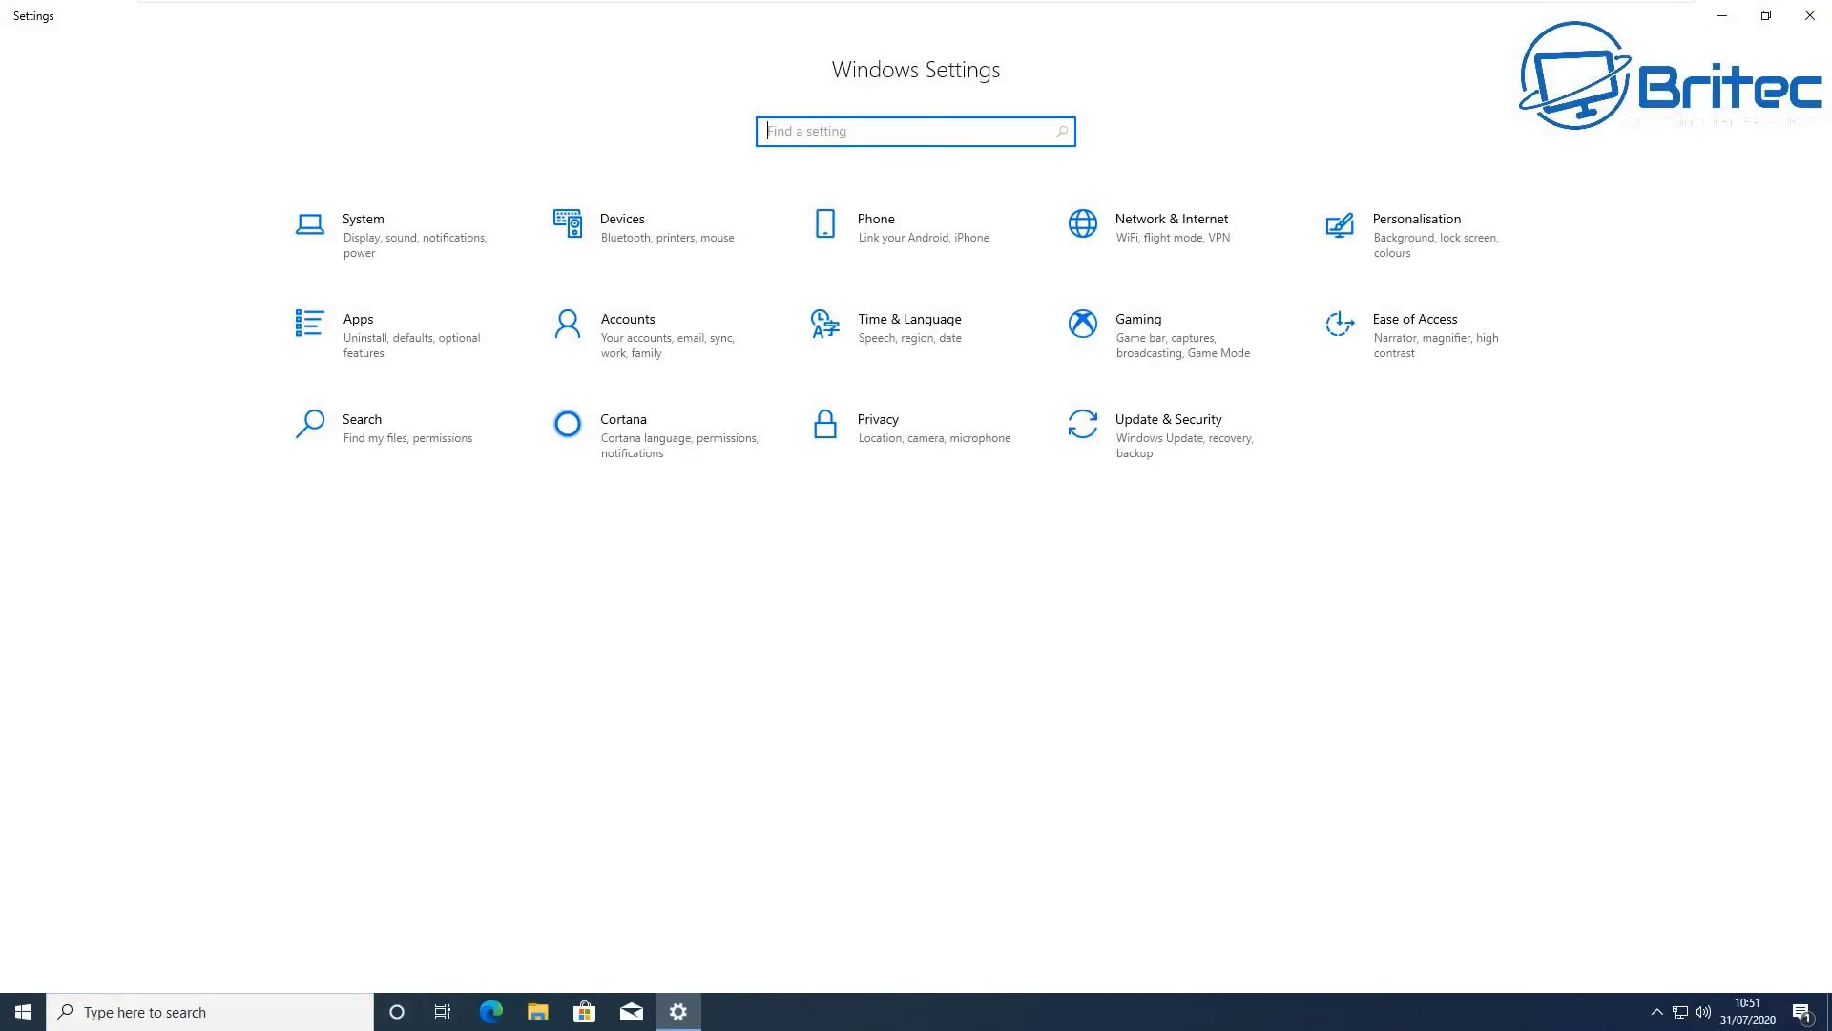
left_click(1811, 15)
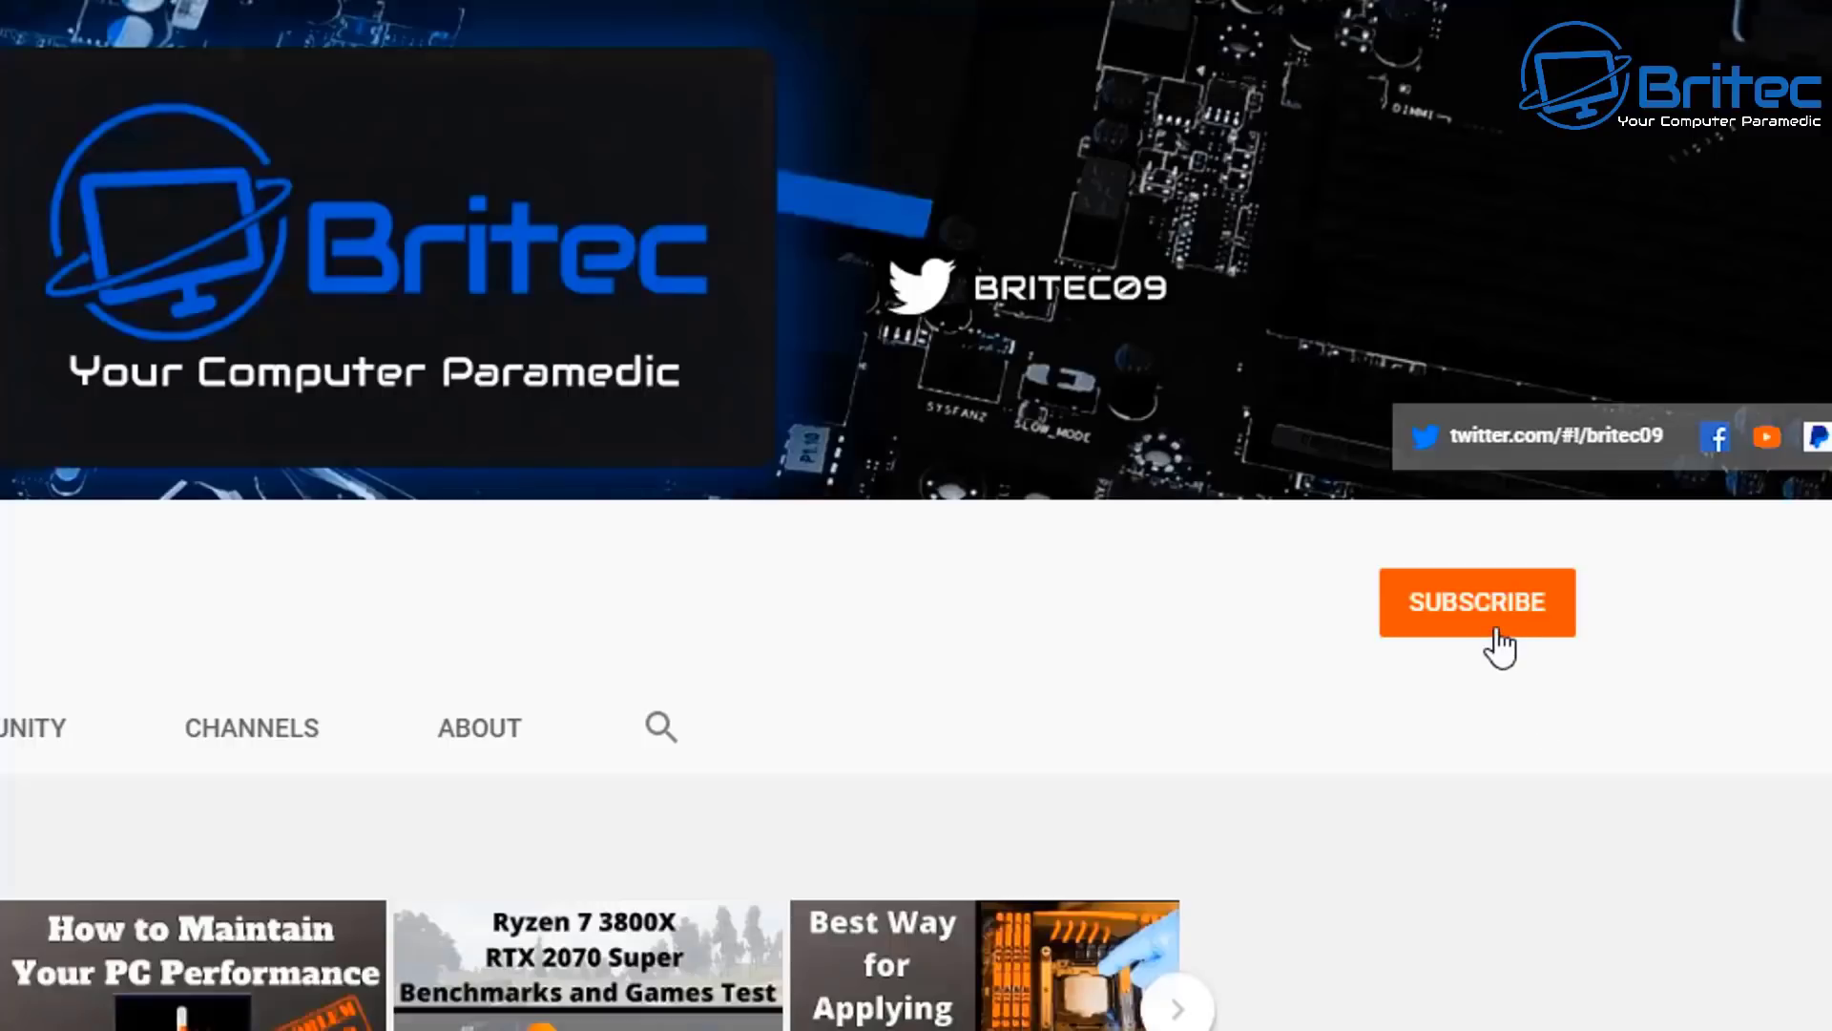
- Subscribe to the Britec YouTube channel and set its notifications to All
left_click(1496, 629)
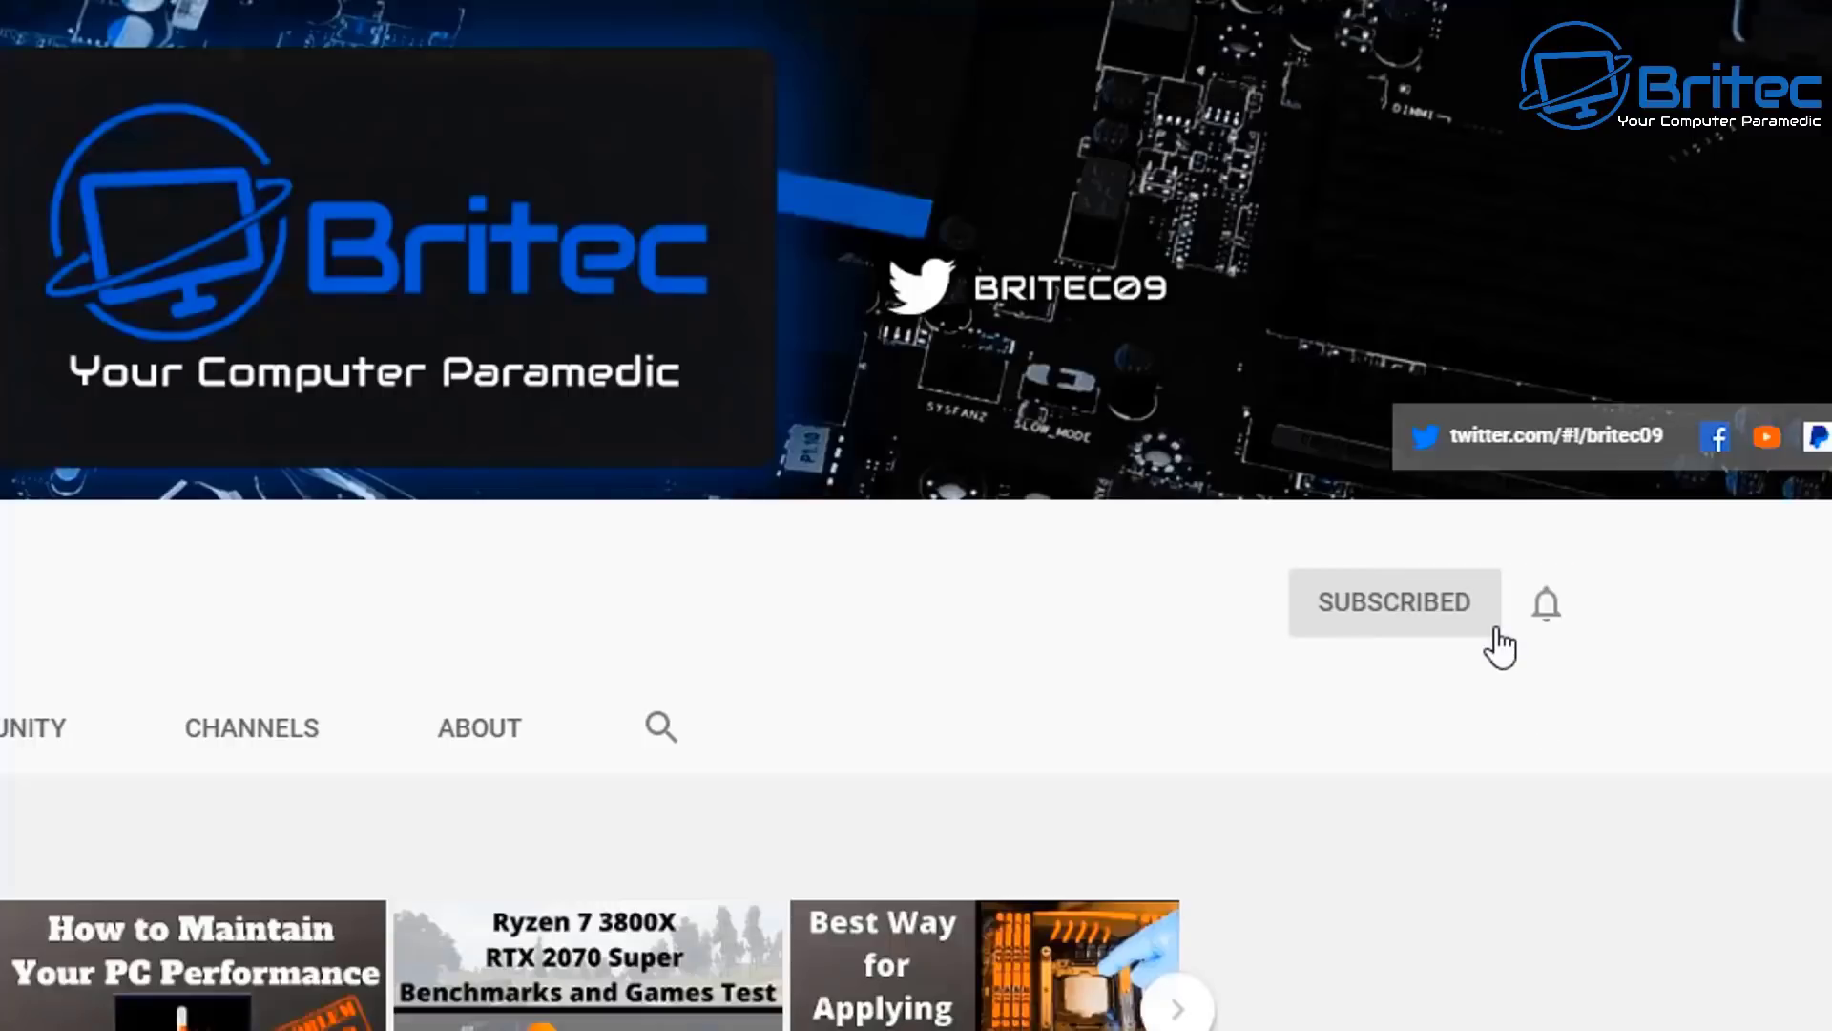
left_click(1548, 611)
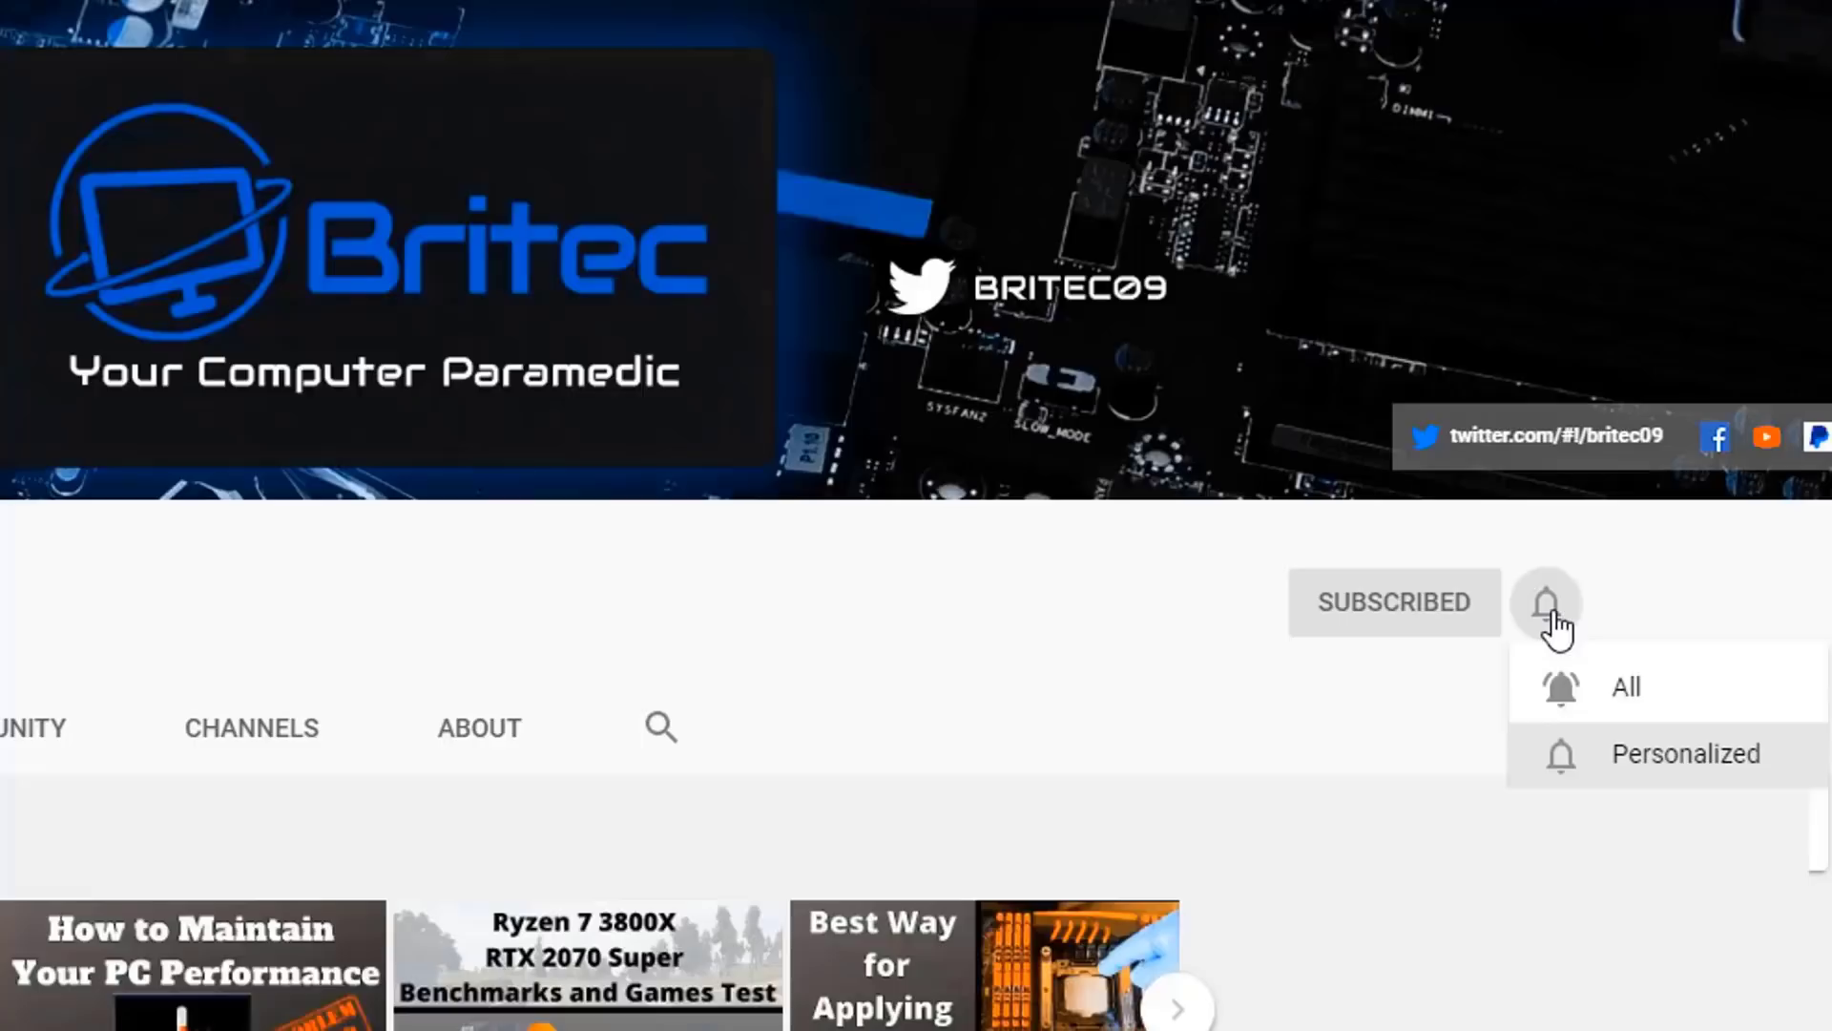
left_click(1594, 699)
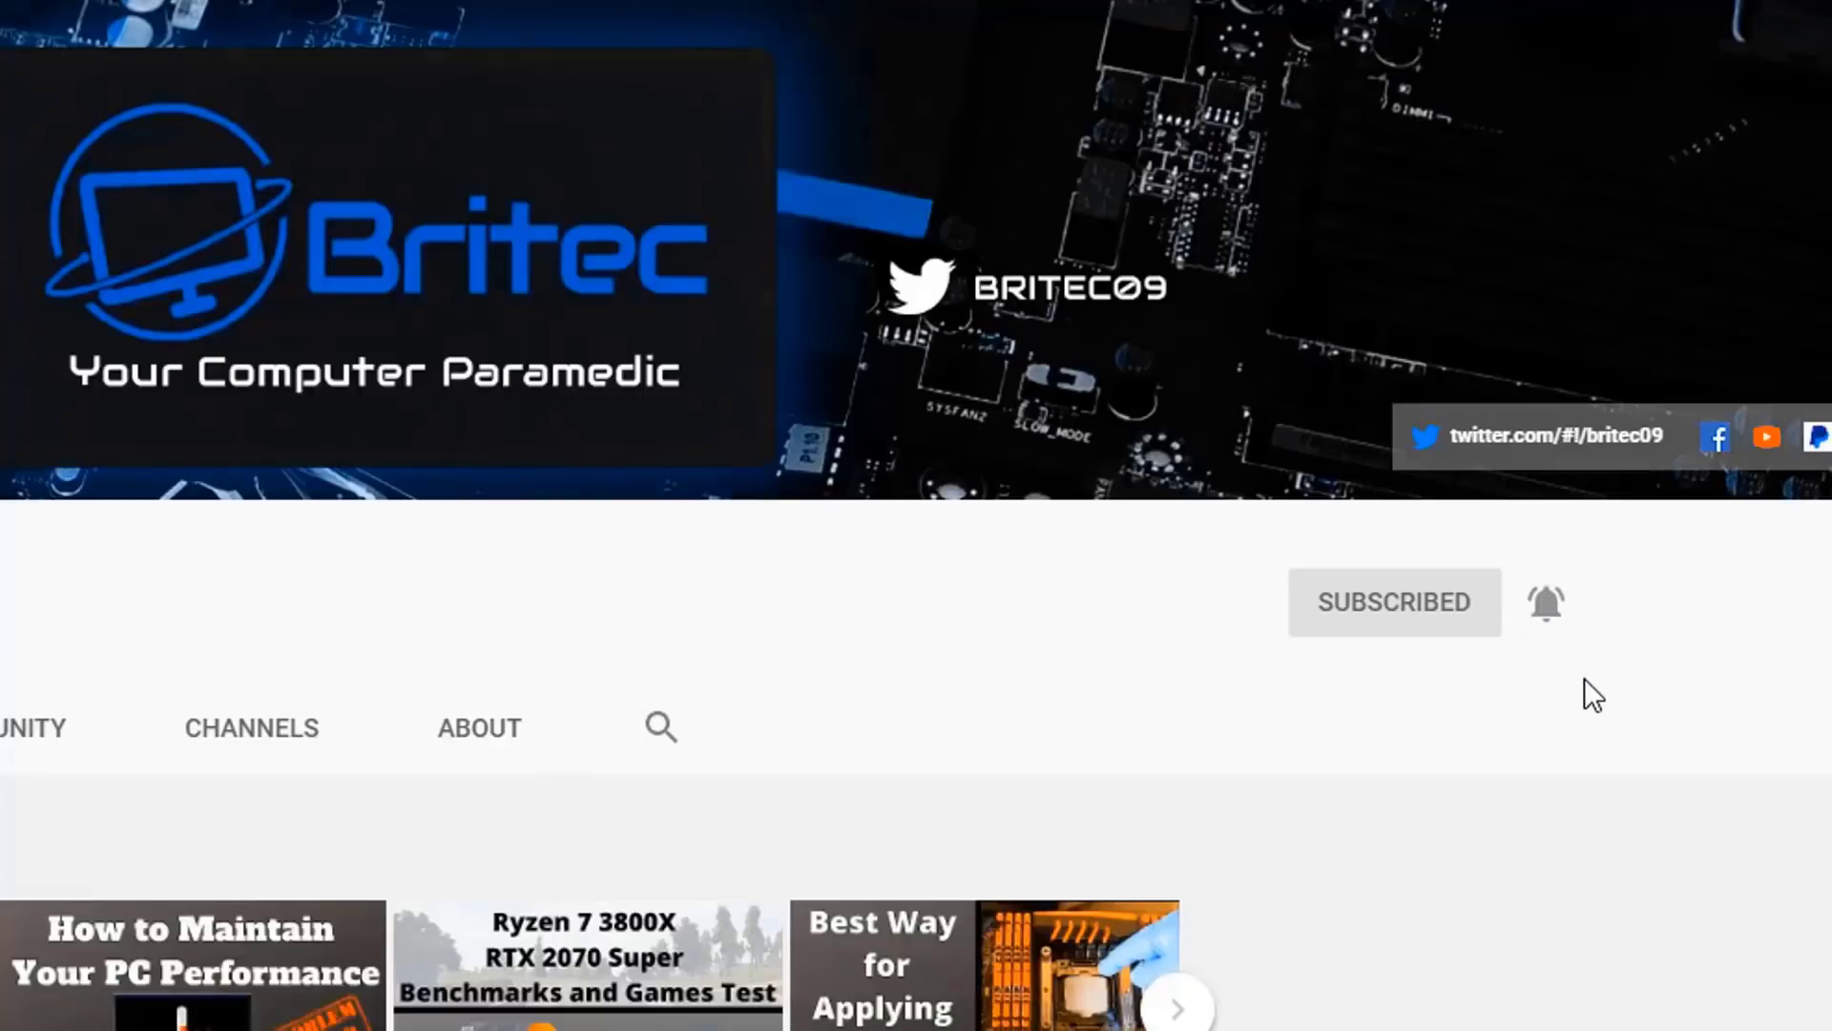